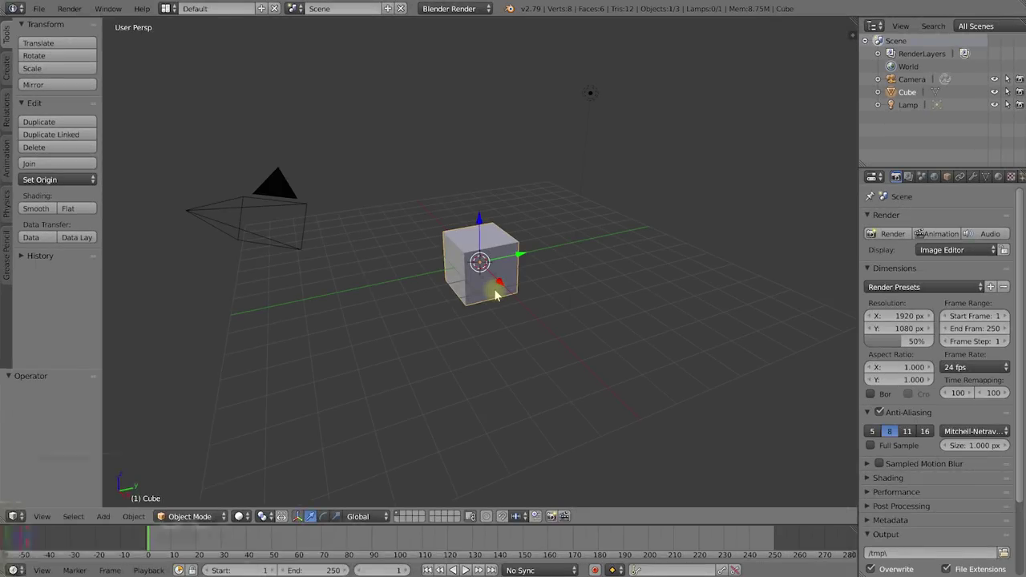
- Switch the scene's render engine to Cycles Render
middle_drag(496, 295, 347, 143)
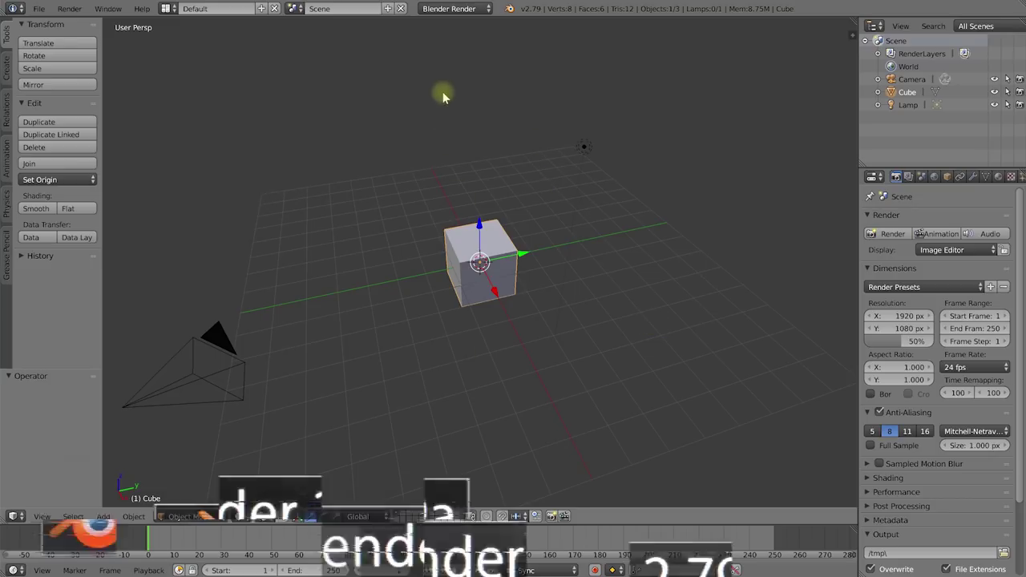
click(463, 15)
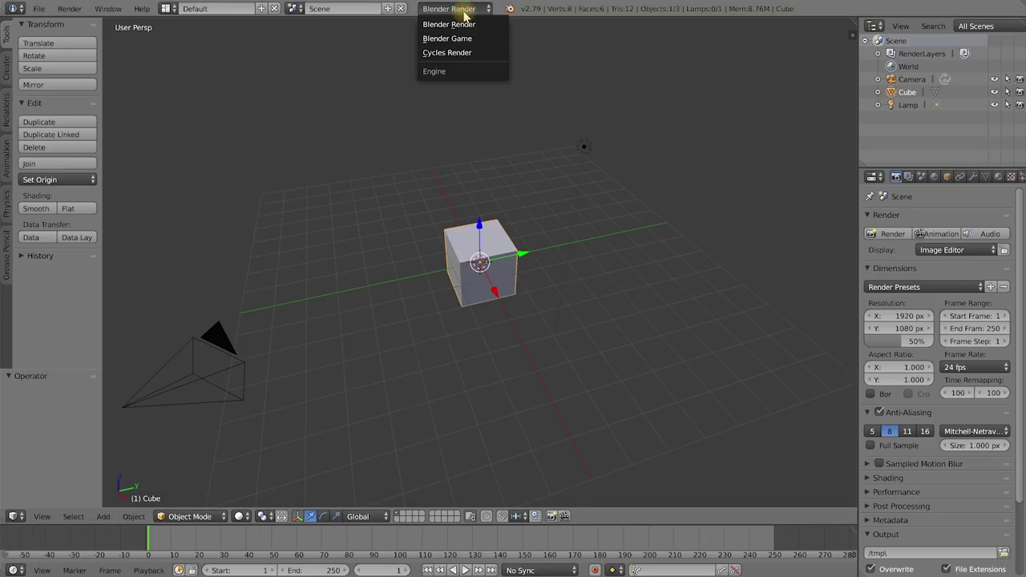
click(480, 59)
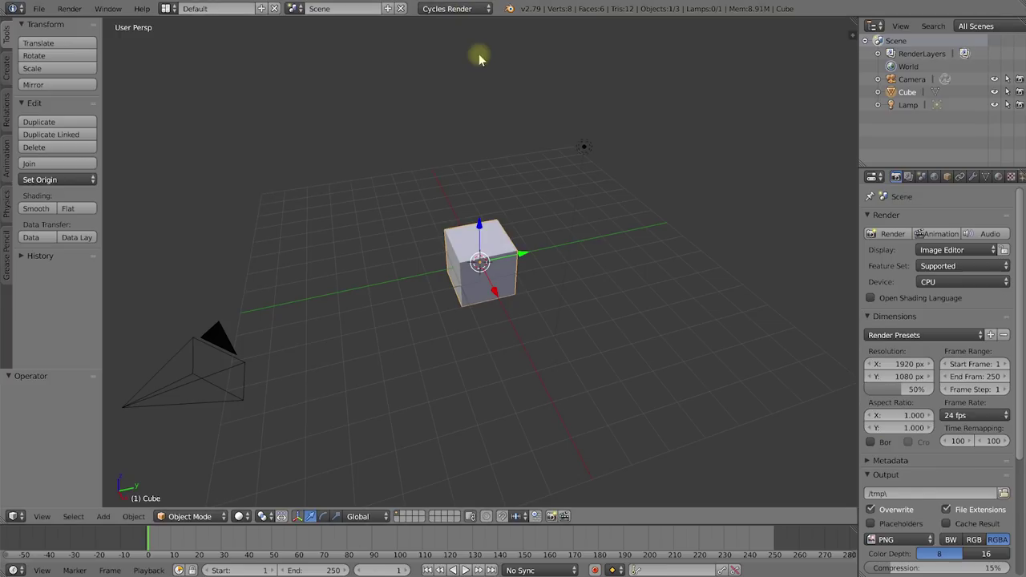
- Delete the default cube from the scene
middle_drag(488, 198, 475, 184)
key(x)
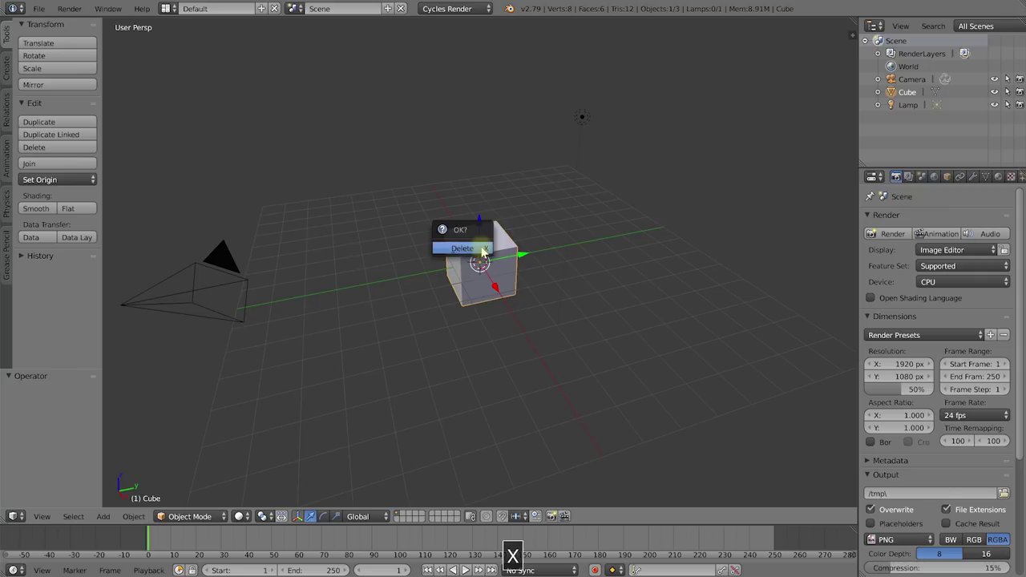
click(479, 250)
middle_drag(492, 265, 430, 233)
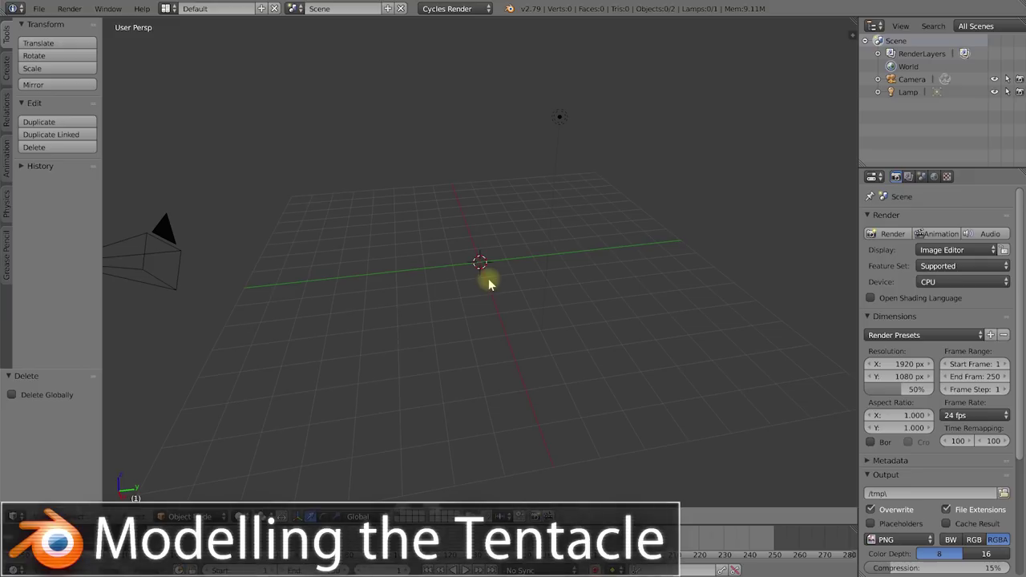
- Add a Bezier curve at the scene's origin and enter Edit Mode on it
scroll(488, 279, up, 3)
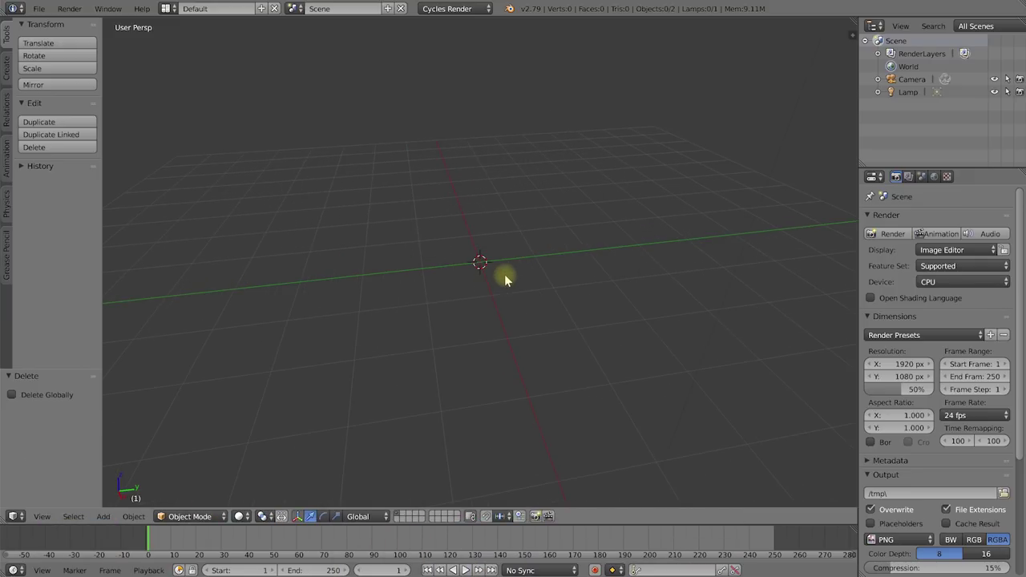
middle_drag(502, 276, 499, 275)
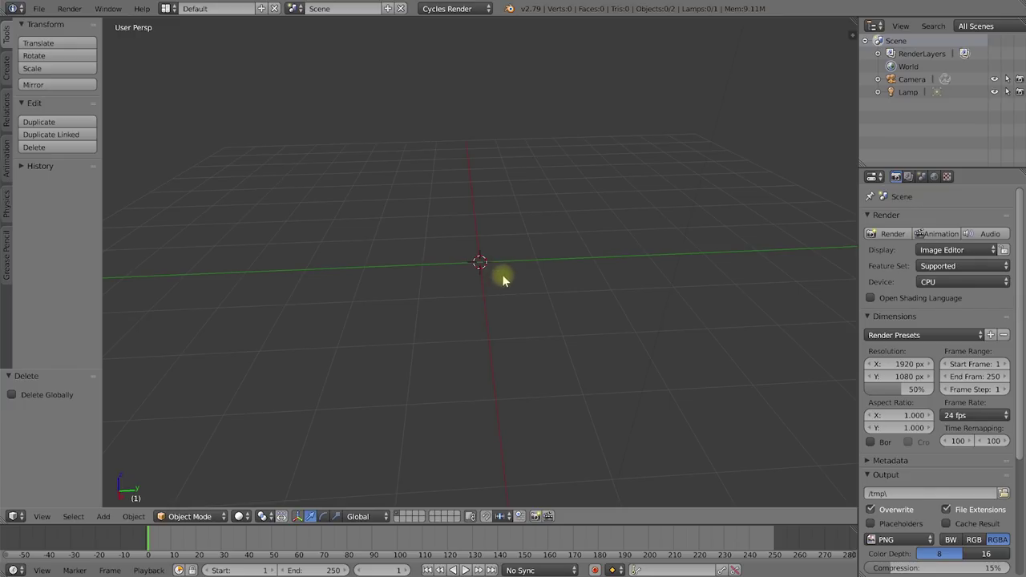
key(shift+a)
mouse_move(492, 289)
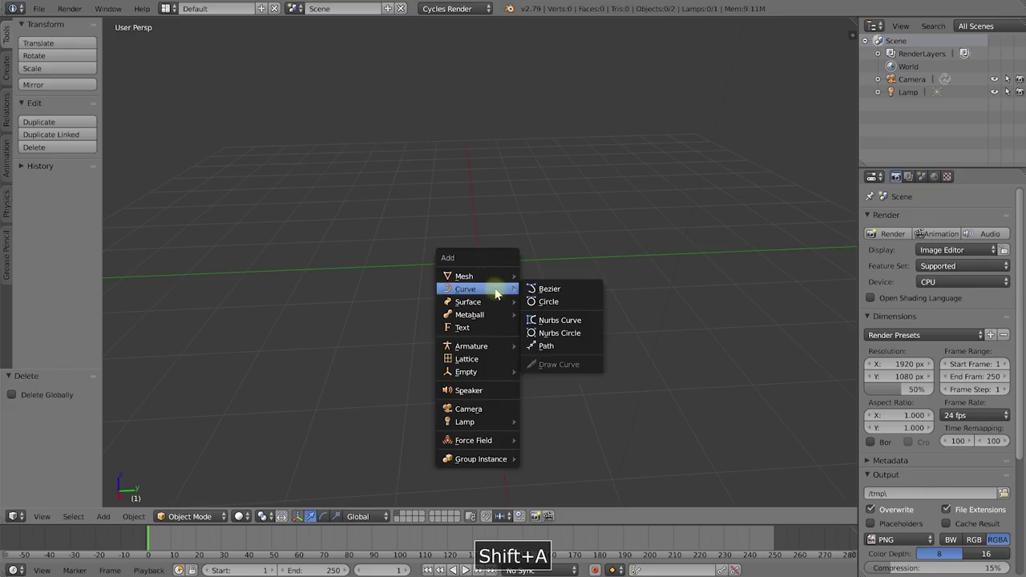
click(543, 289)
middle_drag(485, 288, 540, 295)
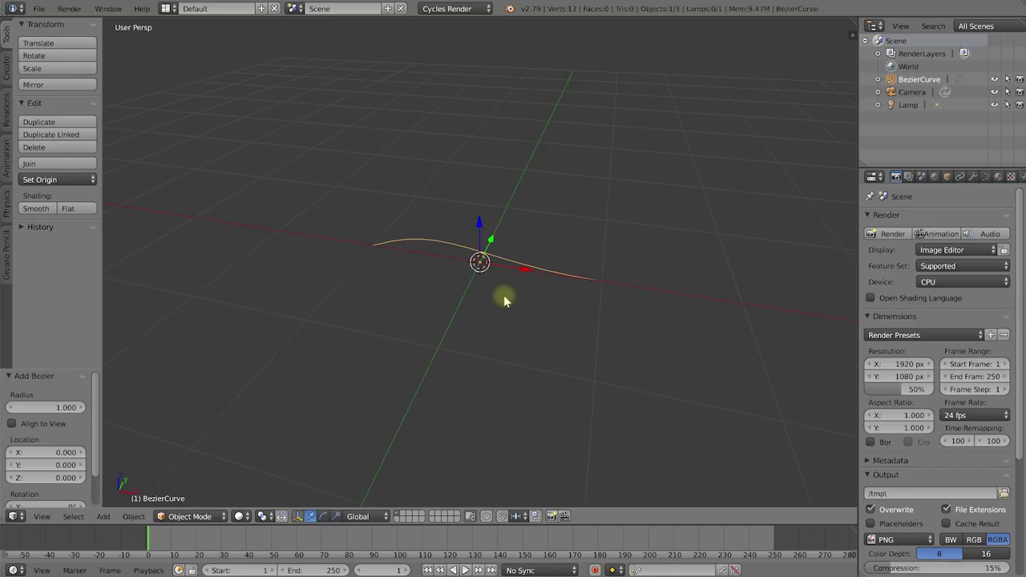
key(Tab)
right_click(601, 280)
key(g)
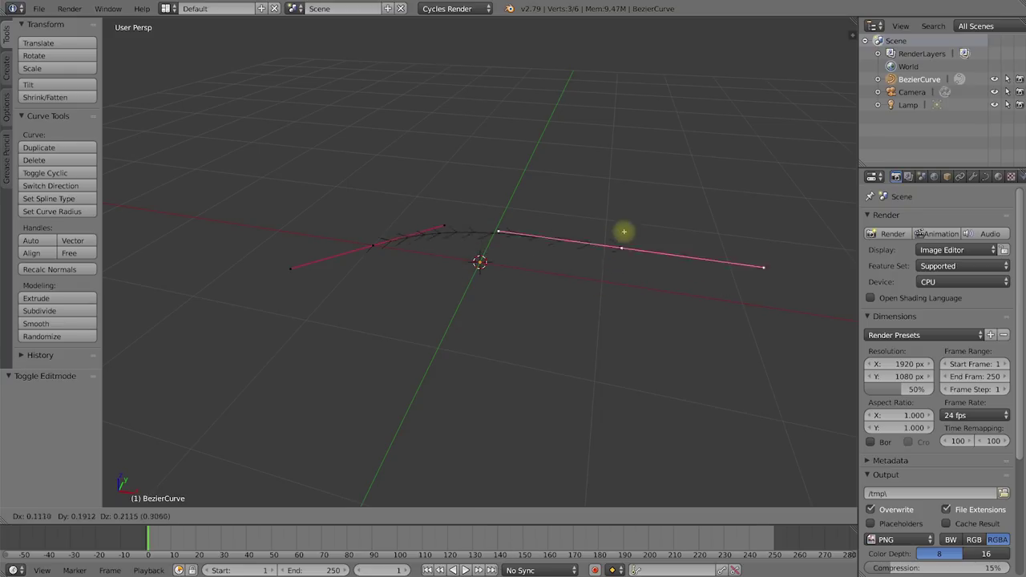
right_click(636, 254)
right_click(373, 244)
key(g)
right_click(357, 228)
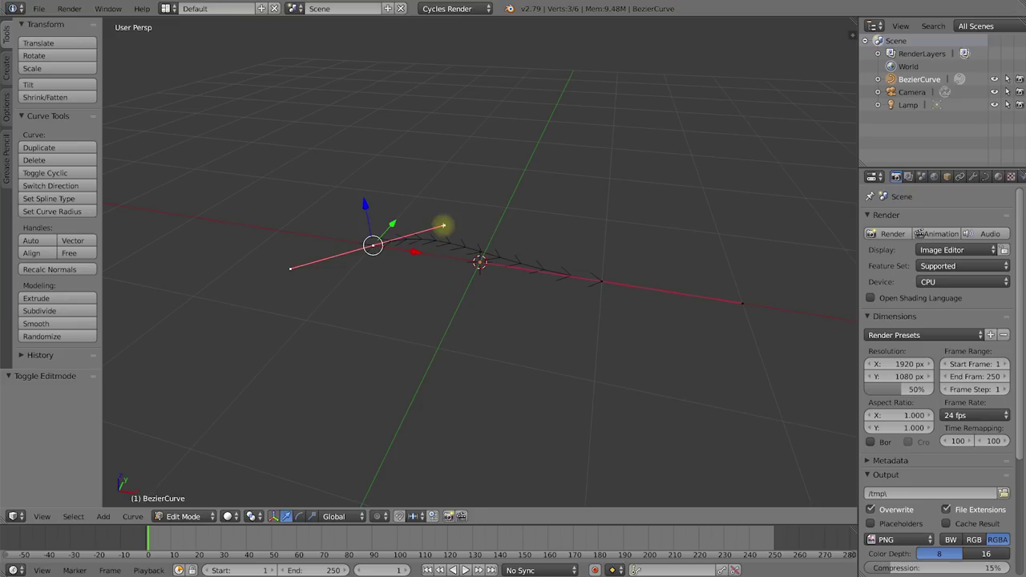
- Straighten the curve by moving the inner handle of its negative-X end point about -0.5 along Y
right_click(443, 227)
key(g)
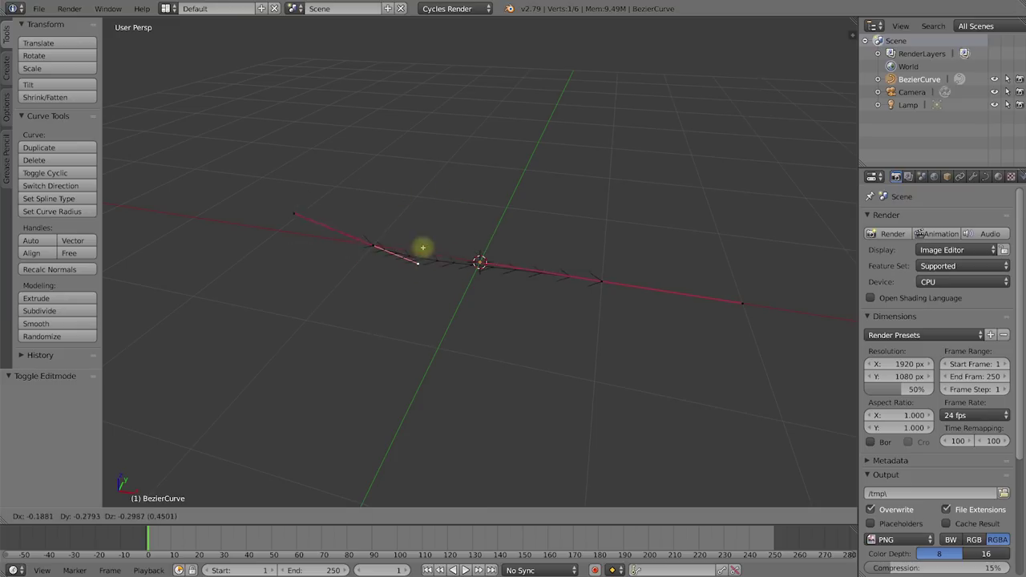
right_click(454, 234)
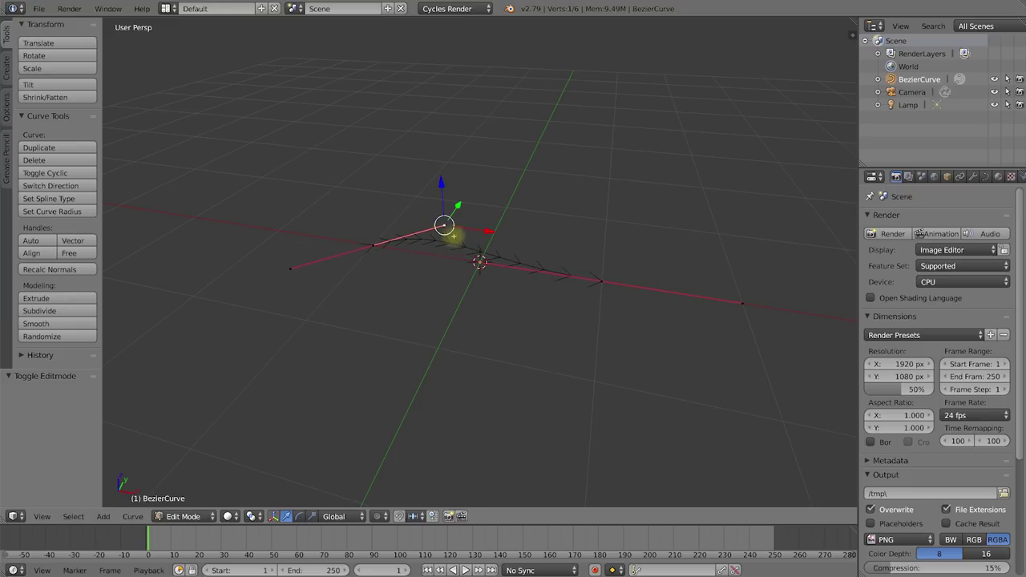
middle_drag(507, 247, 381, 194)
middle_drag(476, 280, 479, 291)
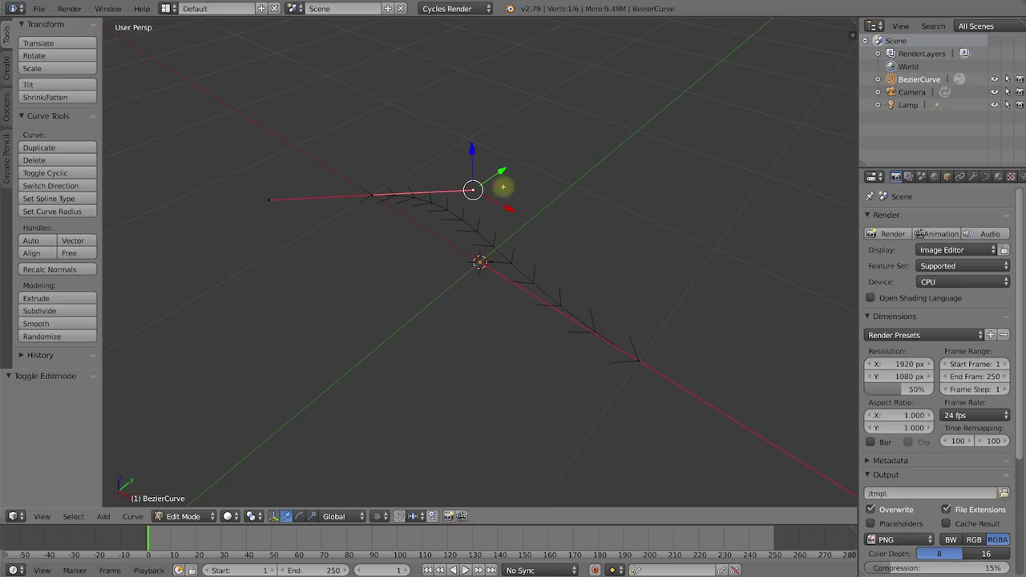
drag(499, 171, 453, 210)
middle_drag(465, 232, 494, 246)
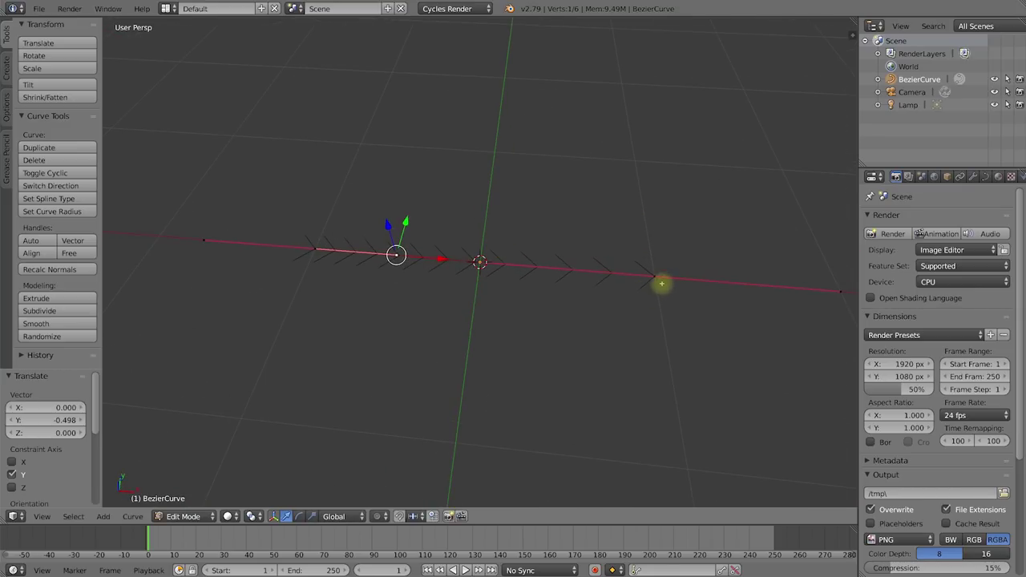
- Lengthen the curve by moving its end points outward about 1.05 and 0.94 along X, and return to Object Mode
right_drag(657, 277, 838, 290)
key(g)
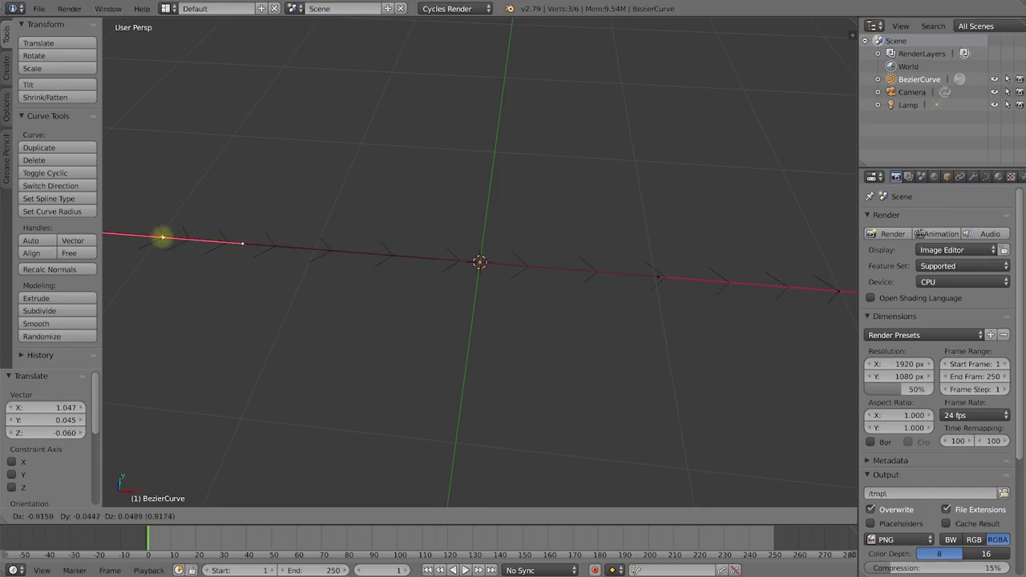
click(160, 235)
mouse_move(572, 284)
middle_down()
mouse_move(511, 307)
mouse_move(508, 293)
mouse_move(579, 286)
middle_up()
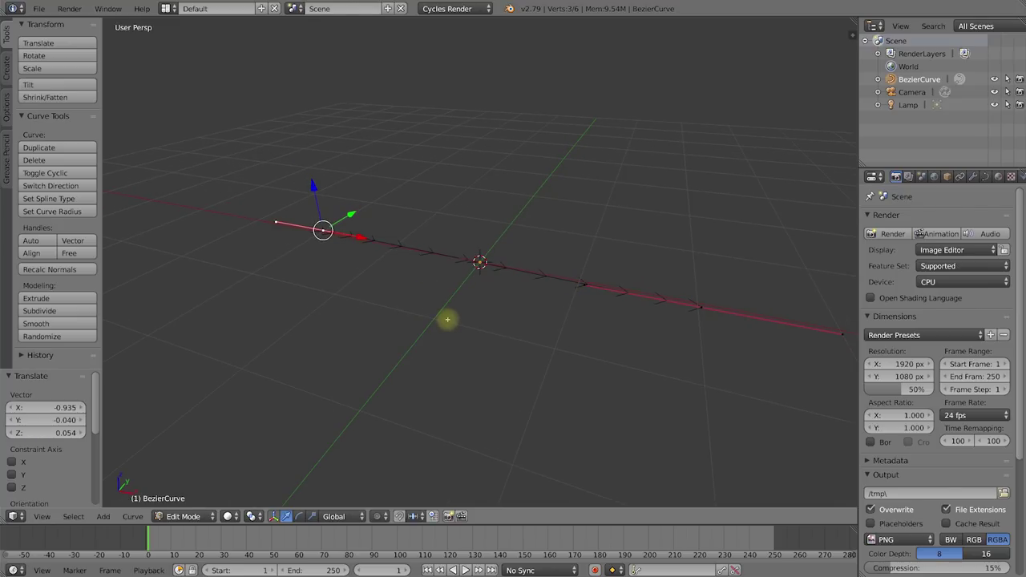
key(Tab)
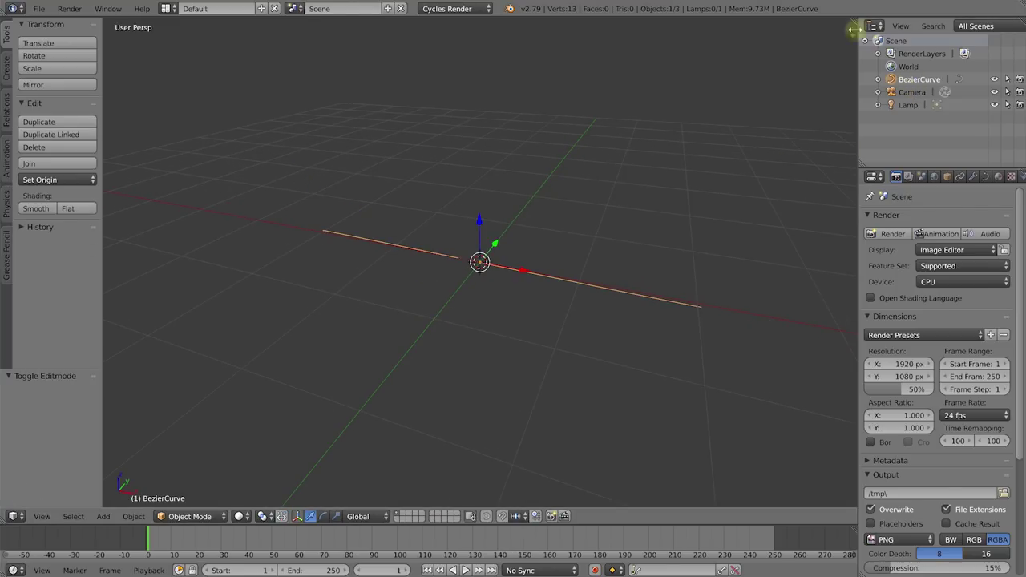
- Rename the Bezier curve object to Tentacle
double_click(916, 81)
text(Tentacle)
key(Return)
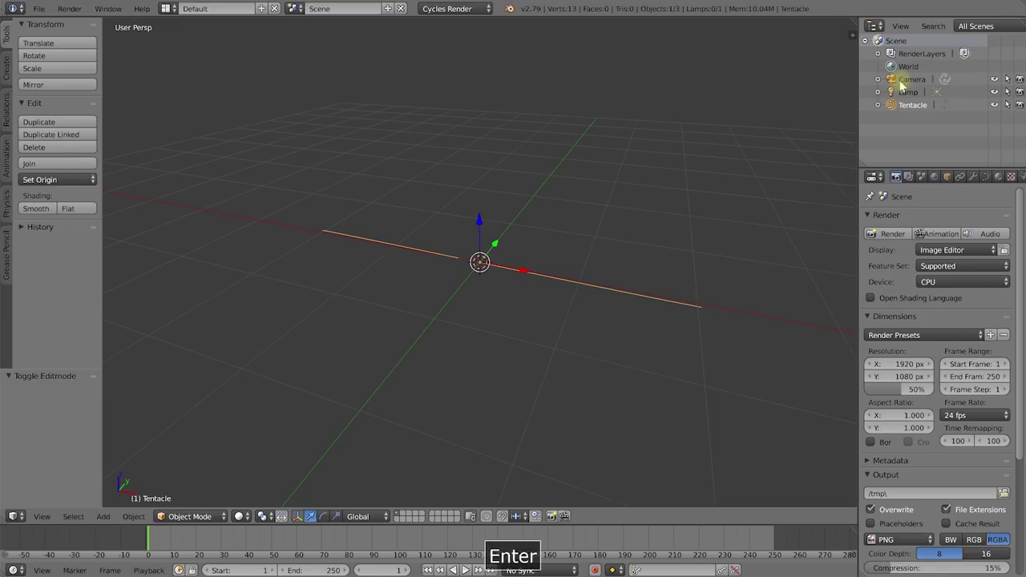
- Give the Tentacle curve a bevel depth of about 0.247 and set its fill to Full
click(985, 177)
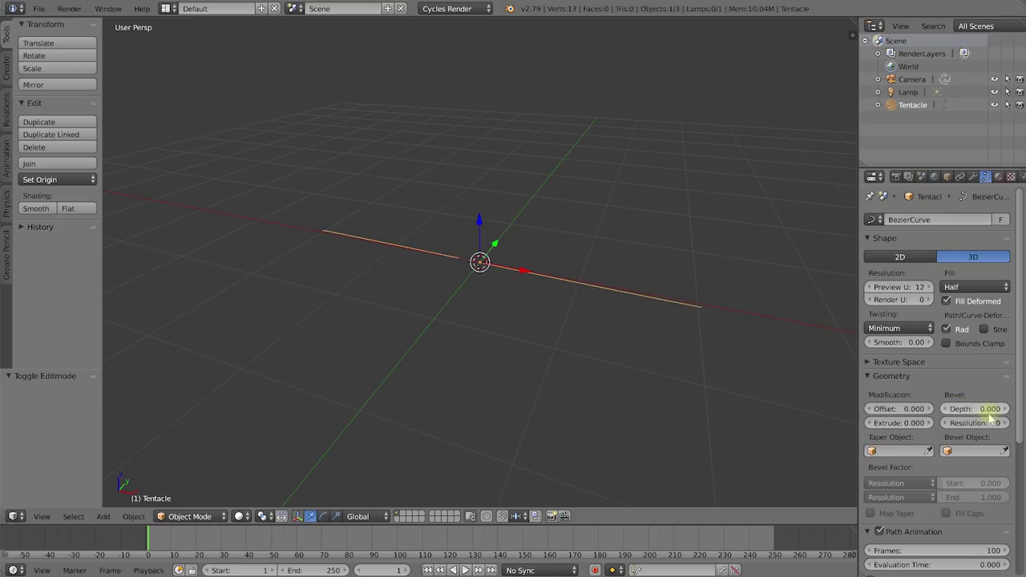
drag(991, 412, 661, 345)
middle_drag(661, 345, 529, 262)
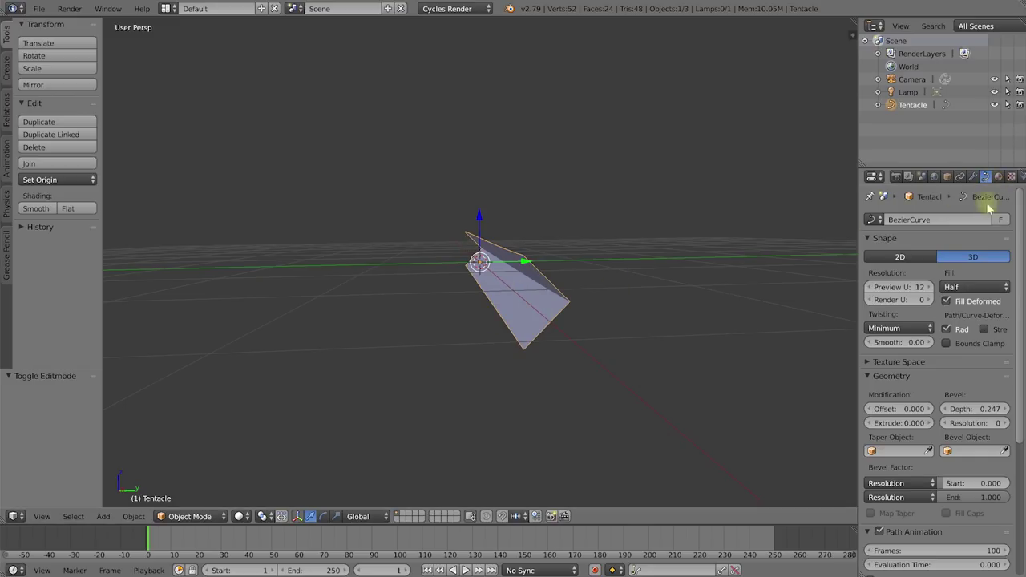
click(969, 290)
click(973, 274)
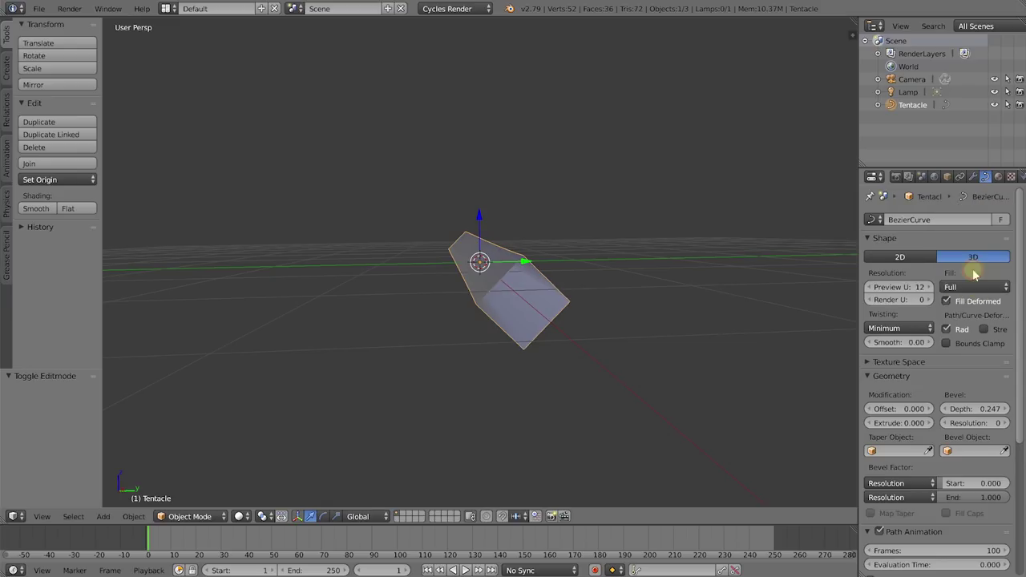
middle_drag(609, 298, 454, 248)
middle_drag(554, 291, 595, 302)
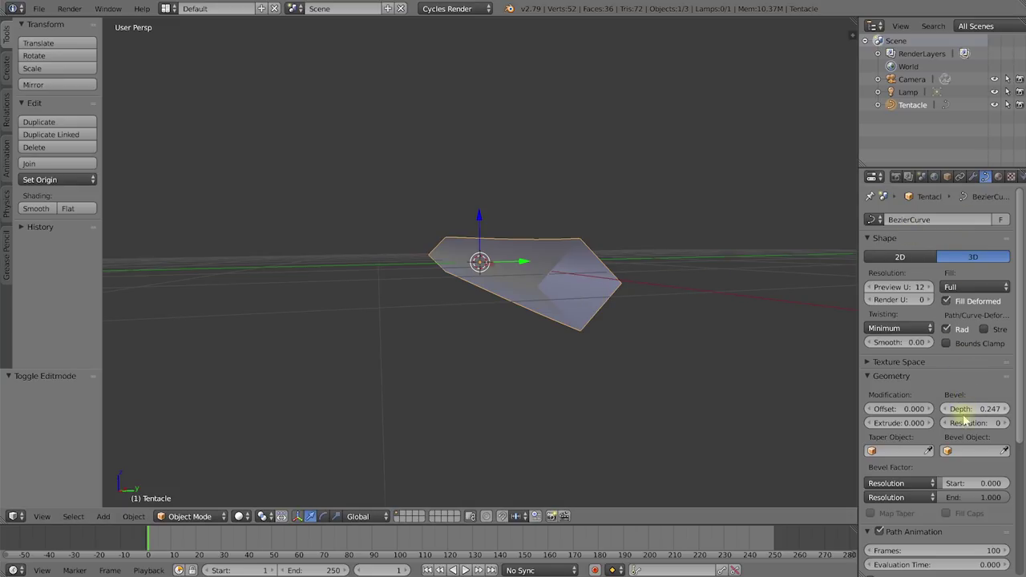
- Raise the curve's bevel resolution to 23 and display the tube in wireframe
drag(970, 422, 1006, 422)
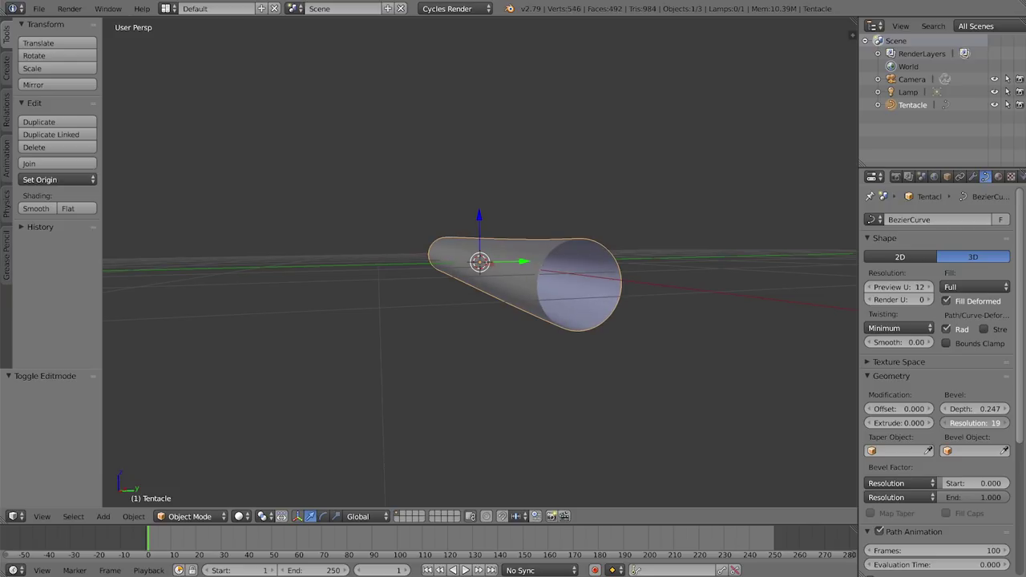
drag(974, 423, 981, 422)
middle_drag(596, 299, 616, 317)
key(z)
scroll(657, 332, up, 4)
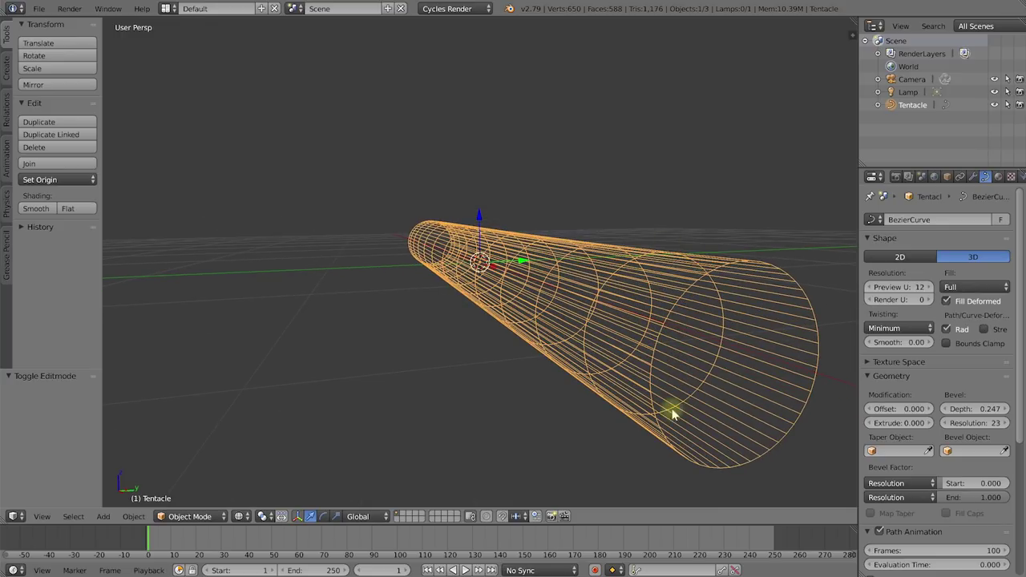
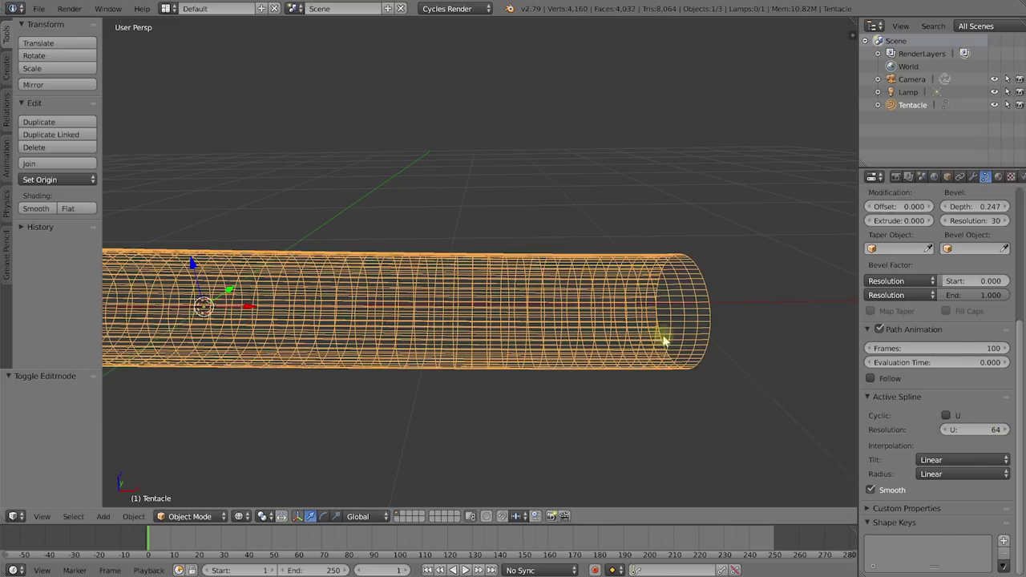
- Select all control points of the Tentacle curve in Edit Mode and subdivide it with one cut
shift+middle_drag(714, 332, 605, 317)
scroll(593, 330, up, 3)
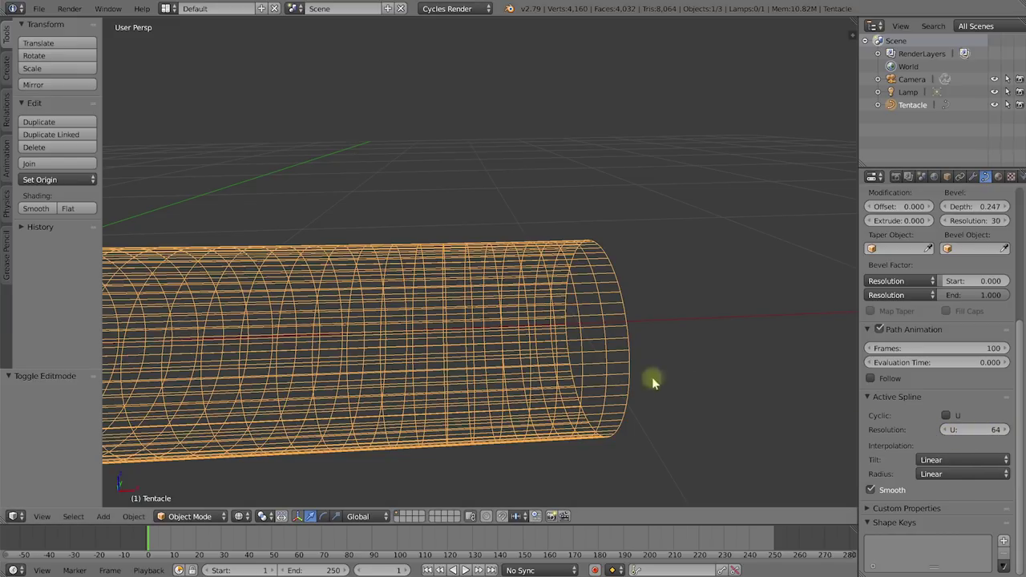
scroll(345, 346, down, 2)
shift+middle_drag(309, 344, 596, 350)
scroll(480, 350, down, 2)
mouse_move(481, 350)
middle_down()
mouse_move(504, 356)
mouse_move(470, 346)
middle_up()
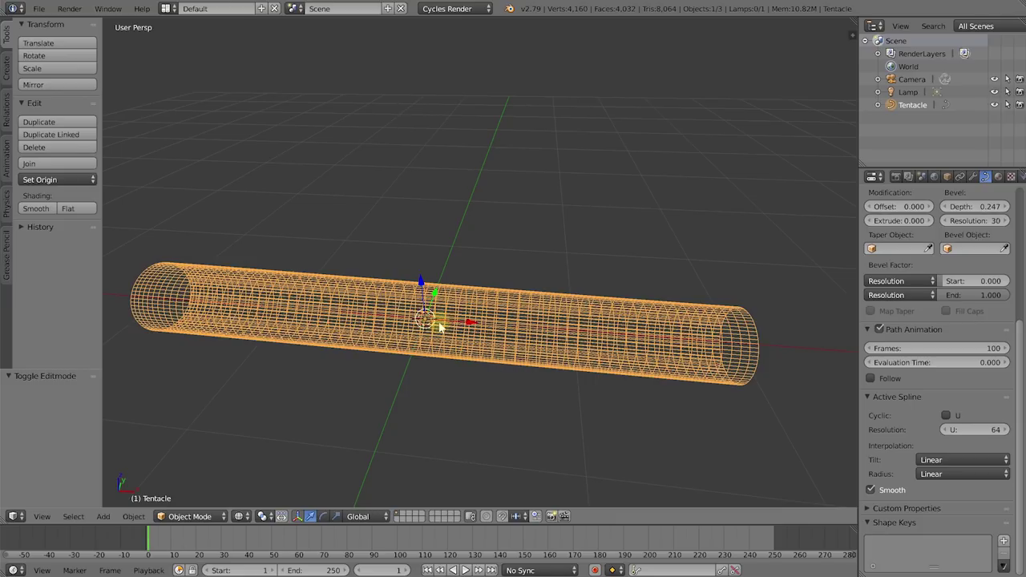
key(Tab)
middle_drag(431, 324, 476, 374)
key(a)
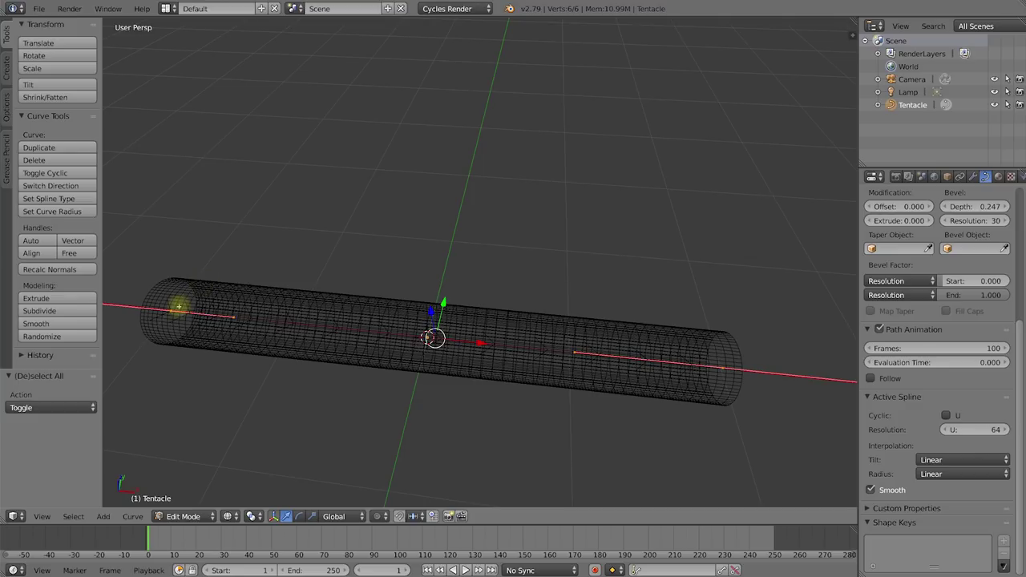
key(w)
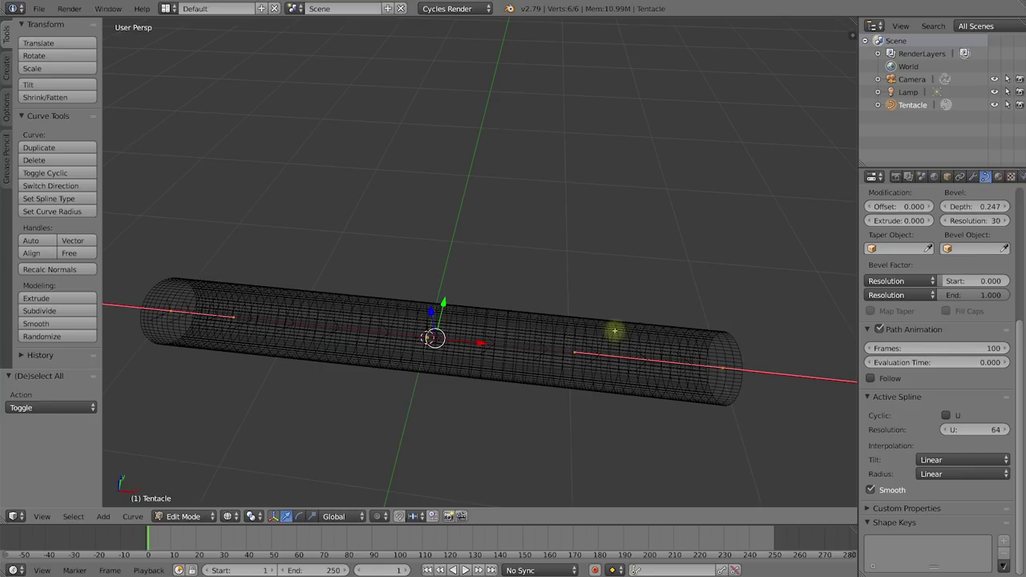
key(w)
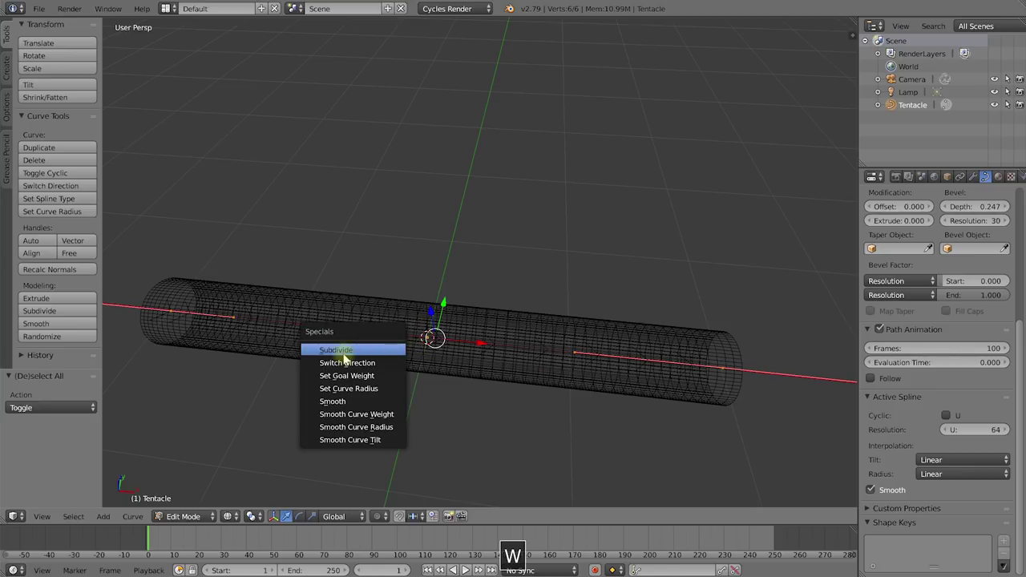
click(351, 351)
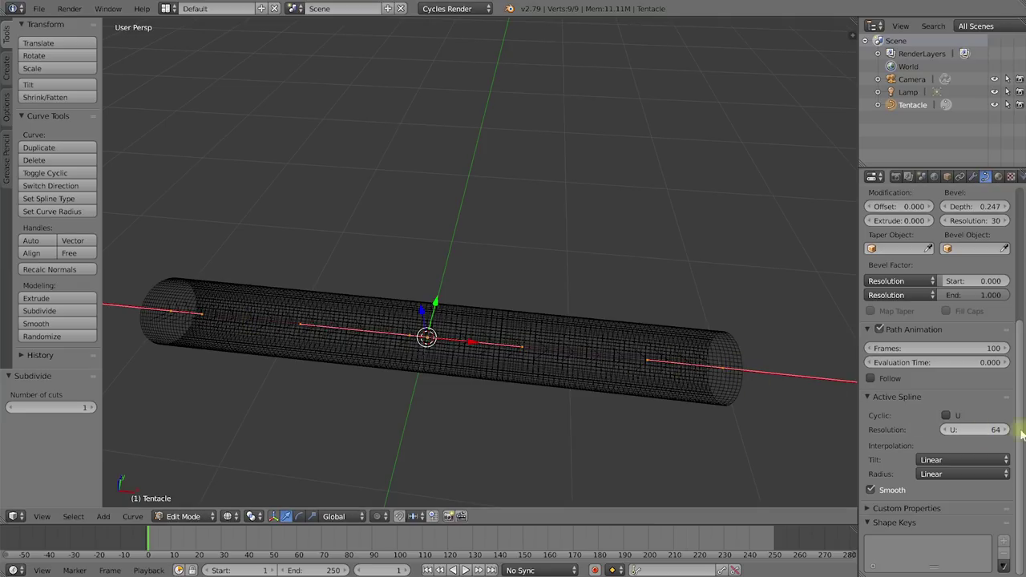
- Increase the number of cuts in the curve's subdivision to 2
right_click(726, 369)
right_click(410, 335)
right_click(189, 317)
shift+middle_drag(694, 366, 528, 325)
scroll(528, 325, up, 3)
scroll(485, 341, up, 3)
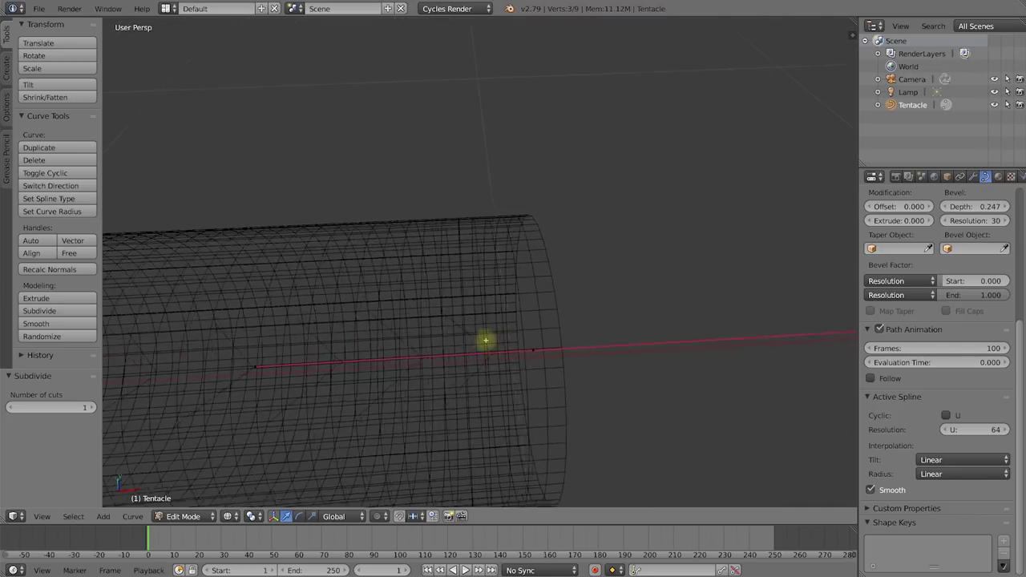
shift+middle_drag(545, 370, 547, 355)
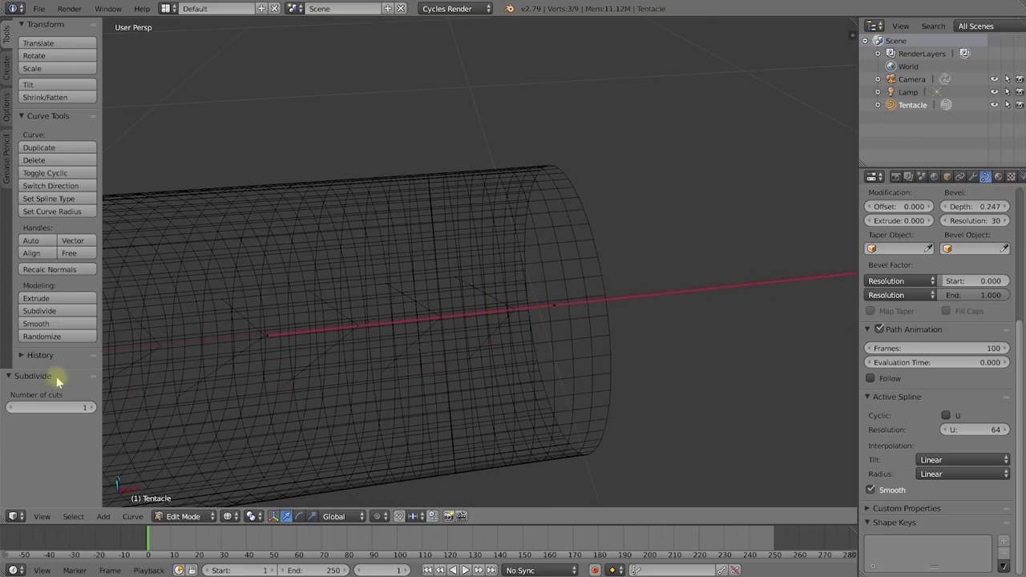
click(91, 408)
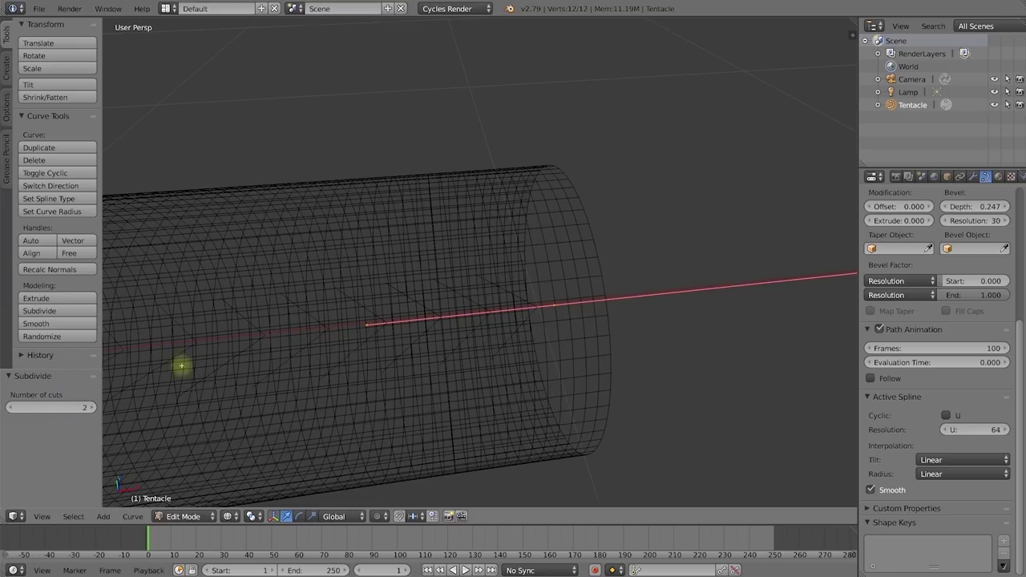
- Reduce the Tentacle curve's subdivision to one cut and return it to Object Mode, framing the whole tube
click(11, 408)
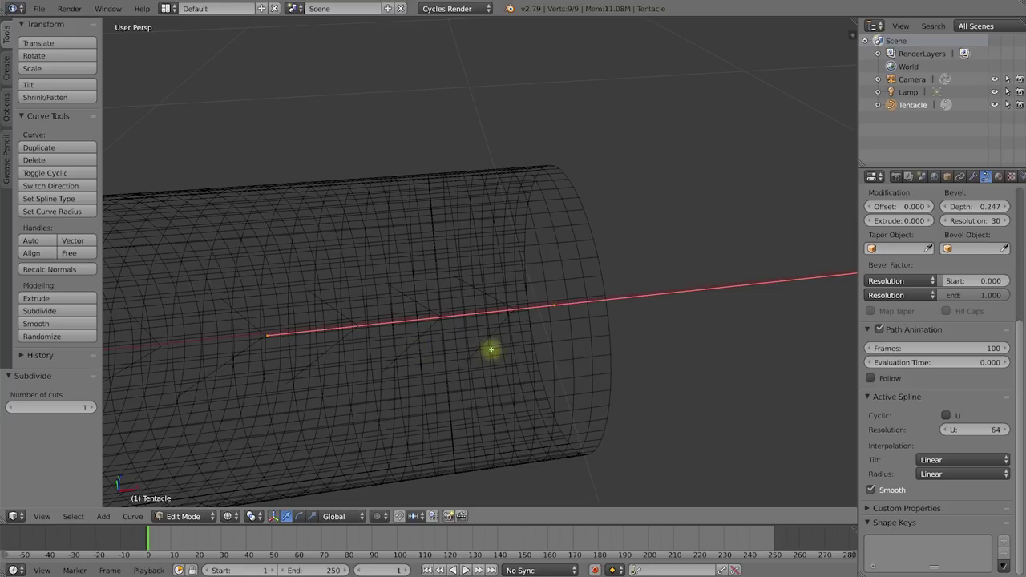
scroll(486, 349, down, 2)
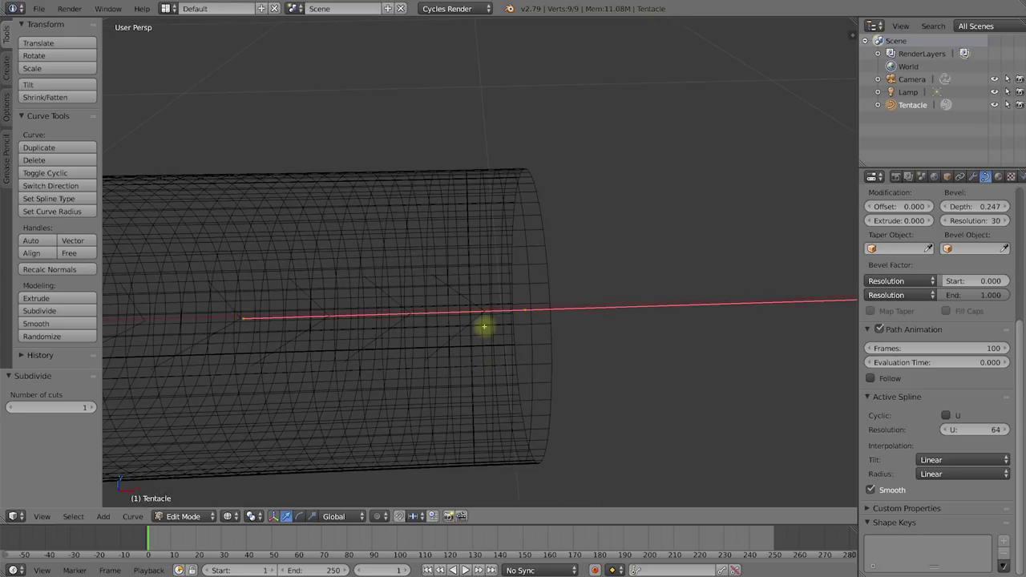
key(Tab)
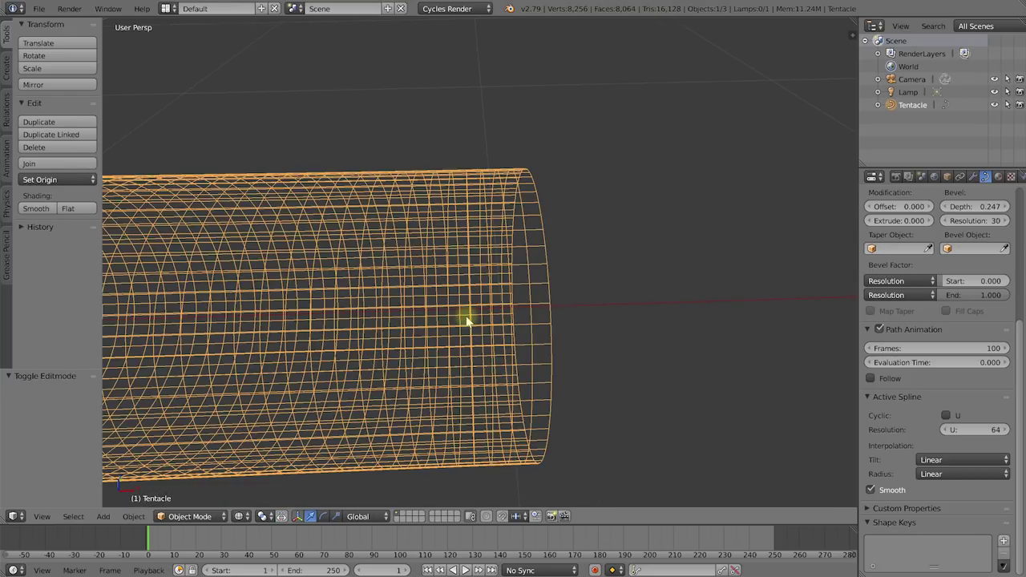
key(KP_Decimal)
middle_drag(559, 253, 471, 218)
scroll(572, 265, down, 2)
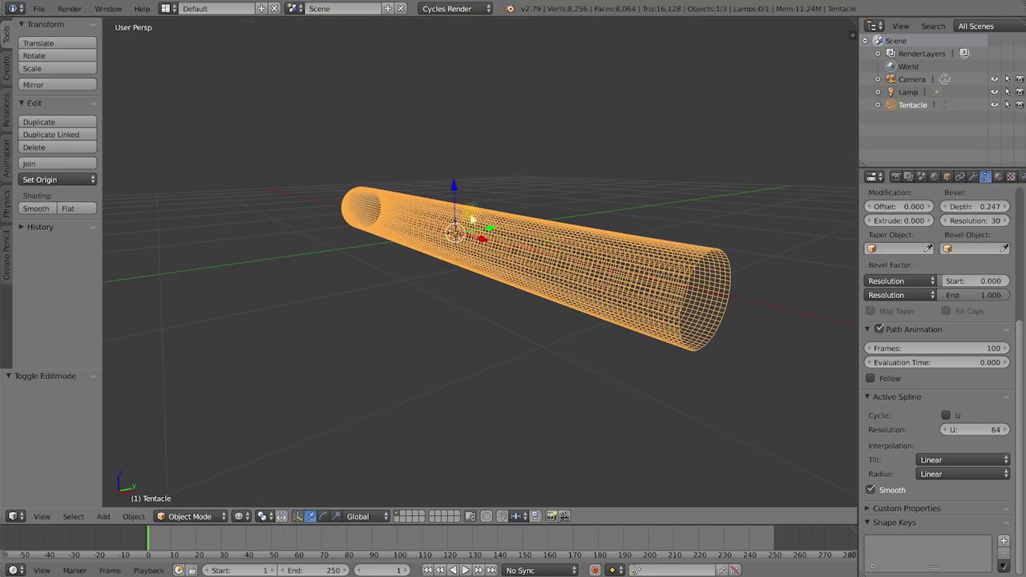
middle_drag(526, 262, 488, 271)
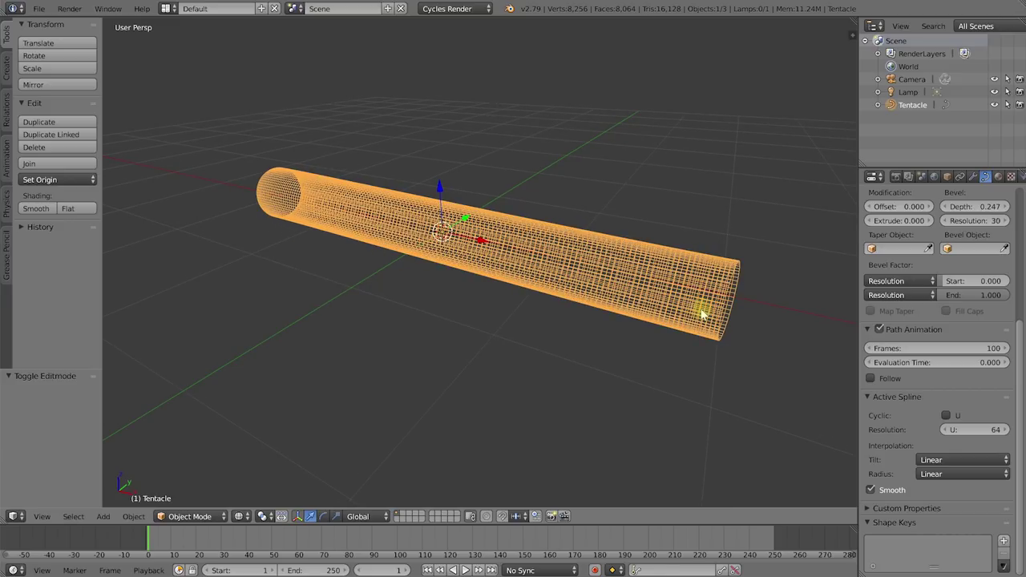
- Add a Bezier curve to the scene and move it about -1.275 along the Y axis, beside the tube
click(897, 249)
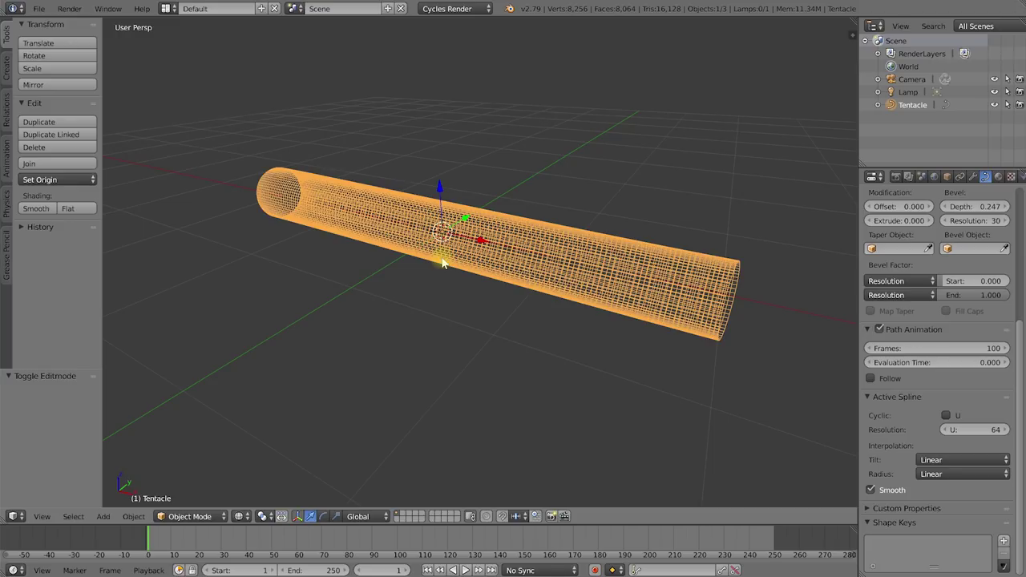
key(shift+a)
mouse_move(444, 259)
click(481, 258)
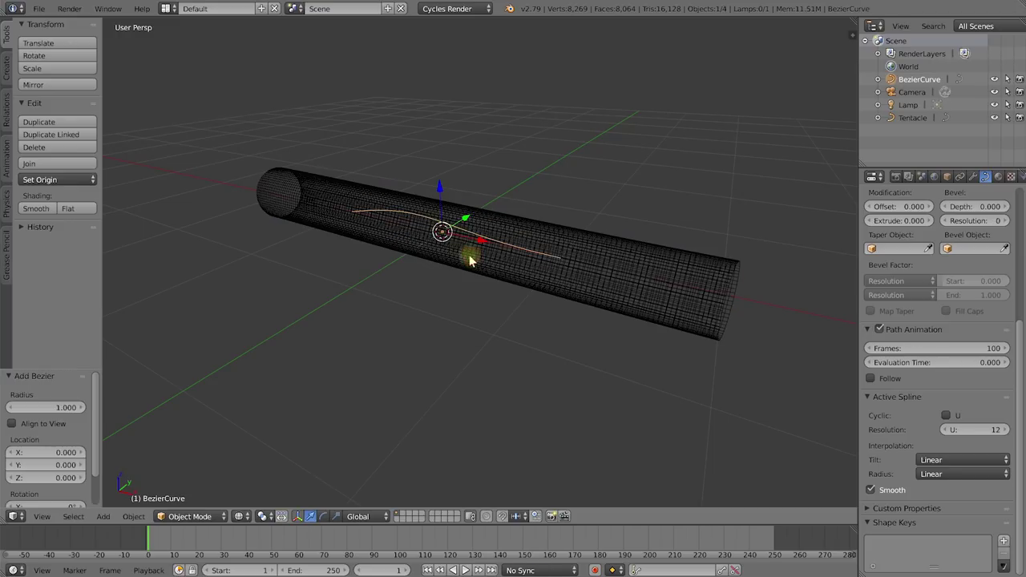
key(g)
key(y)
click(346, 303)
middle_drag(346, 303, 433, 337)
- Rename the new Bezier curve as Taper Curve
double_click(918, 80)
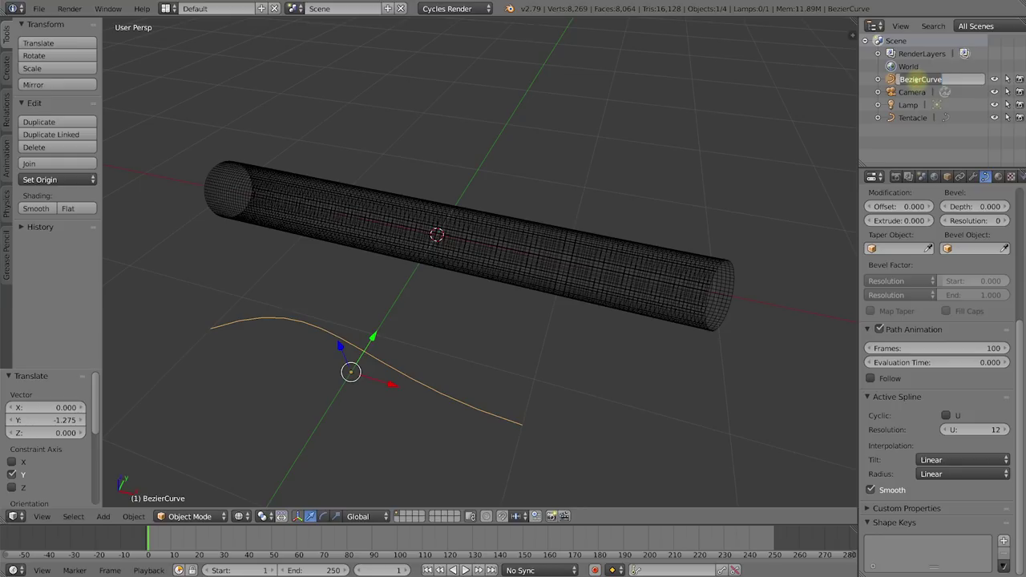
text(Taper Curve)
key(Return)
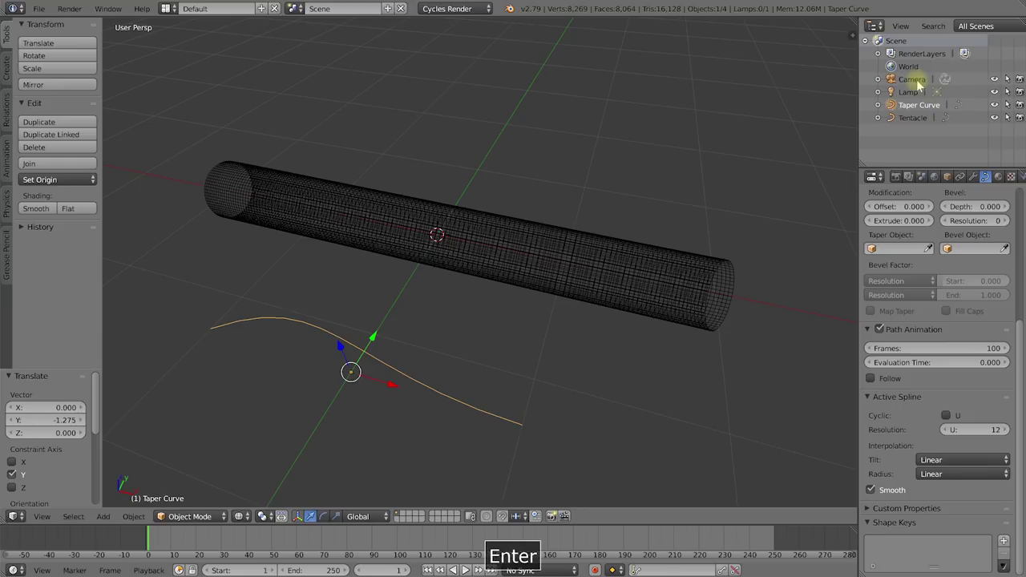
- Assign Taper Curve as the taper object of the Tentacle curve
right_click(543, 267)
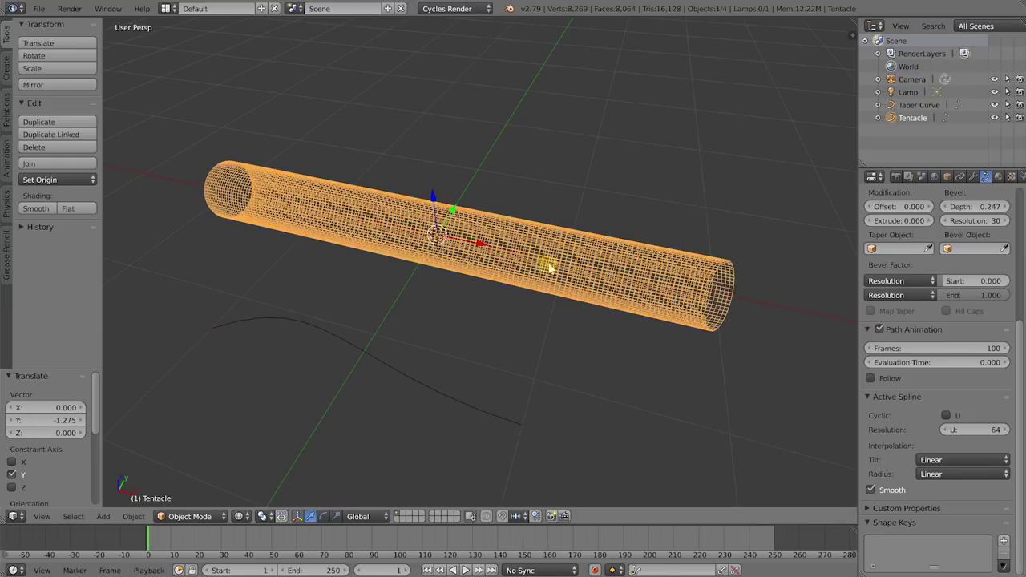
click(892, 250)
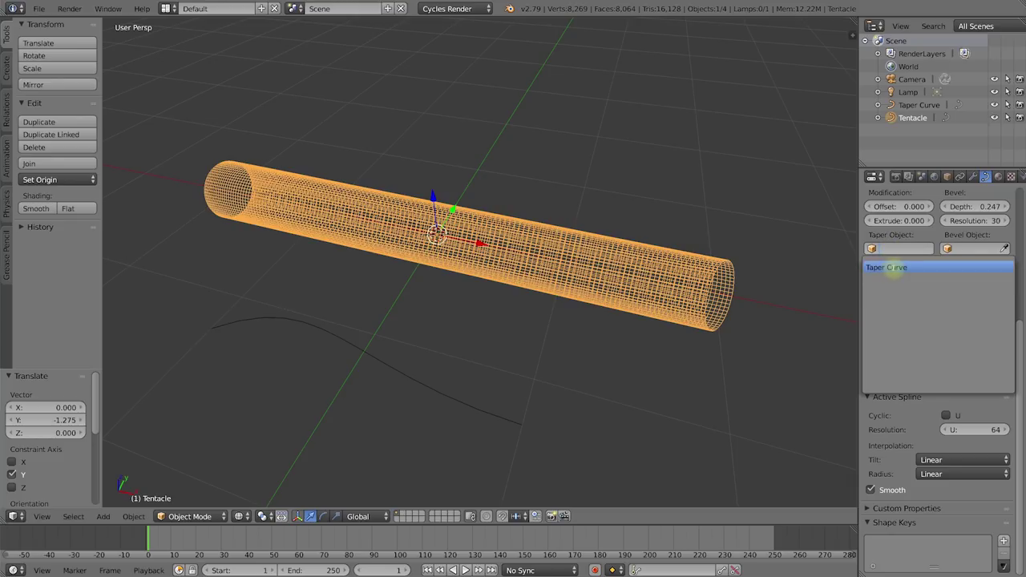
click(890, 268)
middle_drag(428, 323, 233, 265)
middle_drag(415, 270, 277, 272)
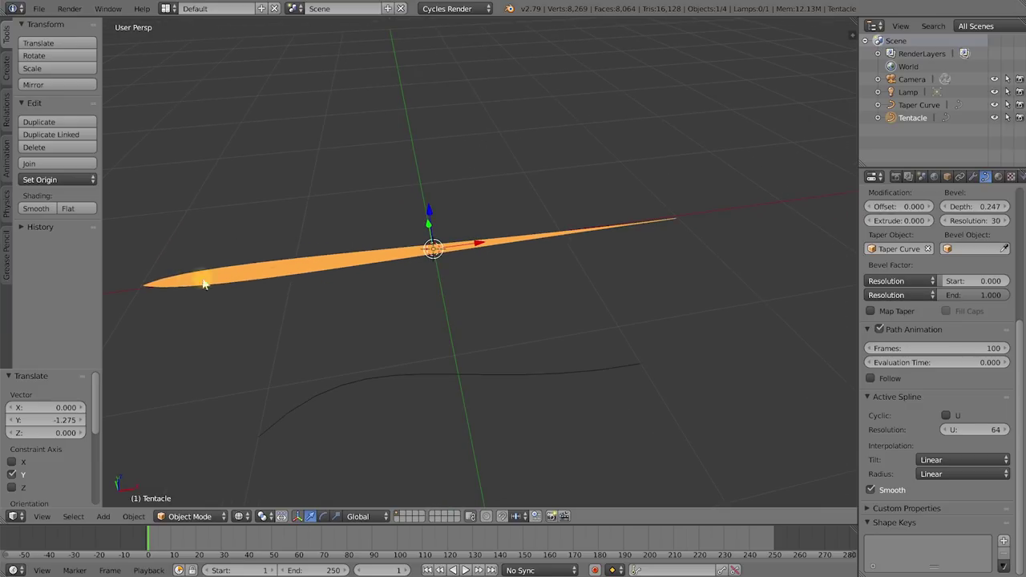
middle_drag(464, 263, 420, 300)
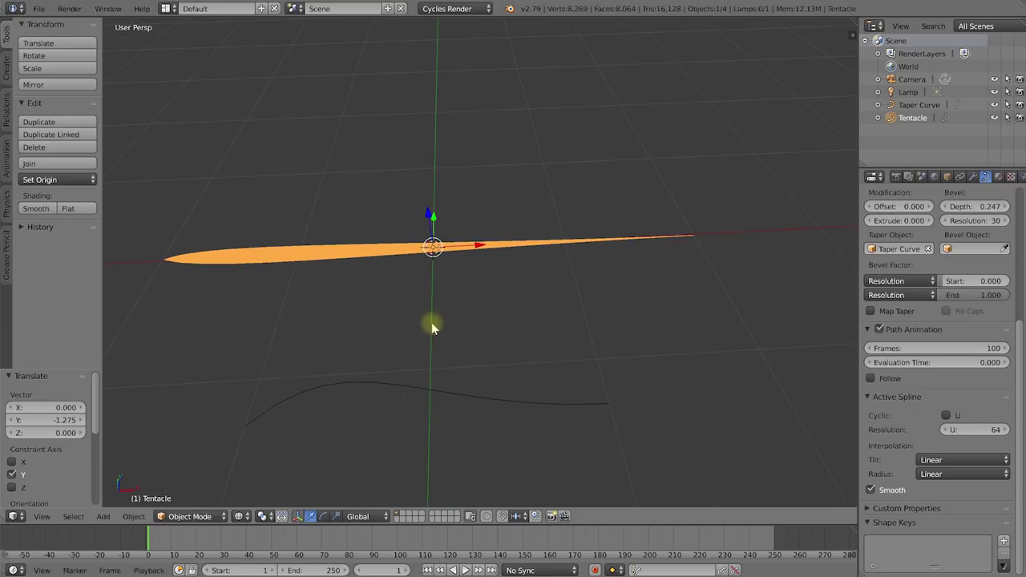
- Reshape the start of the Taper Curve in Edit Mode by moving its first control point and a handle, widening the tentacle's thick end
right_click(426, 392)
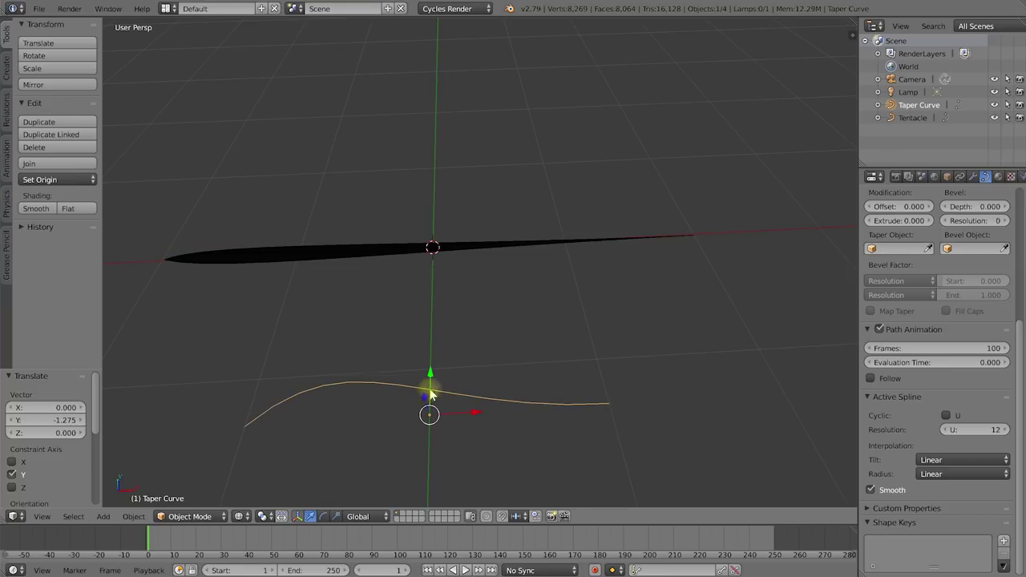
middle_drag(430, 392, 434, 391)
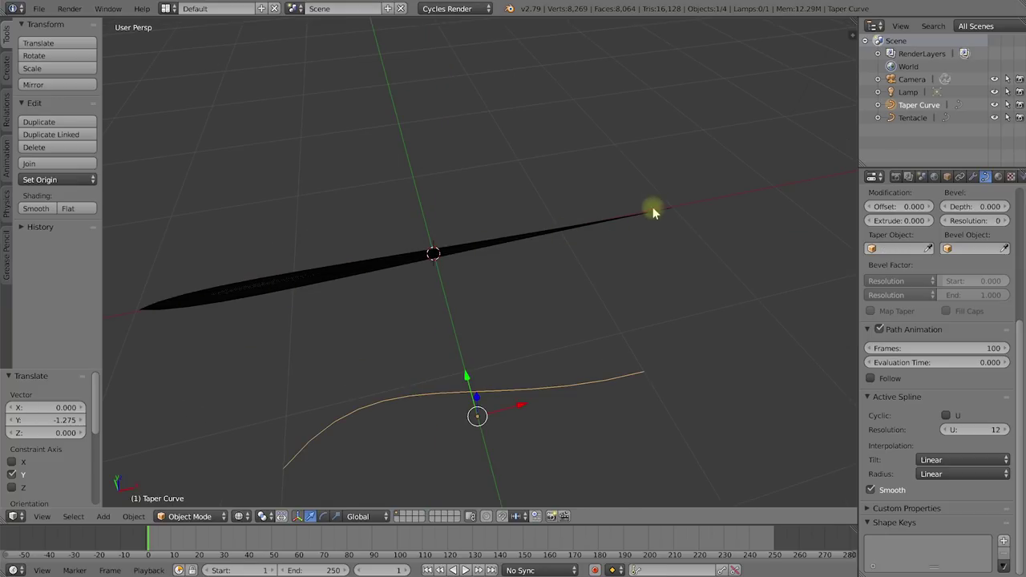
middle_drag(457, 428, 597, 343)
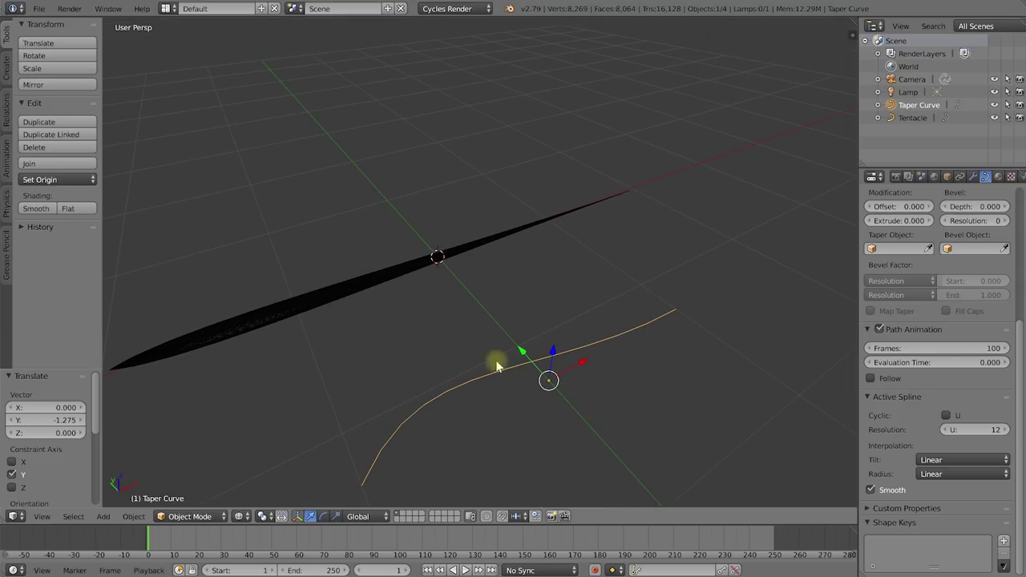
scroll(547, 385, up, 1)
shift+middle_drag(550, 389, 576, 290)
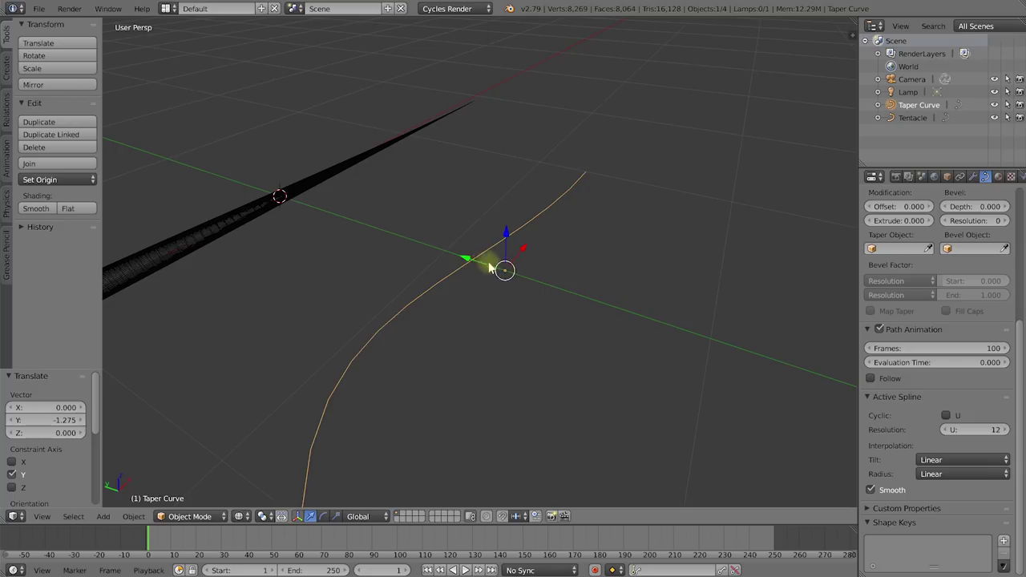
shift+middle_drag(391, 310, 503, 272)
middle_drag(367, 312, 520, 299)
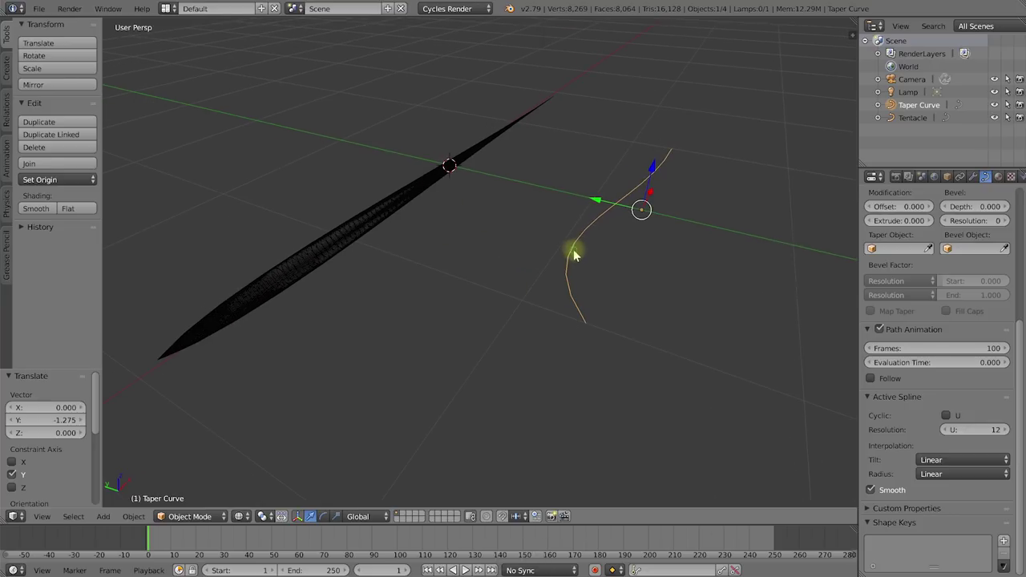
middle_drag(574, 250, 636, 201)
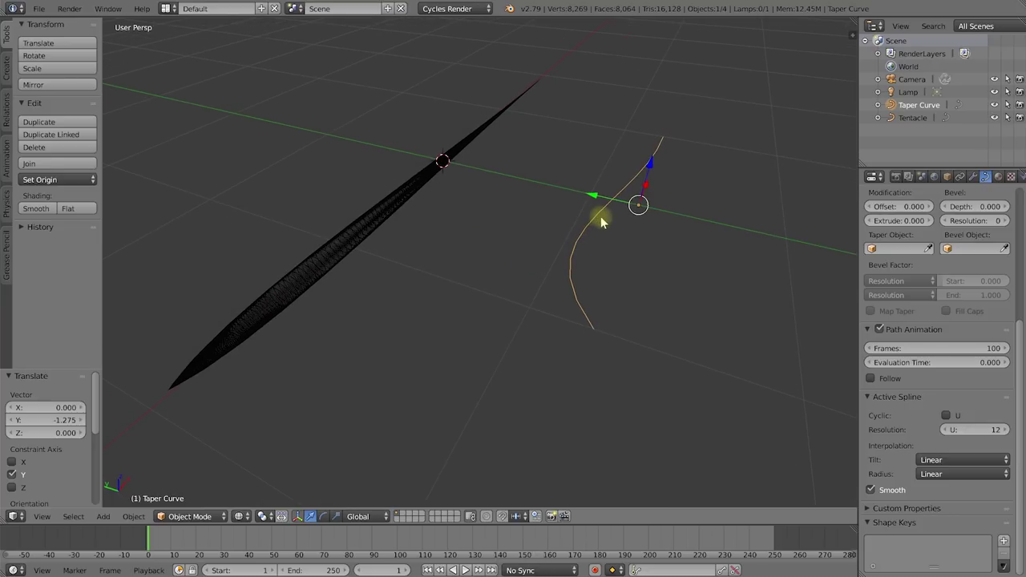
key(Tab)
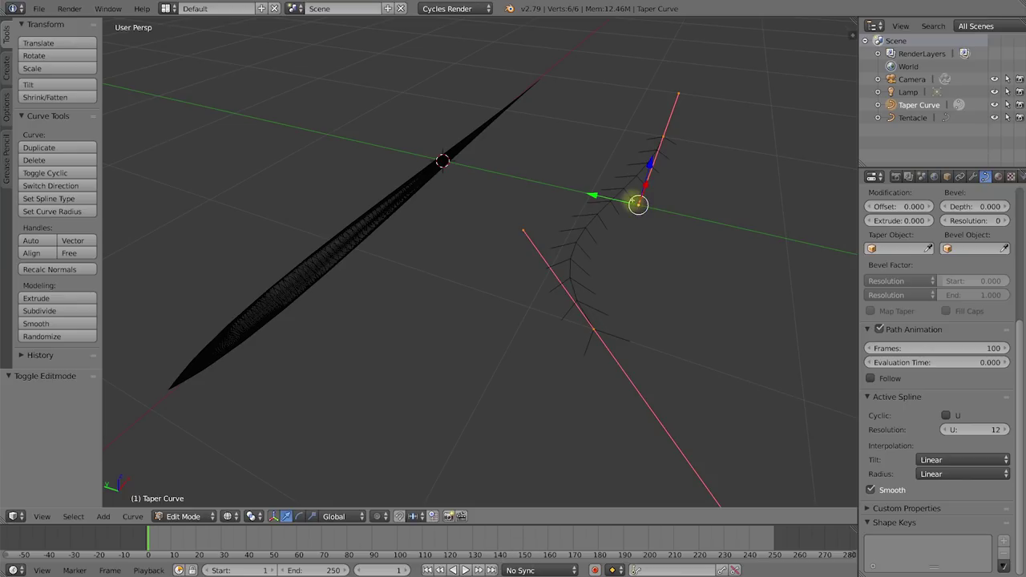
right_drag(593, 327, 340, 474)
mouse_move(329, 341)
right_down()
mouse_move(357, 355)
mouse_move(343, 355)
right_up()
- Move the Taper Curve's end point with its handles by about (0.597, 0.297, 0.410), then by about (0.074, -0.182, -0.075)
middle_drag(660, 174, 676, 200)
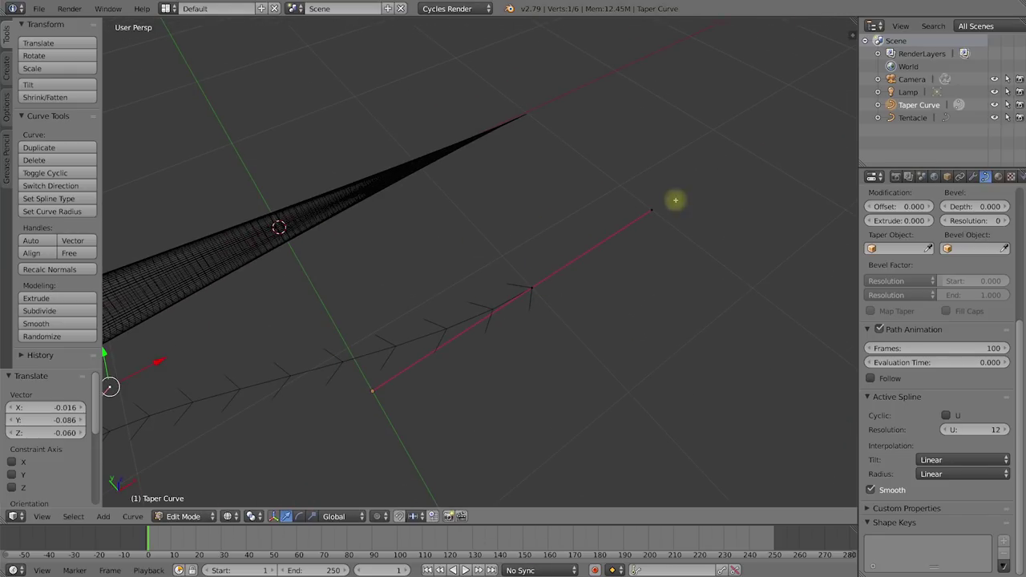
key(l)
key(g)
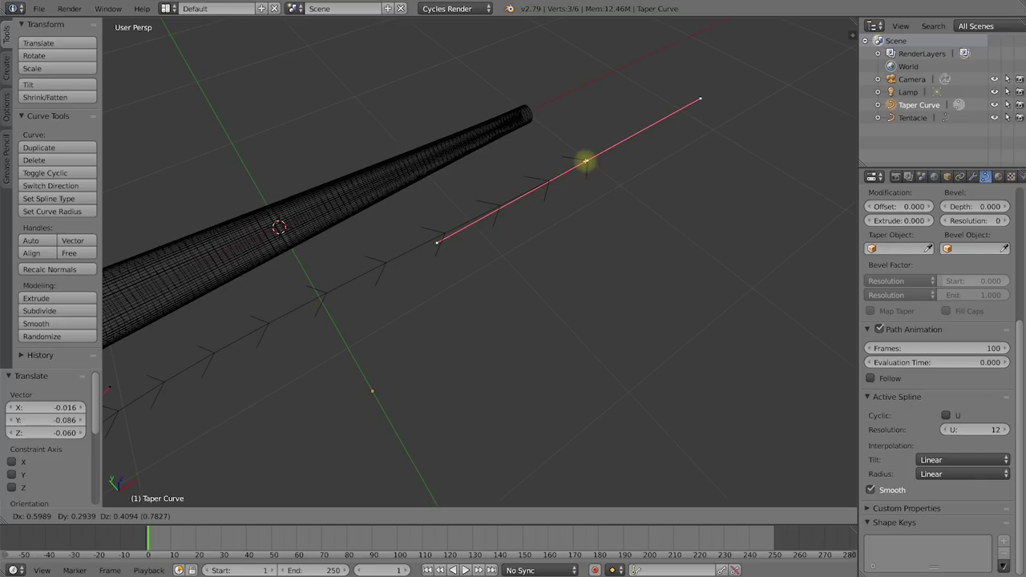
click(586, 161)
key(g)
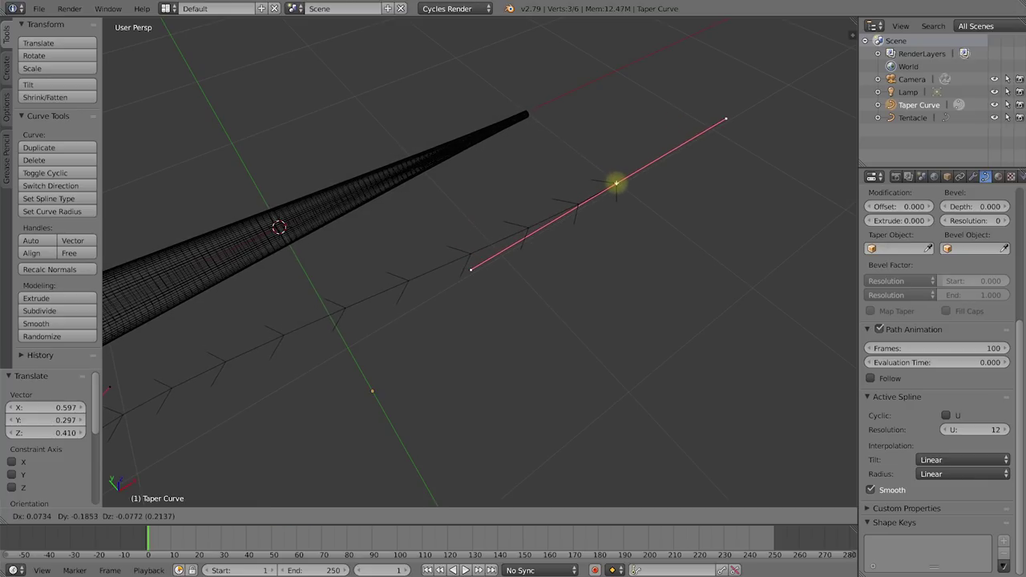
click(615, 182)
- Move the end point's inner handle by about (0.583, 0.278, 0.394) and the whole end point by about (0.007, -0.052, -0.027)
right_click(470, 269)
key(g)
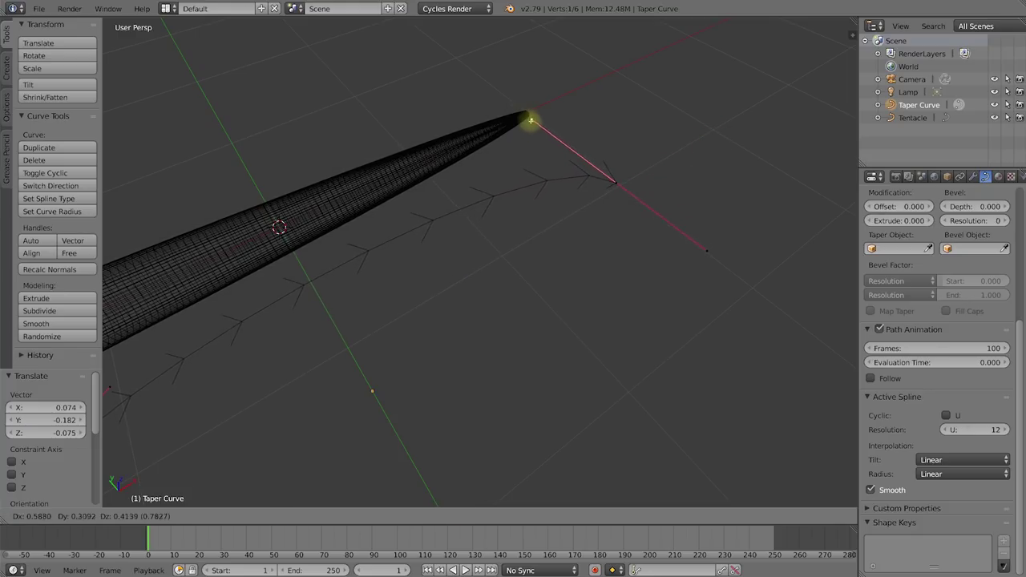
click(532, 127)
key(l)
key(g)
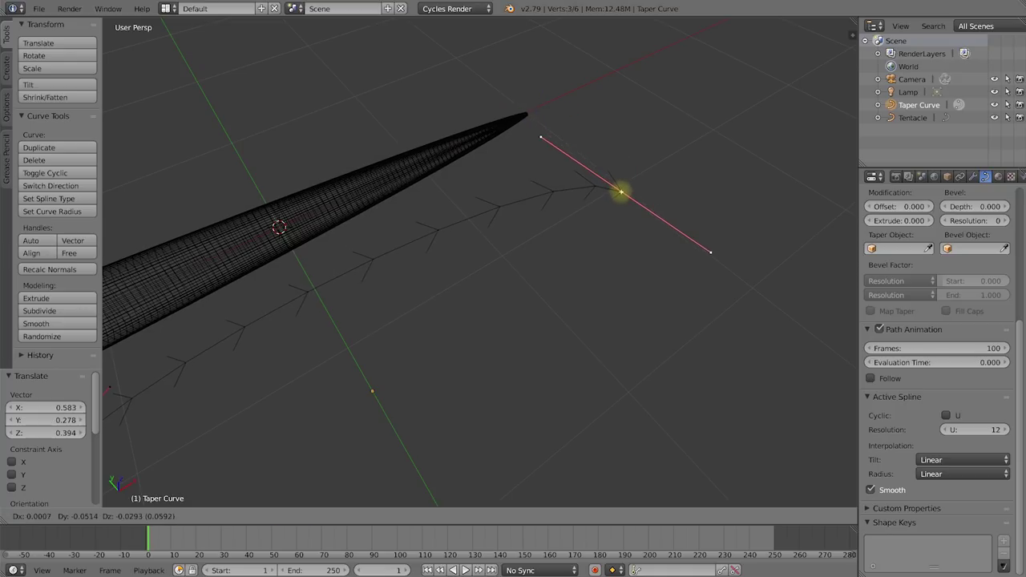
click(618, 186)
middle_drag(472, 202, 604, 304)
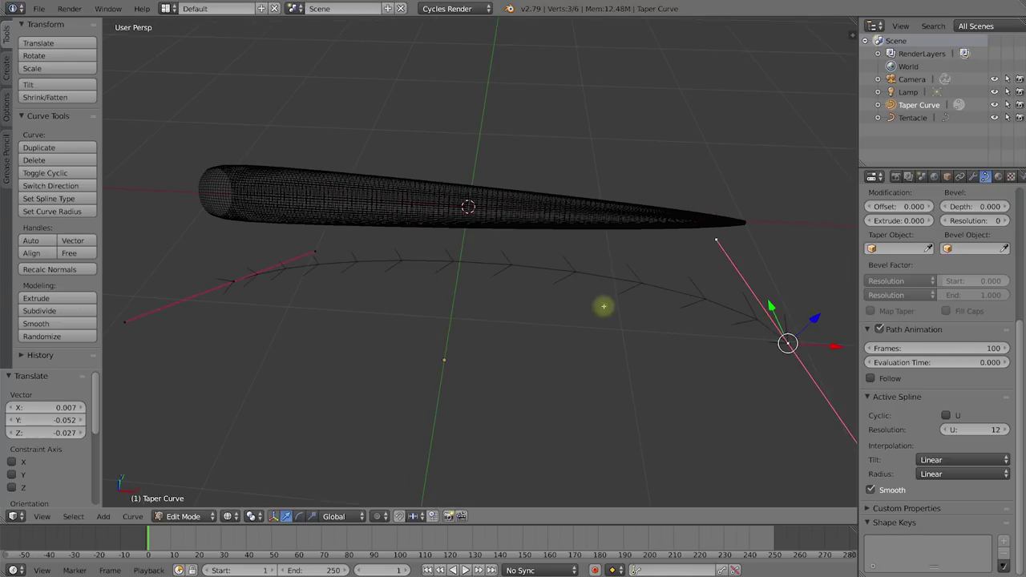
- Return to Object Mode, switch the viewport to solid shading and select the Tentacle curve
key(Tab)
key(z)
mouse_move(571, 250)
middle_down()
mouse_move(550, 235)
mouse_move(588, 227)
mouse_move(572, 263)
mouse_move(573, 252)
middle_up()
right_click(419, 206)
middle_drag(419, 206, 469, 251)
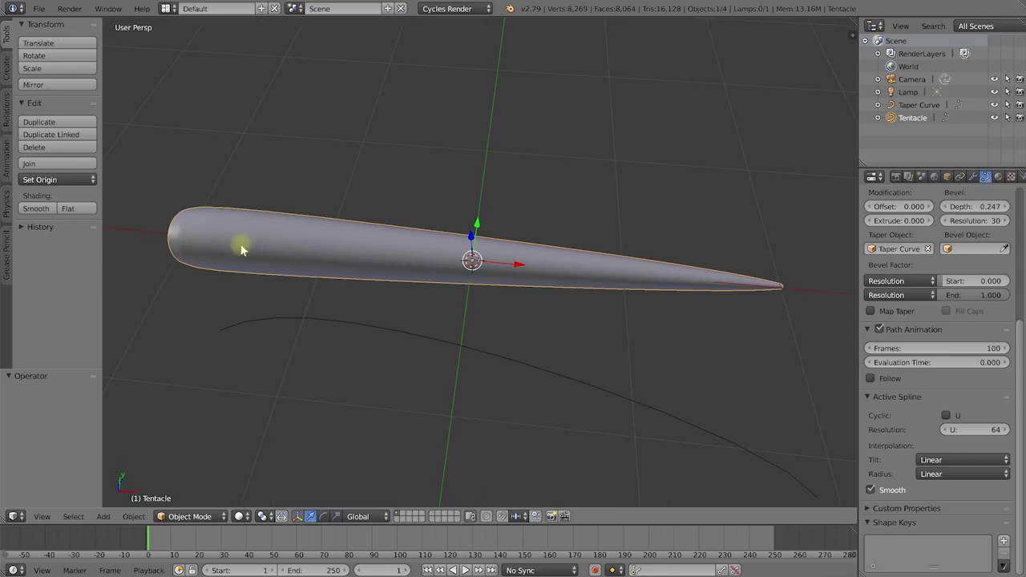
middle_drag(426, 261, 435, 264)
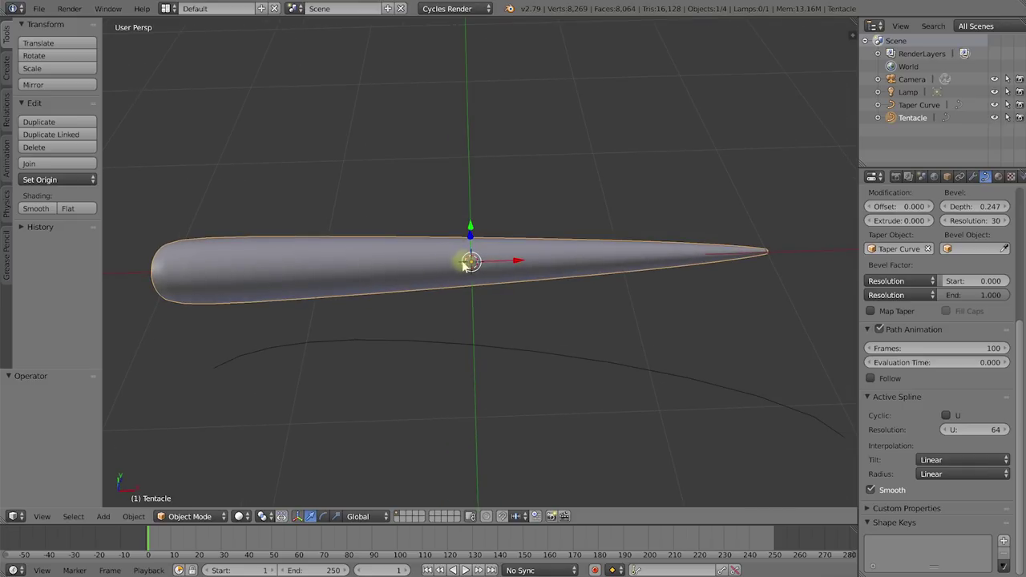
- Convert the tapered Tentacle curve to a mesh in Object Mode
key(Tab)
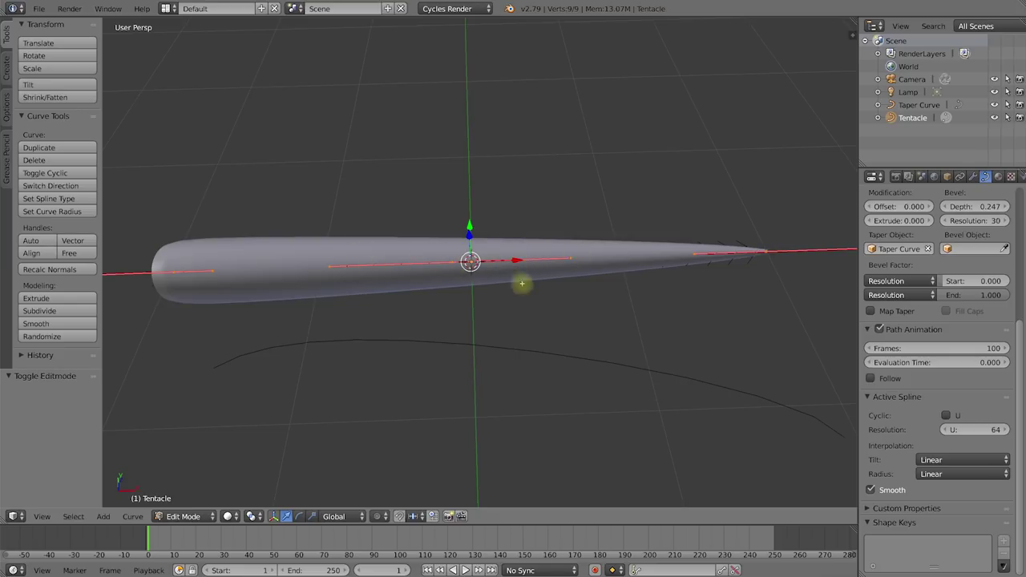
key(Tab)
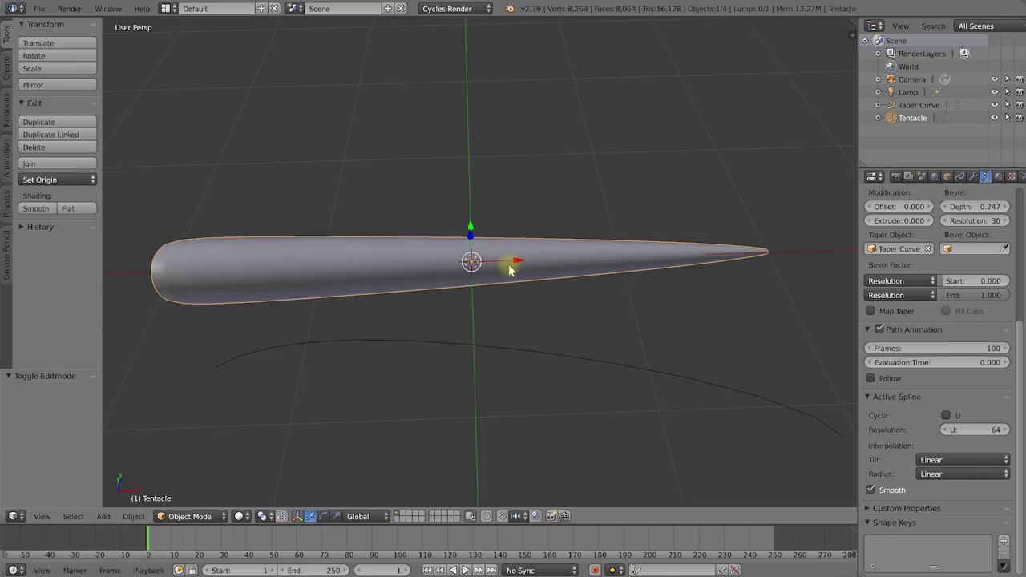
key(alt+c)
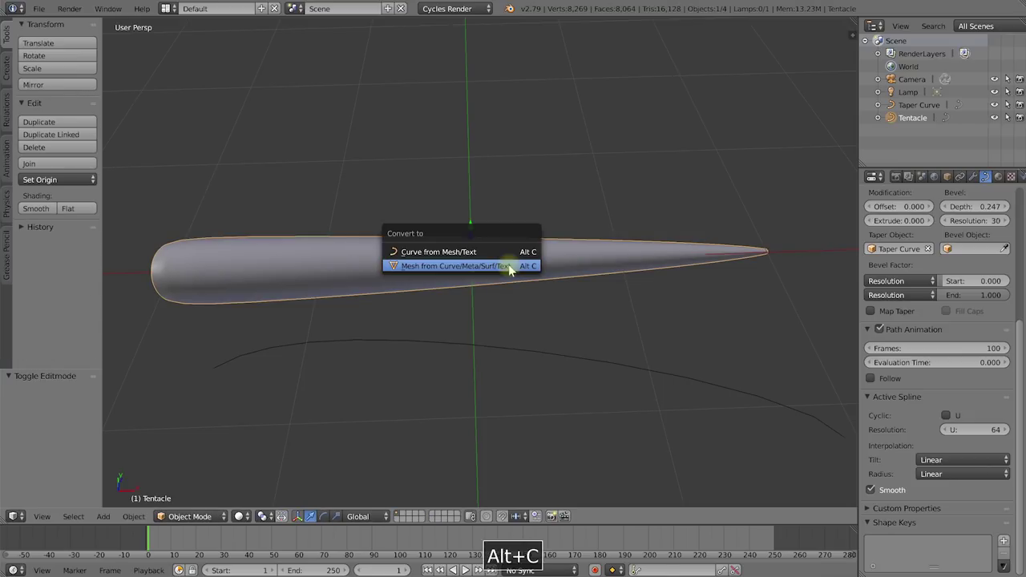
click(454, 265)
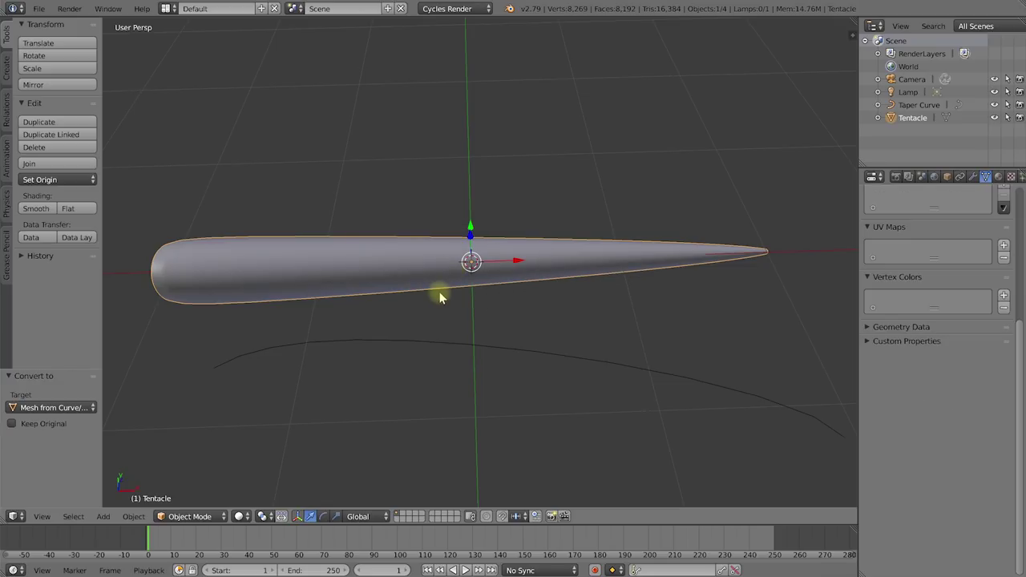
middle_drag(446, 291, 450, 287)
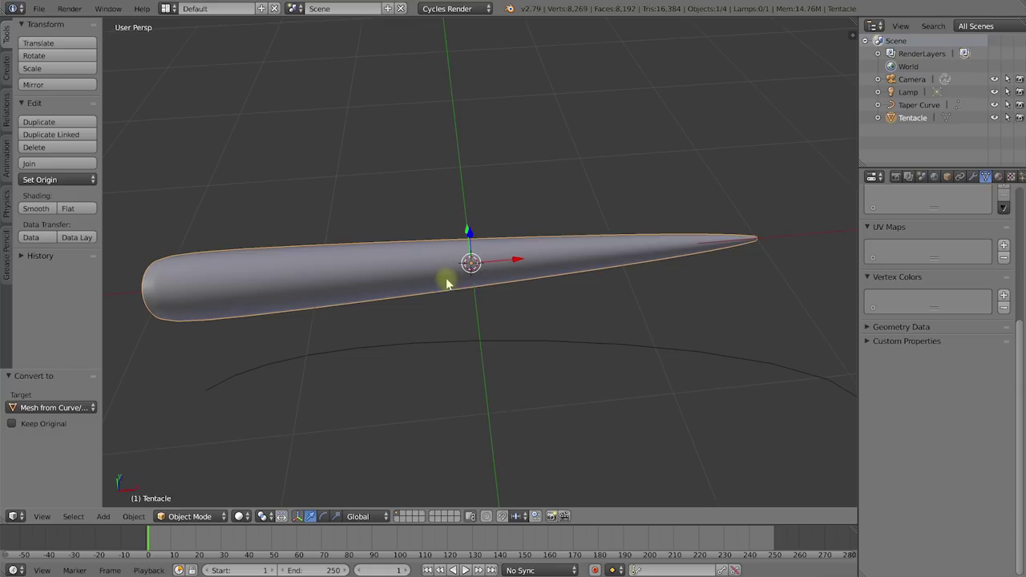
- Put the Tentacle mesh in Edit Mode and look at its thick end head-on
key(Tab)
scroll(437, 286, up, 1)
scroll(435, 284, down, 1)
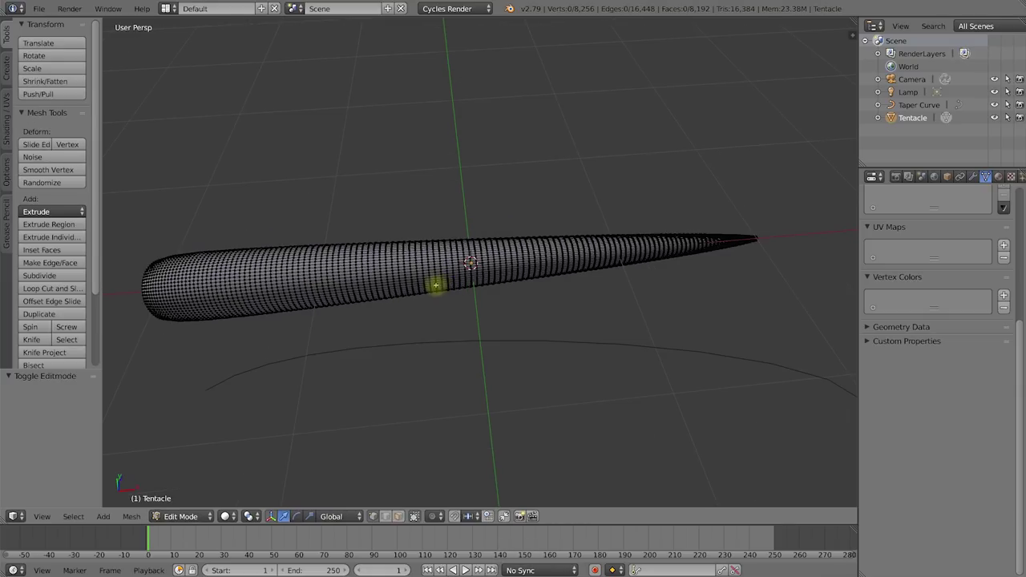
middle_drag(300, 291, 367, 254)
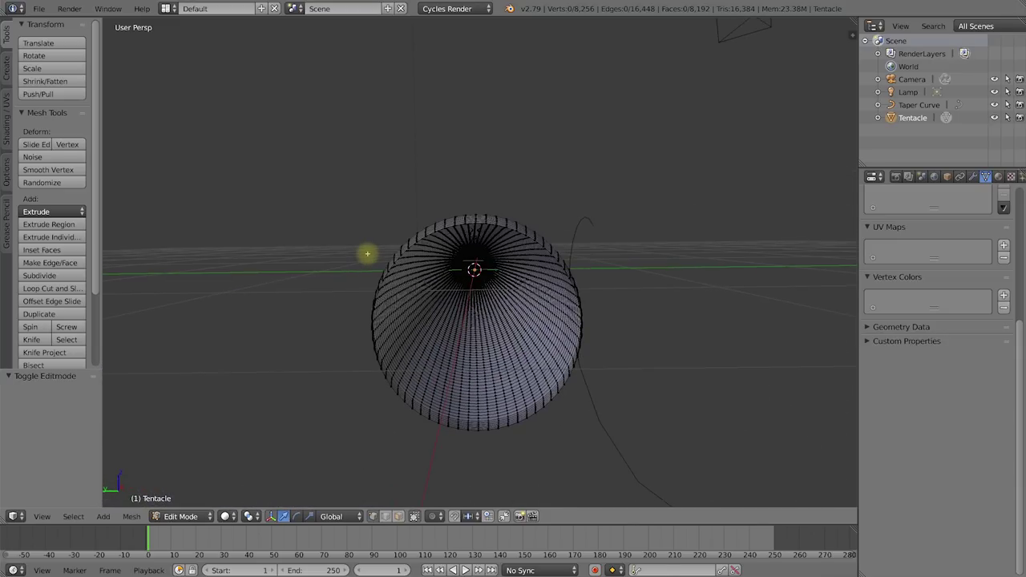
- Switch to edge selection, select the open edge loop at the tentacle's thick end and fill it with a face
middle_drag(504, 411, 499, 411)
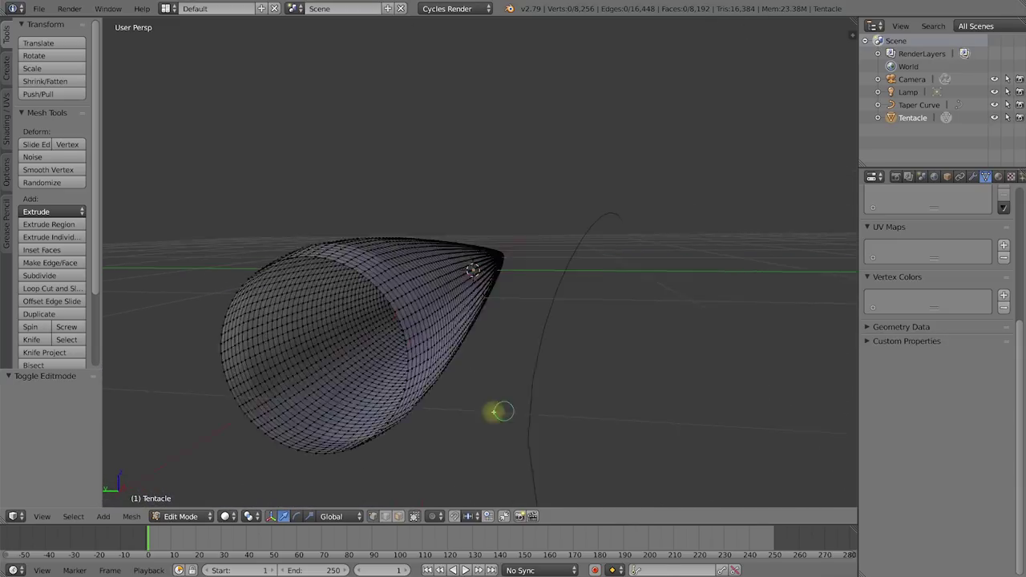
middle_drag(475, 274, 447, 287)
scroll(336, 328, up, 2)
key(ctrl+Tab)
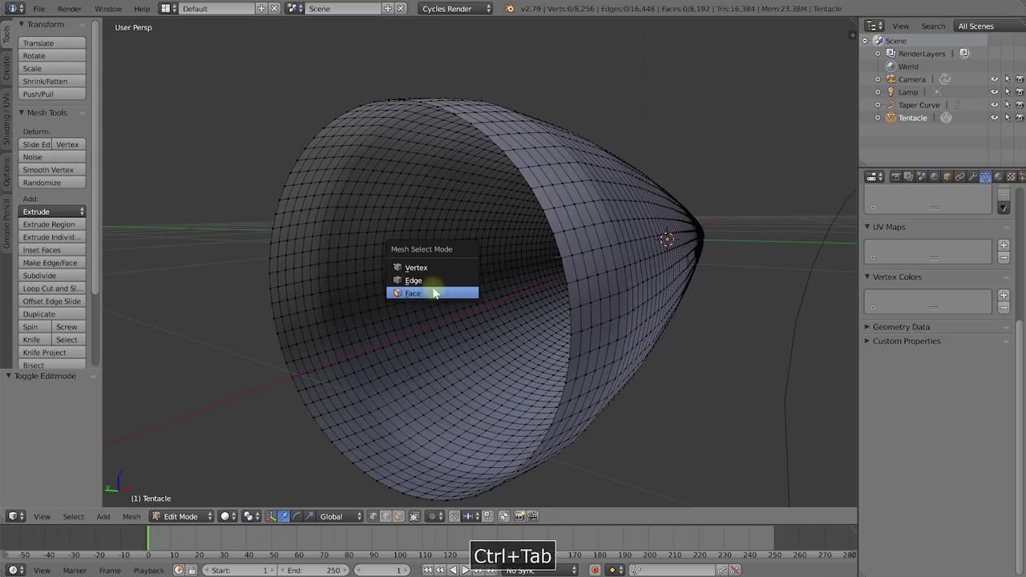
click(430, 280)
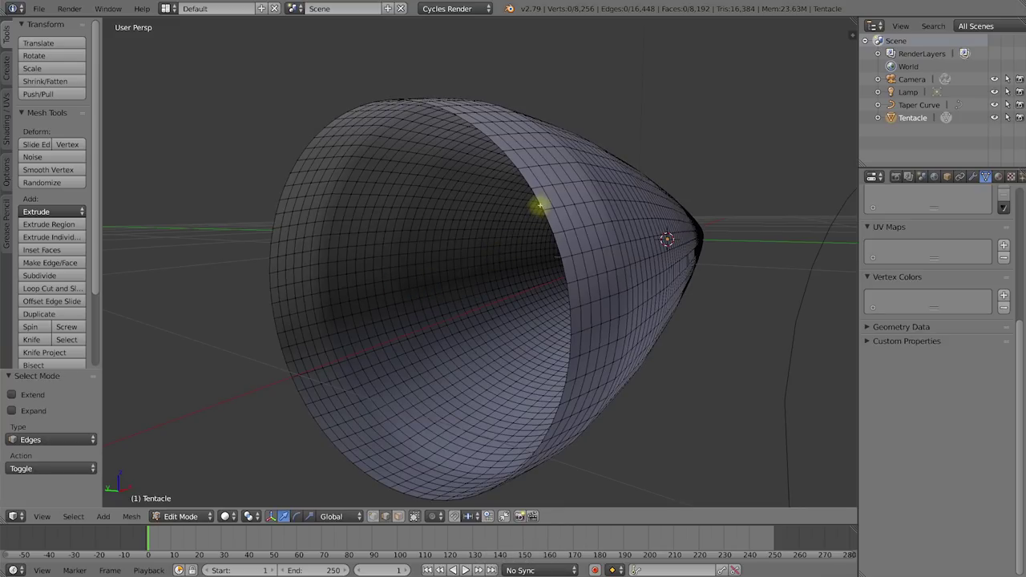
alt+right_click(512, 162)
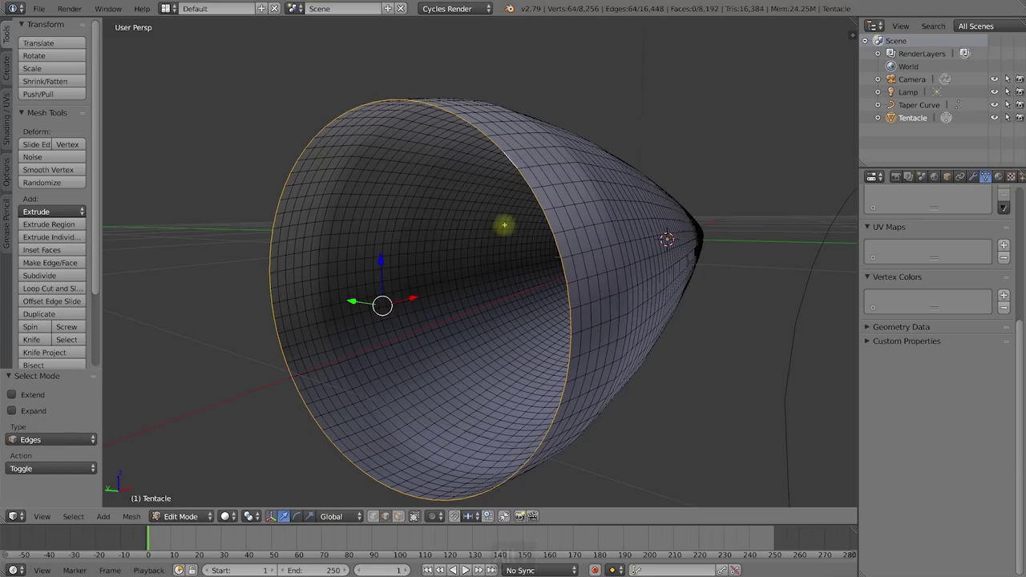
key(f)
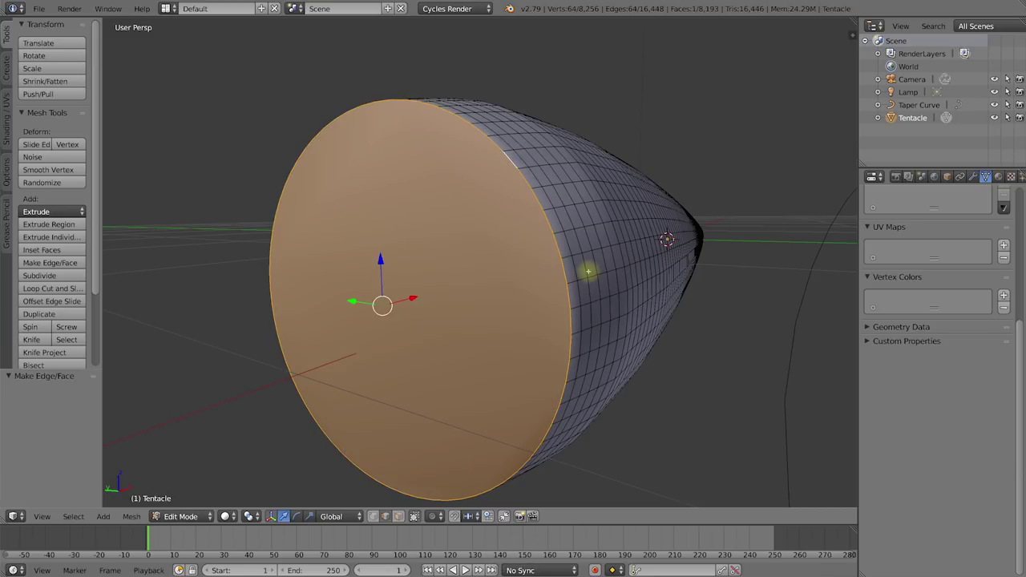
- Select the open edge loop at the tentacle's thin tip and fill it with a face
middle_drag(727, 232, 577, 268)
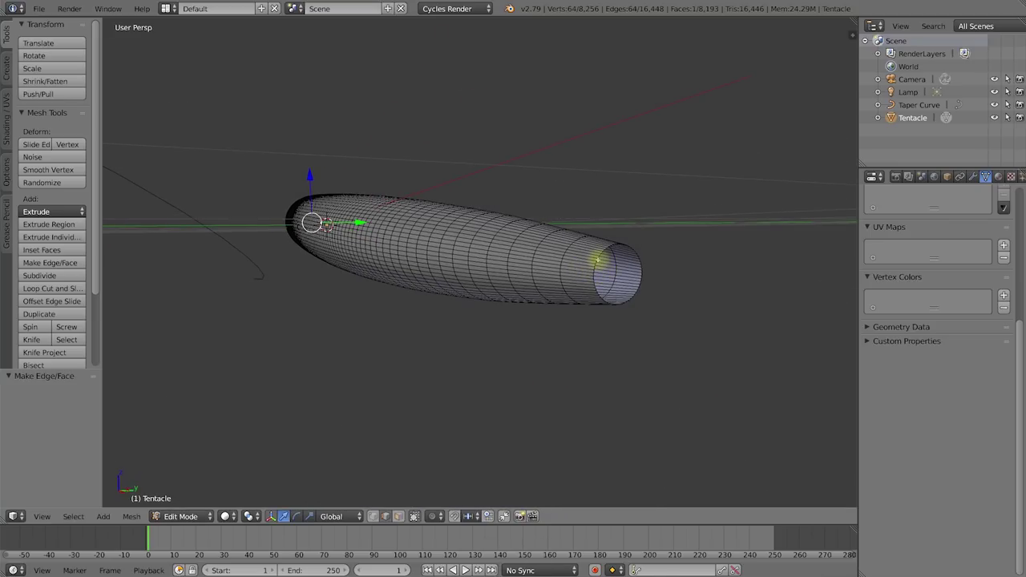
alt+right_click(597, 259)
key(f)
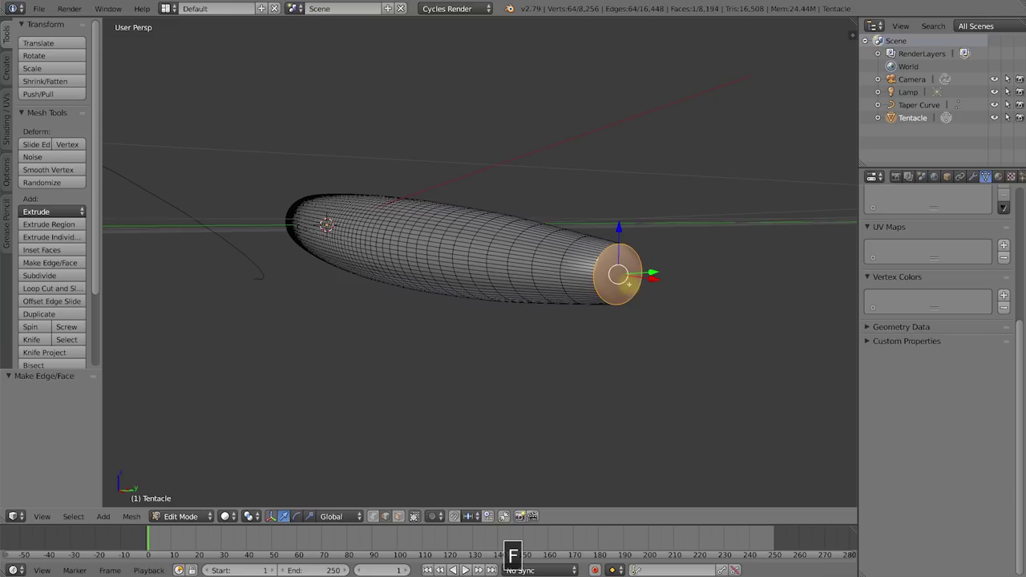
- In top orthographic view, select the whole tentacle mesh and subdivide it with 1 cut
middle_drag(606, 294, 371, 344)
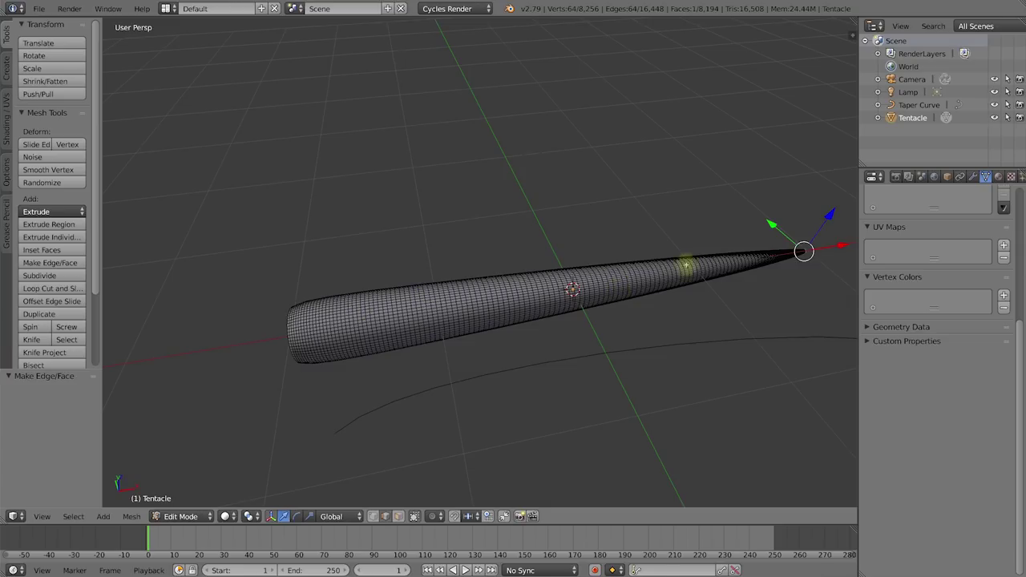
middle_drag(597, 274, 550, 274)
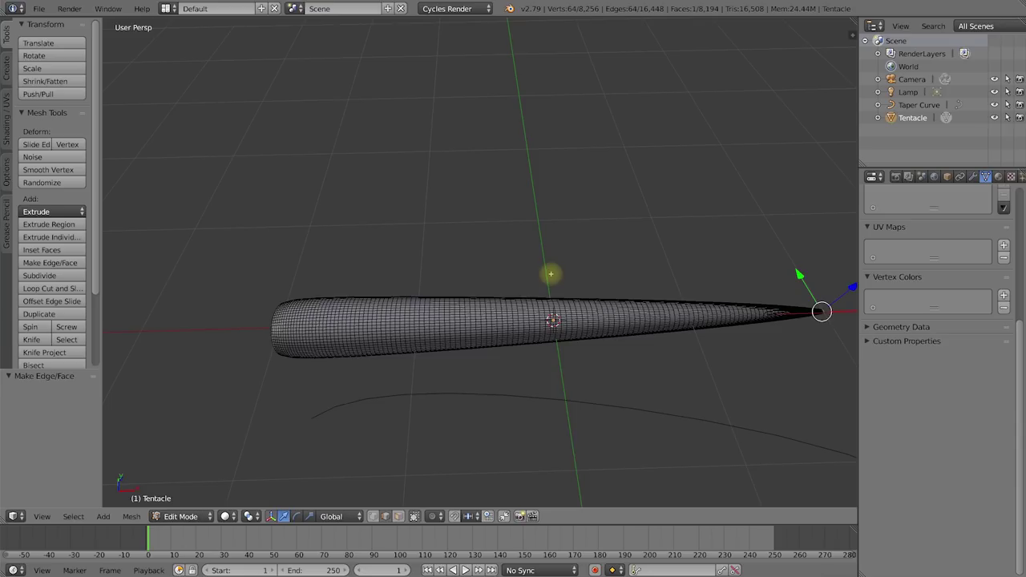
key(KP_5)
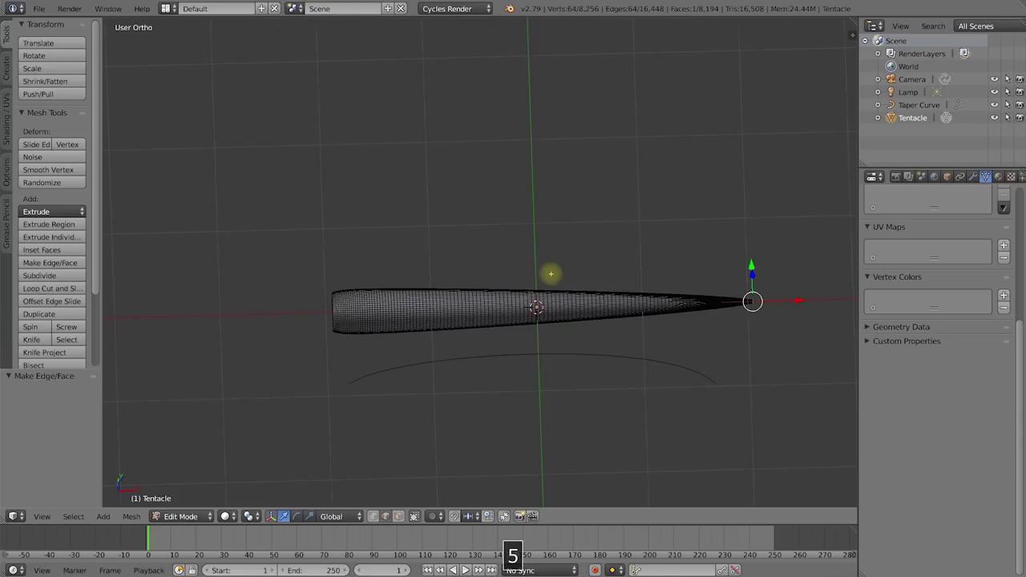
key(KP_7)
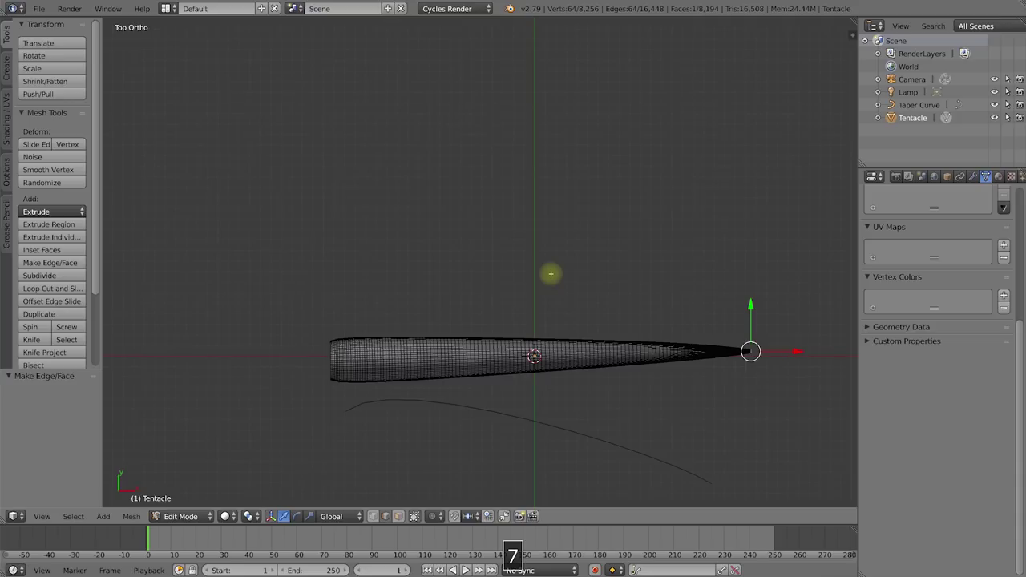
shift+middle_drag(543, 334, 460, 238)
scroll(529, 257, up, 3)
scroll(449, 245, up, 5)
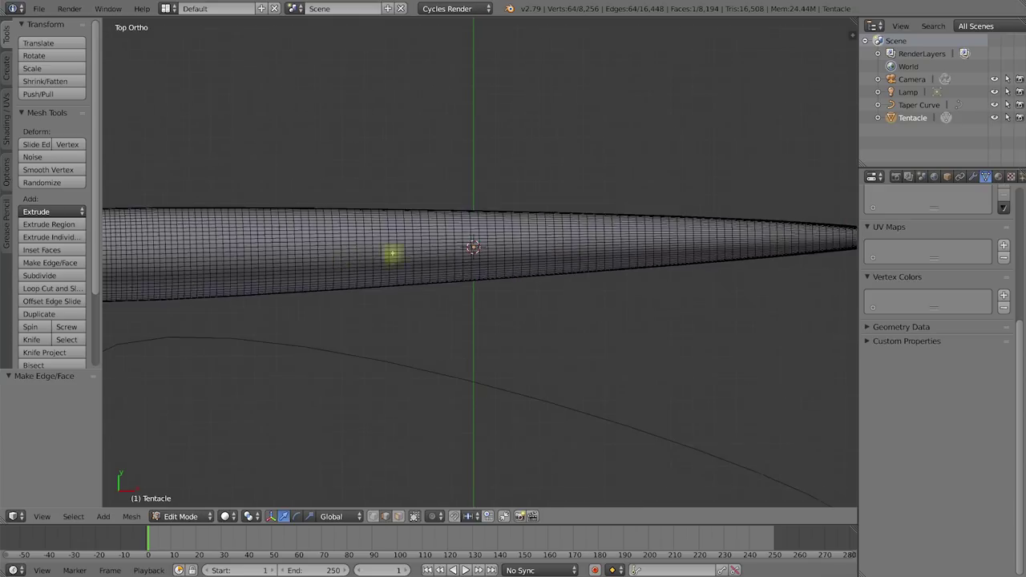
scroll(478, 244, up, 2)
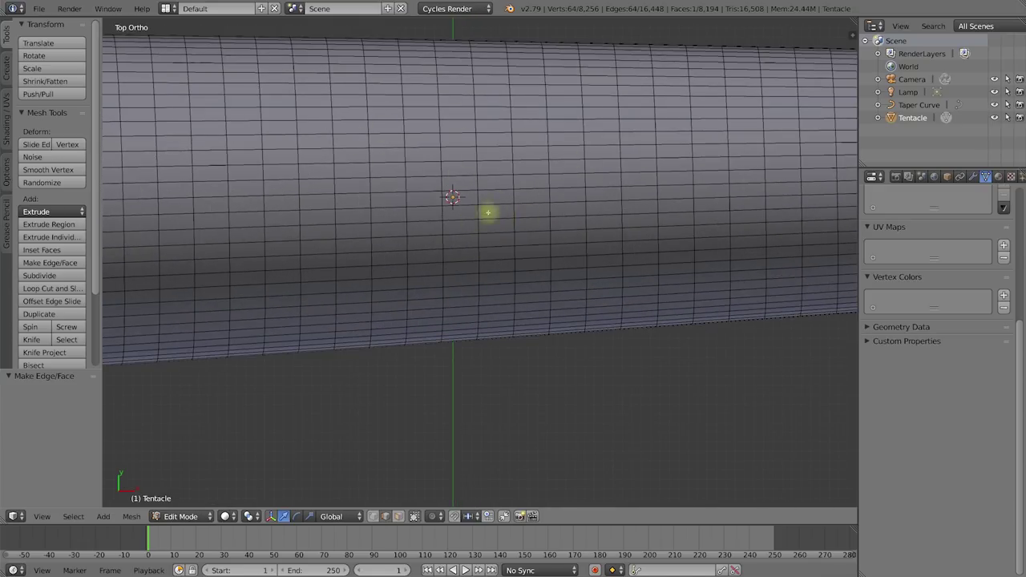
key(ctrl+z)
key(ctrl+shift+z)
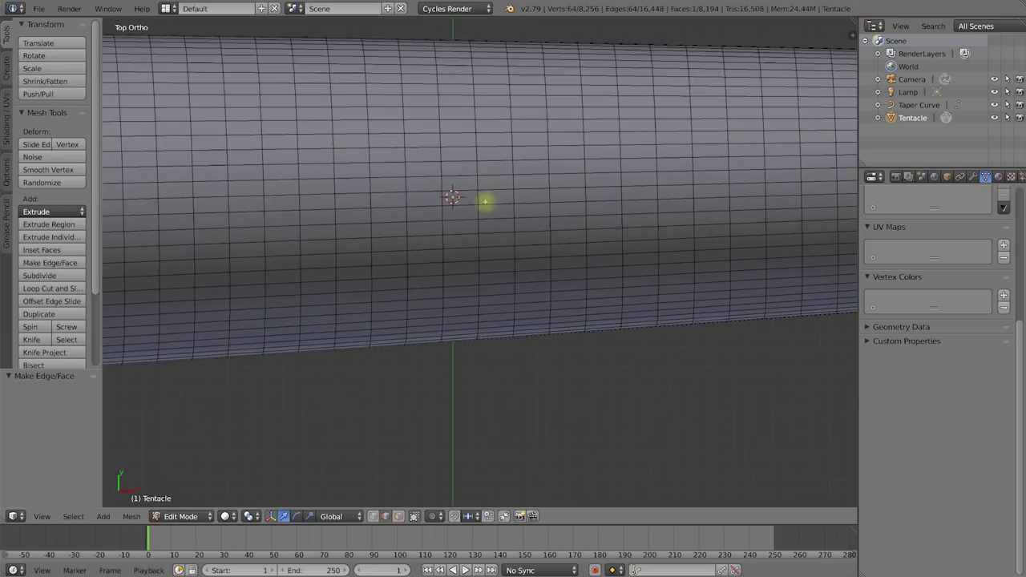
scroll(491, 176, down, 2)
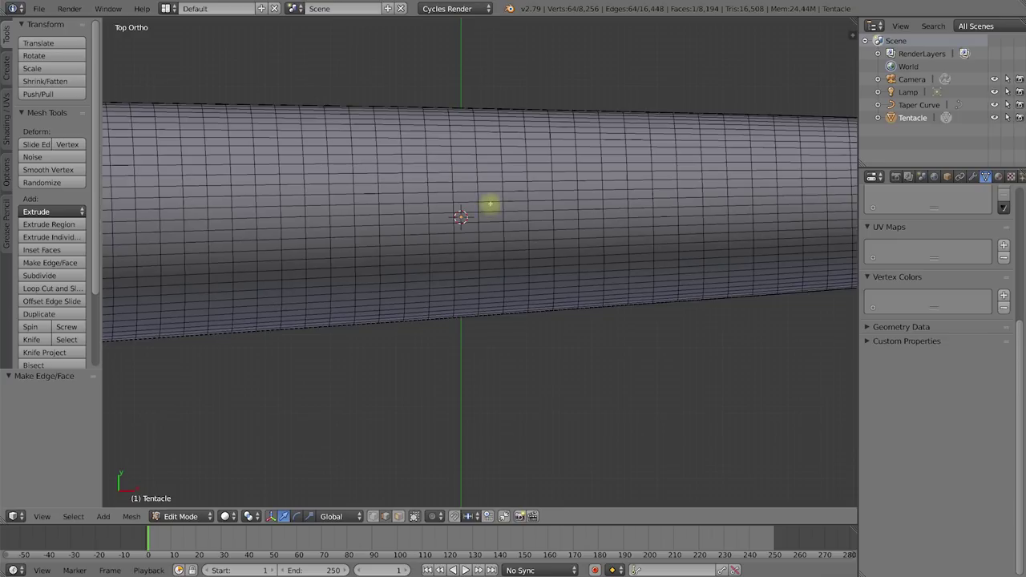
key(a)
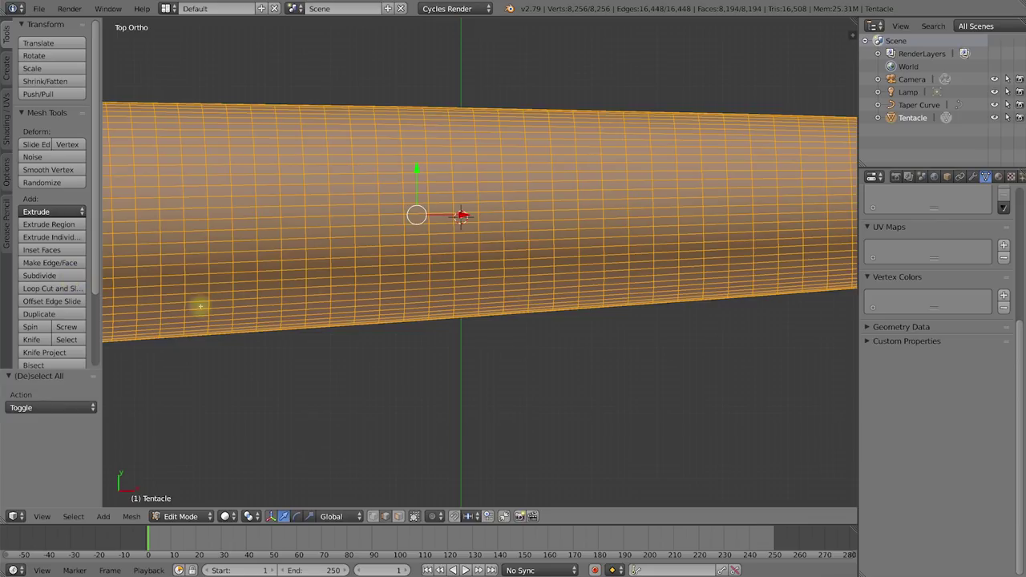
click(51, 277)
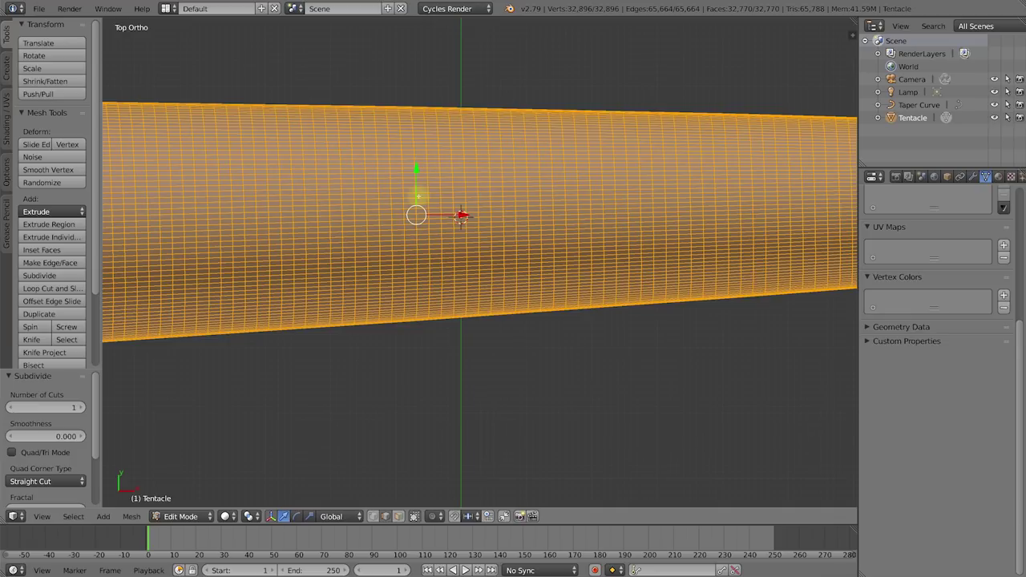
scroll(463, 216, down, 5)
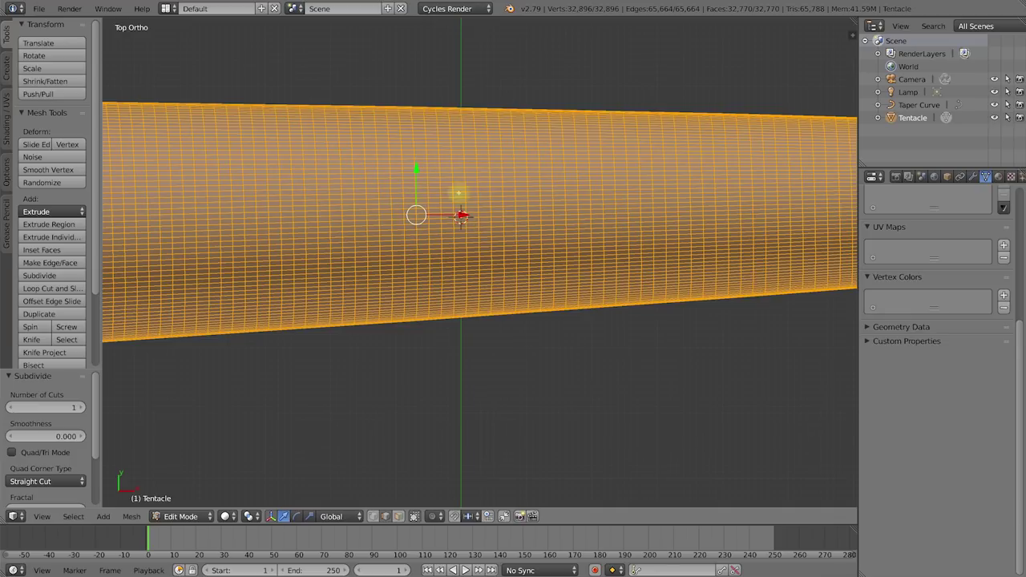
scroll(472, 205, down, 2)
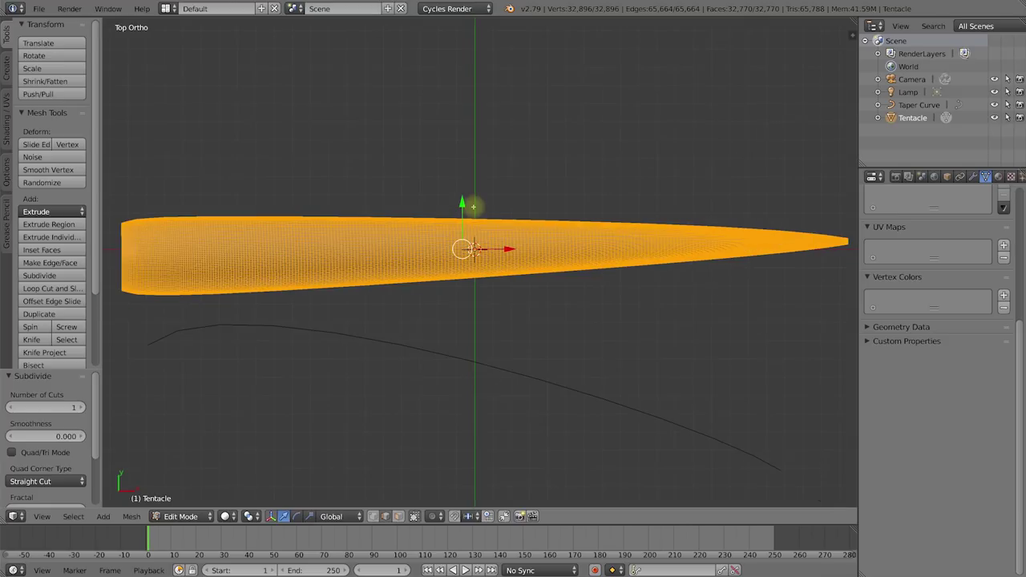
- Deselect the whole mesh and switch to face selection mode
key(a)
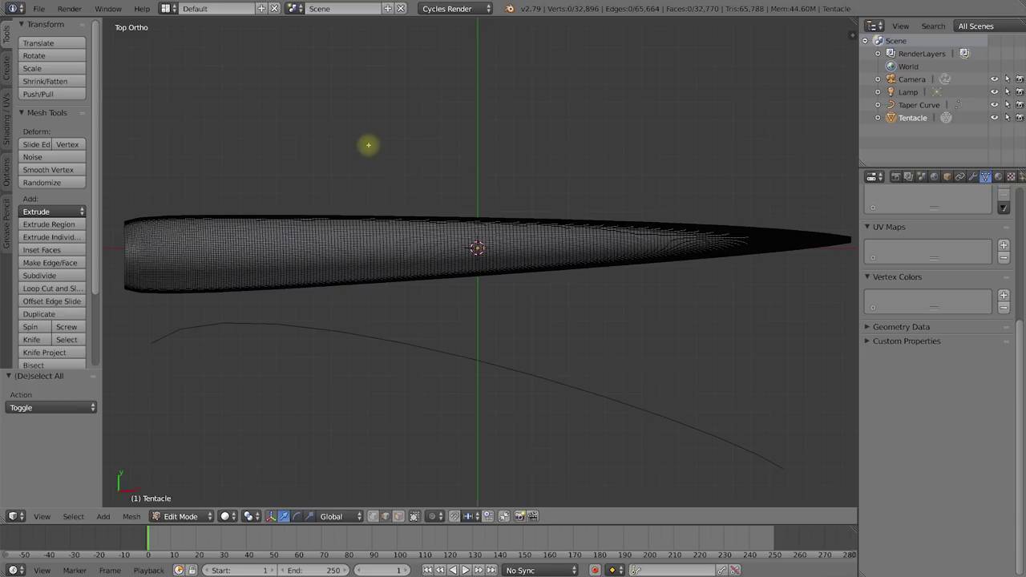
key(ctrl+Tab)
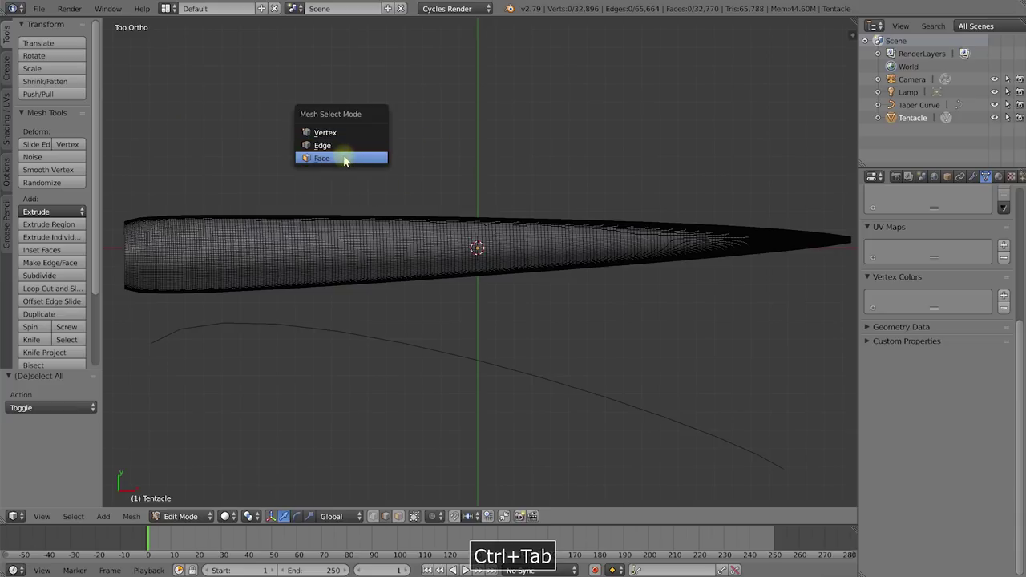
click(343, 158)
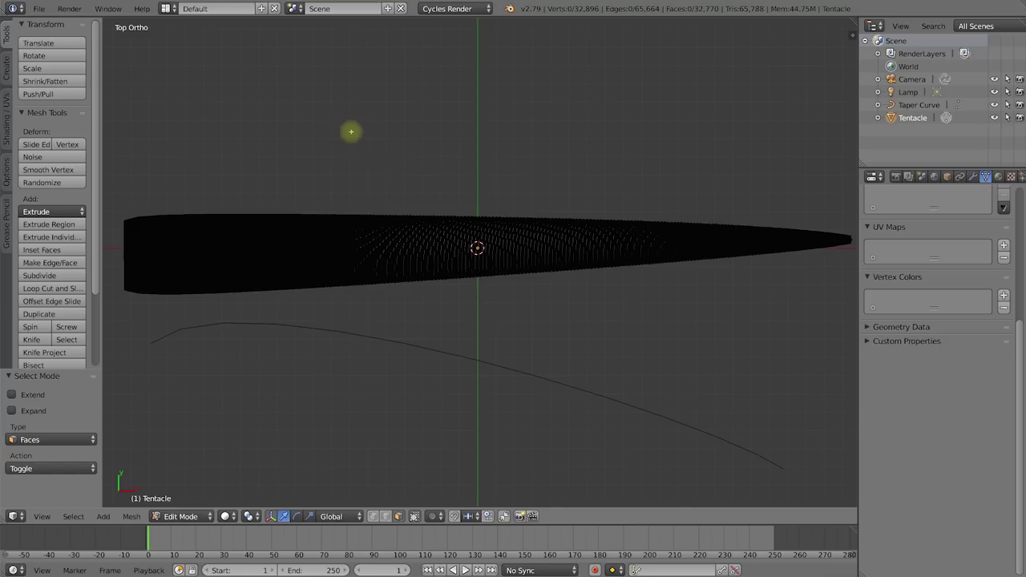
key(c)
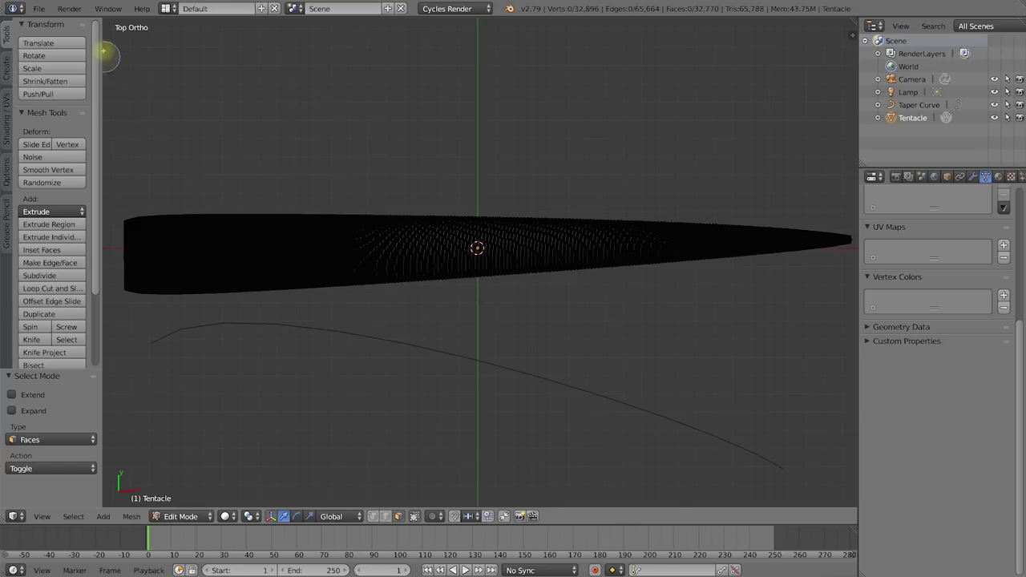
scroll(139, 45, up, 1)
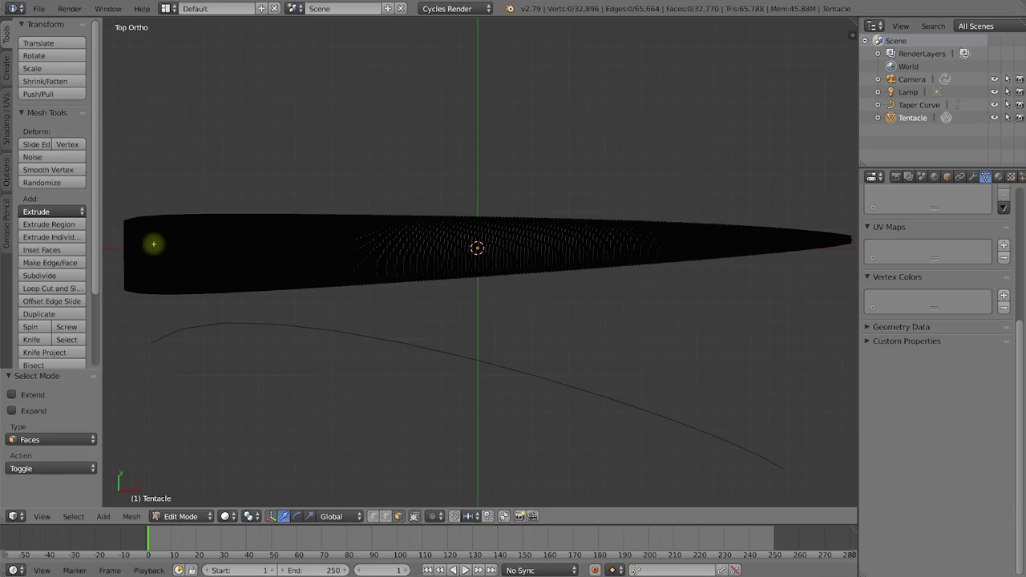
- Circle-select five pairs of round face patches in two rows along the tentacle, starting at the thick end
key(c)
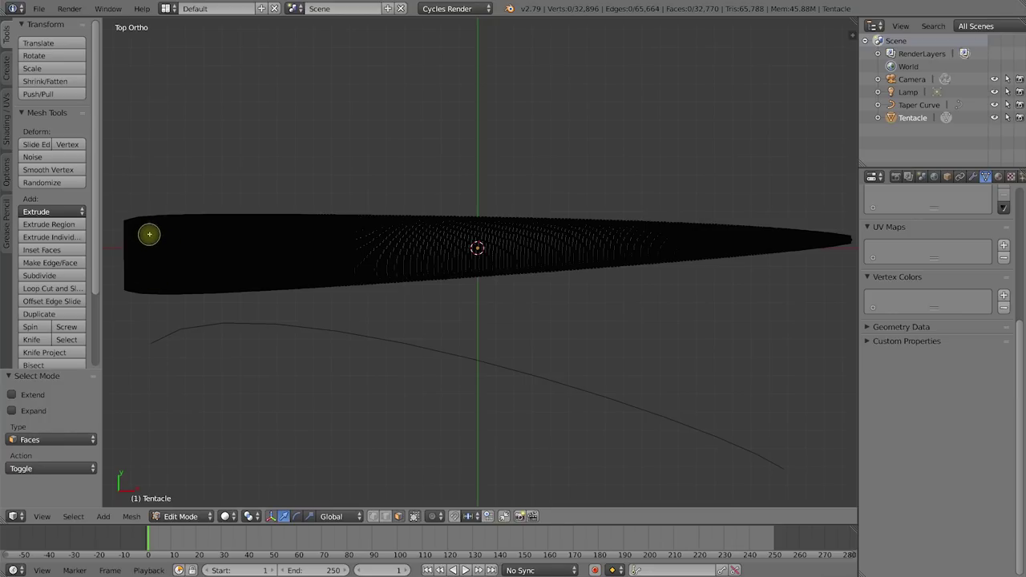
click(149, 234)
click(148, 268)
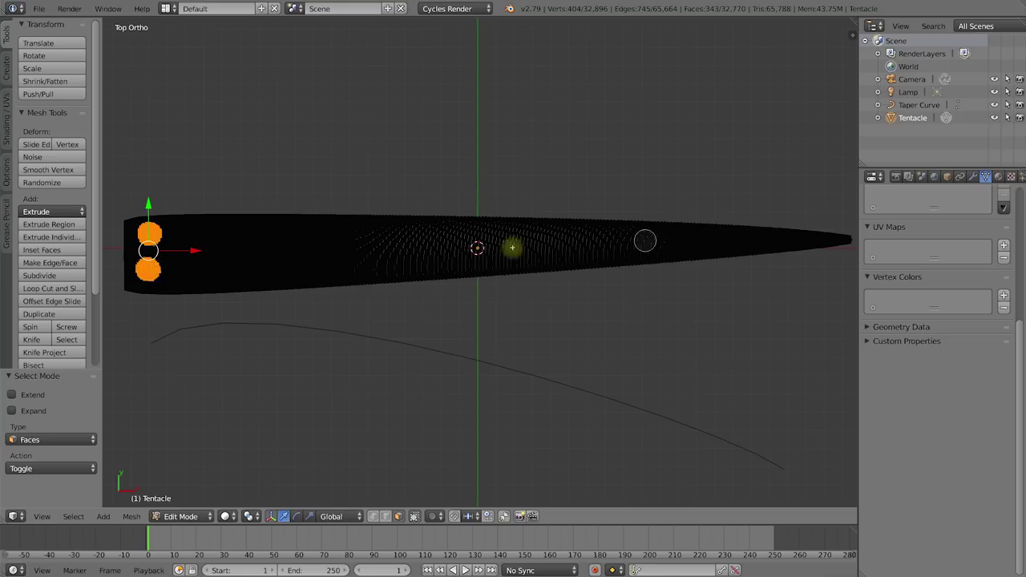
click(186, 232)
click(184, 270)
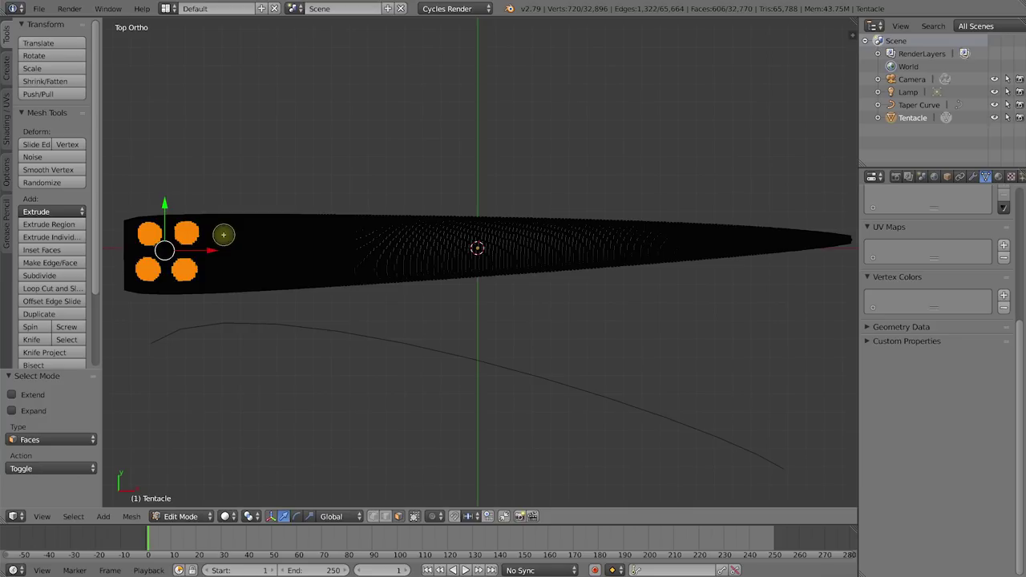
click(224, 232)
click(225, 268)
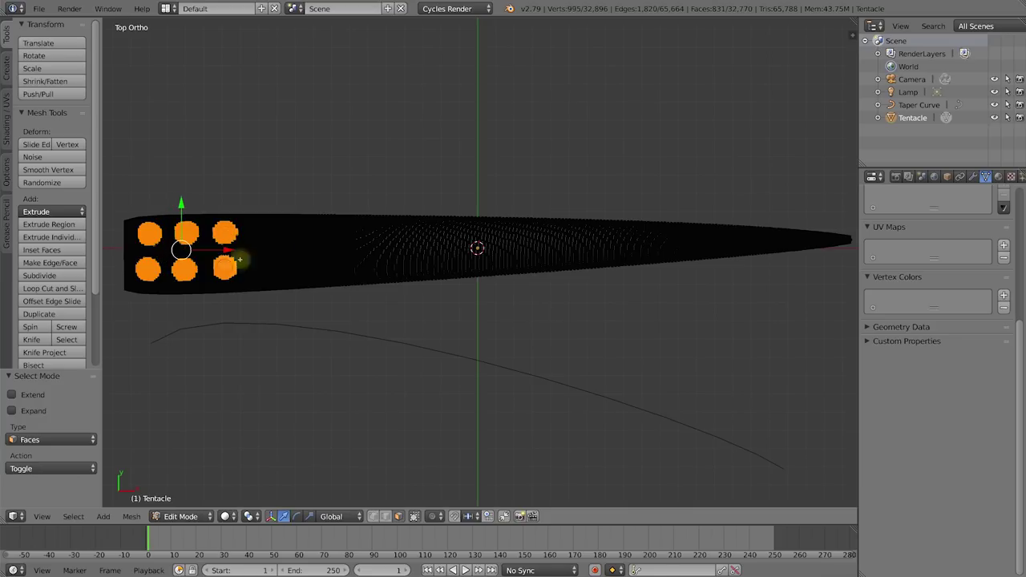
click(263, 232)
click(263, 267)
click(301, 233)
click(301, 269)
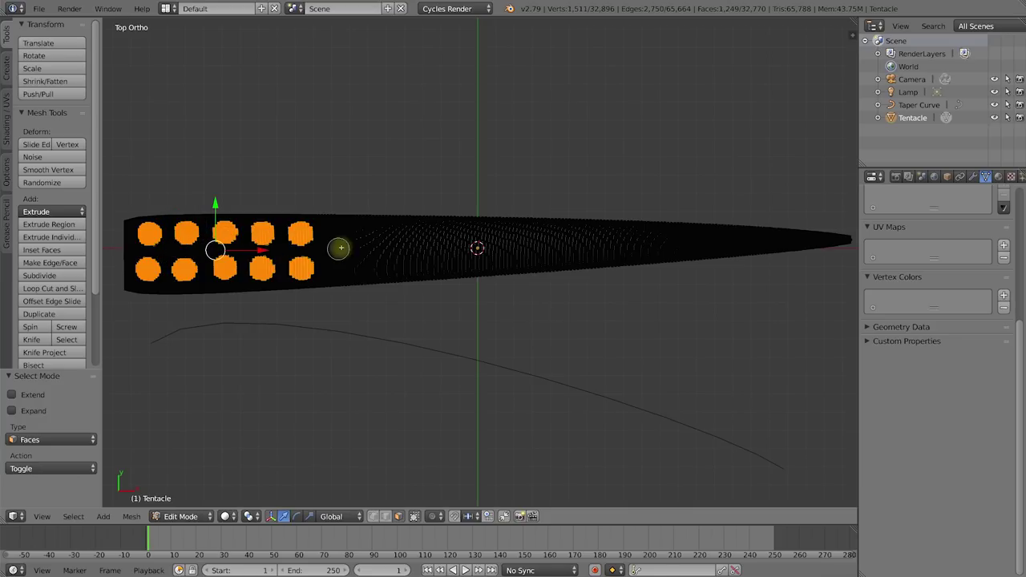
- Extend the two rows with seven more pairs of gradually smaller circle-selected face patches past the tentacle's middle
click(339, 234)
click(339, 267)
click(373, 233)
click(372, 265)
click(407, 234)
click(408, 262)
click(435, 234)
click(441, 262)
click(466, 234)
click(468, 258)
click(498, 234)
click(499, 259)
click(529, 236)
click(530, 258)
key(ctrl+z)
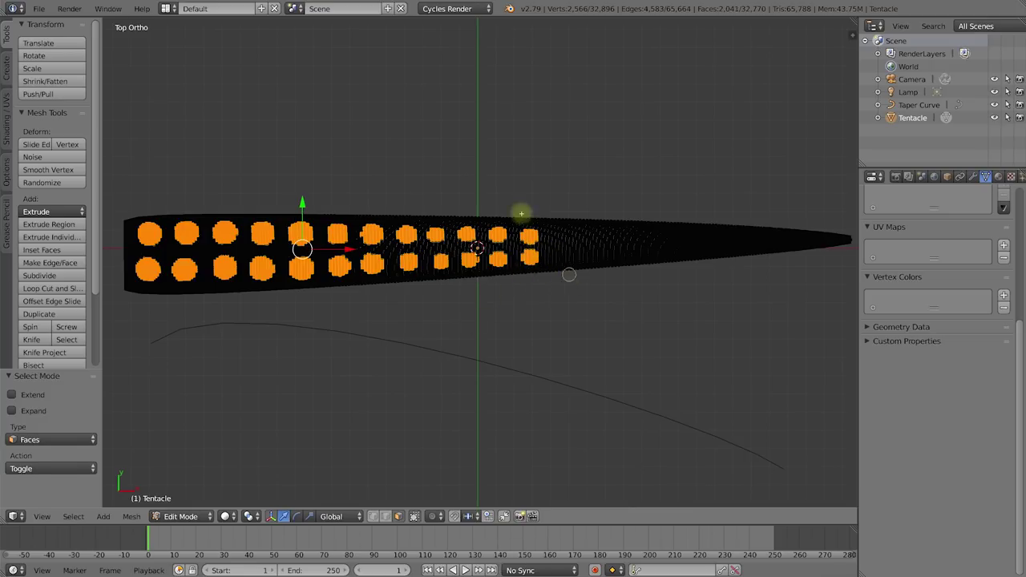
- Deselect the pair of face patches nearest the tip with Circle Select
middle_drag(522, 213, 513, 273)
scroll(561, 263, up, 3)
shift+middle_drag(607, 254, 356, 240)
key(c)
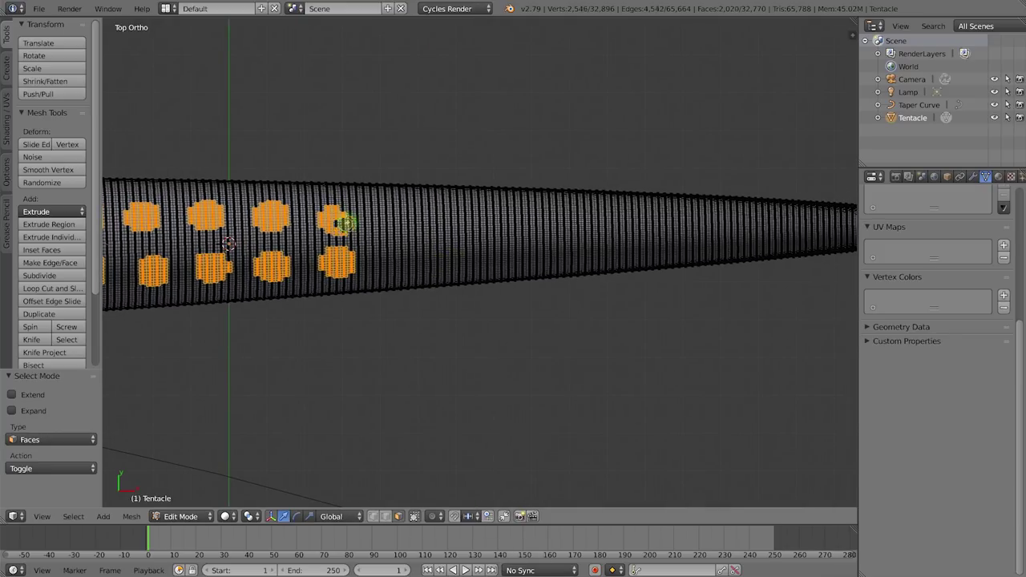
middle_drag(325, 218, 344, 254)
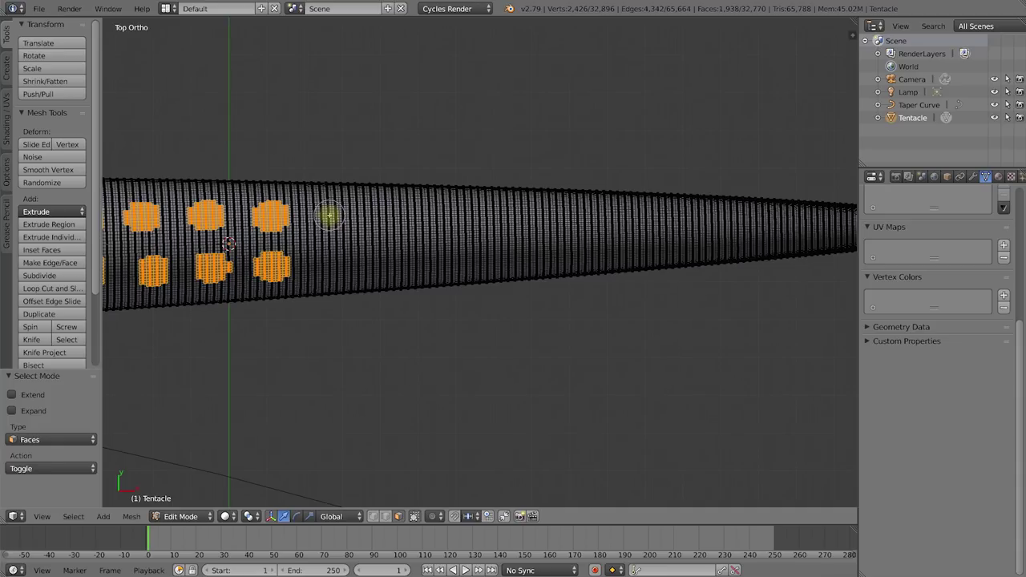
- Circle-select ten further pairs of shrinking face patches towards the tentacle's tip, then end the circle selection
mouse_move(328, 216)
mouse_down()
mouse_move(545, 212)
mouse_move(597, 244)
mouse_move(645, 226)
mouse_move(639, 241)
mouse_move(684, 215)
mouse_move(682, 240)
mouse_move(715, 215)
mouse_move(716, 242)
mouse_move(772, 225)
mouse_up()
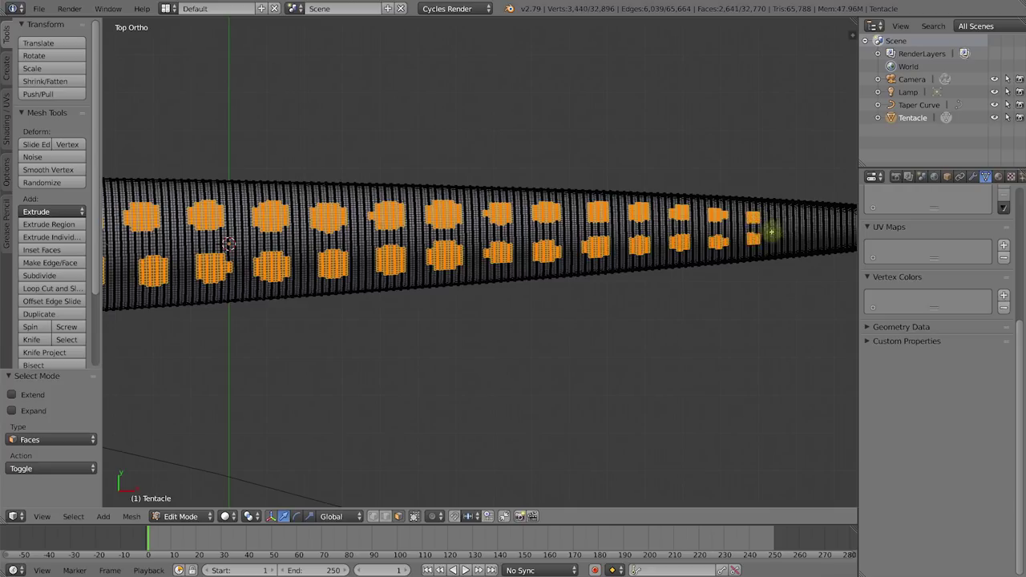
ctrl+scroll(772, 225, down, 4)
ctrl+scroll(607, 224, down, 2)
right_click(517, 229)
- Look up the LoopTools add-on in the user preferences and check that it is enabled
shift+middle_drag(517, 229, 473, 256)
scroll(419, 222, down, 1)
key(KP_5)
mouse_move(502, 230)
middle_down()
mouse_move(476, 248)
mouse_move(480, 241)
mouse_move(547, 273)
mouse_move(593, 237)
mouse_move(545, 277)
mouse_move(513, 240)
middle_up()
middle_drag(507, 286, 565, 271)
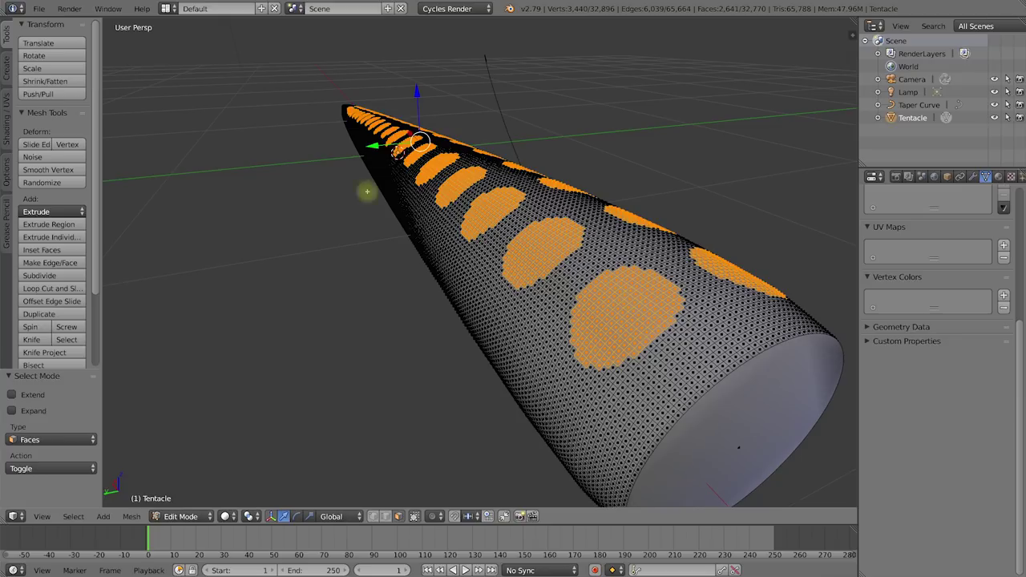
click(39, 9)
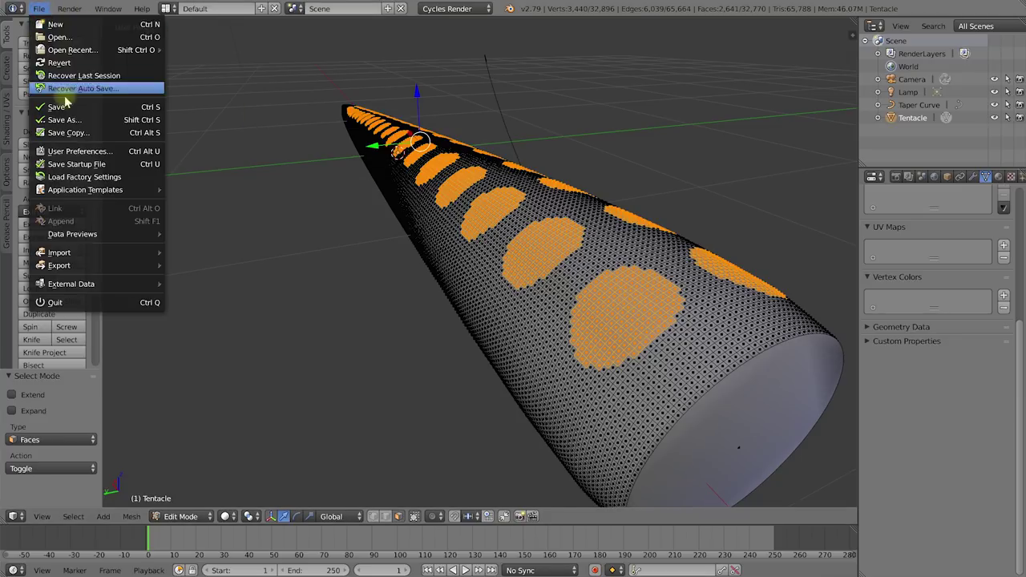
click(78, 151)
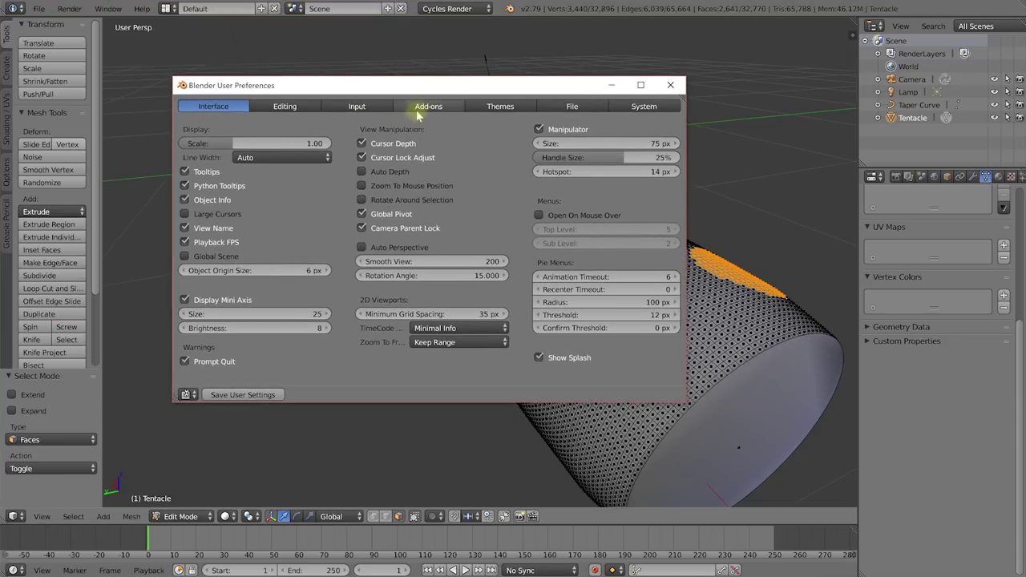
click(426, 106)
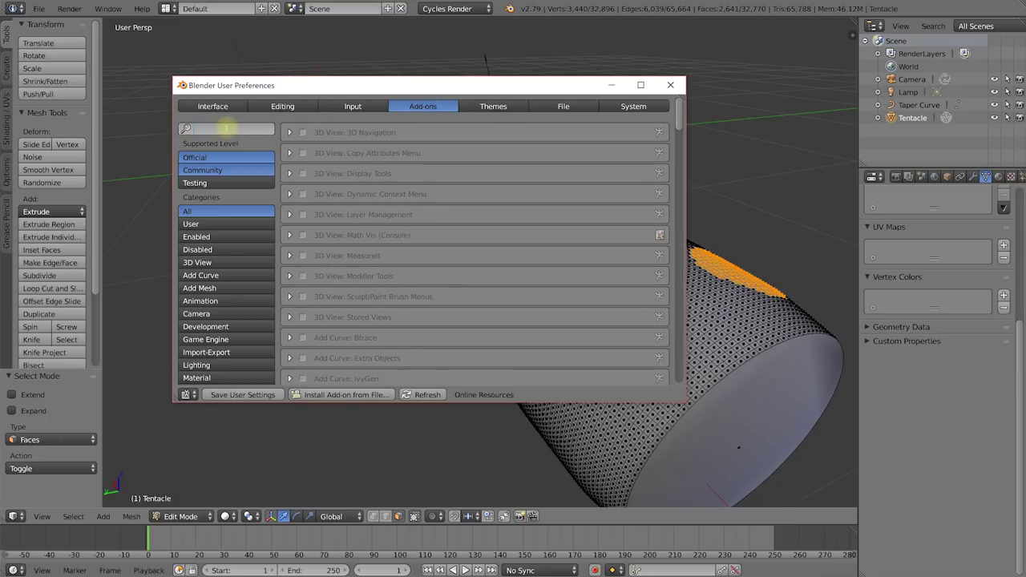
text(loop)
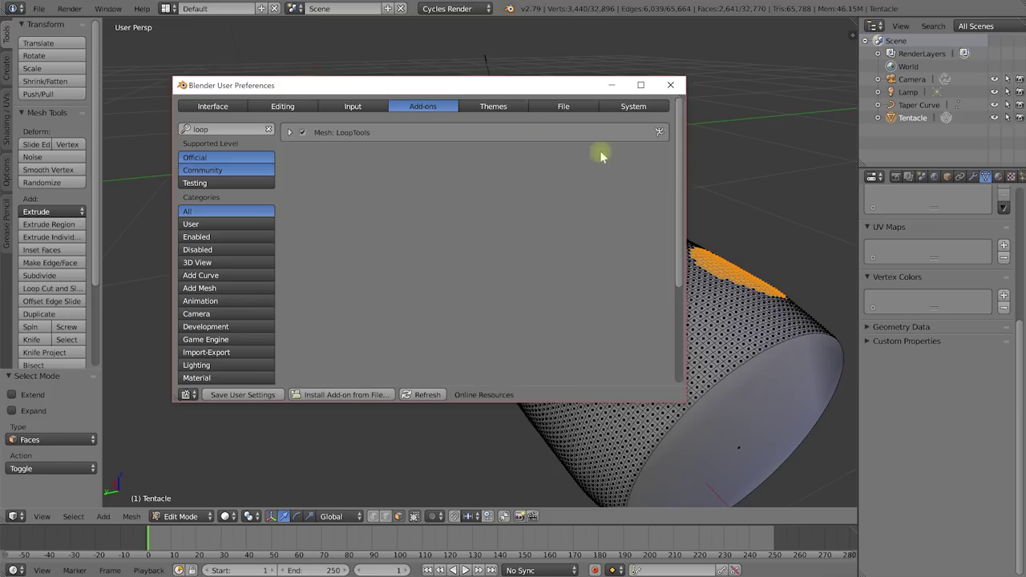
click(670, 85)
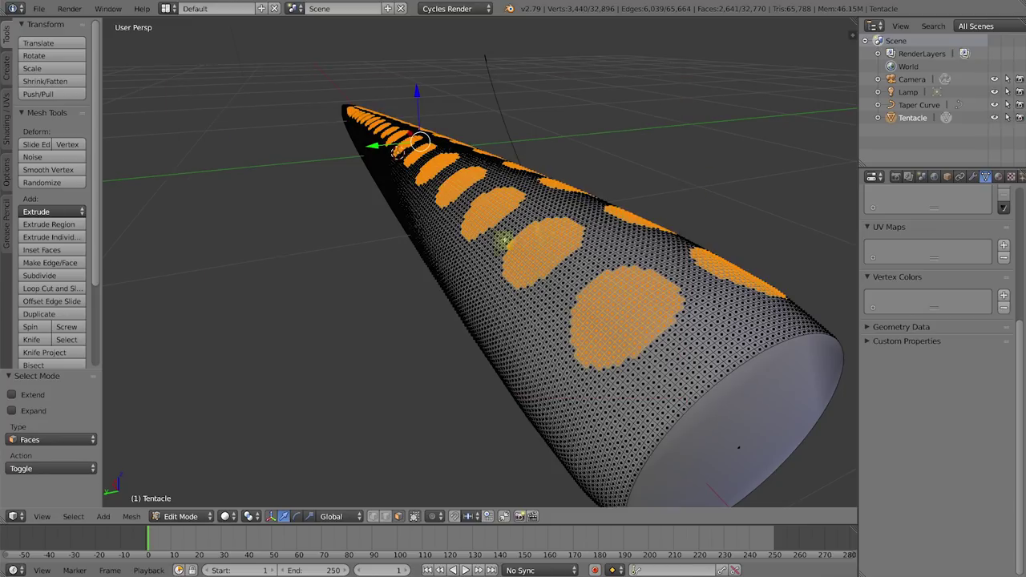
- Keep face select mode and round all the selected patches along the tentacle with the LoopTools Circle operation
key(ctrl+Tab)
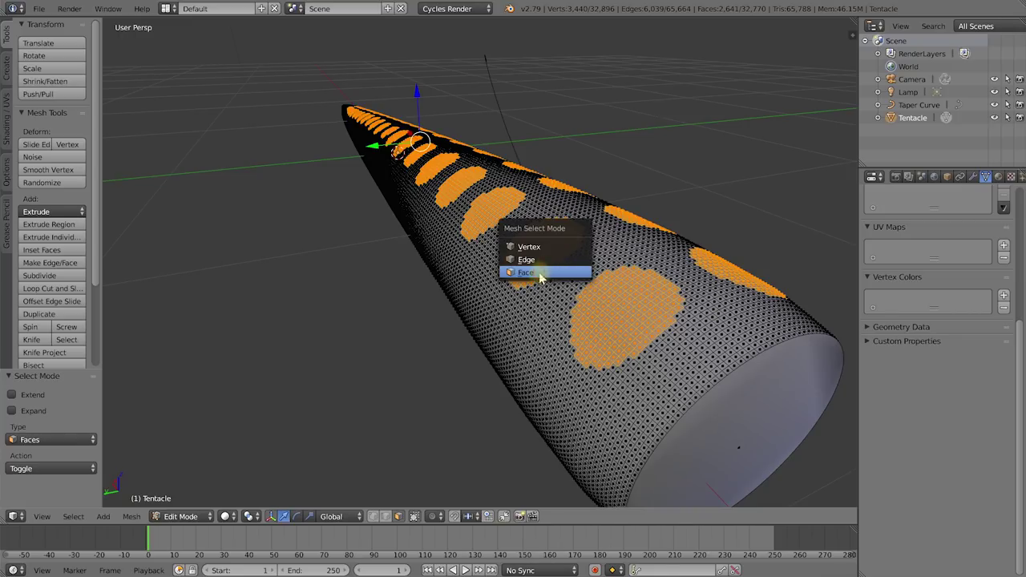
click(540, 275)
key(w)
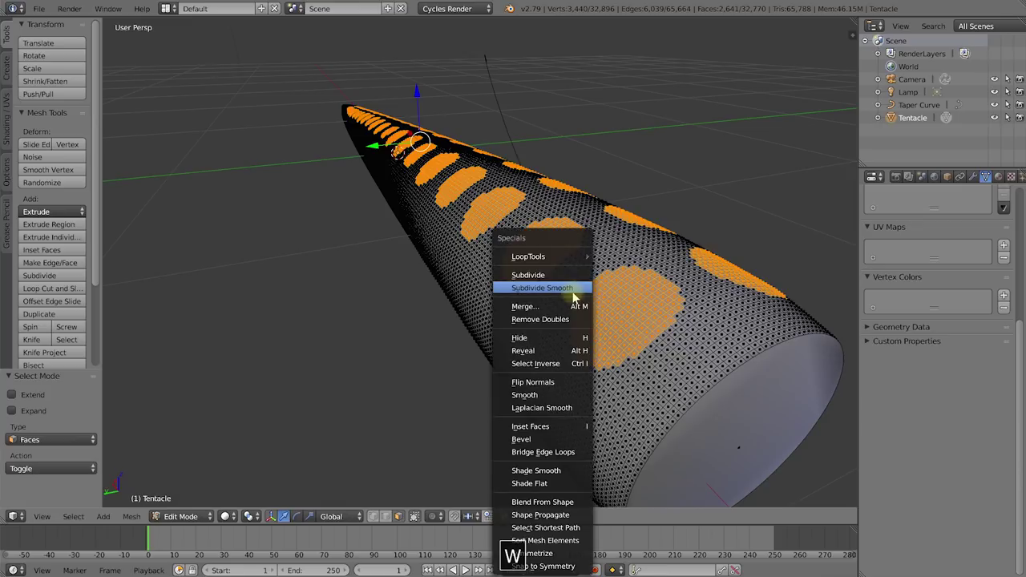
mouse_move(551, 258)
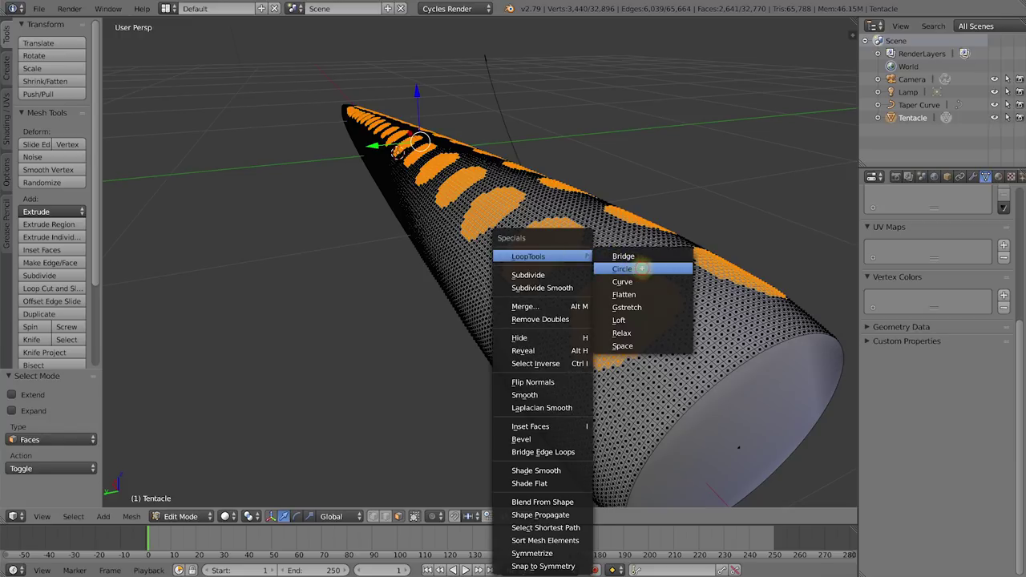
click(641, 268)
middle_drag(521, 230, 433, 180)
mouse_move(584, 237)
middle_down()
mouse_move(613, 222)
mouse_move(619, 207)
mouse_move(594, 227)
middle_up()
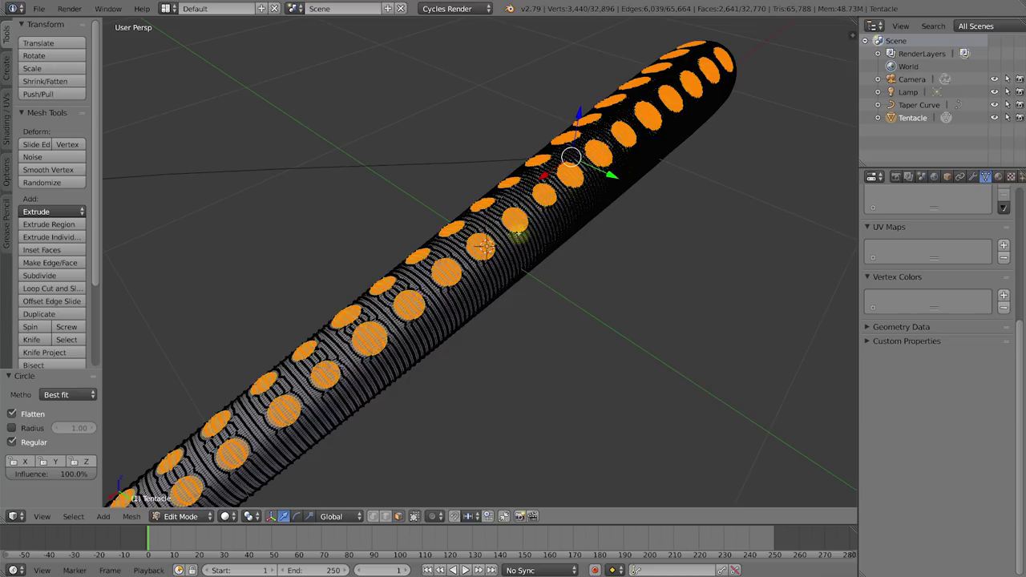
middle_drag(482, 246, 474, 267)
middle_drag(646, 131, 606, 184)
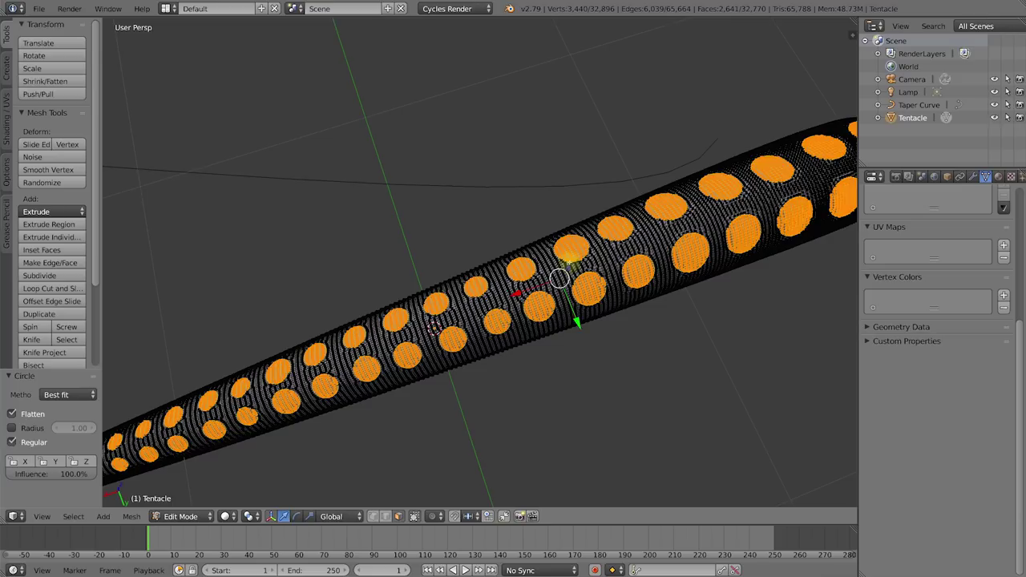
middle_drag(613, 274, 557, 244)
middle_drag(586, 336, 578, 327)
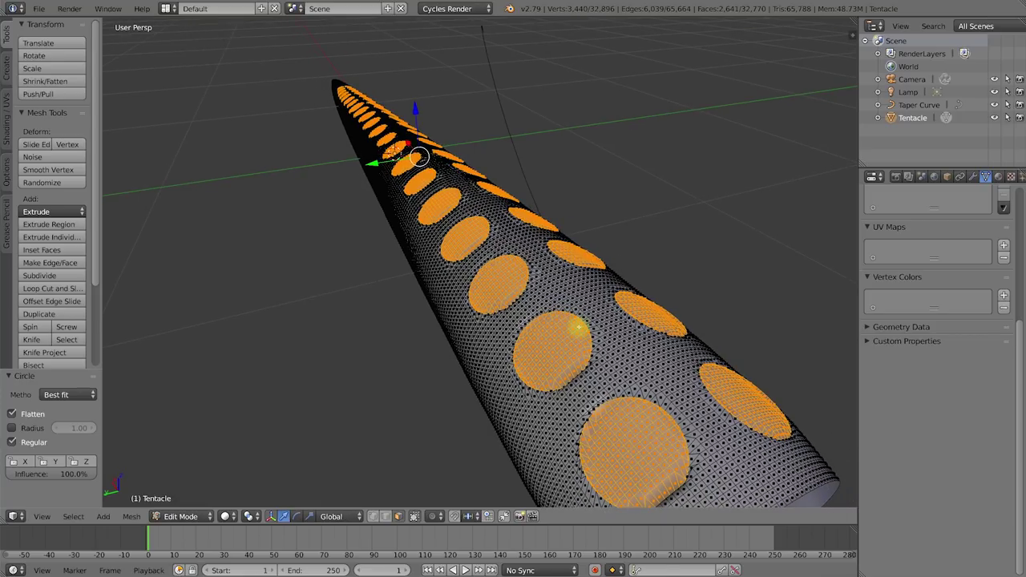
middle_drag(559, 285, 568, 310)
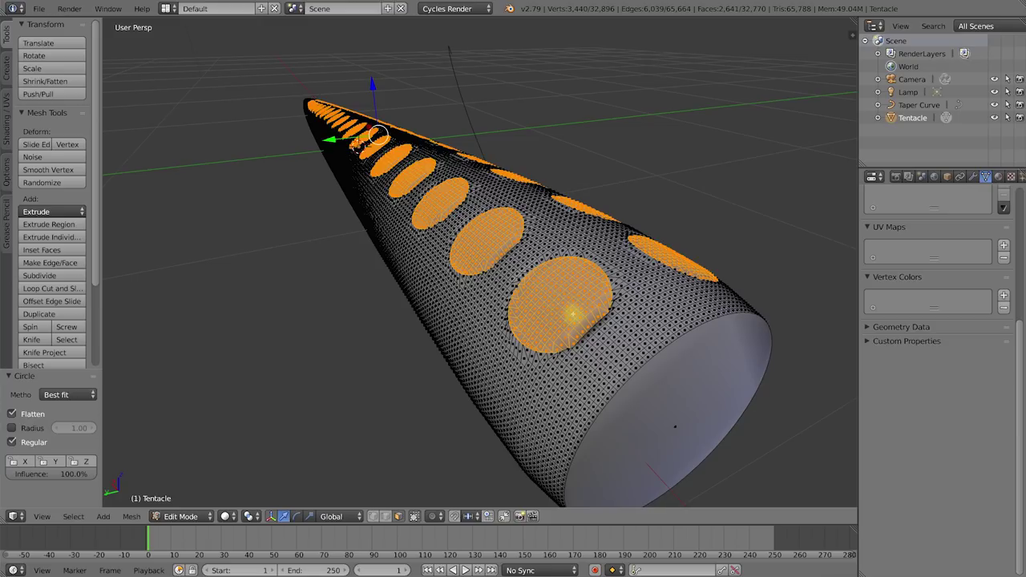
key(e)
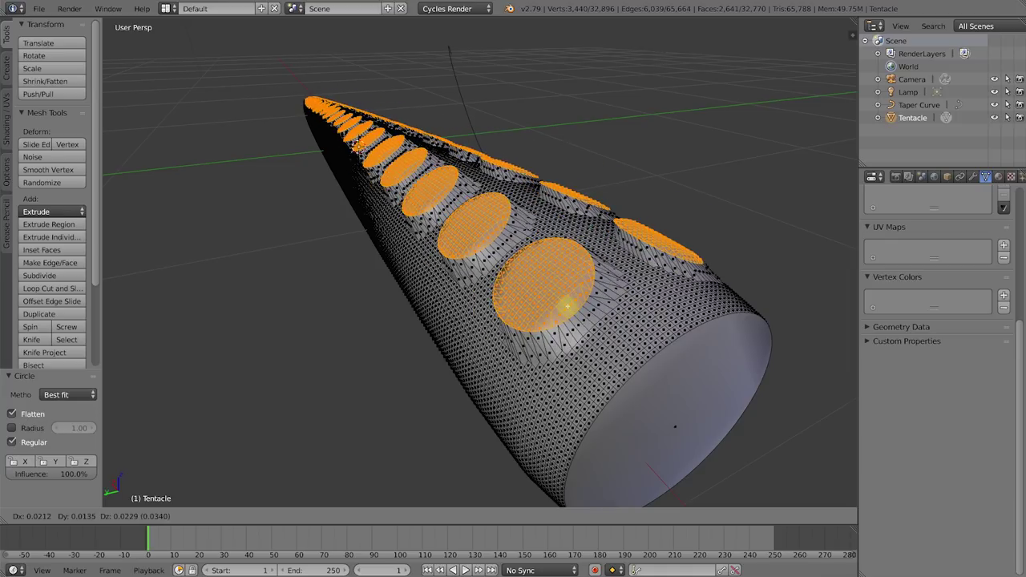
click(597, 305)
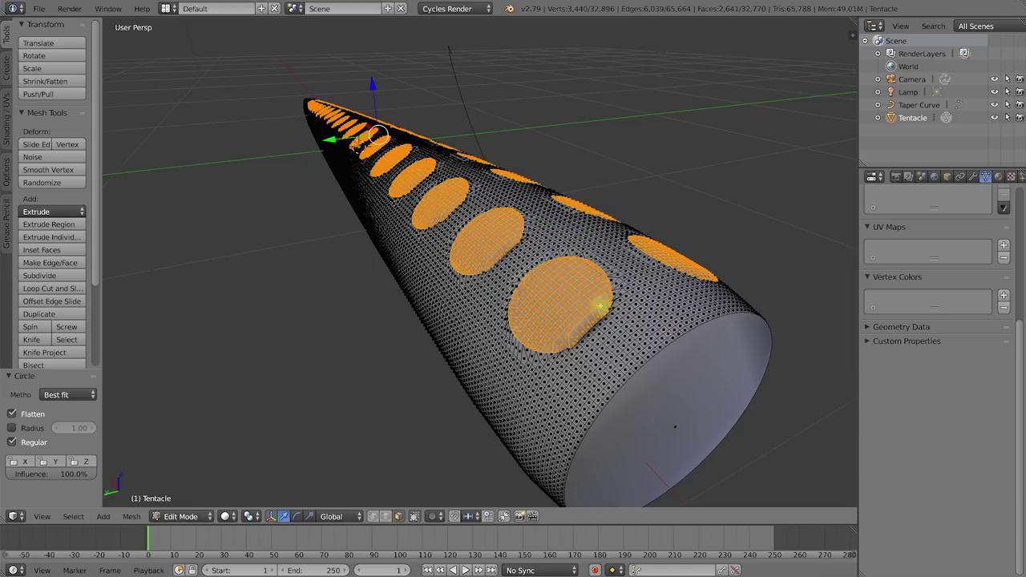
middle_drag(598, 305, 566, 301)
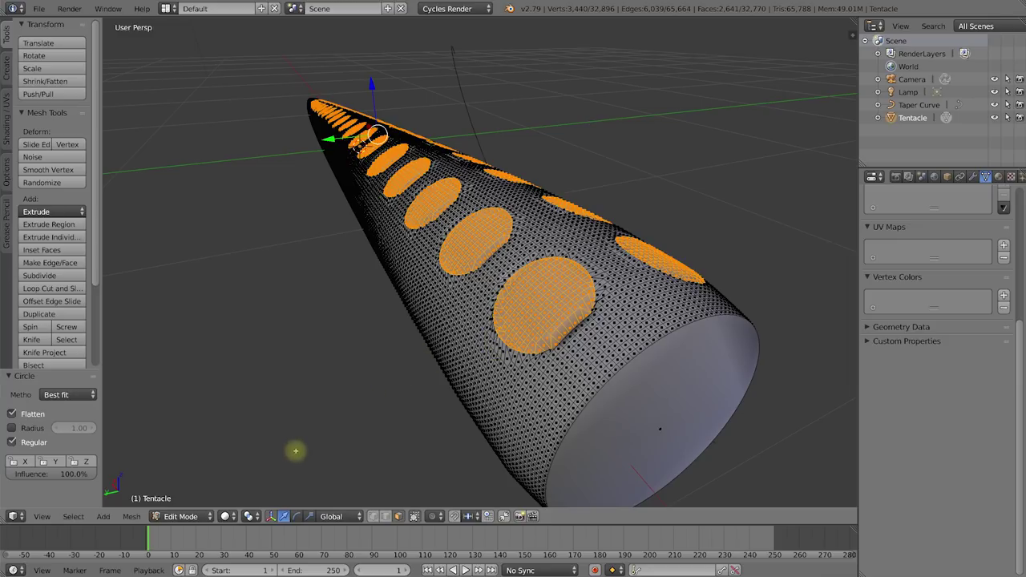
- Set the pivot point to Individual Origins and the transform orientation to Normal
click(250, 516)
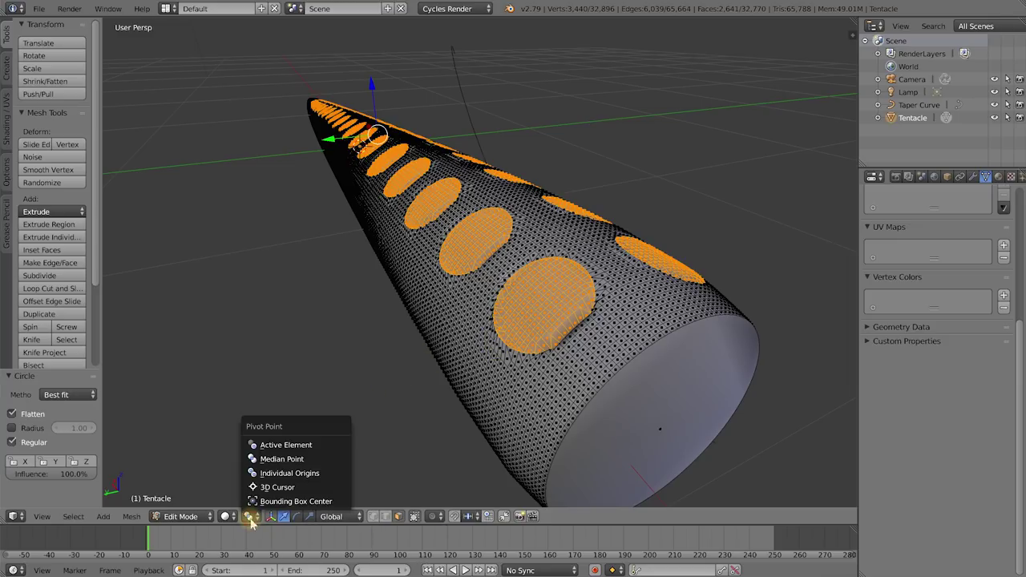
click(282, 474)
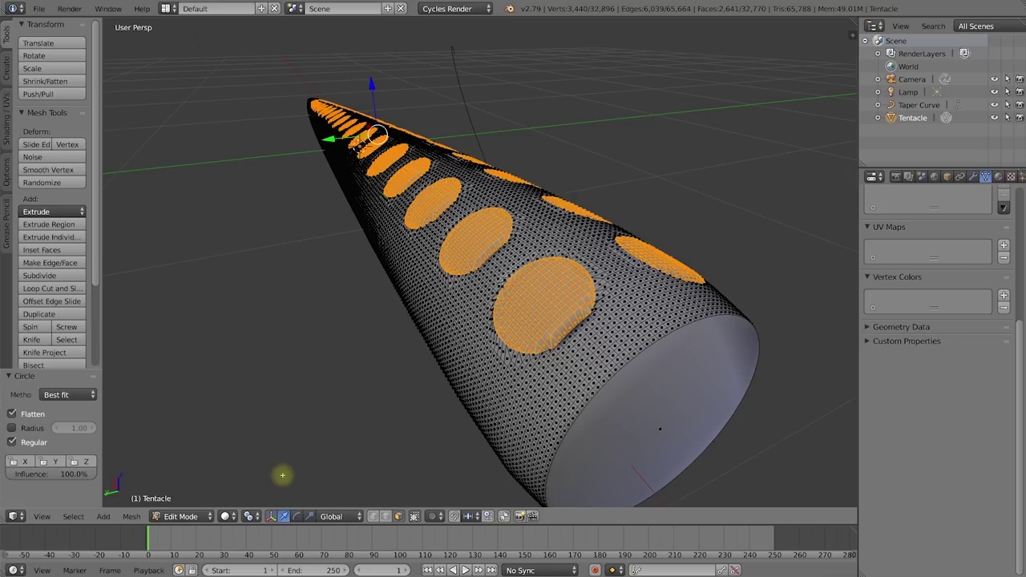
click(352, 517)
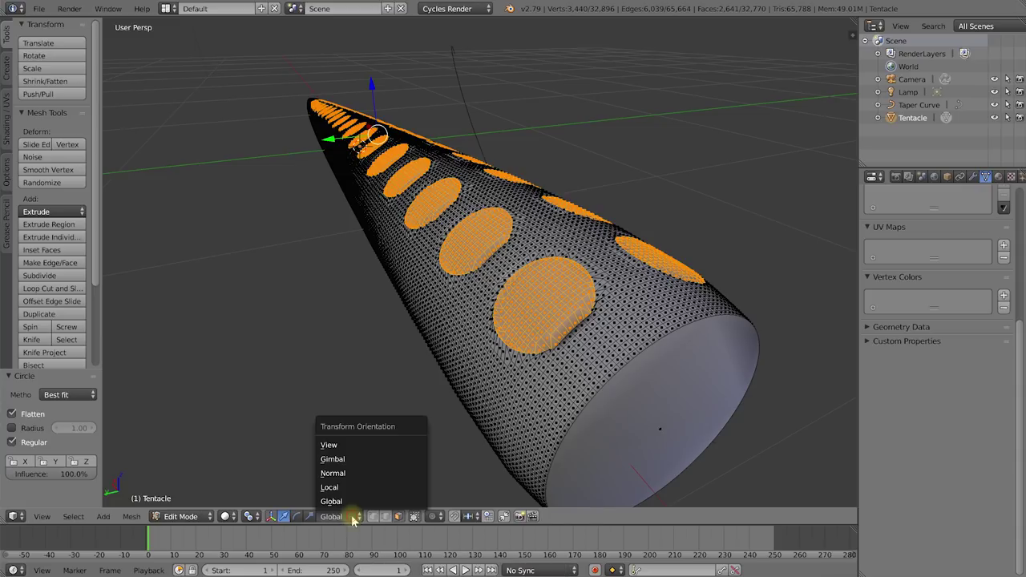
click(351, 474)
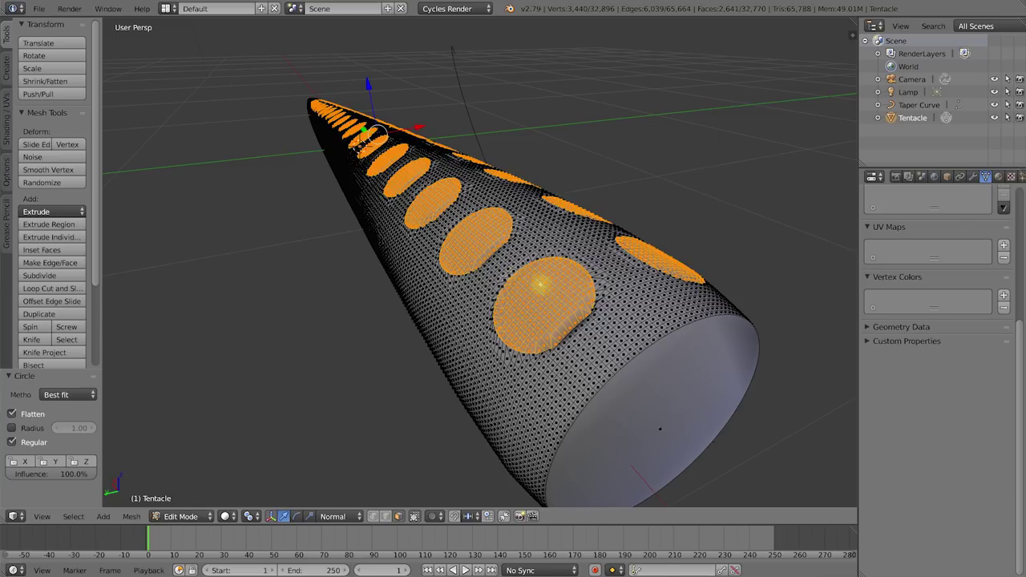
- Move all circular patches outward about 0.023 along their own normal Z axis to raise them from the tentacle
key(e)
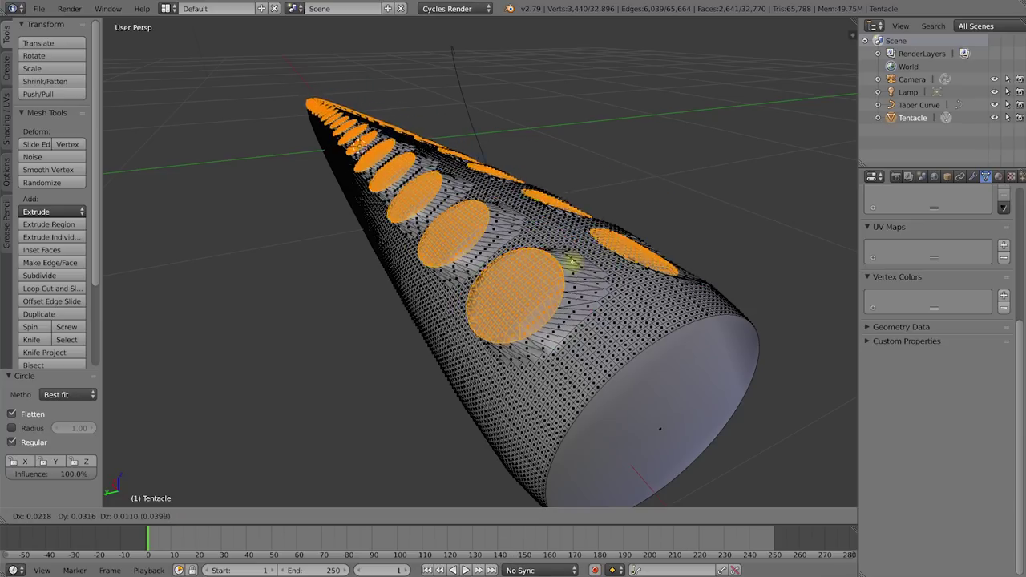
key(z)
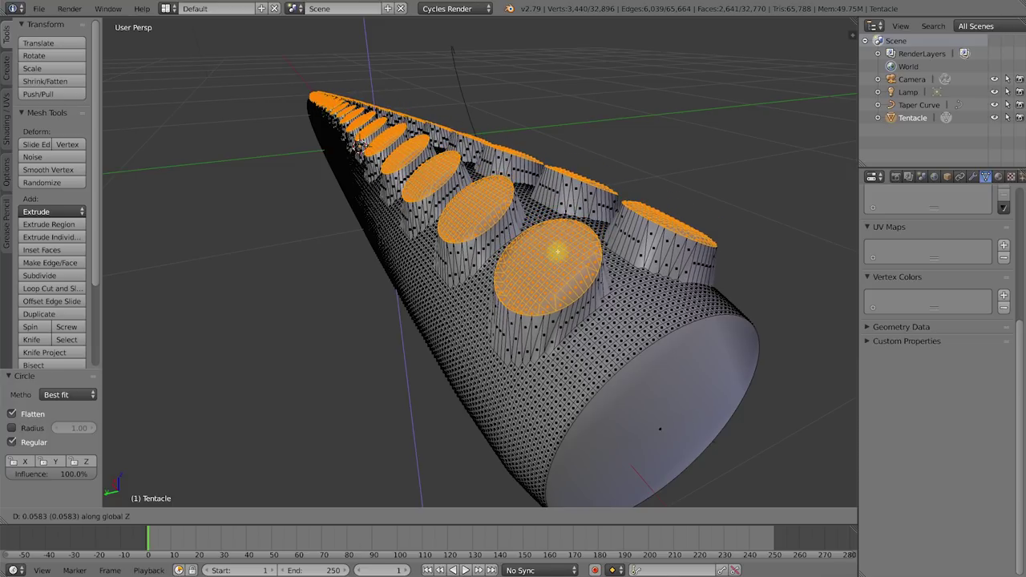
key(z)
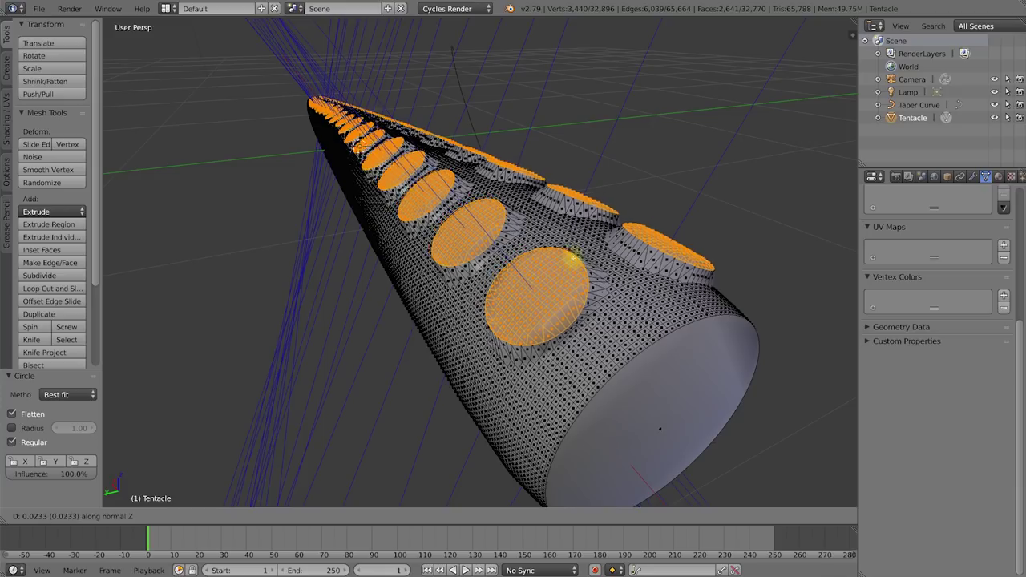
click(572, 256)
middle_drag(572, 257, 518, 256)
- Extrude the raised discs outward along their normals twice, by about 0.004 and 0.008, and slightly rescale them
key(e)
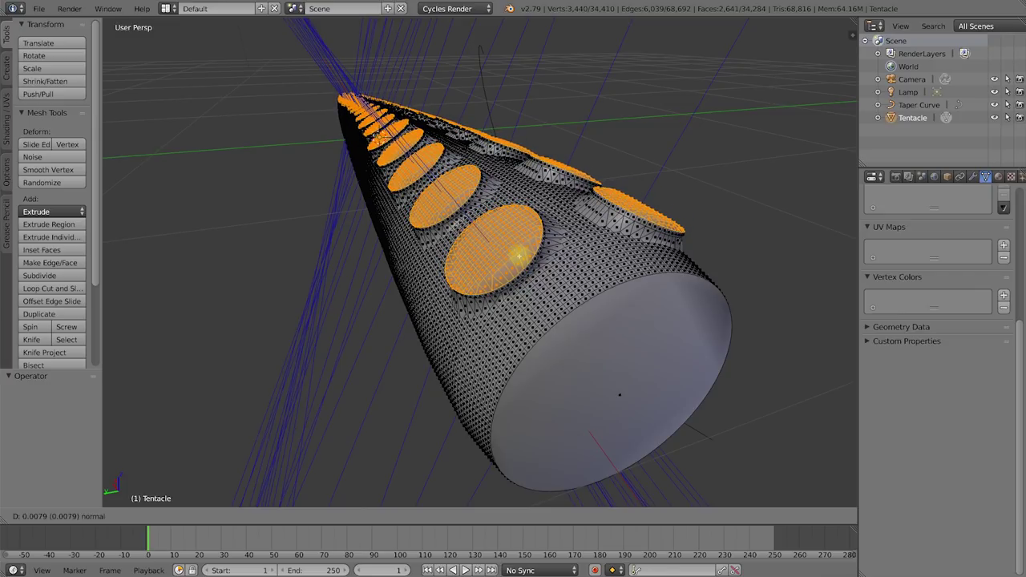
click(519, 256)
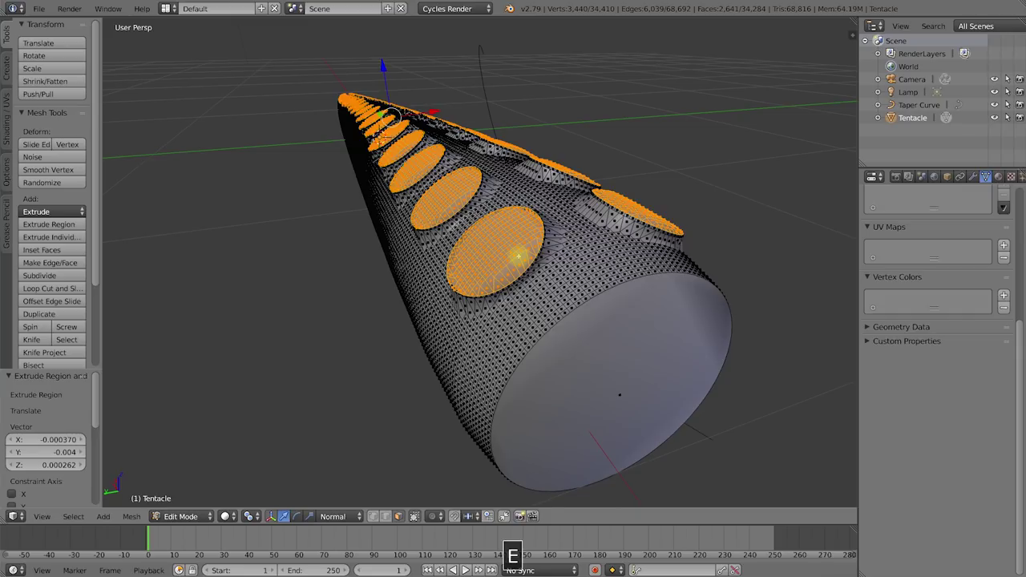
key(e)
click(518, 254)
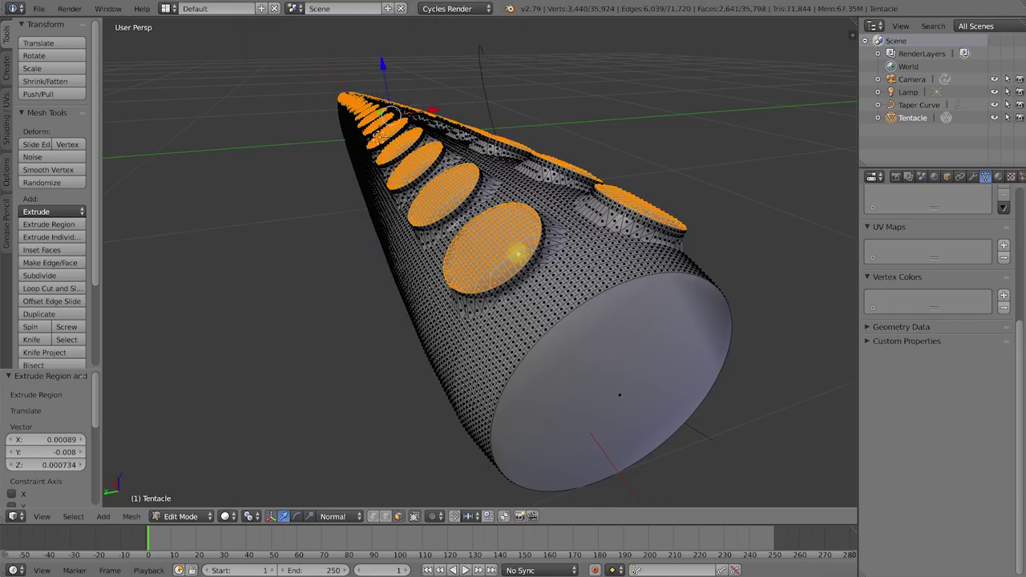
key(s)
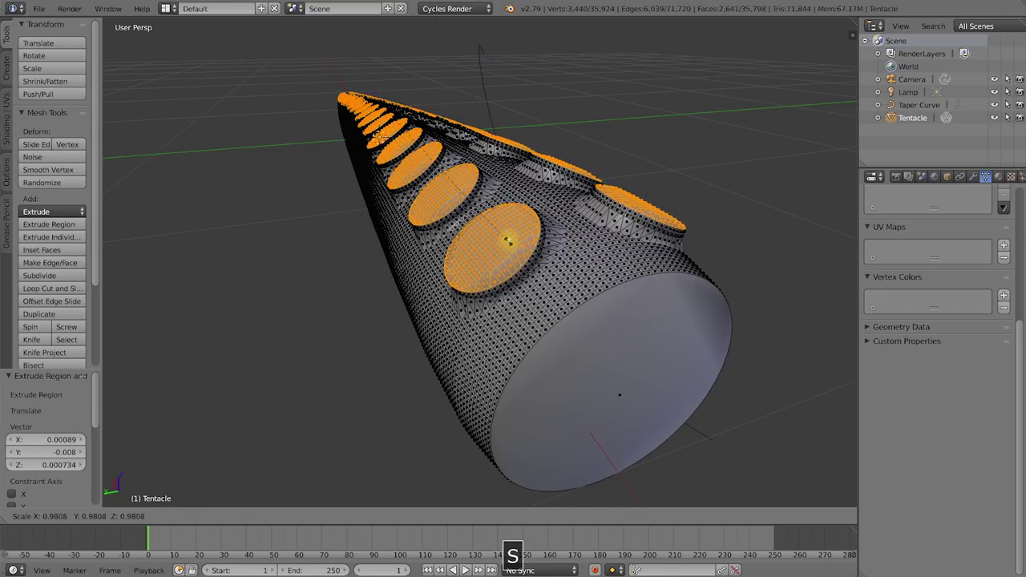
click(519, 253)
- Extrude the discs outward again by about 0.006 and scale their top faces to about 0.867 to round the rims
key(e)
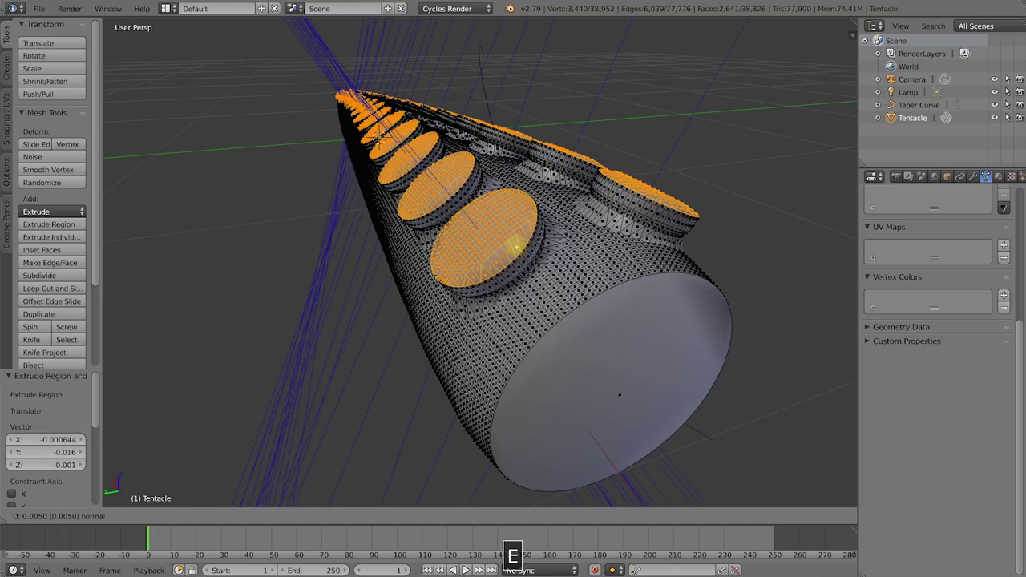
click(518, 248)
key(s)
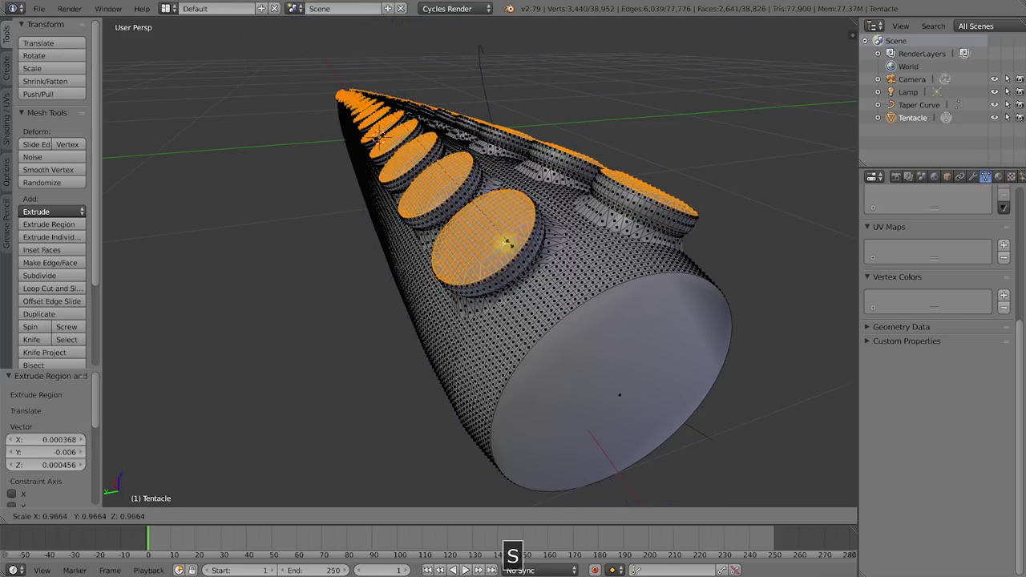
click(480, 243)
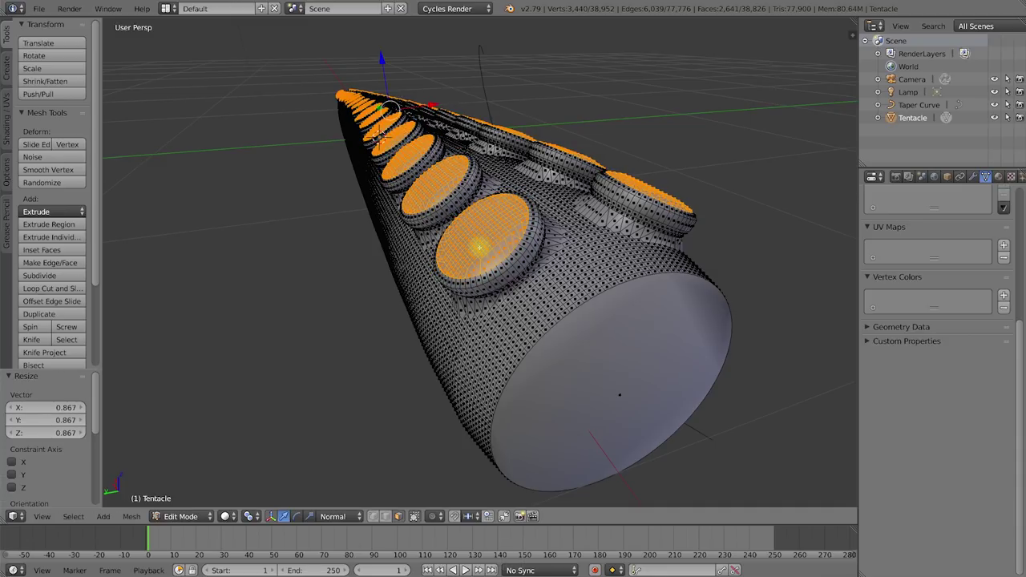
- Extrude the disc faces about 0.01 inward along their normals and scale them to about 0.875 to start the sucker cavities
key(e)
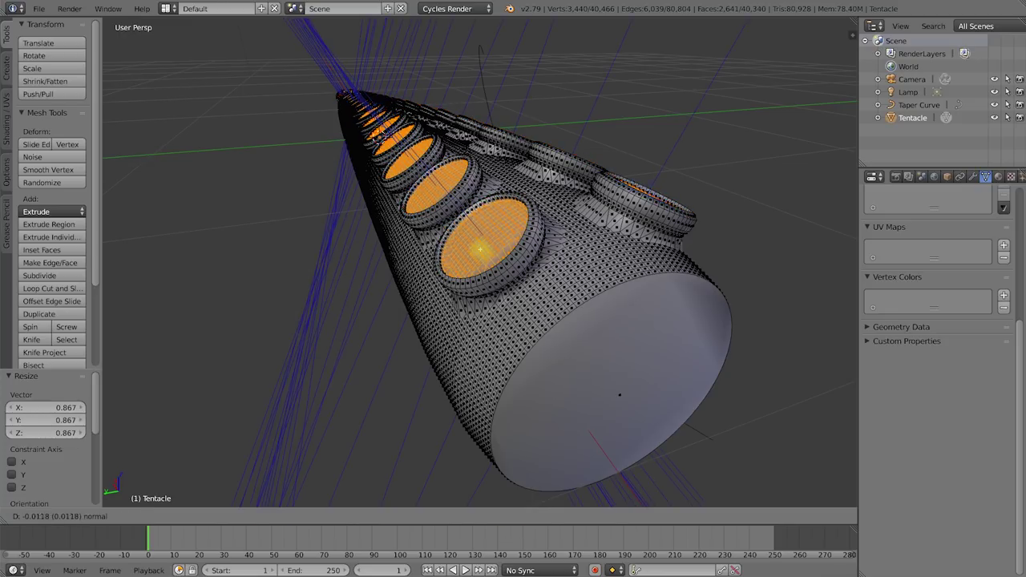
click(489, 254)
key(s)
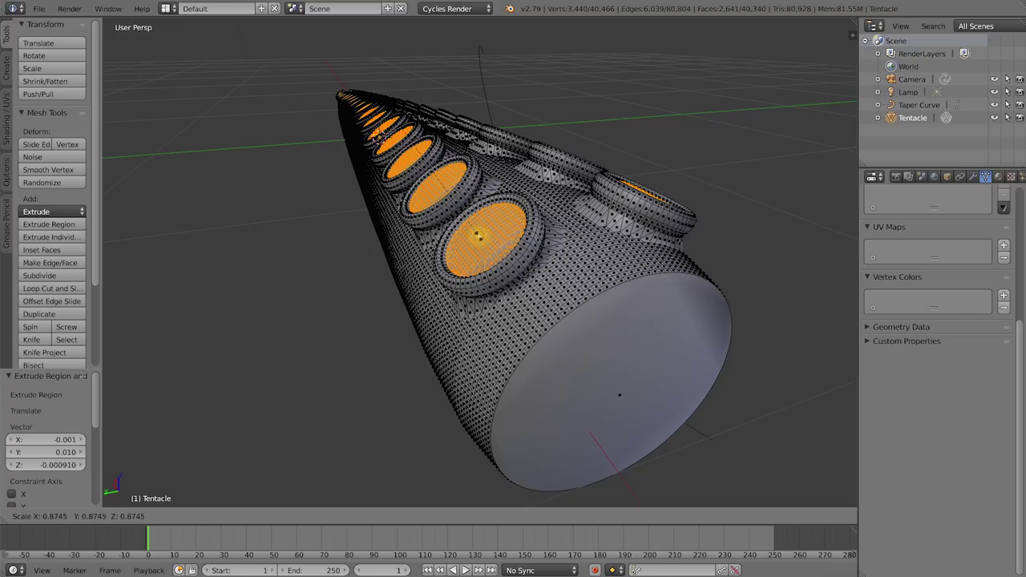
click(478, 235)
- Deepen the sucker cavities with another inward extrusion of about 0.008 and scale their floors to about 0.979
key(e)
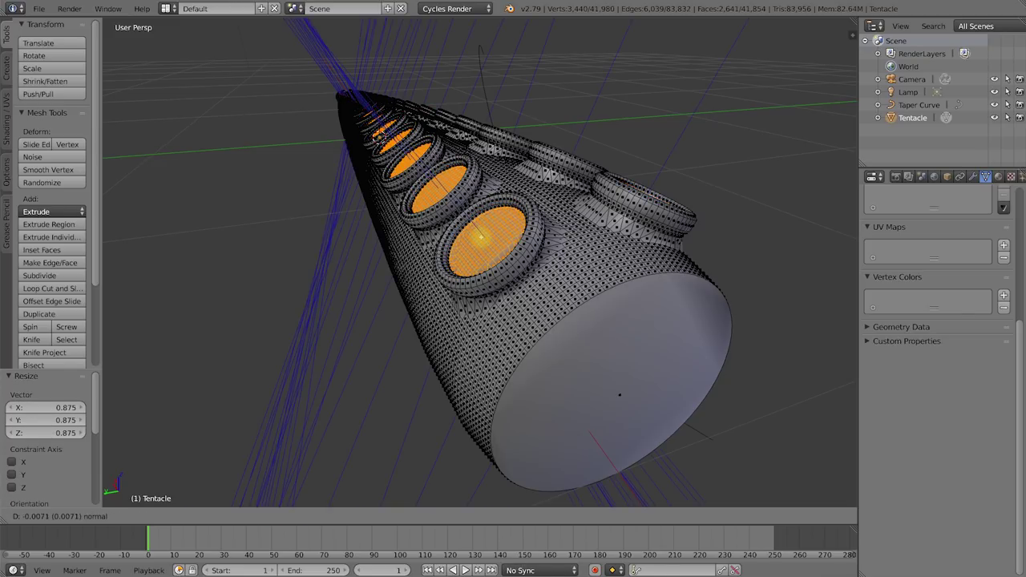
click(481, 237)
key(s)
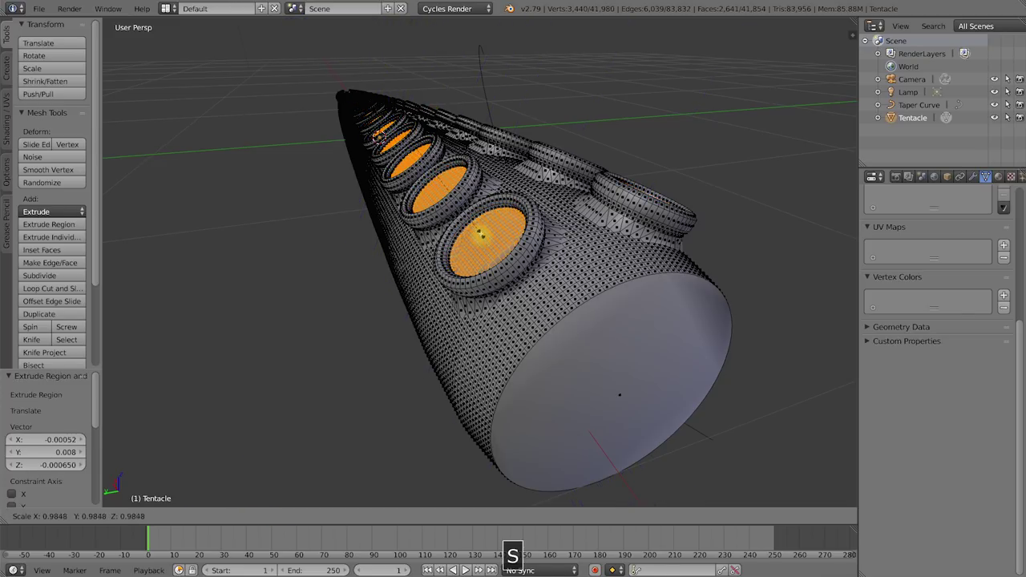
click(481, 235)
scroll(486, 236, up, 5)
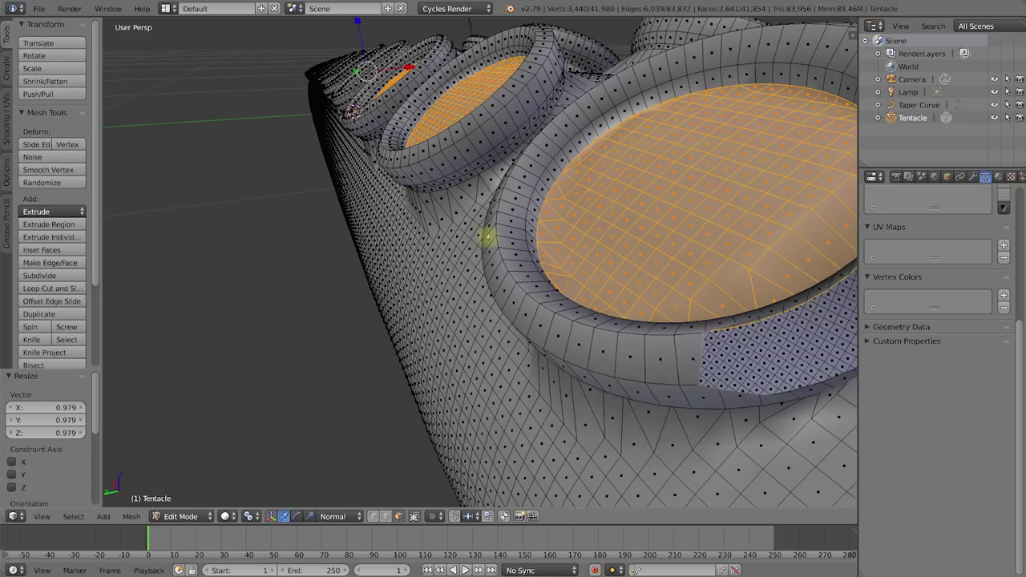
- Extrude the sucker cavity floors in by about 0.003 and scale the new faces to about 0.63
scroll(574, 222, down, 6)
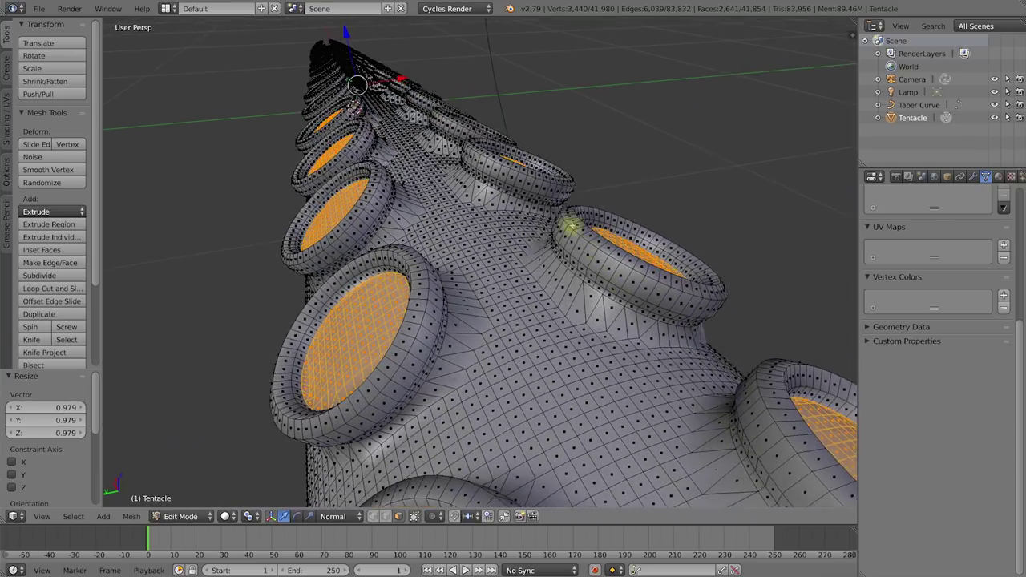
middle_drag(574, 227, 575, 228)
middle_drag(538, 314, 537, 312)
key(e)
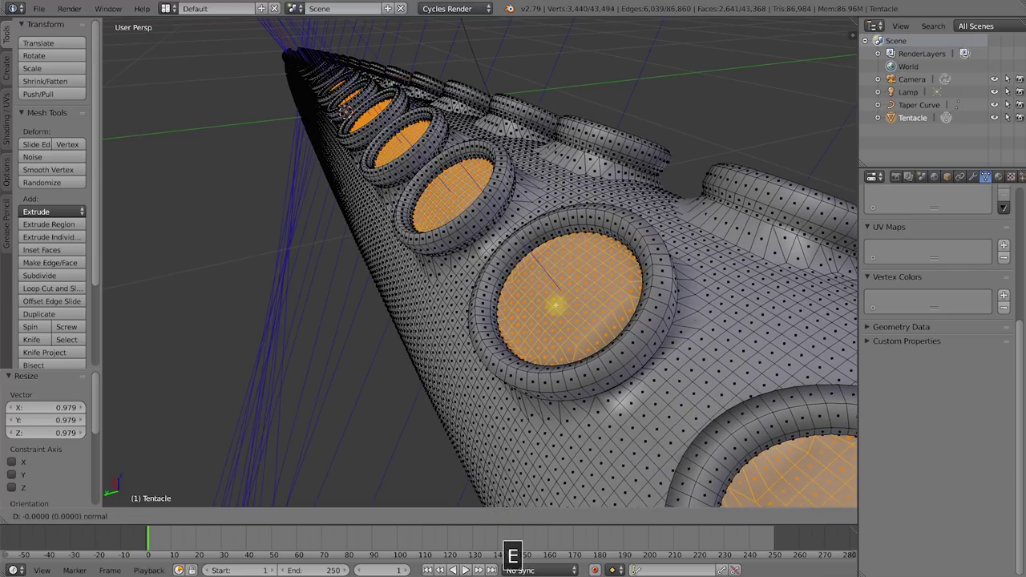
click(552, 304)
key(s)
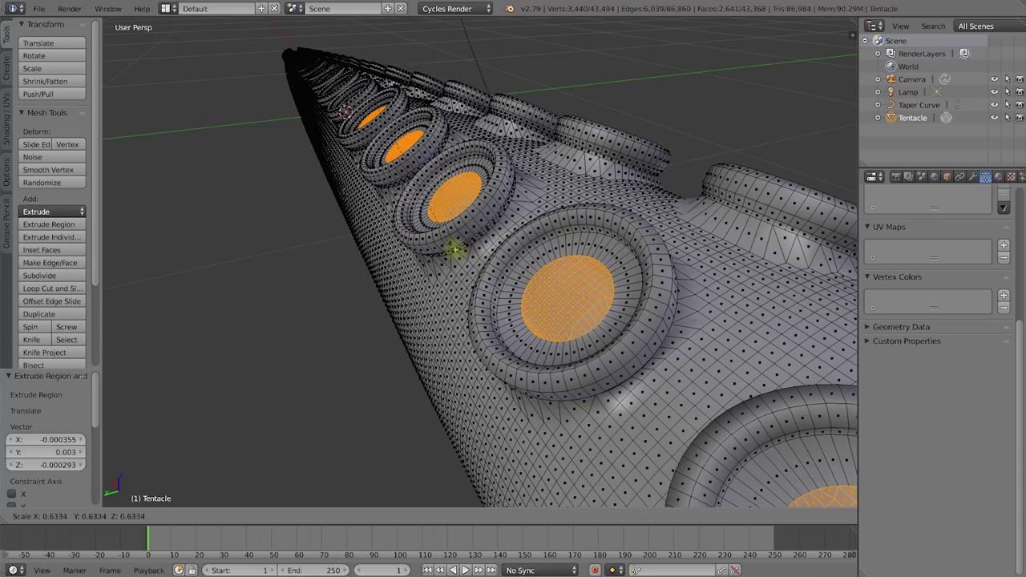
click(465, 265)
middle_drag(589, 287, 524, 292)
- Return to Object Mode, align the camera to a close view along the suckers and render a test image
key(Tab)
scroll(539, 206, down, 3)
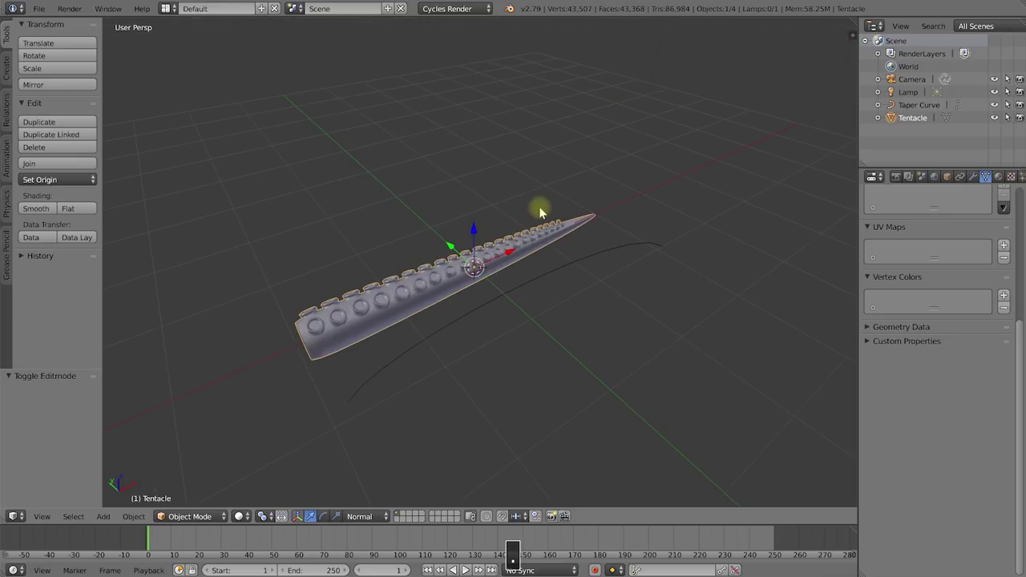
scroll(487, 261, up, 4)
middle_drag(484, 264, 444, 255)
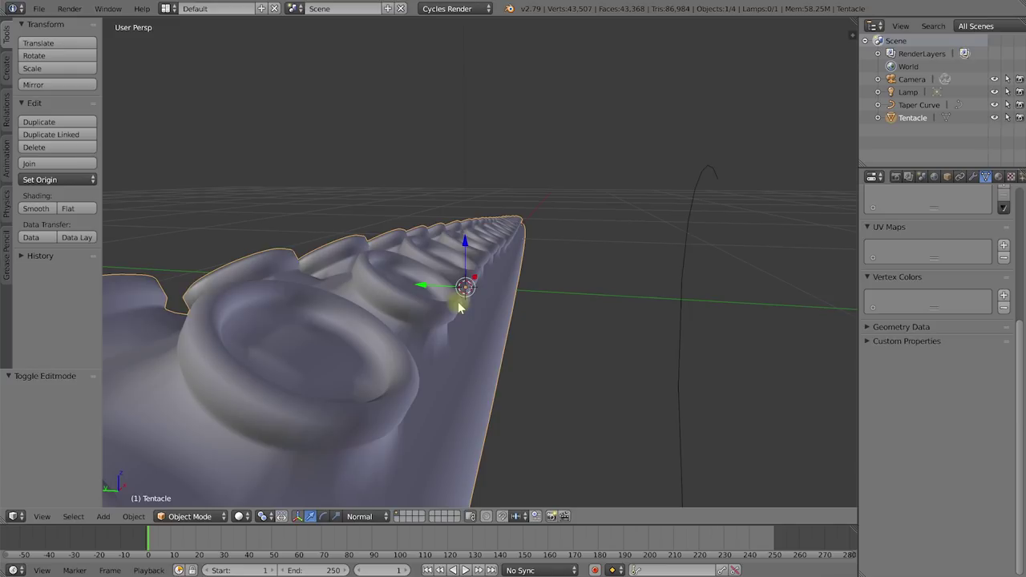
key(ctrl+alt+KP_0)
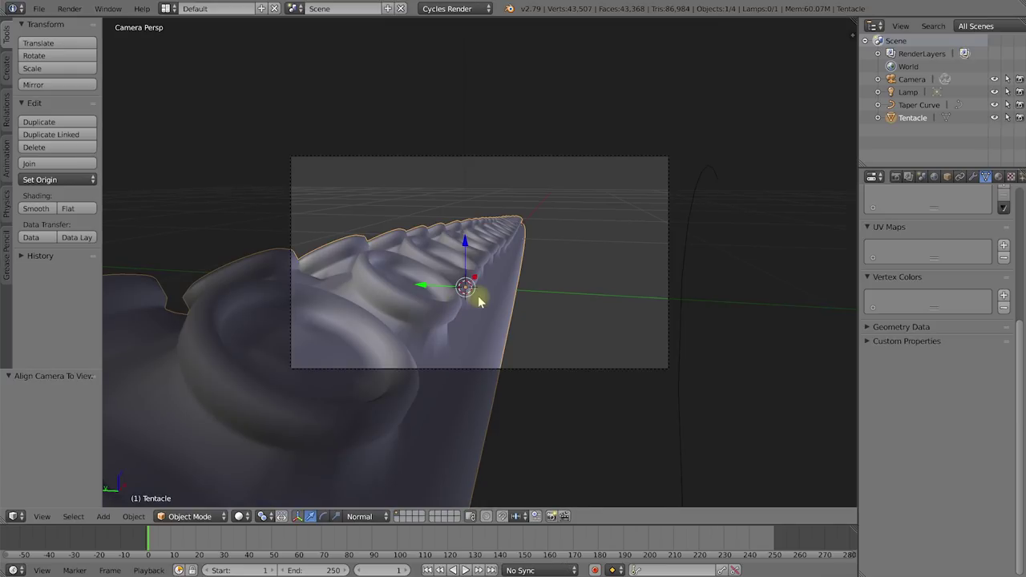
key(F12)
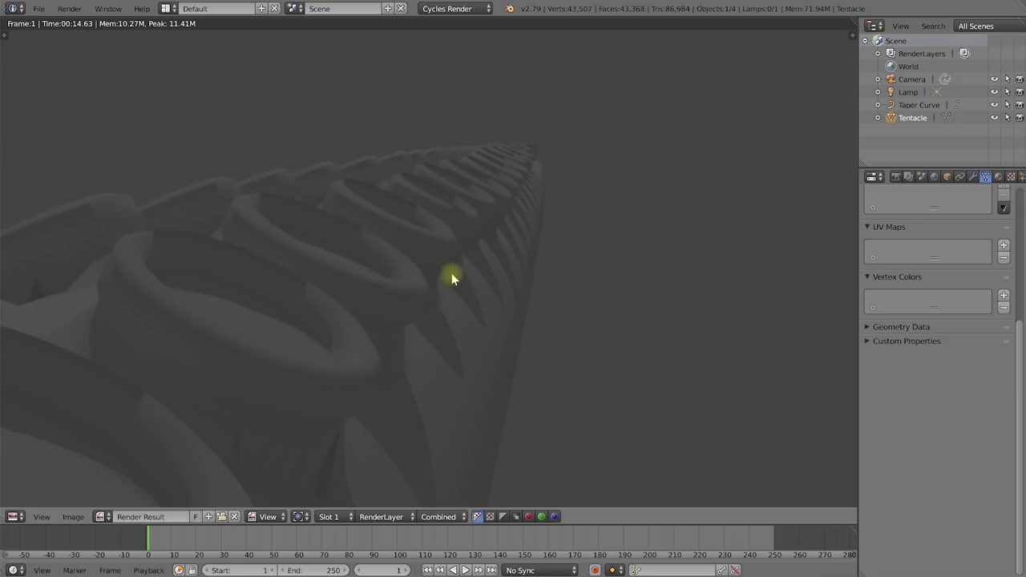
key(Escape)
- Add a Subdivision Surface modifier to the tentacle and render the camera view again
middle_drag(485, 328, 611, 264)
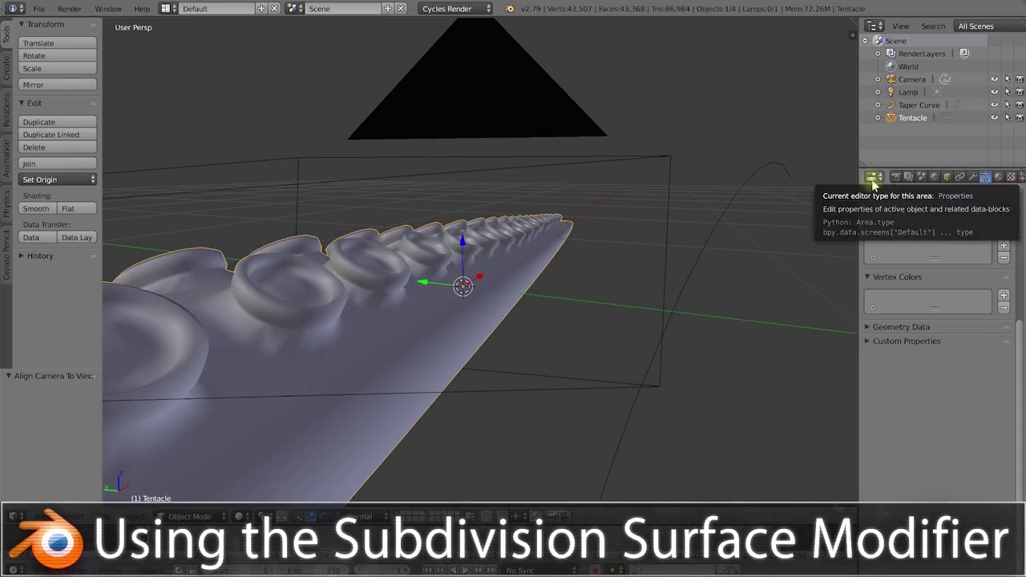
click(972, 176)
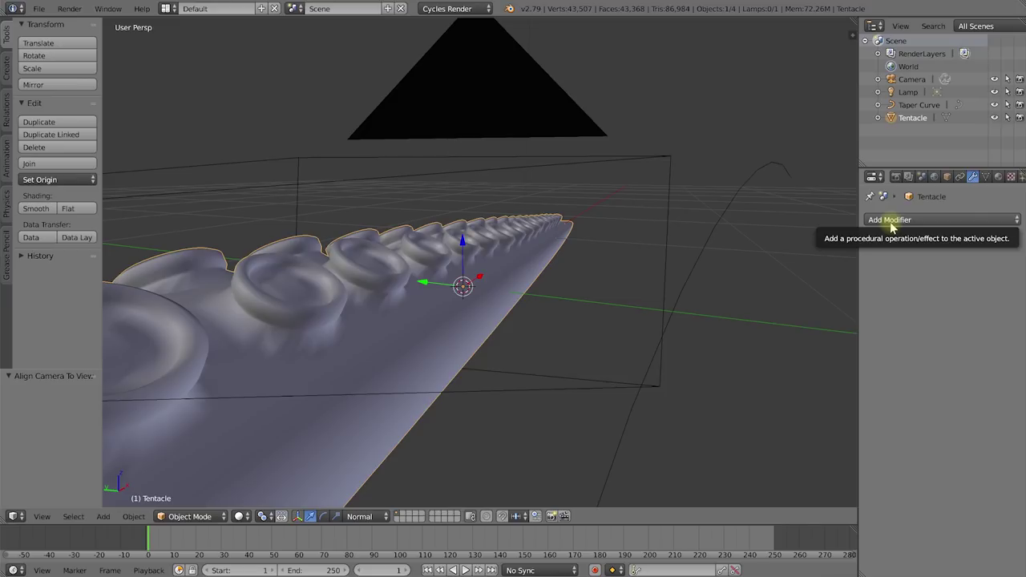
click(985, 220)
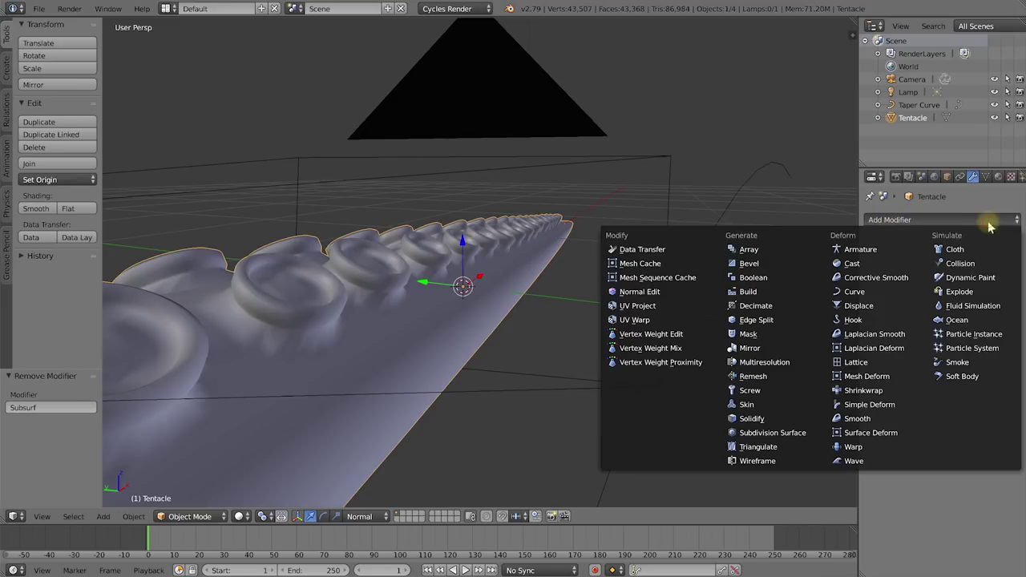
click(791, 433)
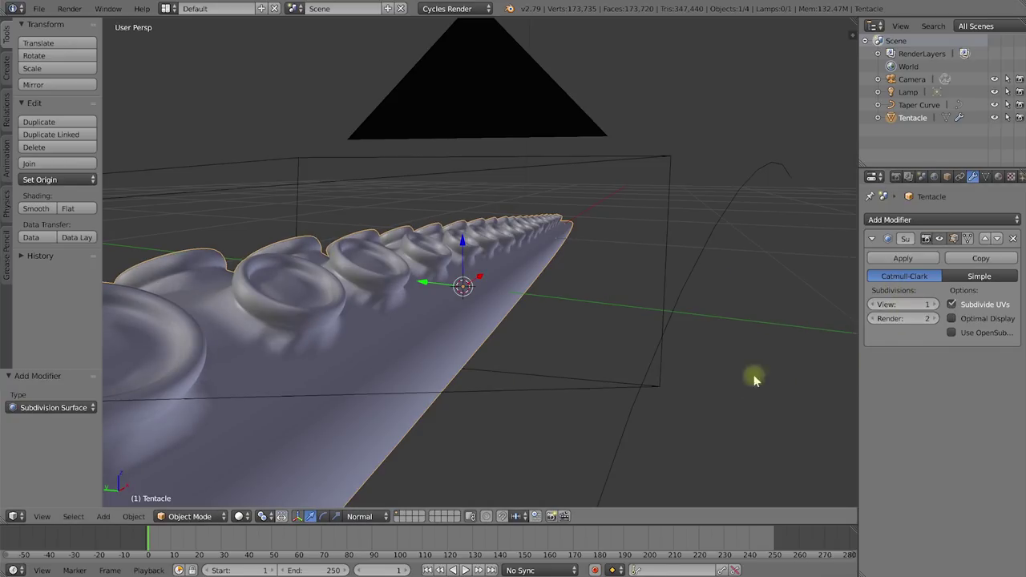
key(F12)
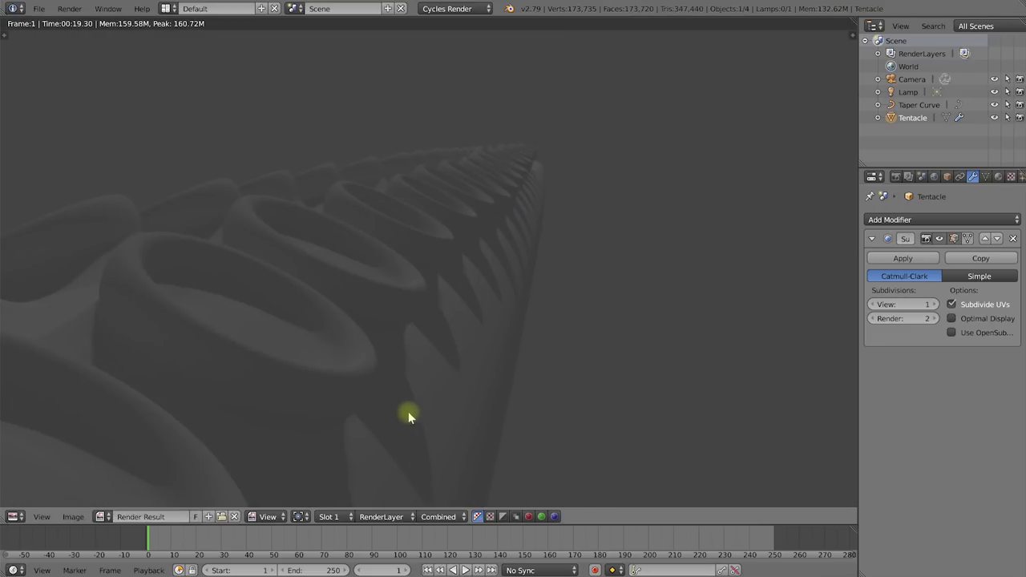
key(Escape)
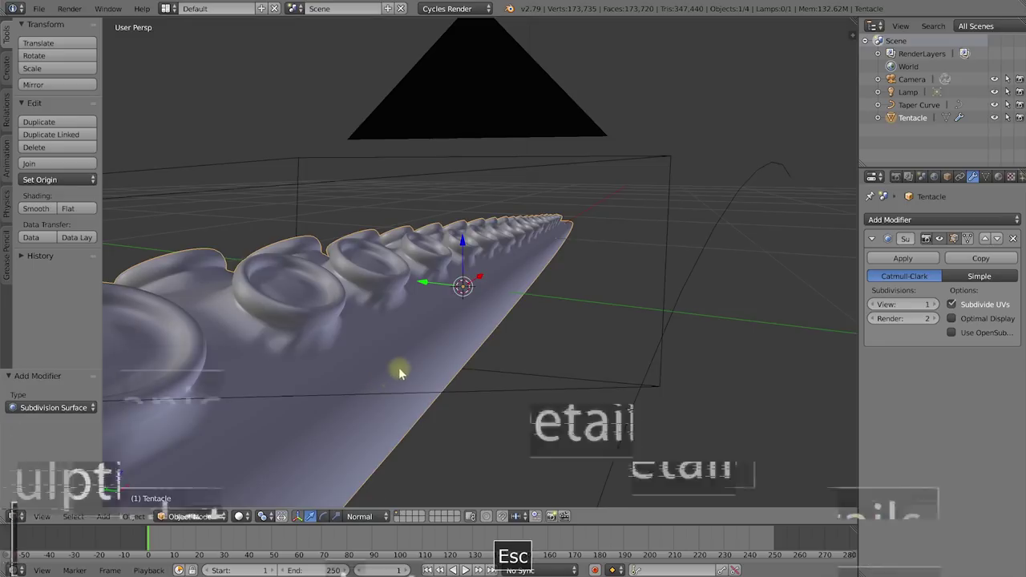
- Hide the camera, lamp and taper curve in the viewport, leaving only the tentacle displayed
middle_drag(383, 349, 472, 307)
middle_drag(556, 281, 586, 273)
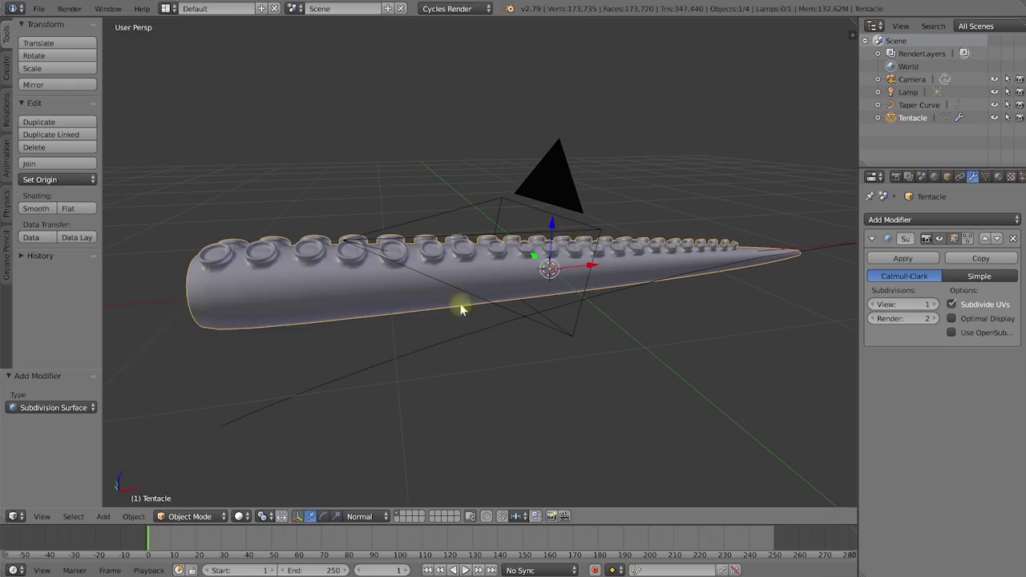
middle_drag(569, 280, 566, 280)
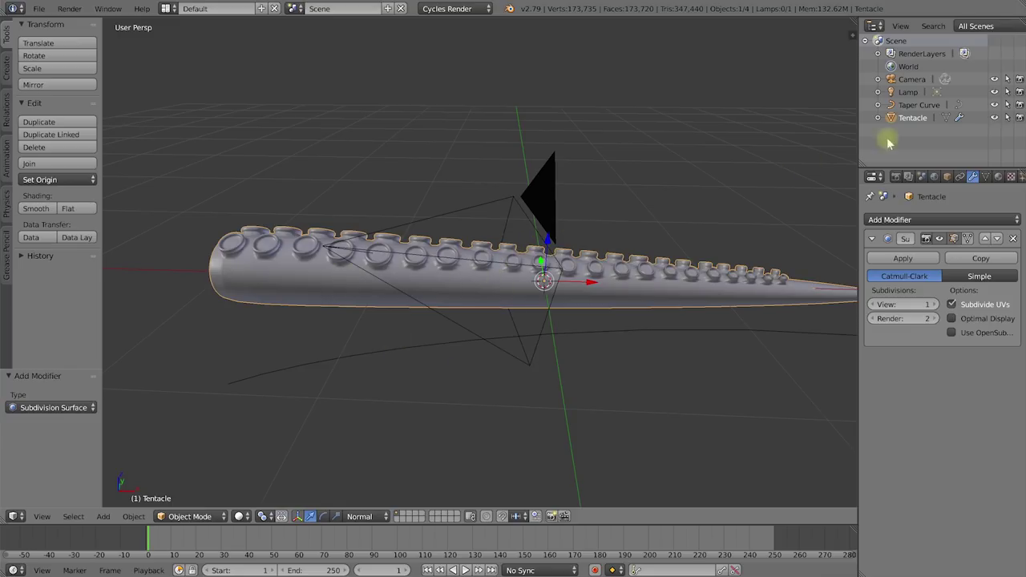
click(994, 81)
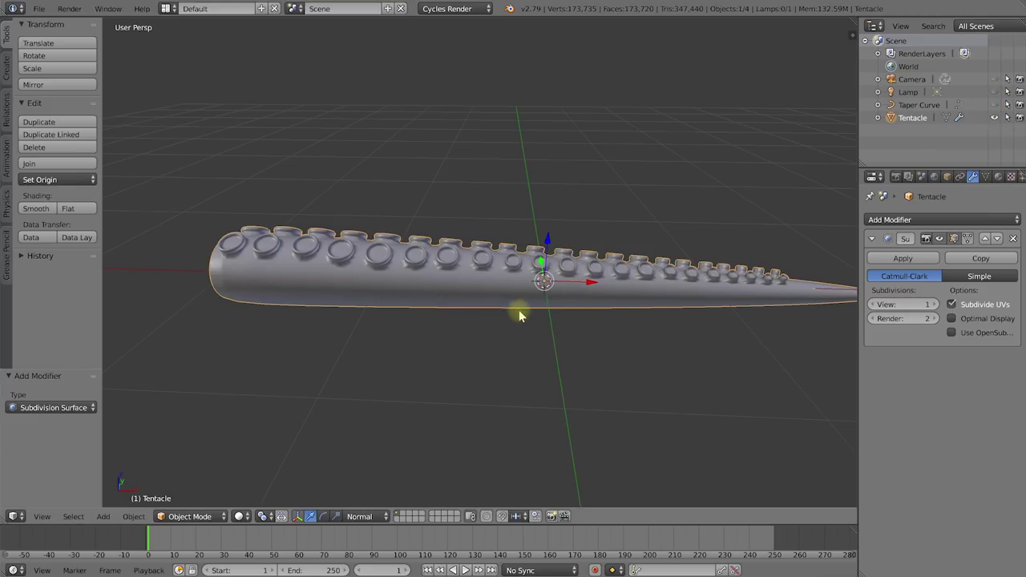
shift+middle_drag(601, 282, 562, 270)
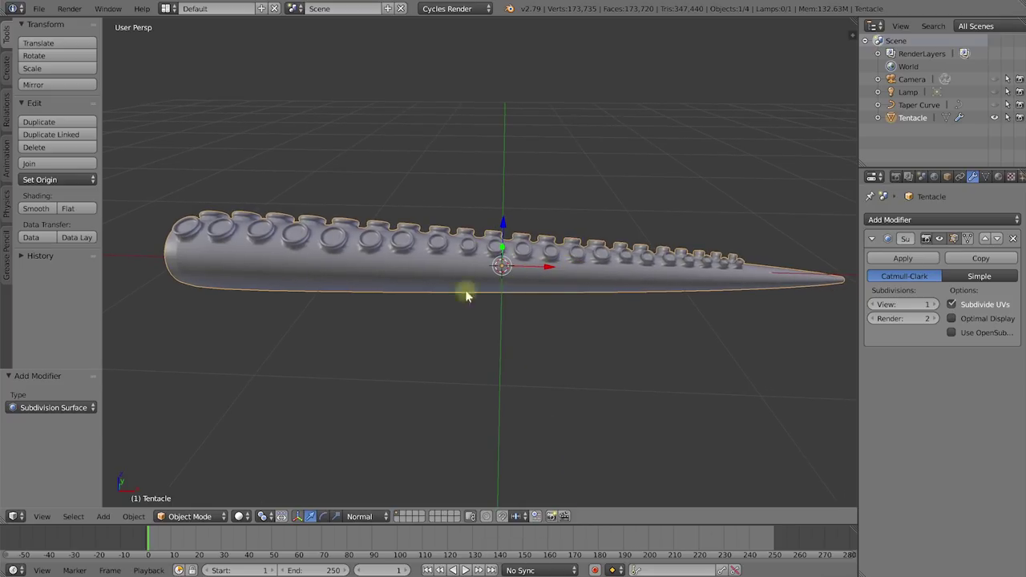
- Switch the tentacle to Sculpt Mode and choose the Clay Strips brush
click(208, 518)
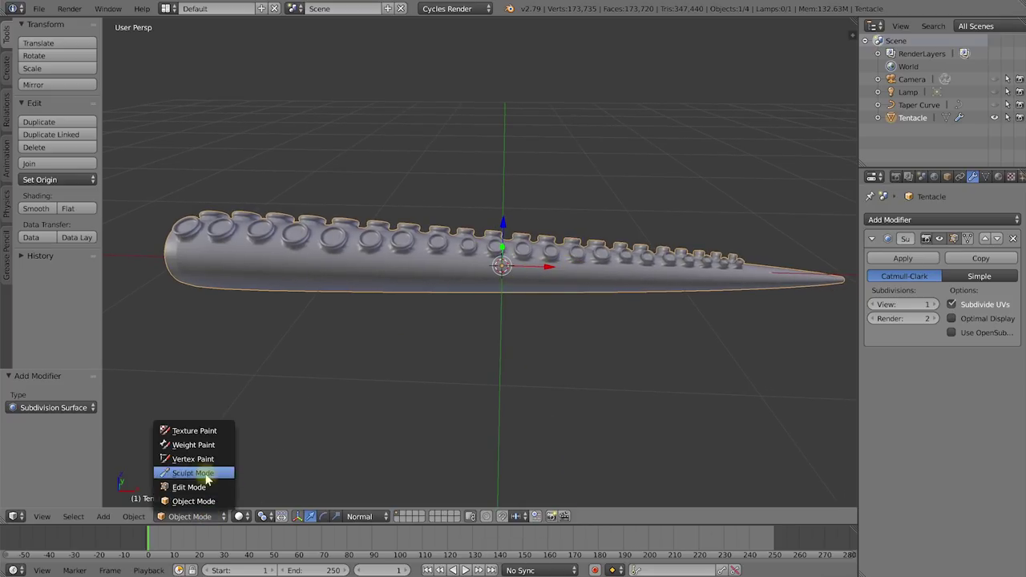
click(206, 476)
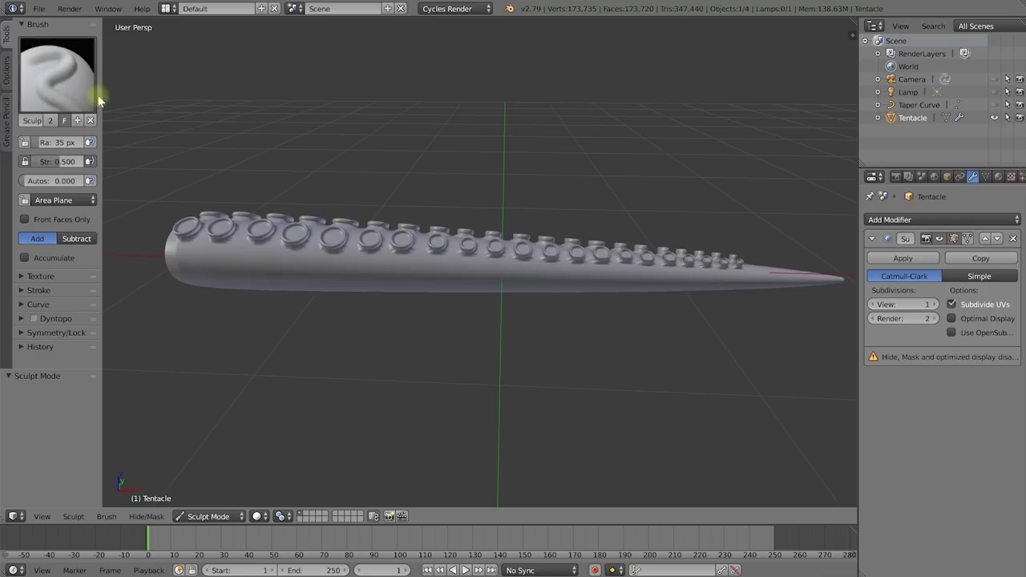
click(56, 76)
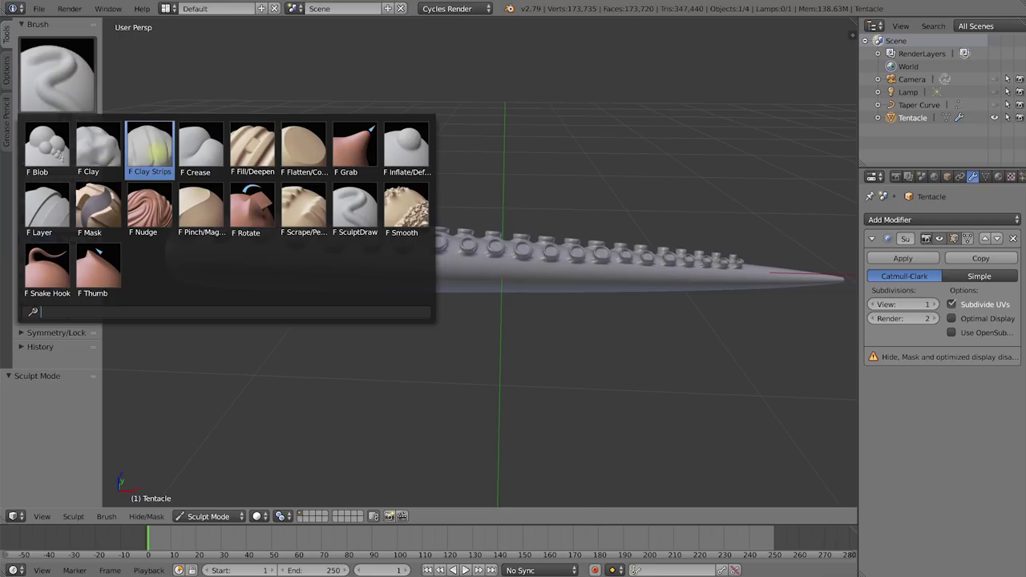
click(155, 157)
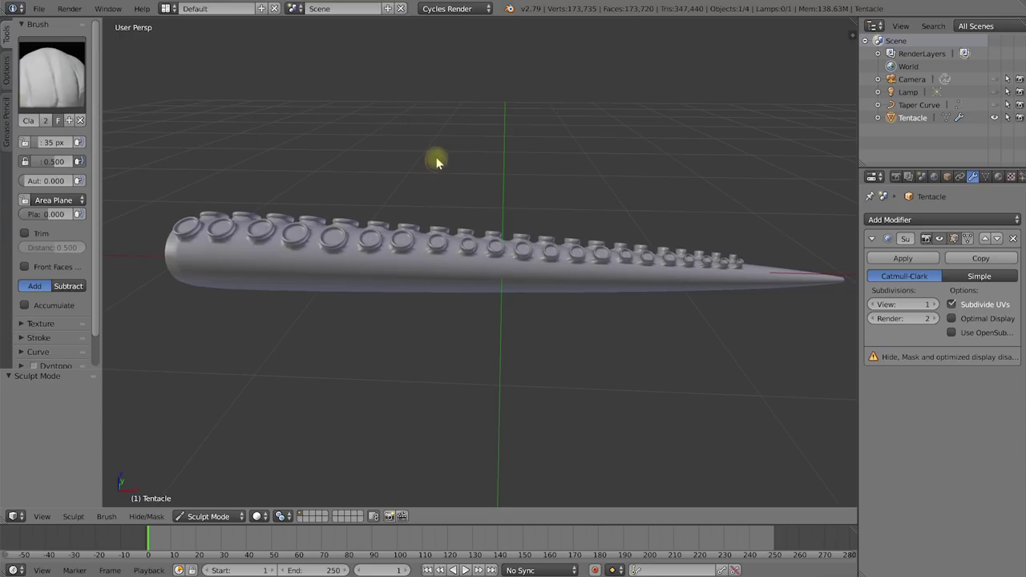
- Set the Clay Strips brush radius to 71 px and its strength to 0.251
key(f)
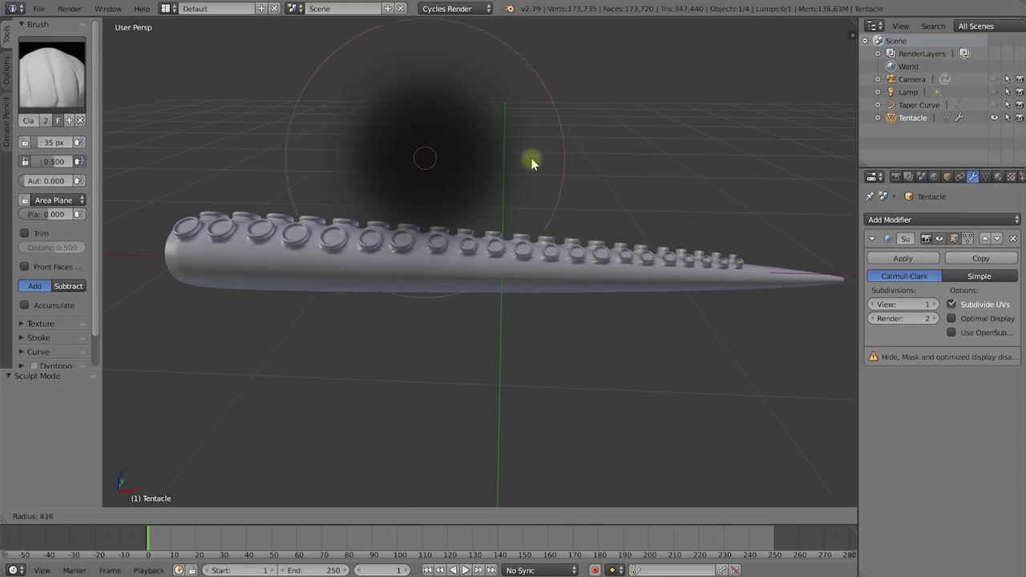
click(463, 162)
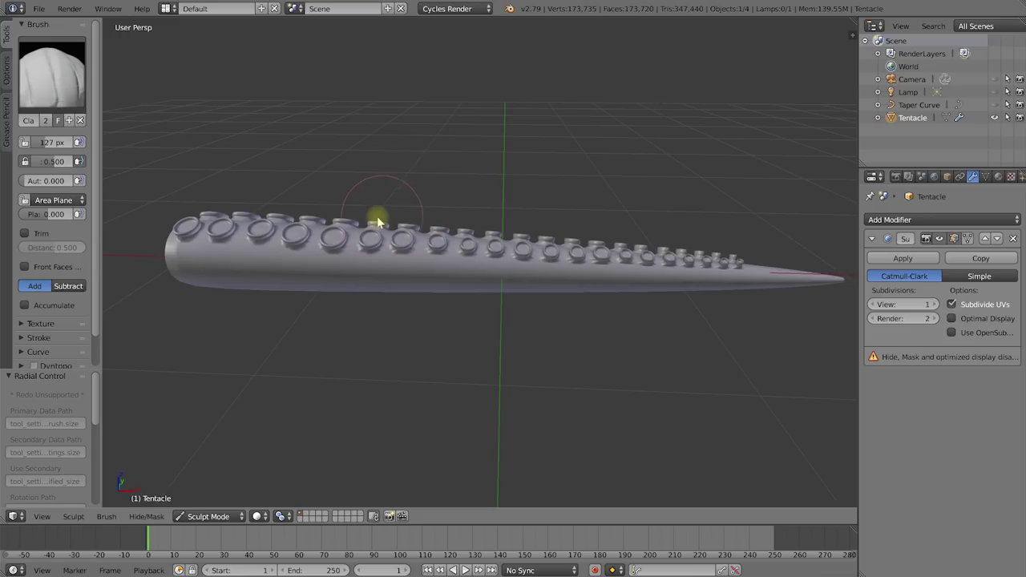
key(shift+f)
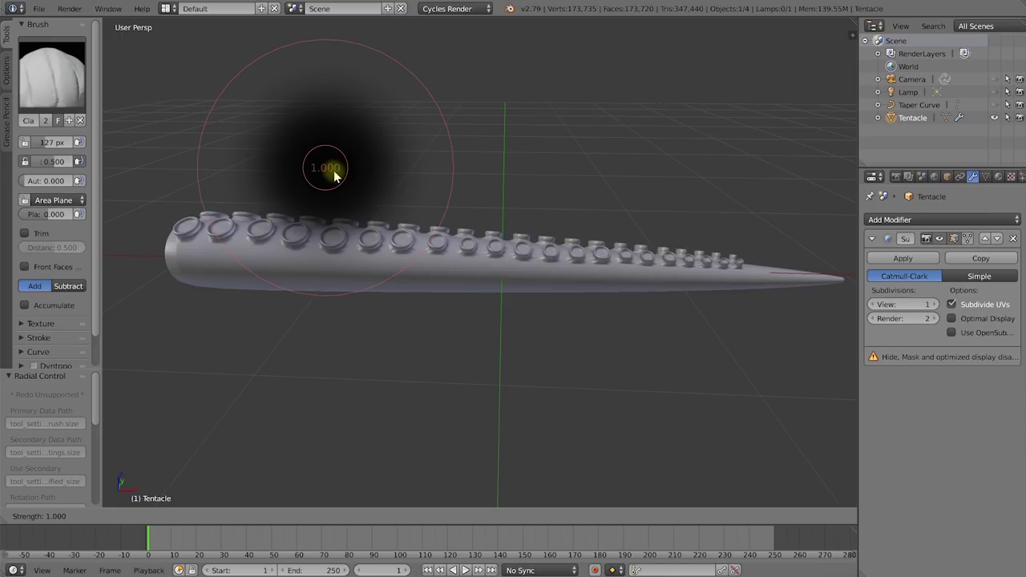
click(425, 178)
key(f)
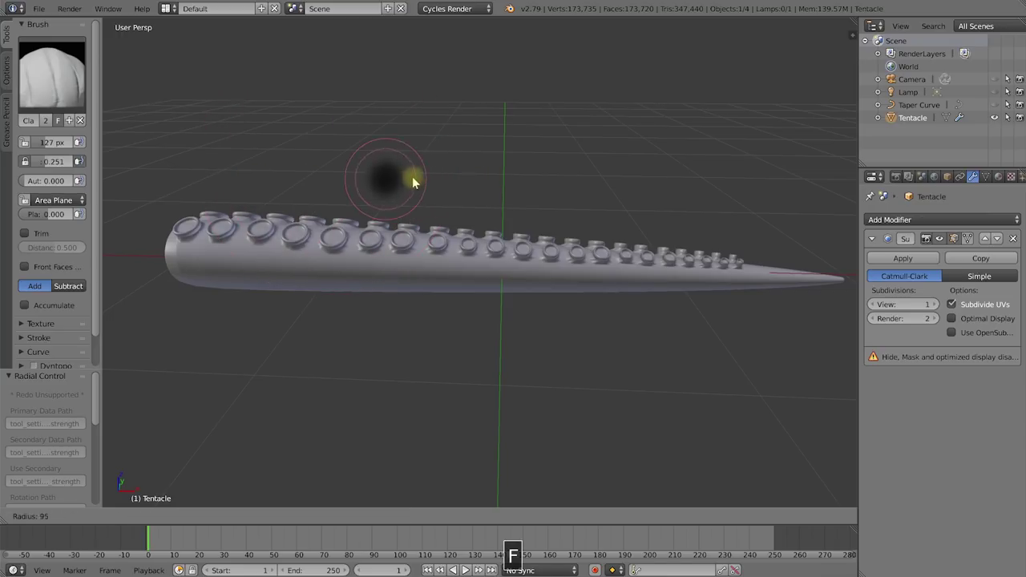
click(408, 176)
middle_drag(447, 201, 447, 183)
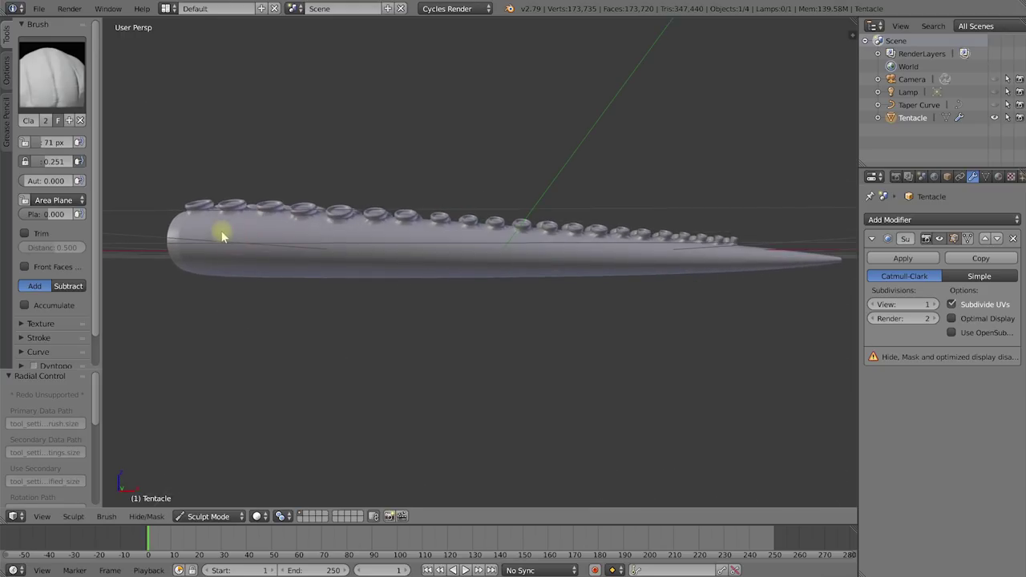
- Try a Clay Strips stroke lengthwise along the tentacle's side below the suckers, inspect it and undo it
drag(186, 241, 568, 258)
middle_drag(540, 262, 393, 378)
middle_drag(543, 282, 412, 293)
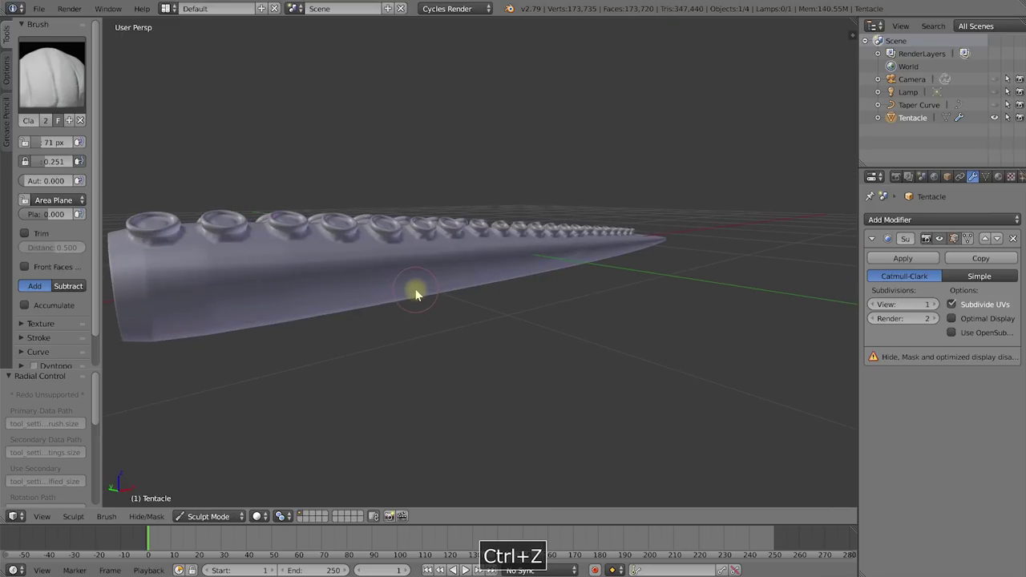
key(ctrl+z)
- Raise the brush strength to 0.651 and sculpt lengthwise ridges along the tentacle's side below the suckers
key(shift+f)
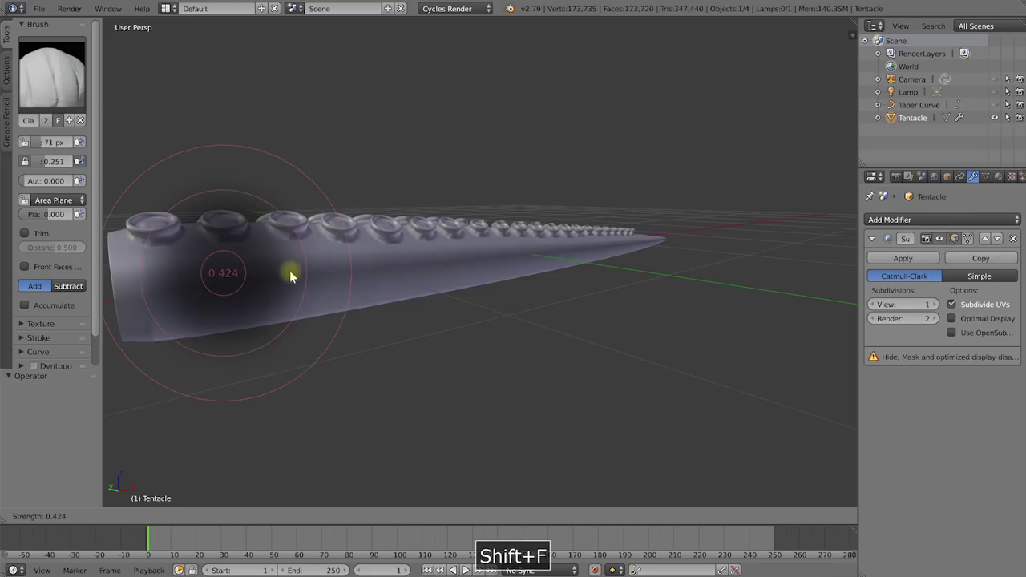
click(284, 270)
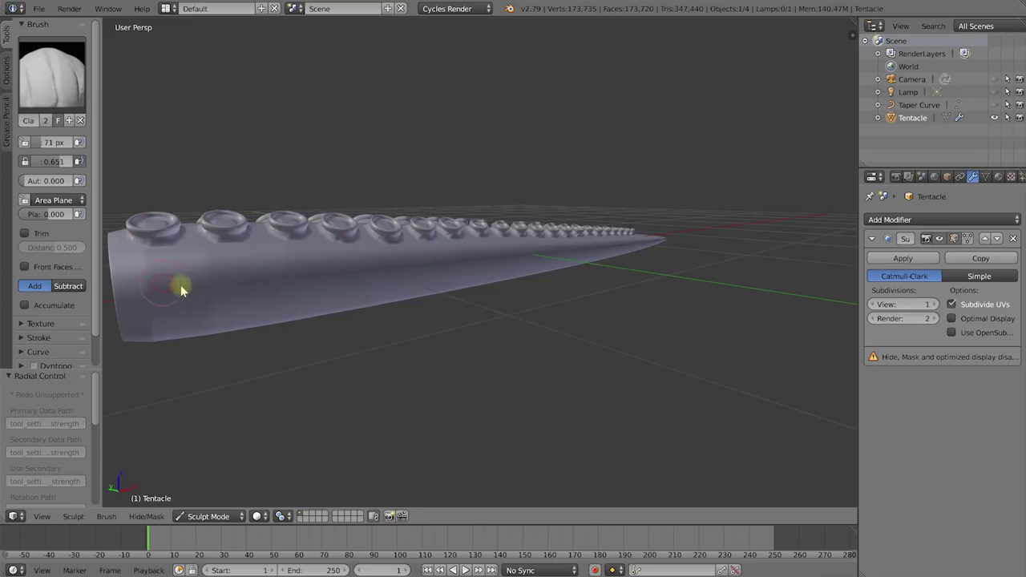
drag(297, 283, 433, 269)
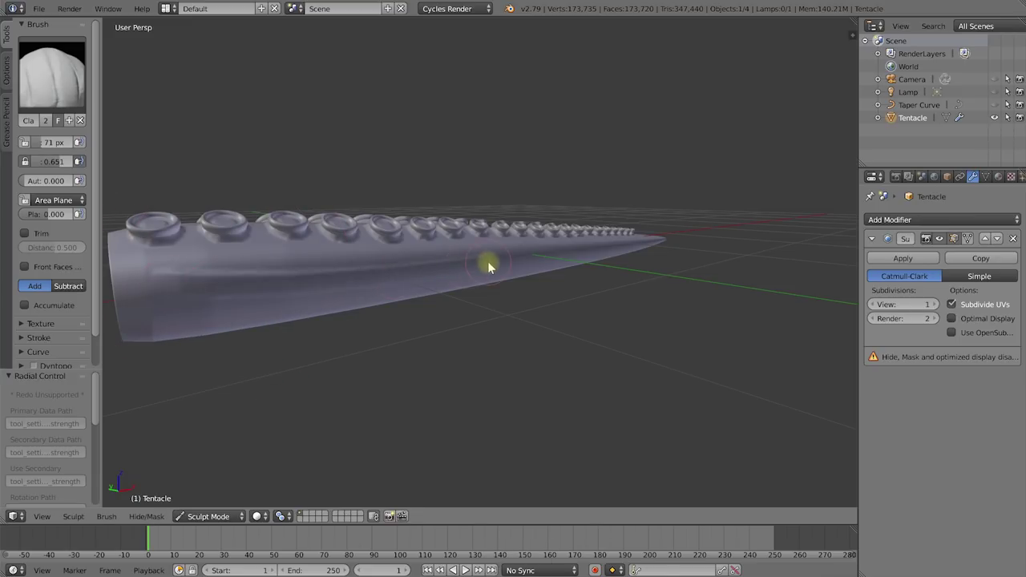
middle_drag(538, 291, 224, 294)
middle_drag(439, 289, 470, 248)
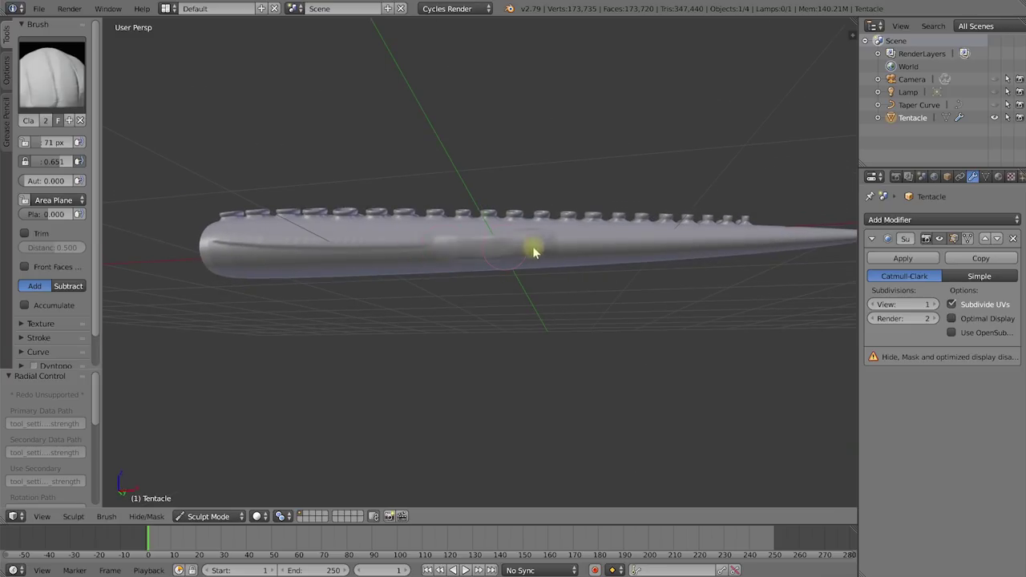
mouse_move(593, 250)
mouse_down()
mouse_move(761, 244)
mouse_move(385, 275)
mouse_move(262, 260)
mouse_up()
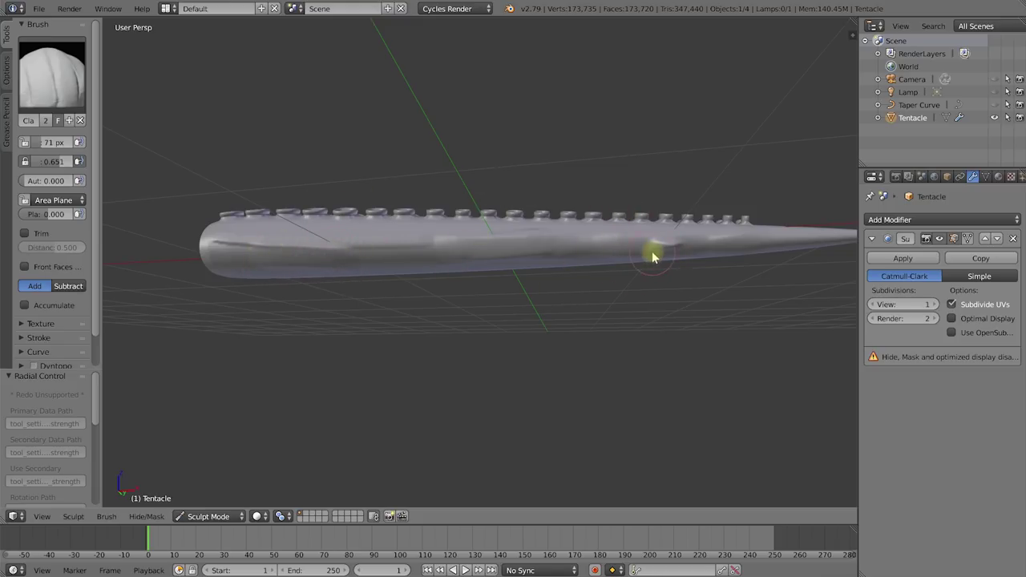
- Expand the sculpting Symmetry/Lock settings and undo the last sculpt stroke on the tentacle's side
scroll(92, 206, down, 2)
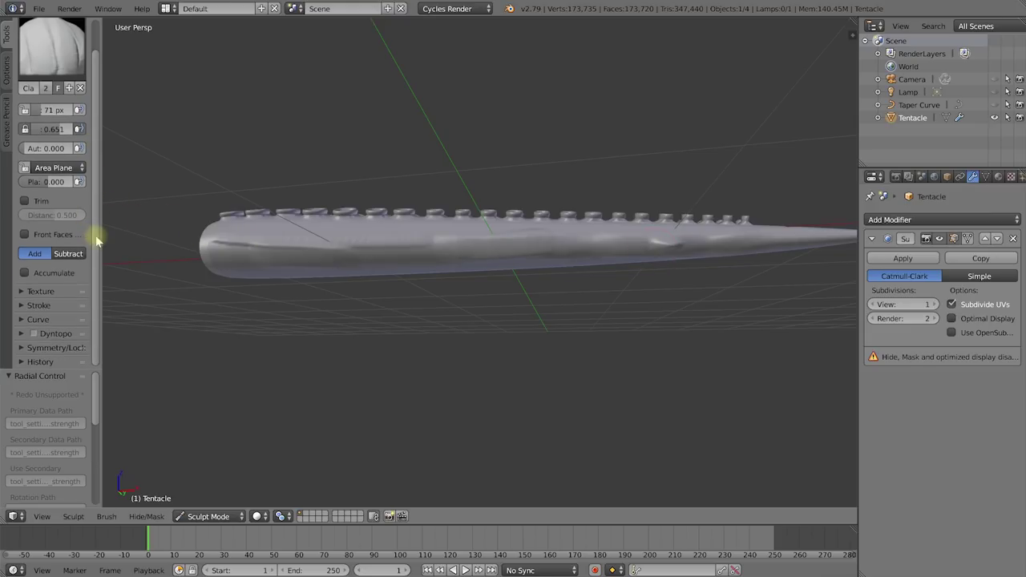
drag(100, 235, 126, 233)
click(40, 347)
scroll(45, 343, down, 3)
scroll(45, 342, down, 2)
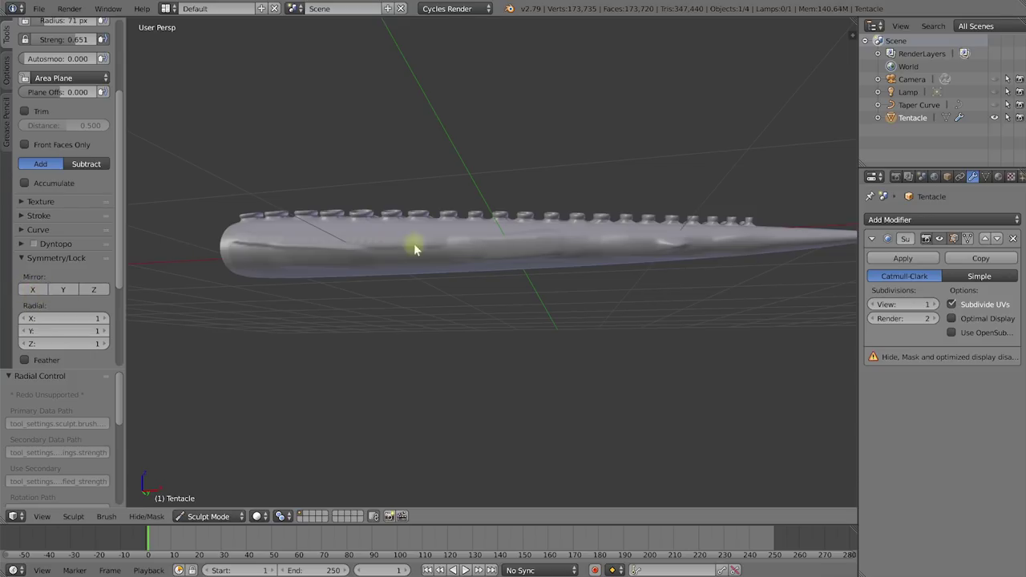
key(ctrl+z)
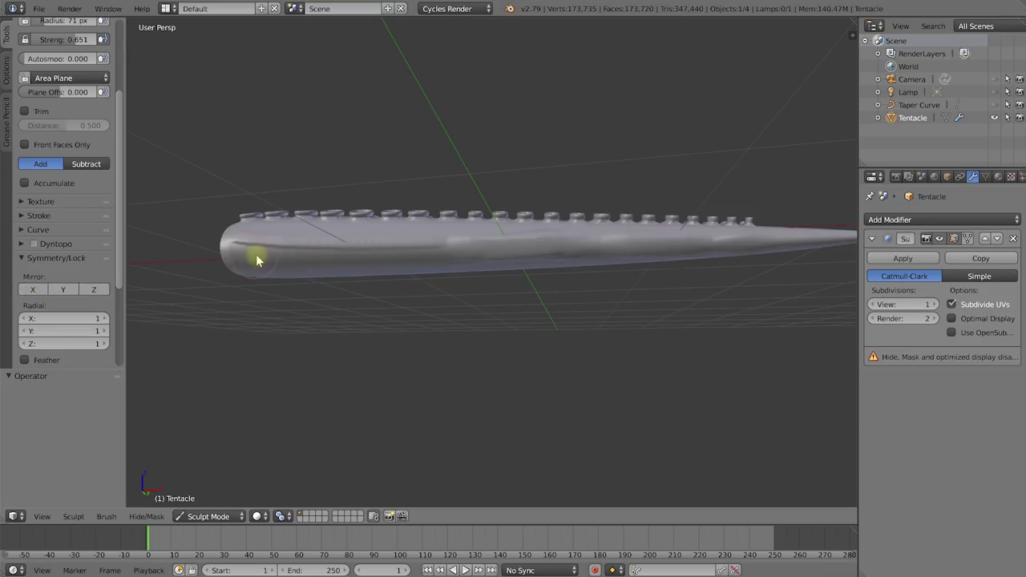
- Set the Clay Strips brush radius to 115 px and build up the tentacle's side below the suckers with lengthwise strokes
key(f)
click(302, 250)
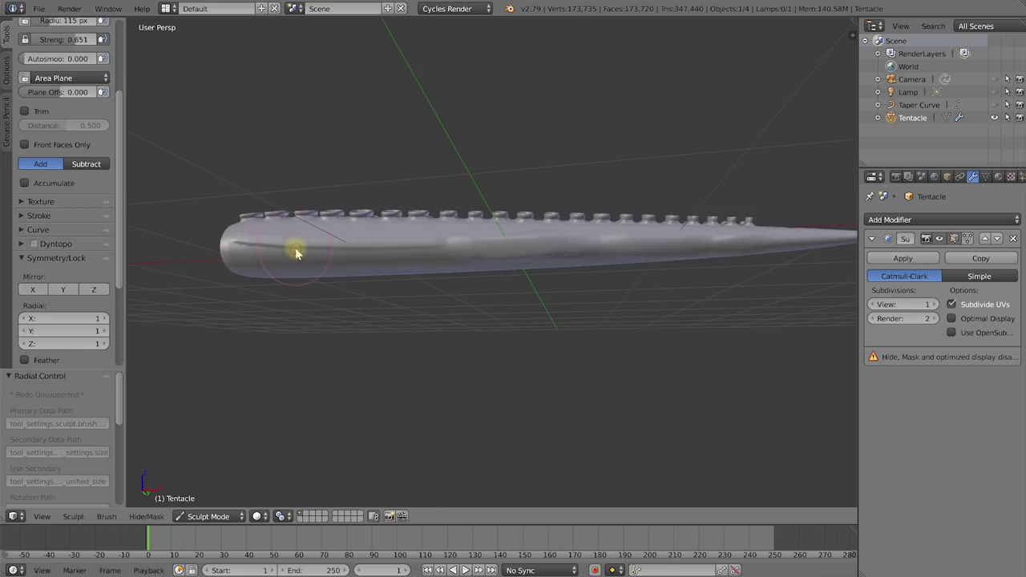
mouse_move(250, 259)
mouse_down()
mouse_move(542, 240)
mouse_move(577, 249)
mouse_up()
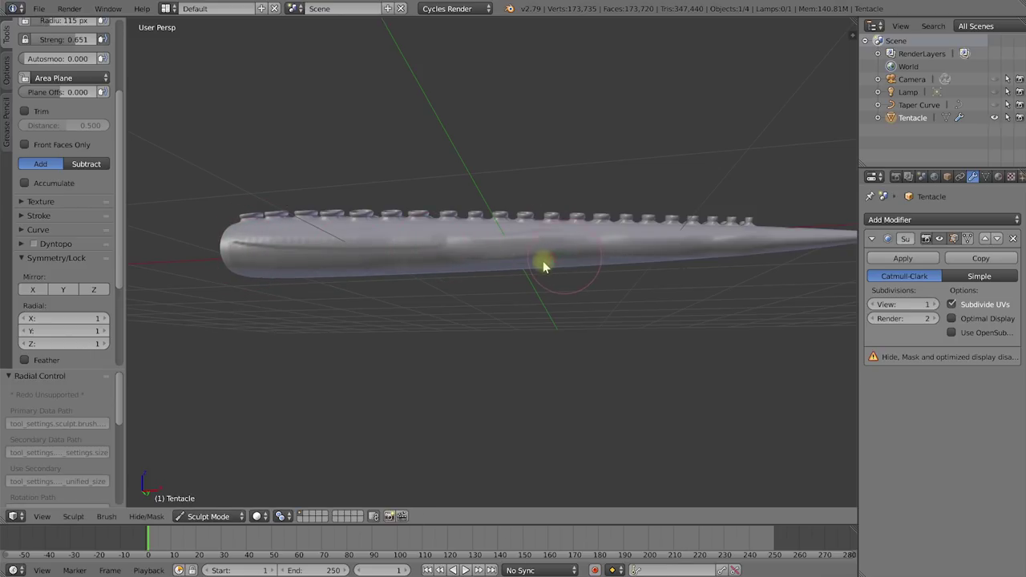
middle_drag(471, 303, 668, 266)
middle_drag(480, 272, 410, 310)
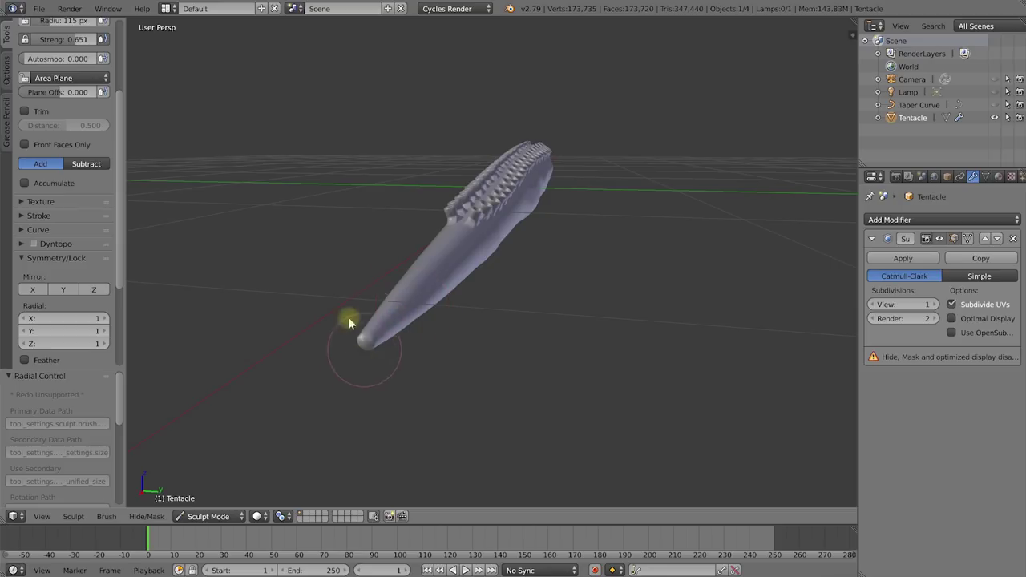
- Sculpt broad, uneven Clay Strips bulges along the tentacle's opposite side and underside
middle_drag(361, 355, 714, 367)
mouse_move(553, 248)
middle_down()
mouse_move(545, 236)
mouse_move(566, 248)
middle_up()
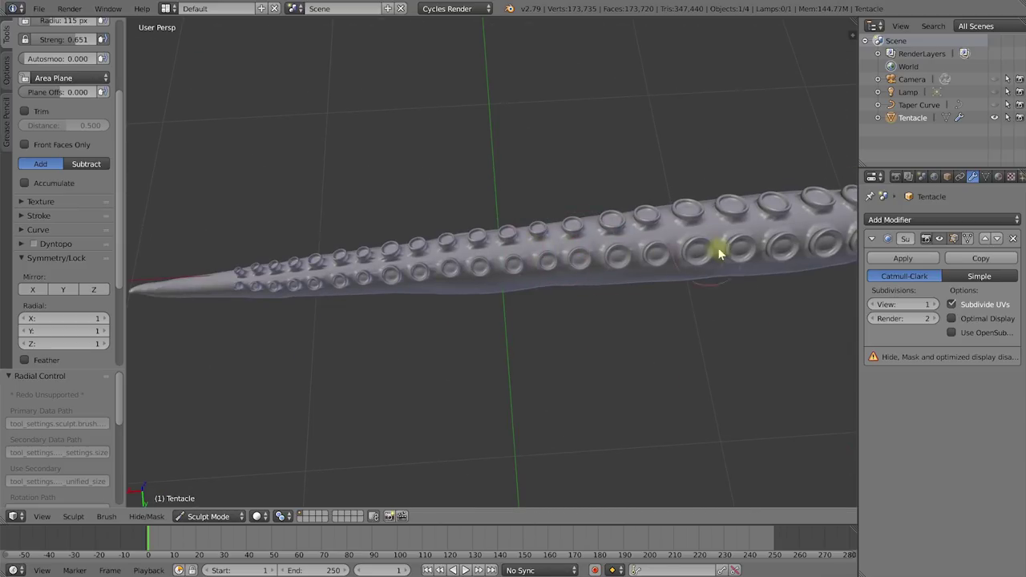
middle_drag(758, 259, 686, 349)
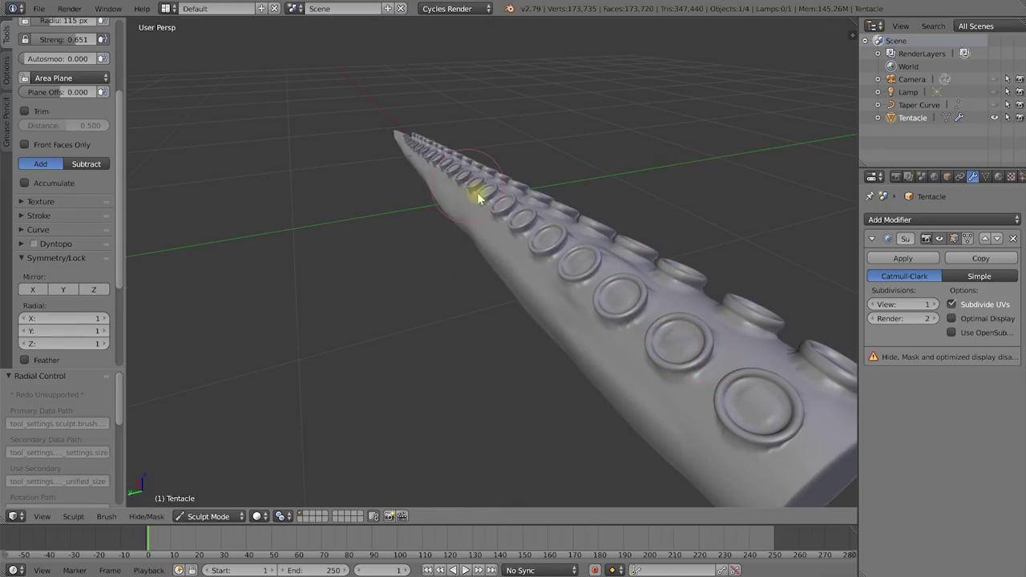
middle_drag(580, 292, 241, 310)
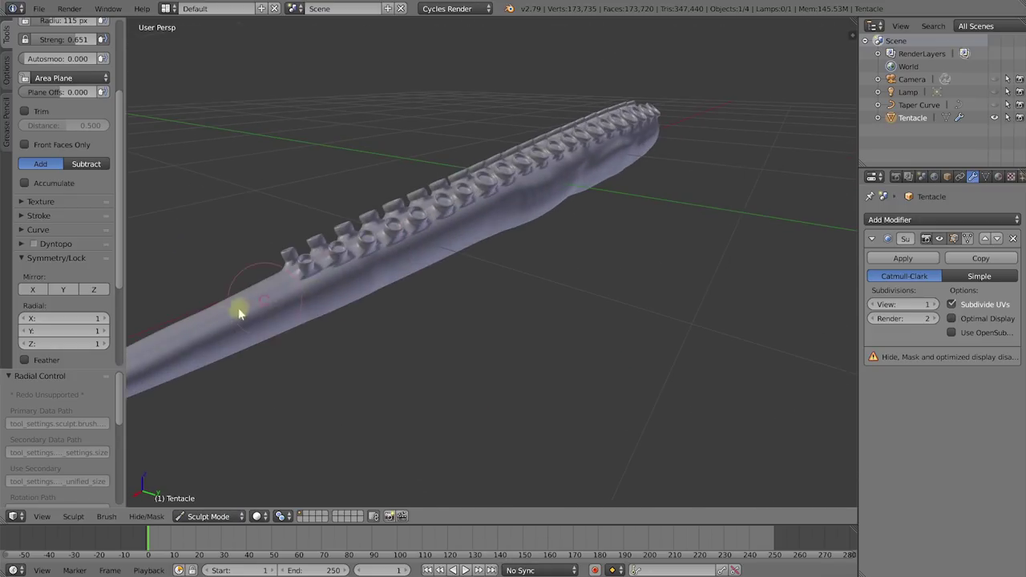
mouse_move(655, 187)
middle_down()
mouse_move(590, 168)
mouse_move(652, 168)
middle_up()
- Switch to the Blob sculpting brush and set its radius to 43 px
key(shift+c)
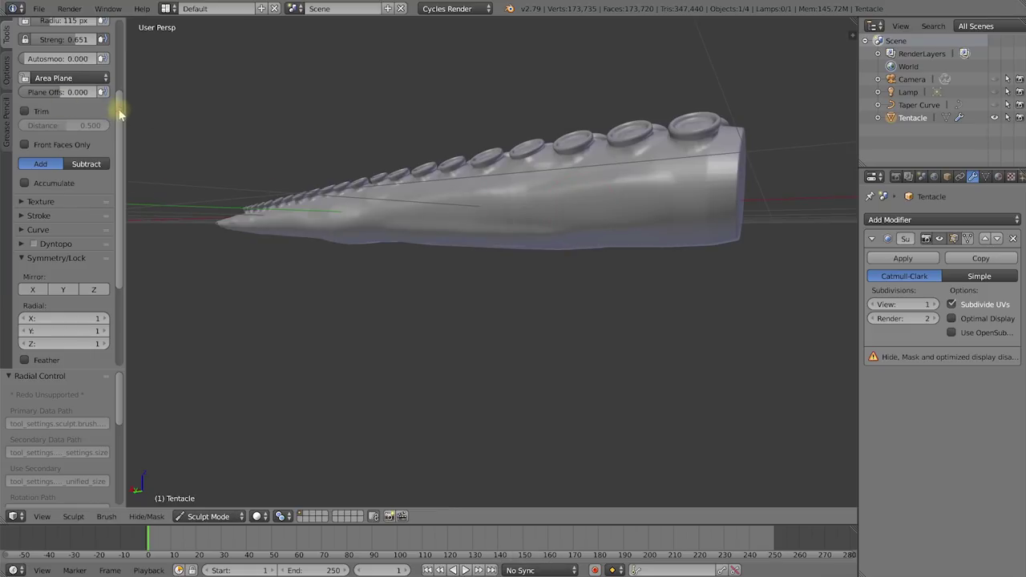
scroll(119, 115, up, 4)
click(71, 80)
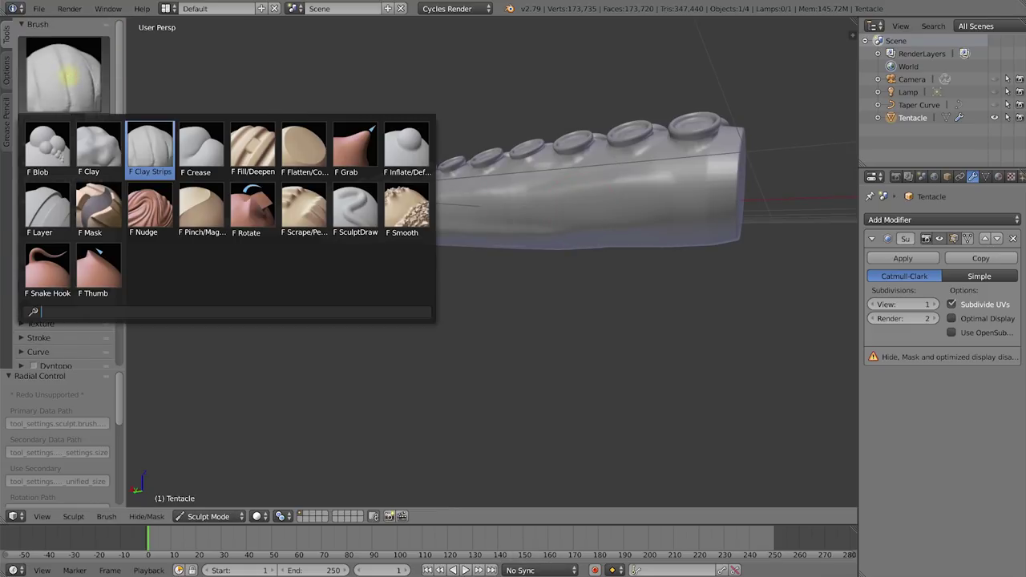
click(41, 144)
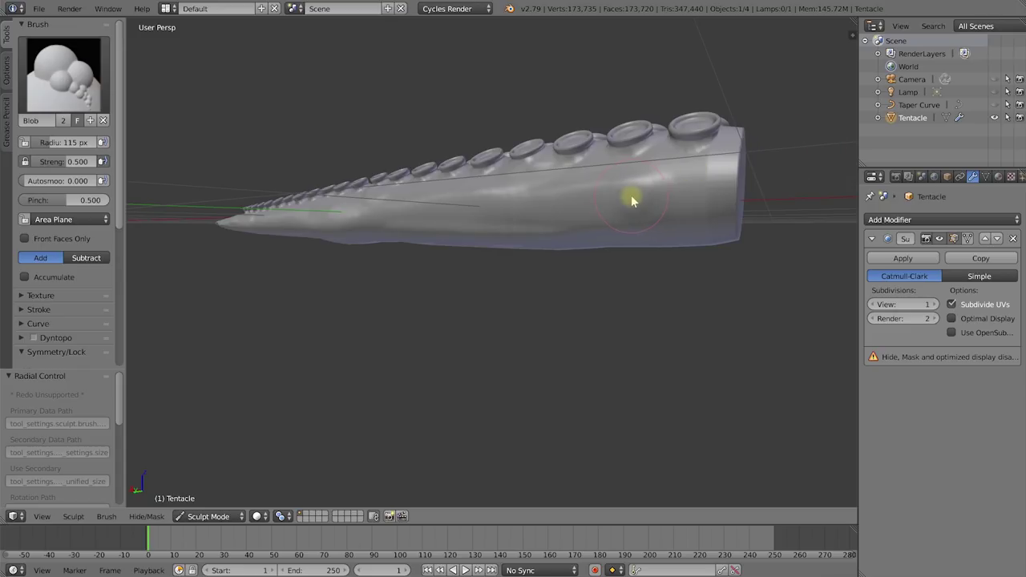
key(f)
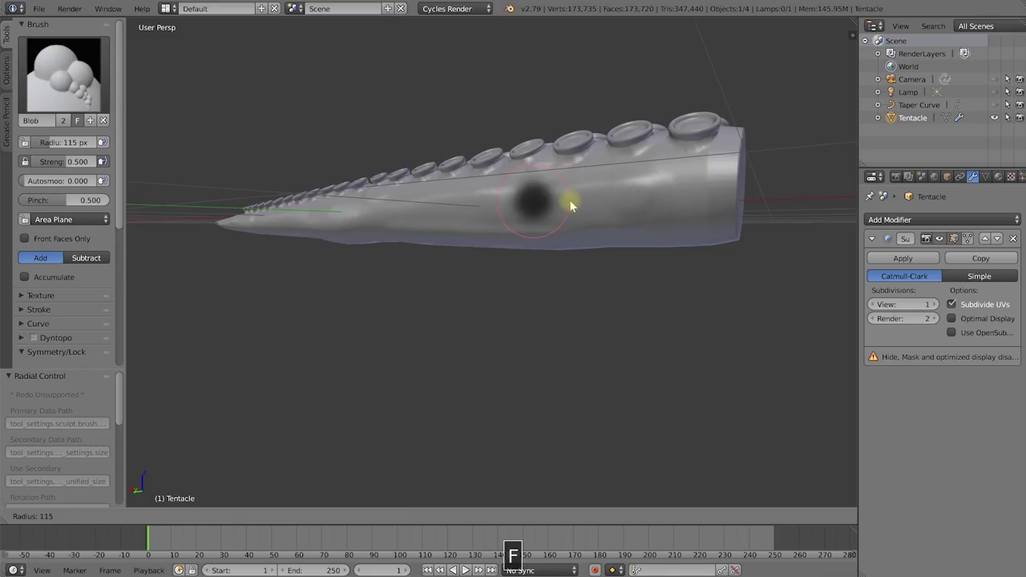
click(542, 201)
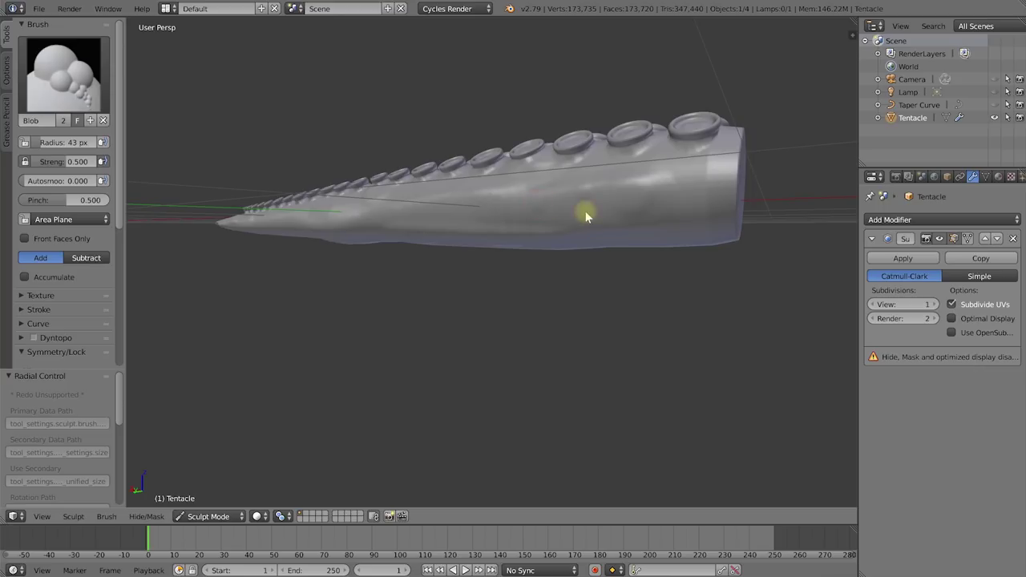
- Try long Blob strokes on the tentacle's side, undo them, and sculpt small lumps over its sides and underside instead
mouse_move(719, 178)
mouse_down()
mouse_move(695, 205)
mouse_move(685, 178)
mouse_move(646, 209)
mouse_move(474, 199)
mouse_up()
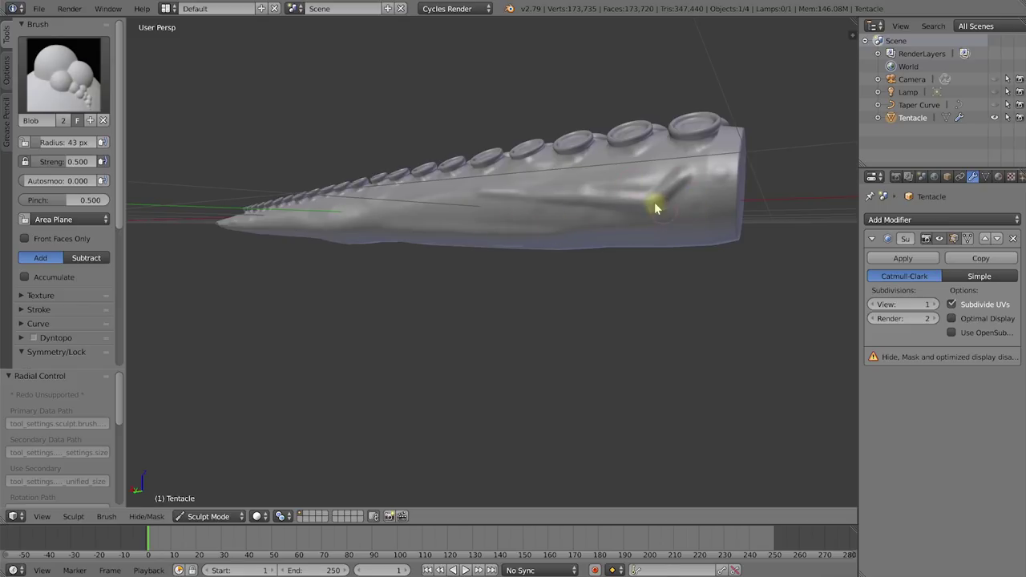
key(ctrl+z)
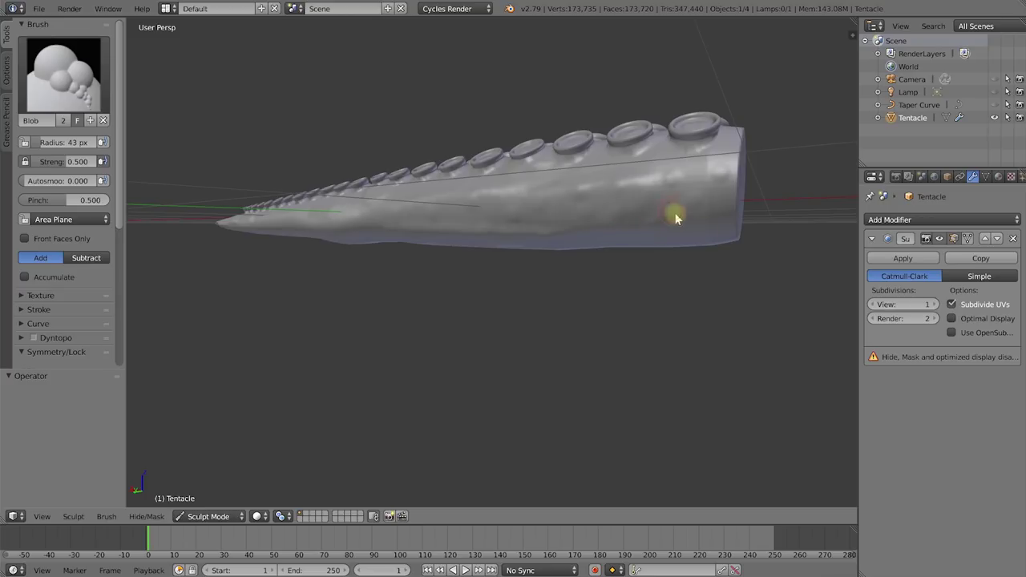
middle_drag(675, 218, 335, 259)
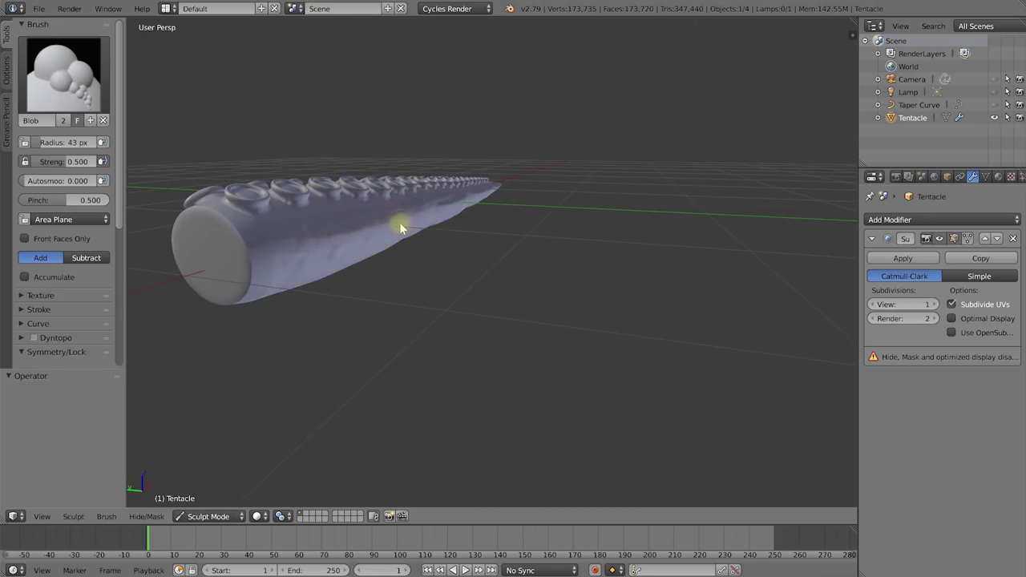
middle_drag(379, 217, 363, 231)
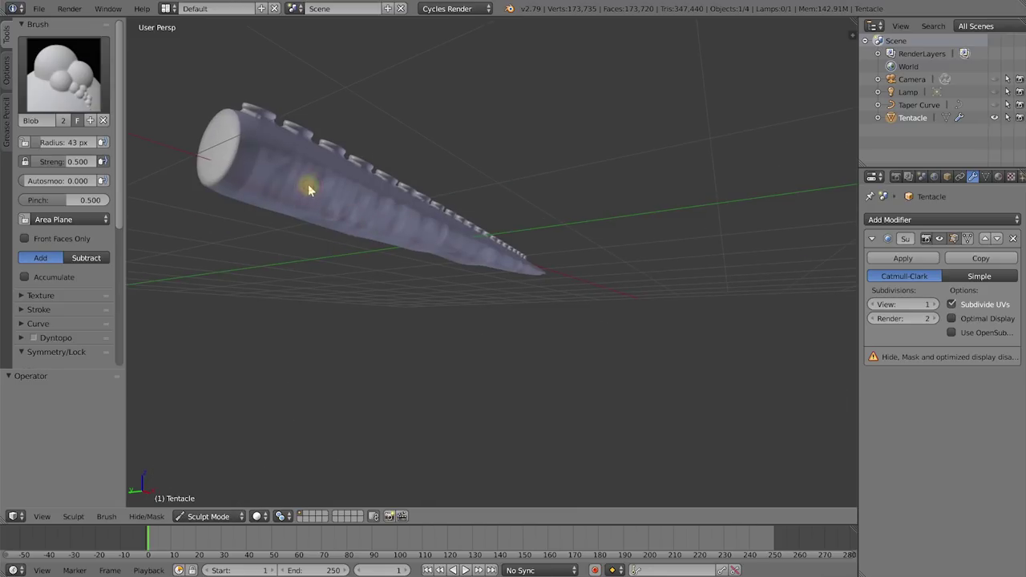
middle_drag(280, 195, 458, 239)
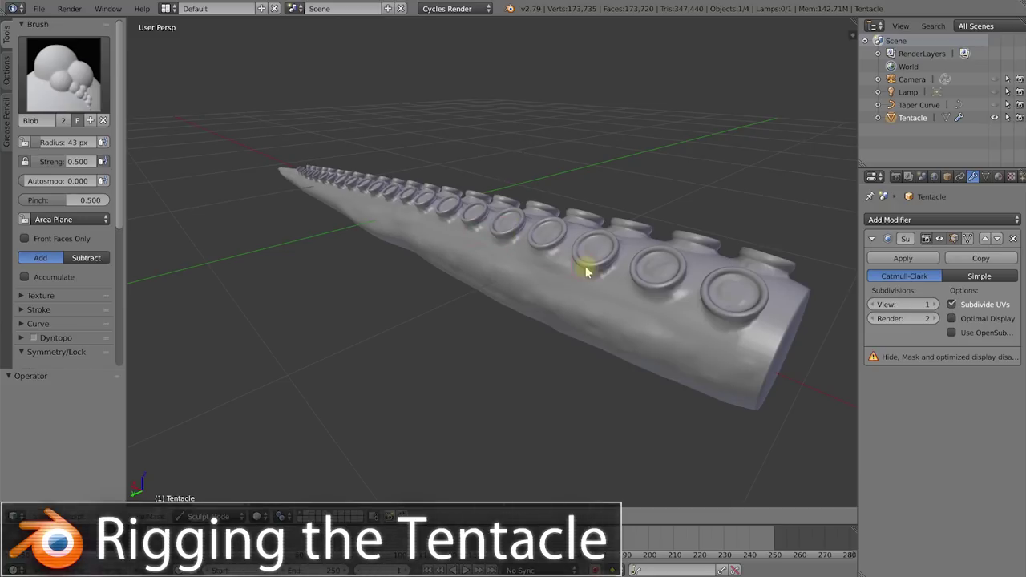
- Return the tentacle to Object Mode and inspect it from the tip to the base
click(229, 516)
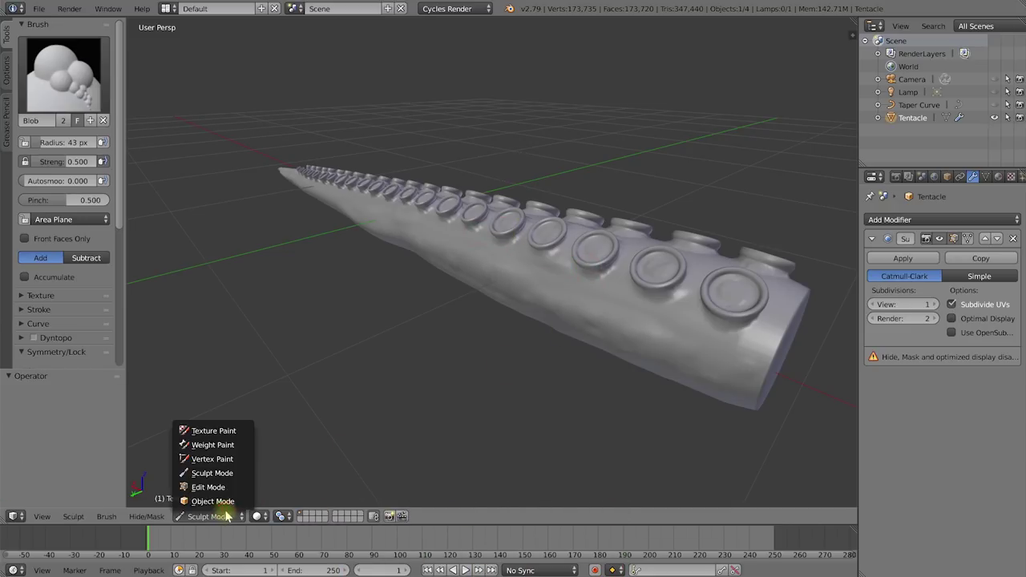
click(229, 500)
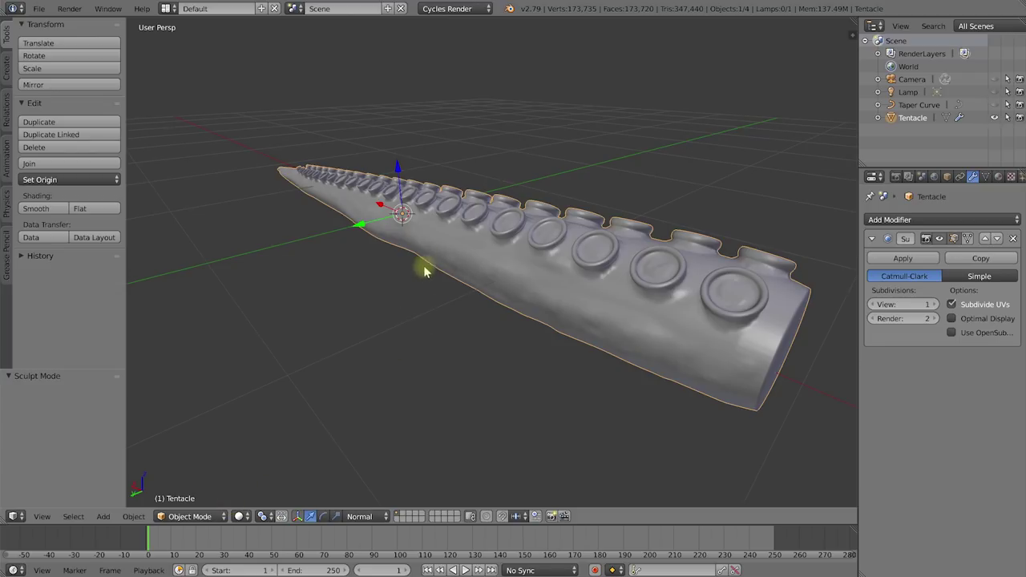
key(KP_Decimal)
middle_drag(484, 312, 429, 255)
shift+middle_drag(699, 253, 617, 272)
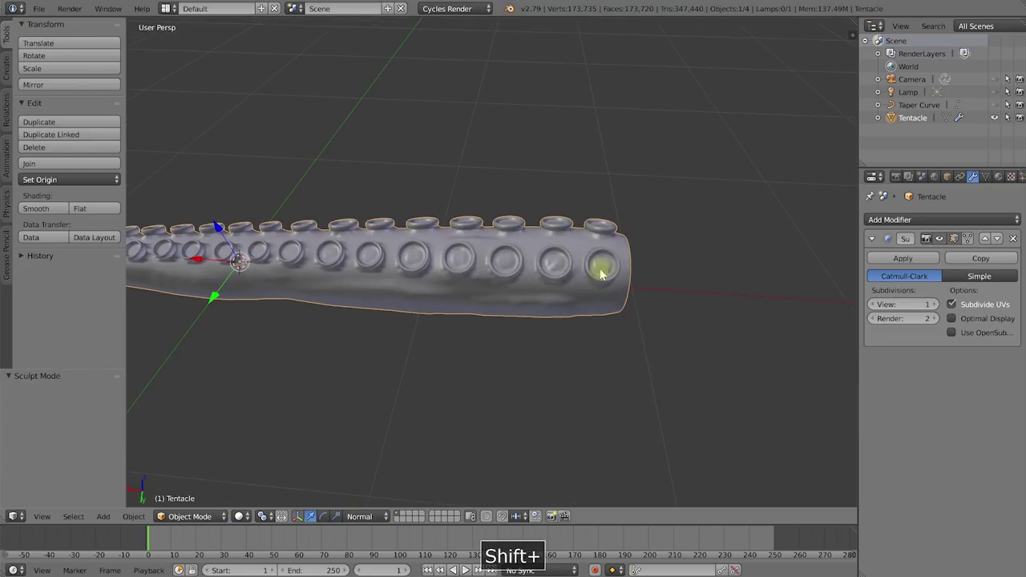
shift+middle_drag(377, 267, 563, 307)
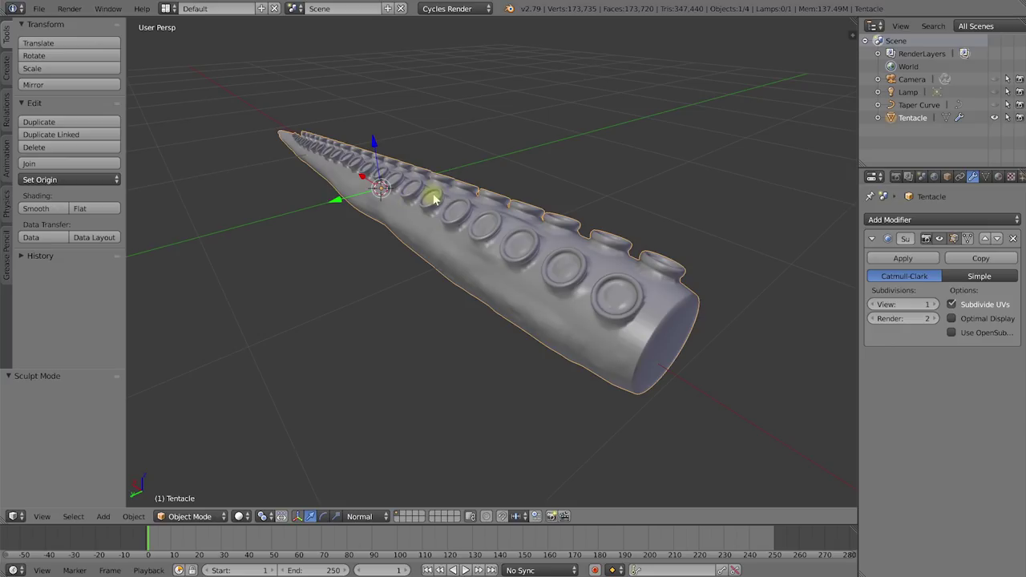
middle_drag(659, 345, 590, 264)
- In Edit Mode, select the flat end face at the tentacle's base and snap the 3D cursor to it
key(Tab)
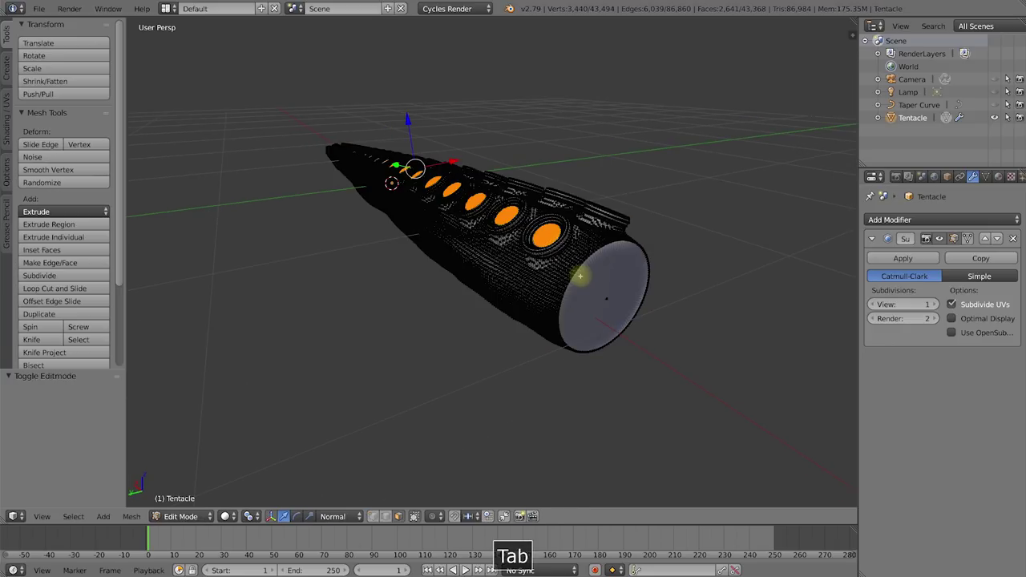
mouse_move(606, 293)
middle_down()
mouse_move(620, 288)
mouse_move(613, 279)
middle_up()
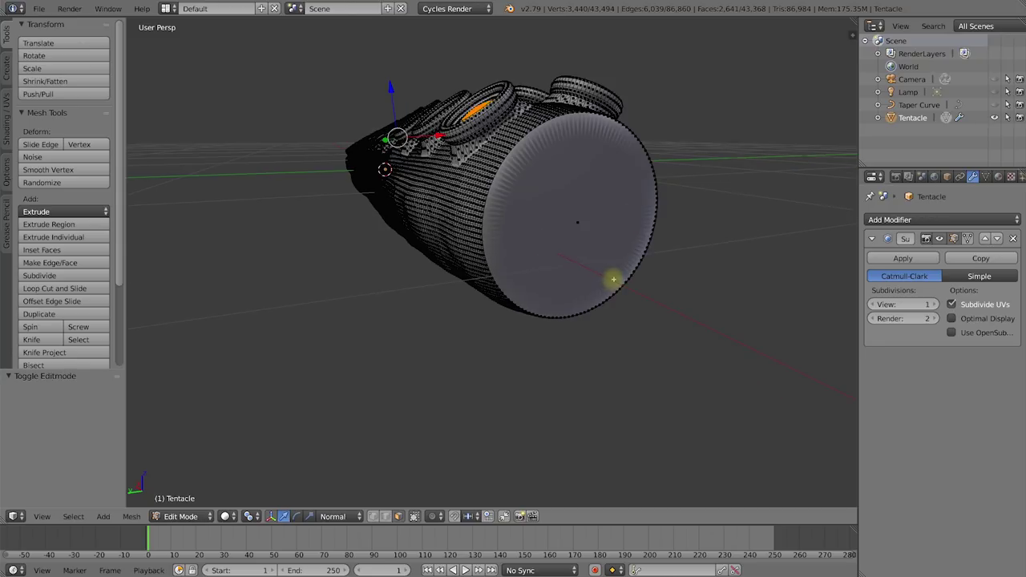
right_click(573, 217)
key(shift+s)
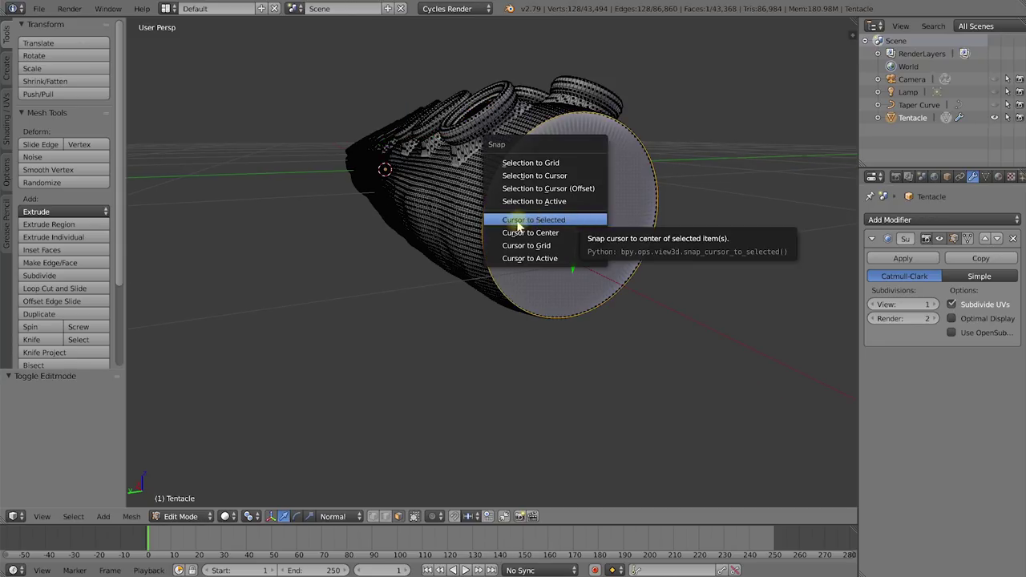
click(572, 220)
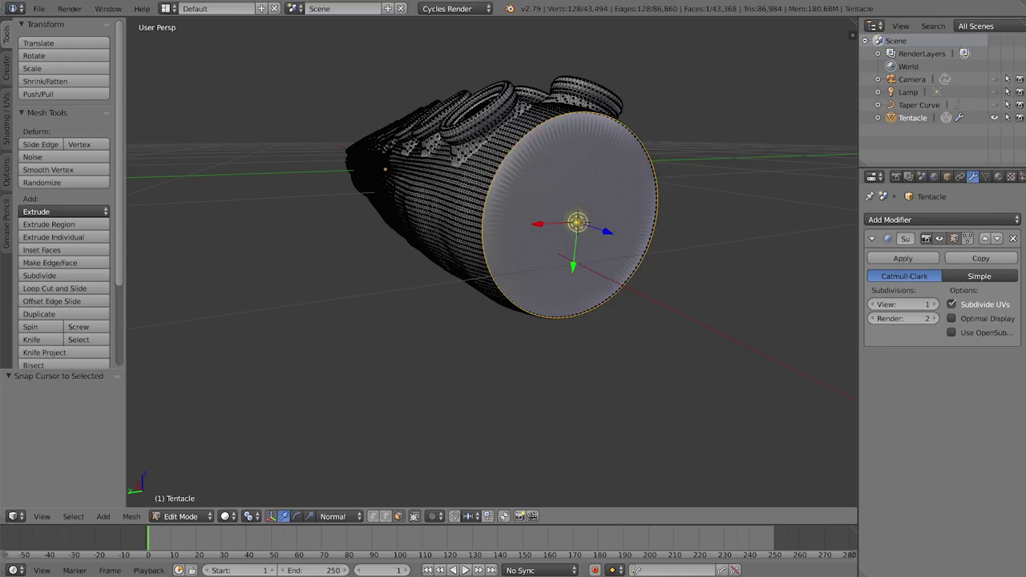
- Return to Object Mode and set the tentacle's origin to the 3D cursor
middle_drag(576, 227, 696, 345)
key(Tab)
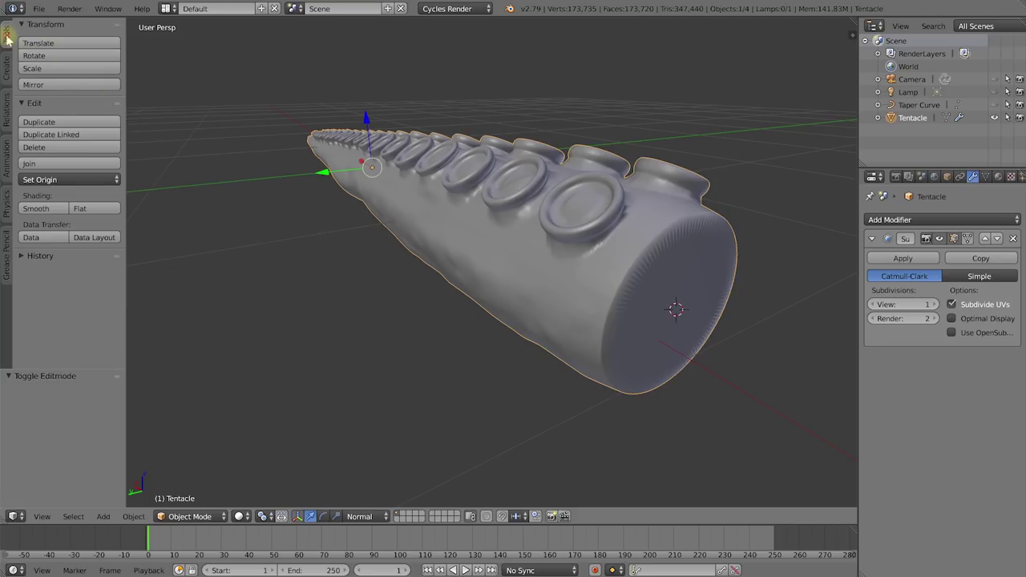
click(92, 180)
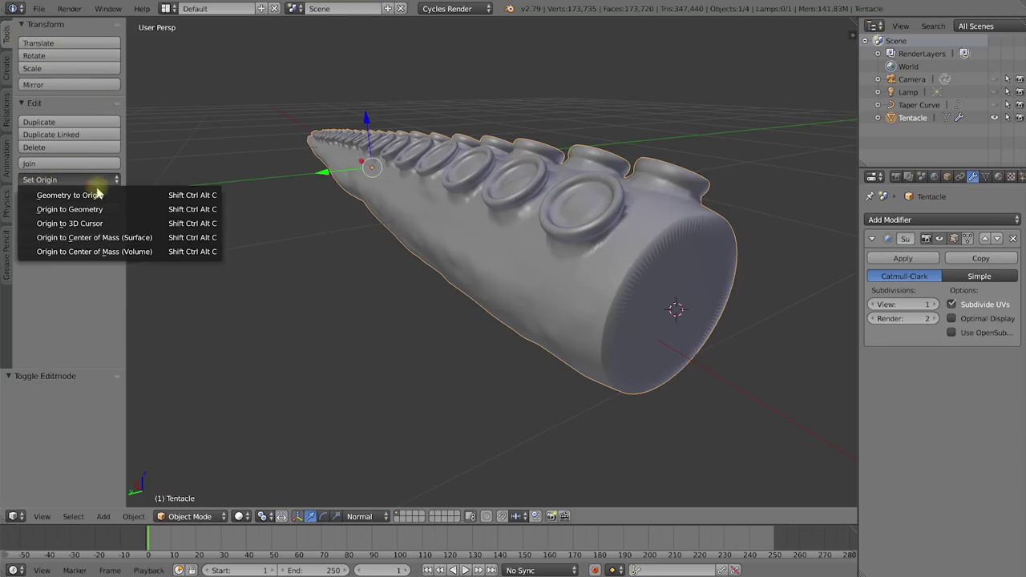
click(136, 225)
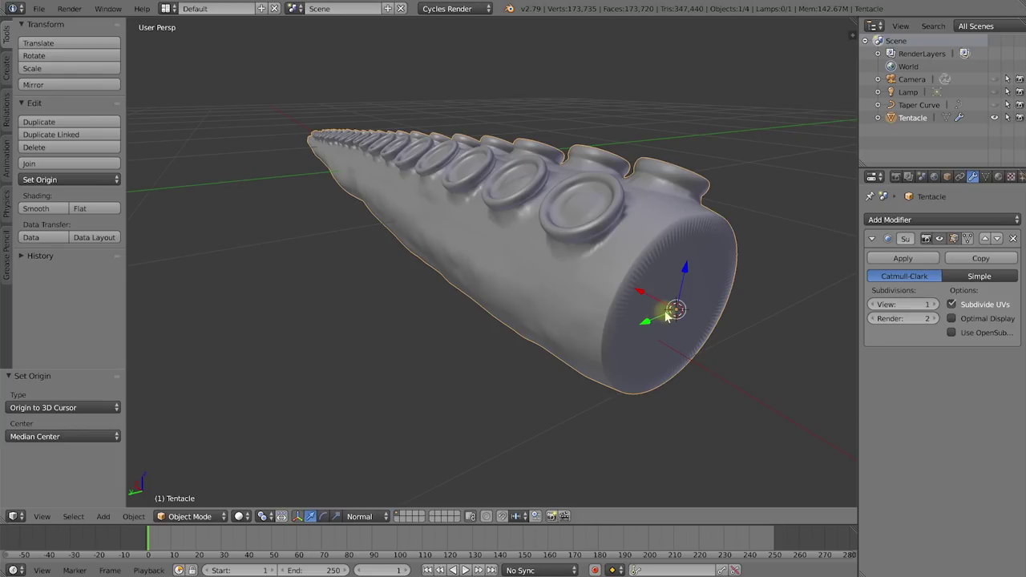
- Snap the 3D cursor to the scene's center and snap the tentacle to the cursor
key(shift+s)
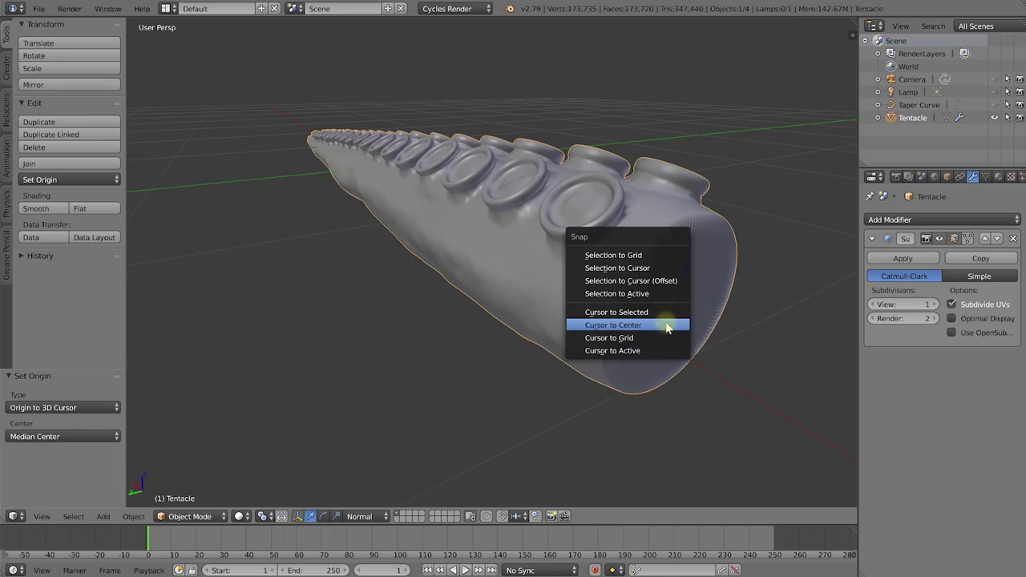
click(666, 325)
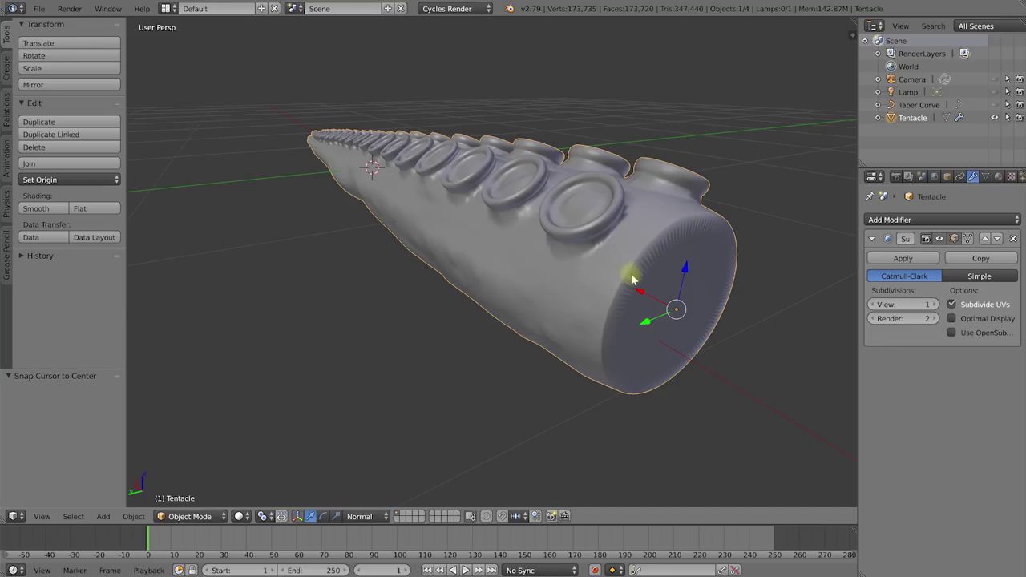
key(shift+s)
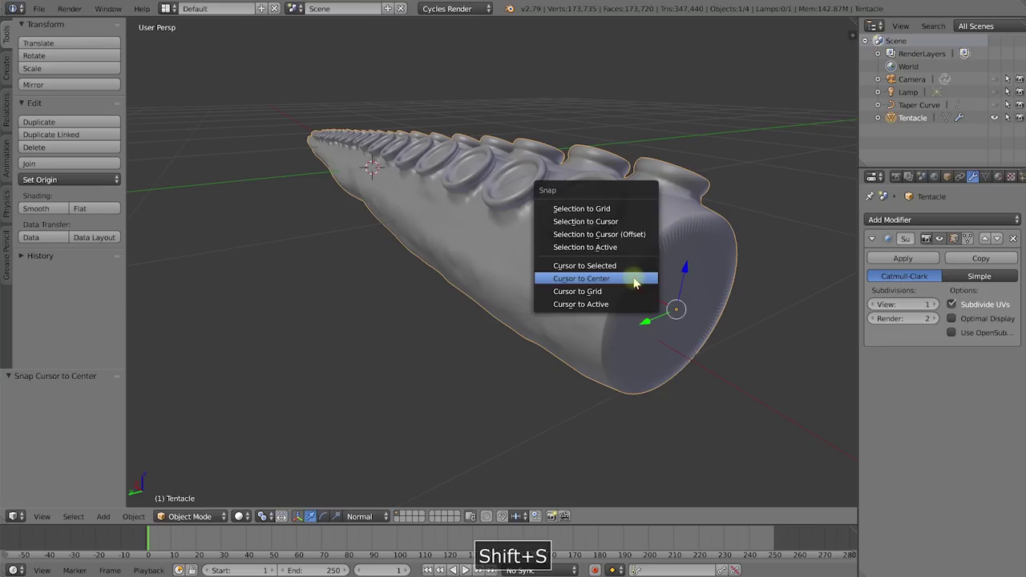
click(621, 221)
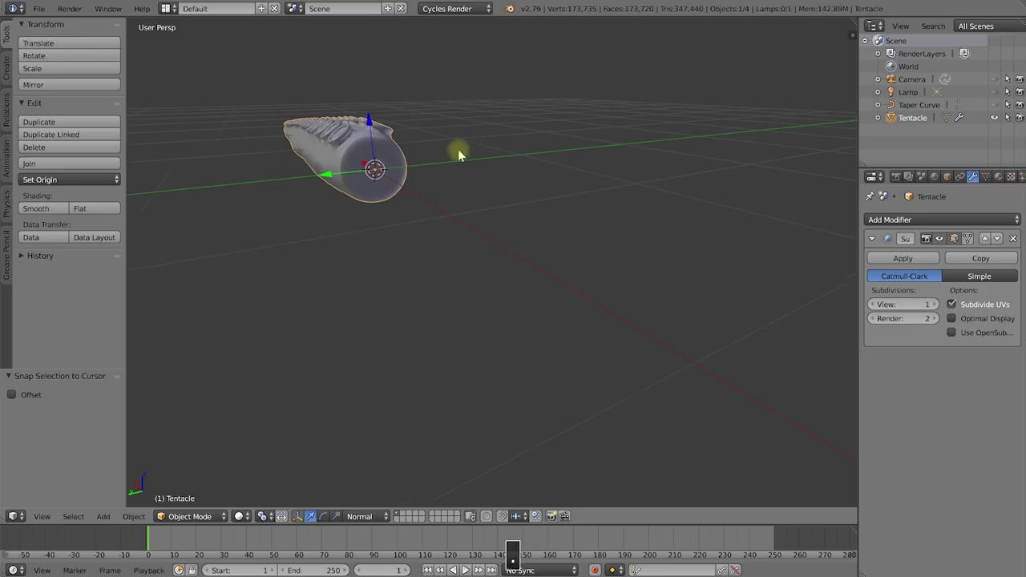
- Rotate the tentacle by -85° around the global Y axis to stand it upright
key(KP_Decimal)
middle_drag(612, 236, 619, 297)
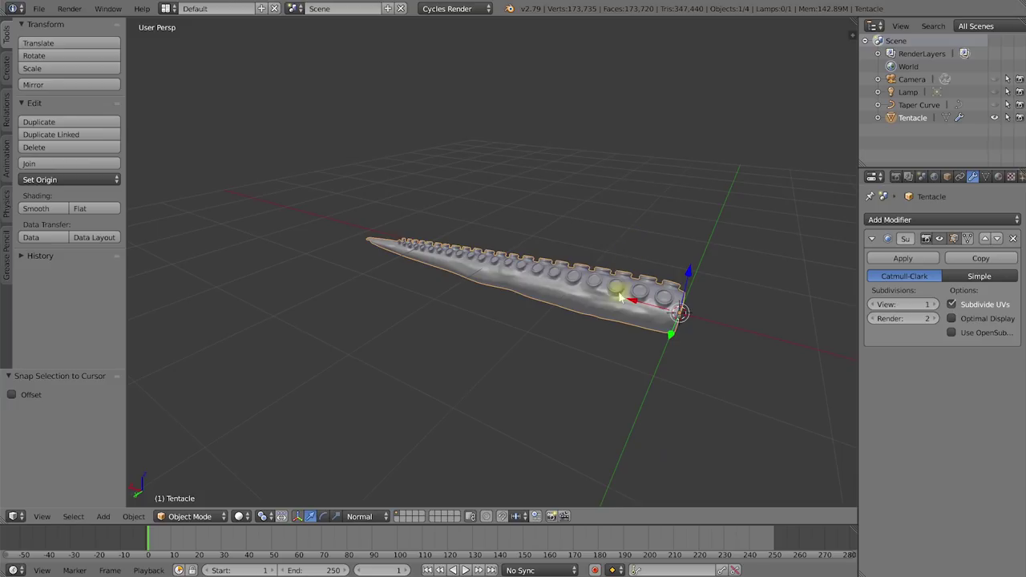
key(r)
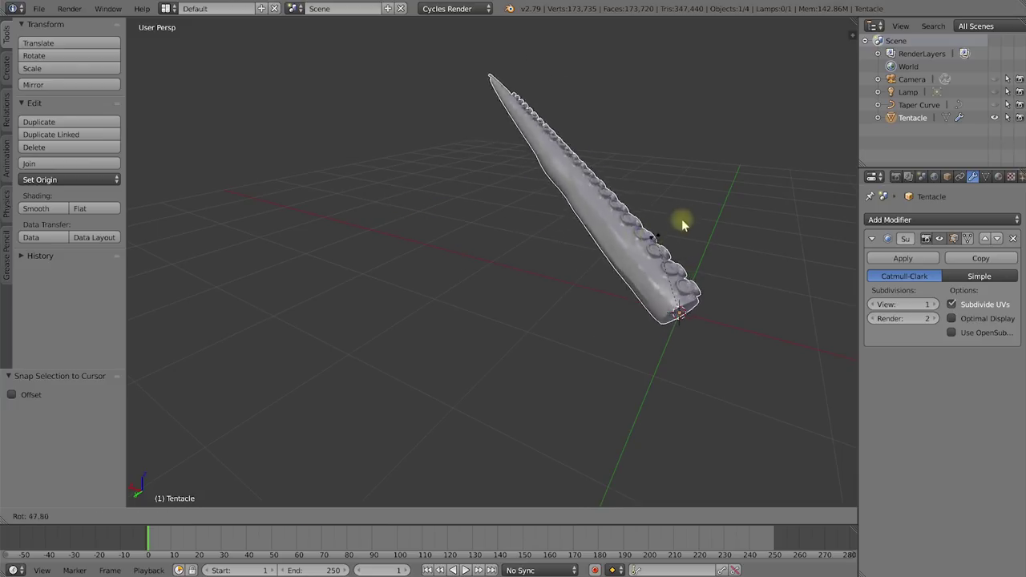
key(y)
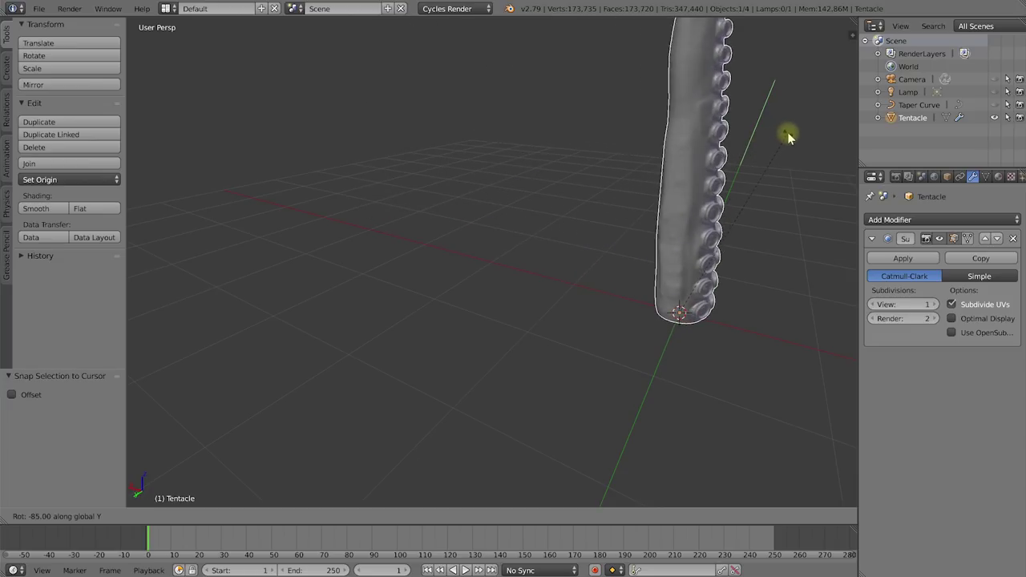
ctrl+click(786, 132)
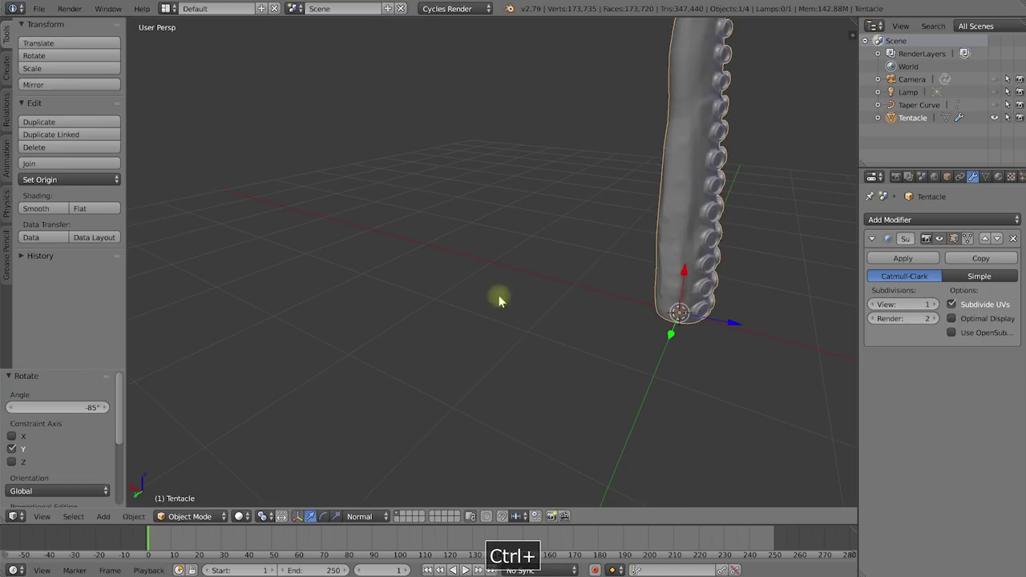
- Set the tentacle's rotation angle around the global Y axis to -90° so it stands exactly upright
click(90, 410)
text(-90)
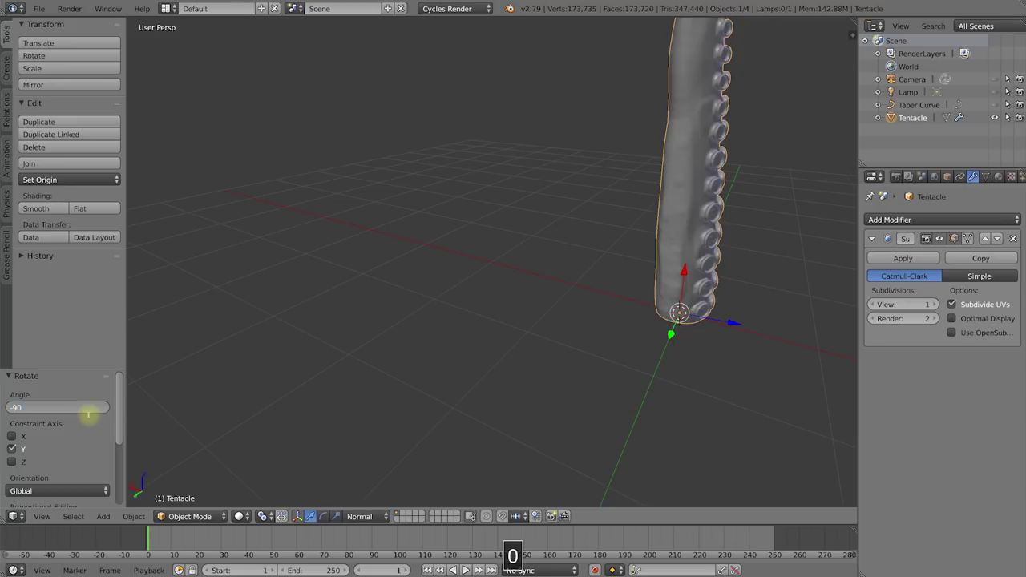
key(Return)
middle_drag(707, 210, 561, 365)
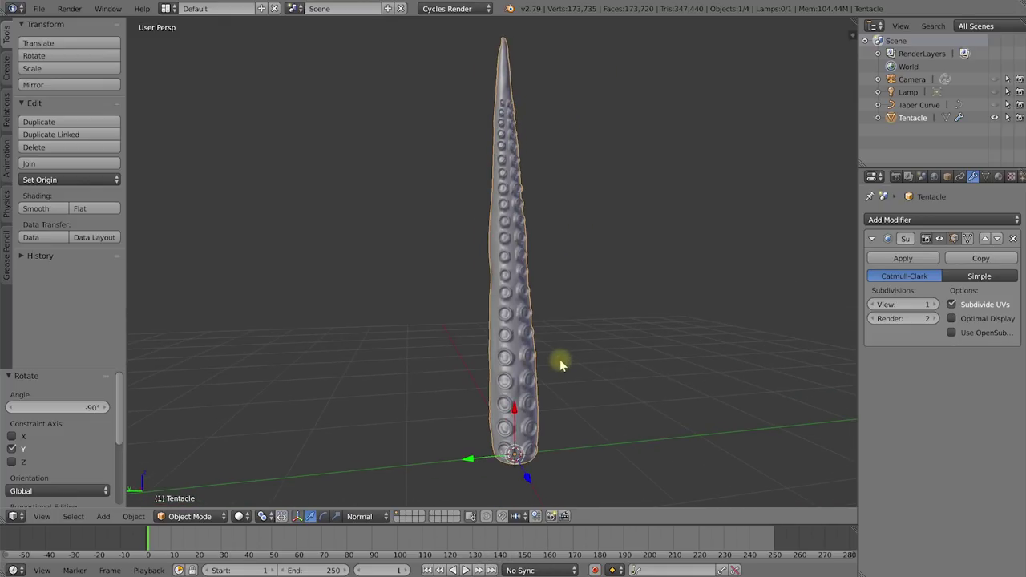
shift+middle_drag(554, 441, 533, 433)
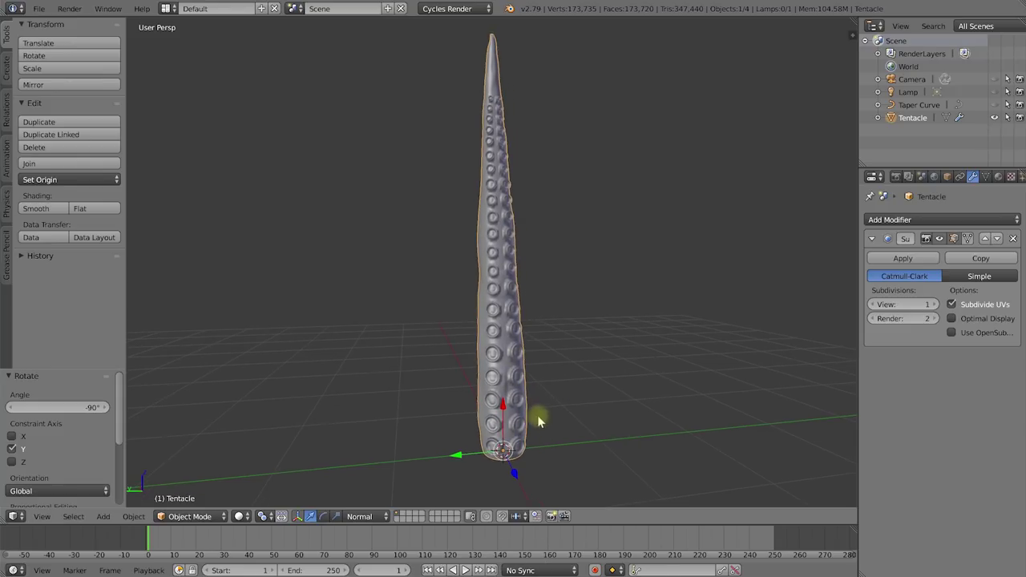
- Snap the 3D cursor to the scene's center and add a single-bone armature there
key(shift+s)
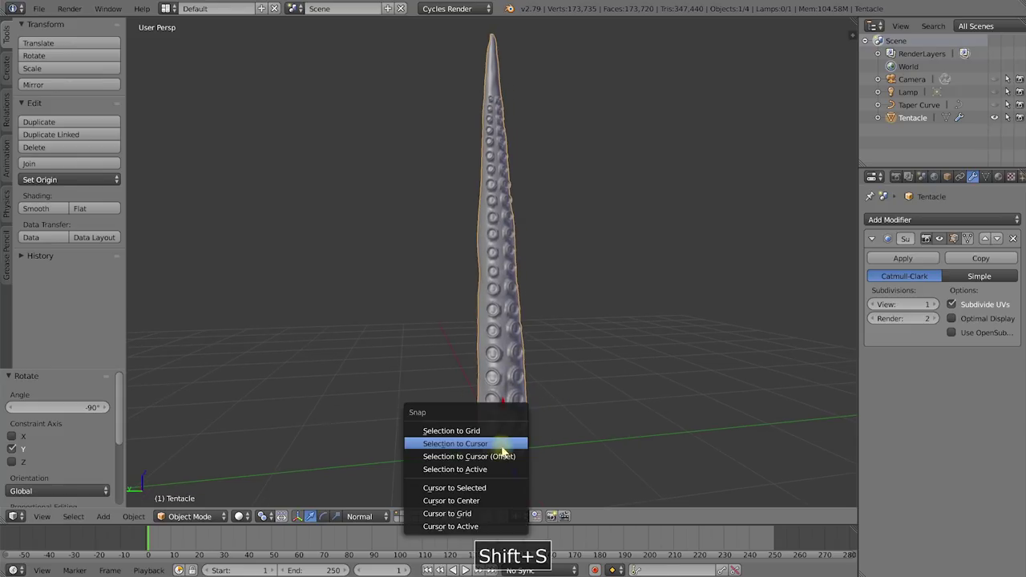
click(484, 497)
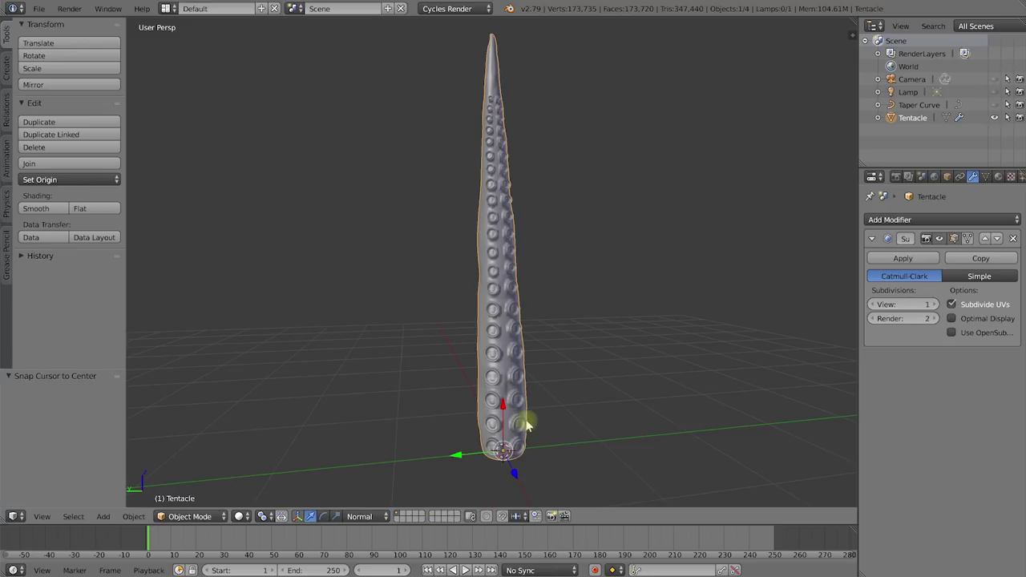
key(shift+a)
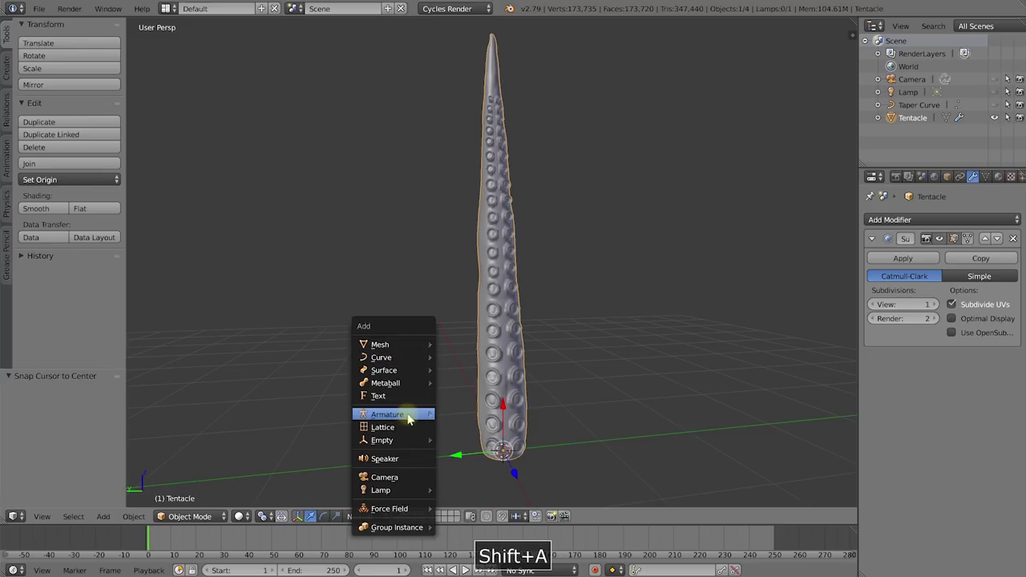
mouse_move(407, 413)
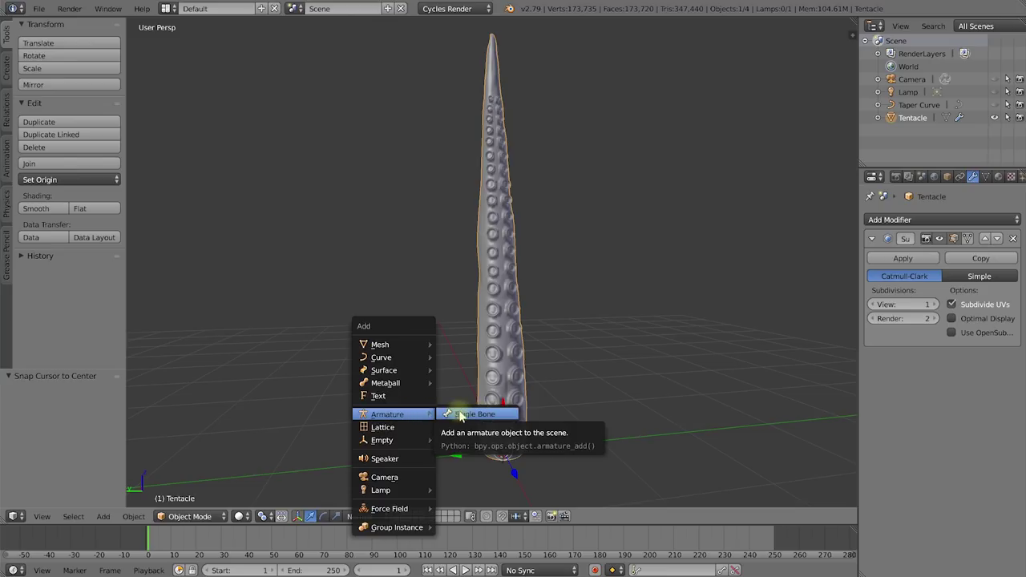
click(497, 416)
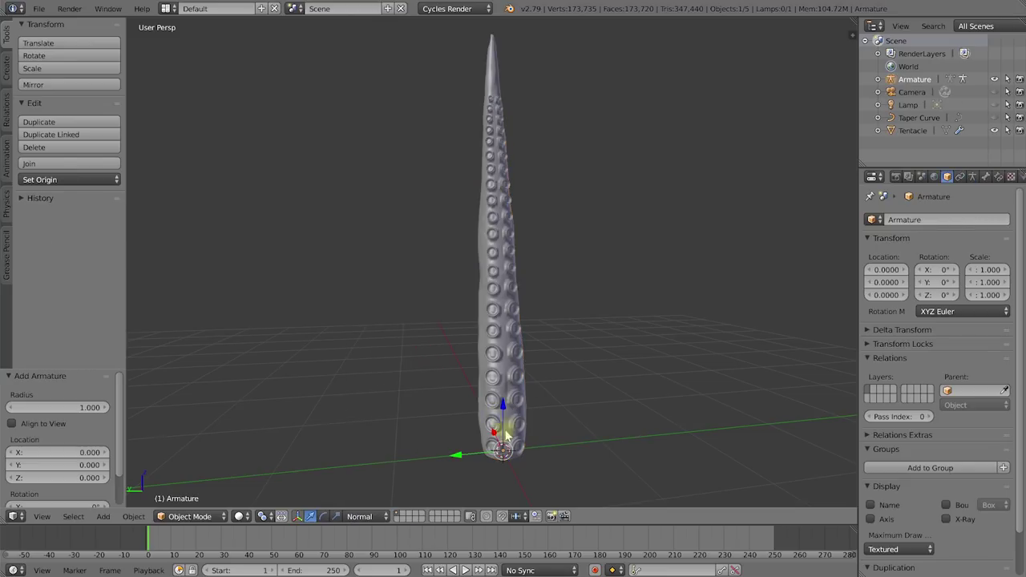
mouse_move(521, 411)
middle_down()
mouse_move(522, 394)
mouse_move(521, 409)
middle_up()
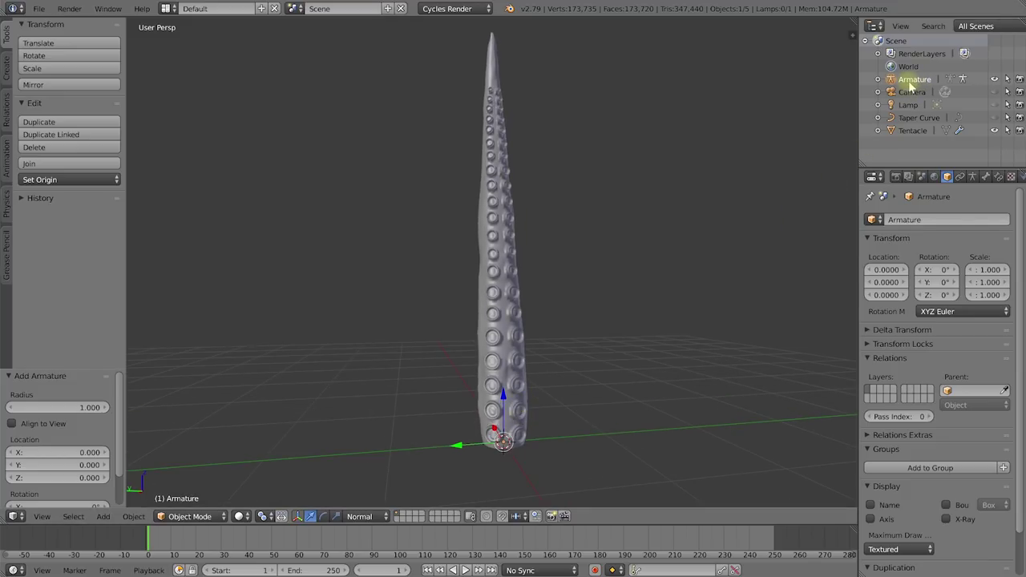
- Turn on X-Ray display for the armature so its bone draws in front of the tentacle
click(972, 177)
drag(1021, 328, 1017, 223)
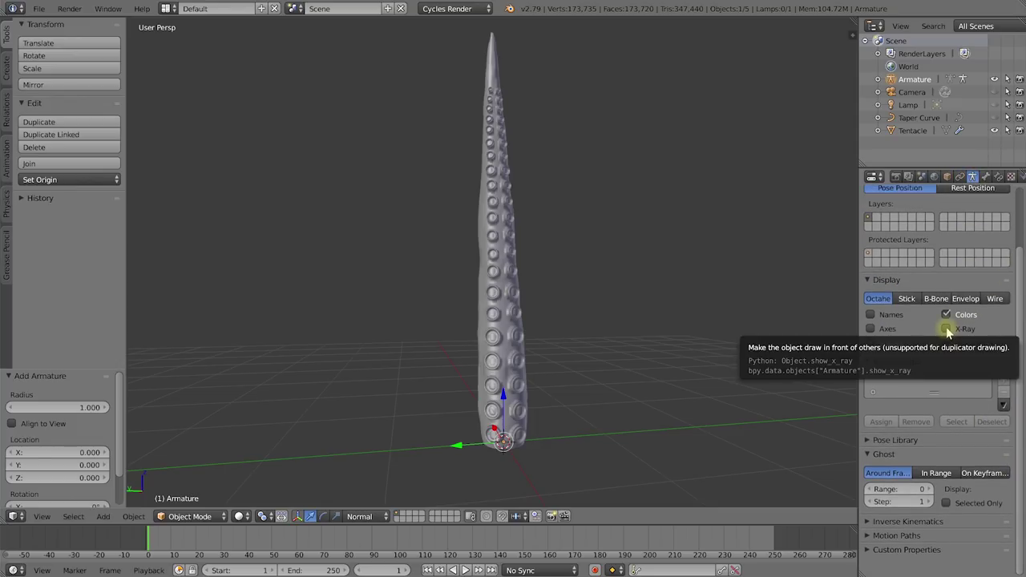
click(946, 330)
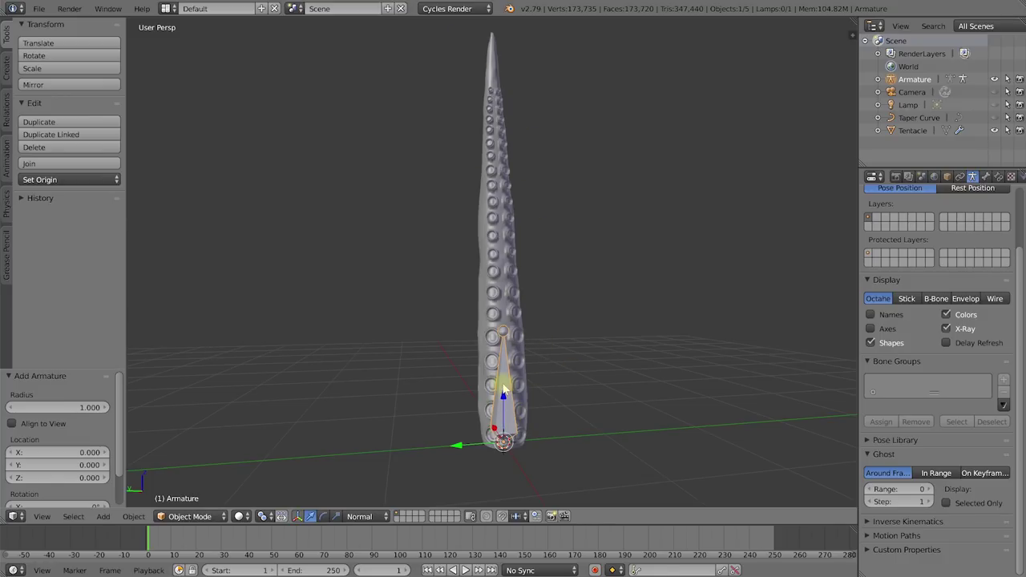
- Enter Edit Mode on the armature, select the bone's upper end, and frame the tentacle in quad view
key(Tab)
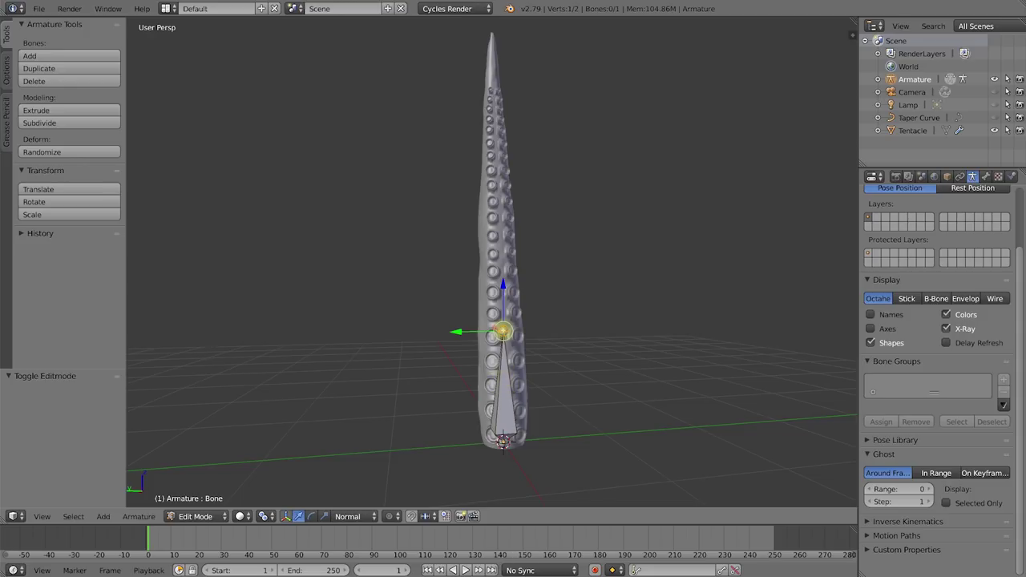
right_click(501, 330)
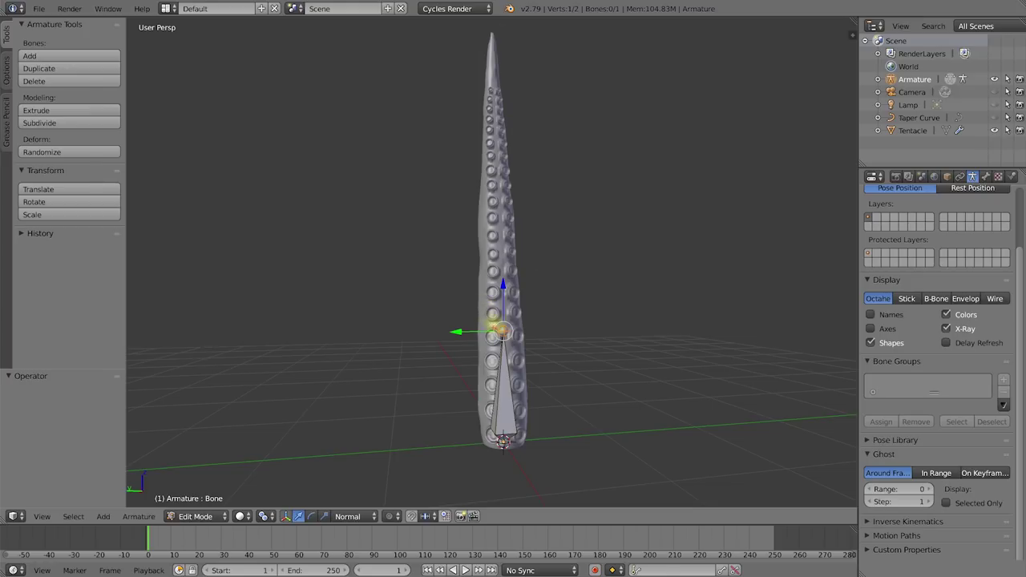
middle_drag(512, 284, 516, 285)
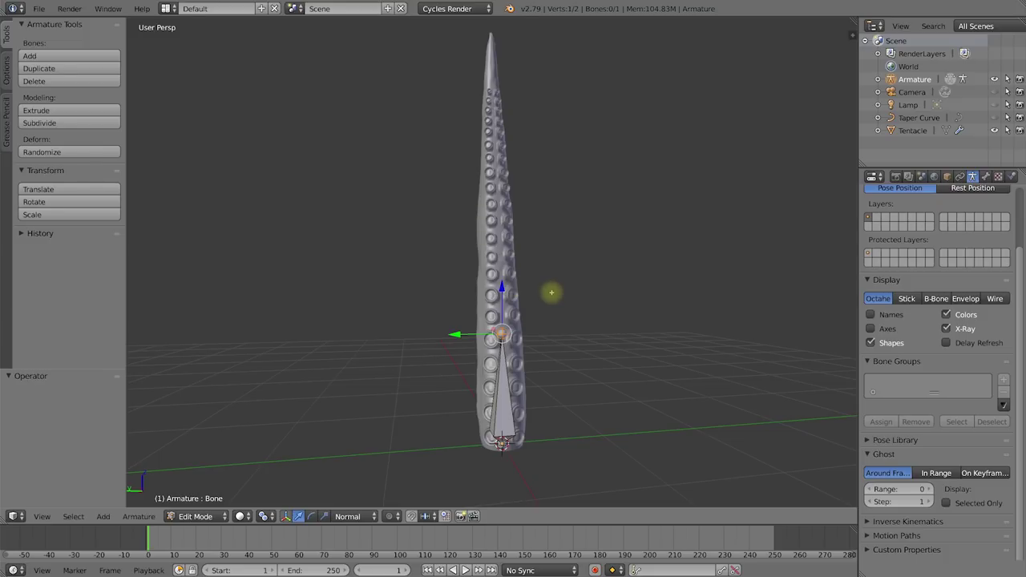
key(ctrl+alt+q)
scroll(254, 369, up, 2)
shift+middle_drag(248, 376, 336, 366)
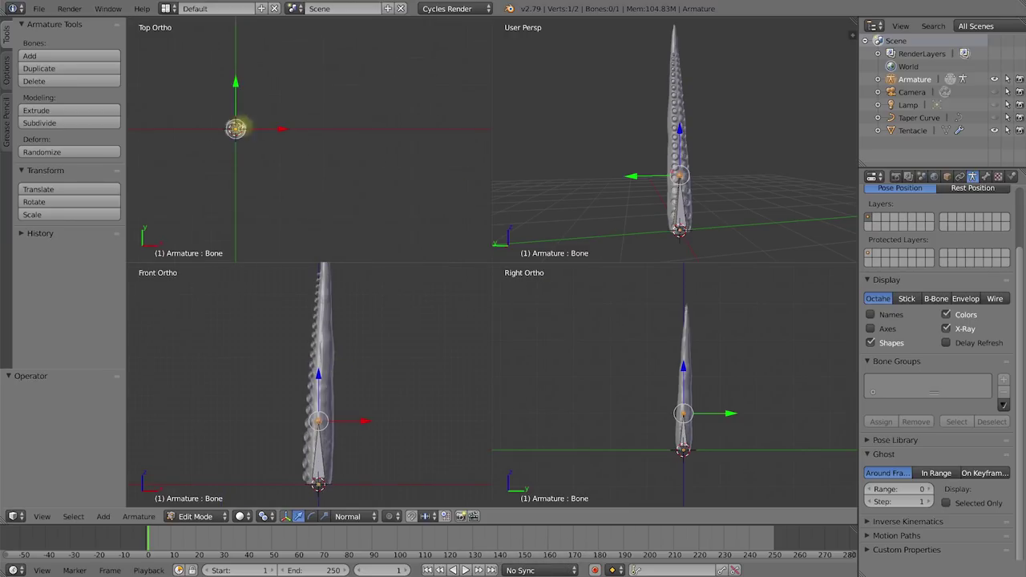
scroll(244, 135, up, 3)
shift+middle_drag(275, 141, 322, 155)
scroll(706, 377, up, 3)
shift+middle_drag(704, 371, 689, 393)
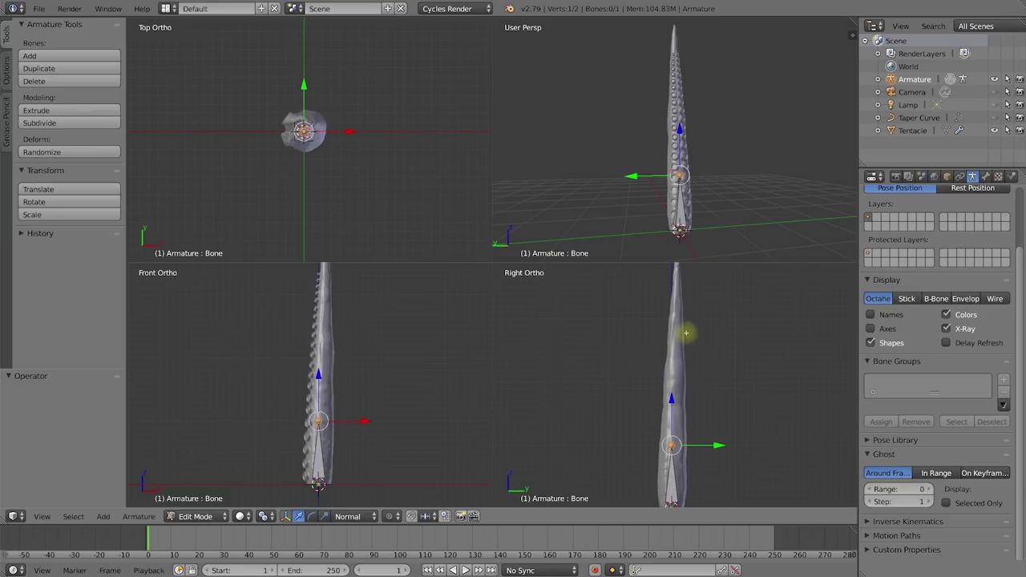
shift+scroll(682, 348, down, 2)
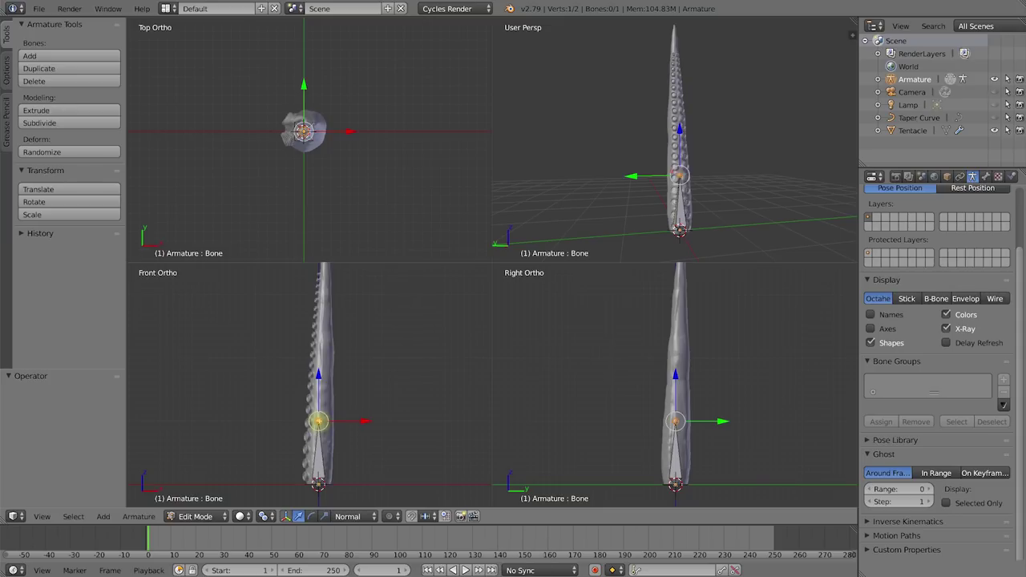
- Extrude three chained bones upward from the selected joint in the front view, rising about 0.91, 0.86 and 1.04 to near the tentacle's tip
key(e)
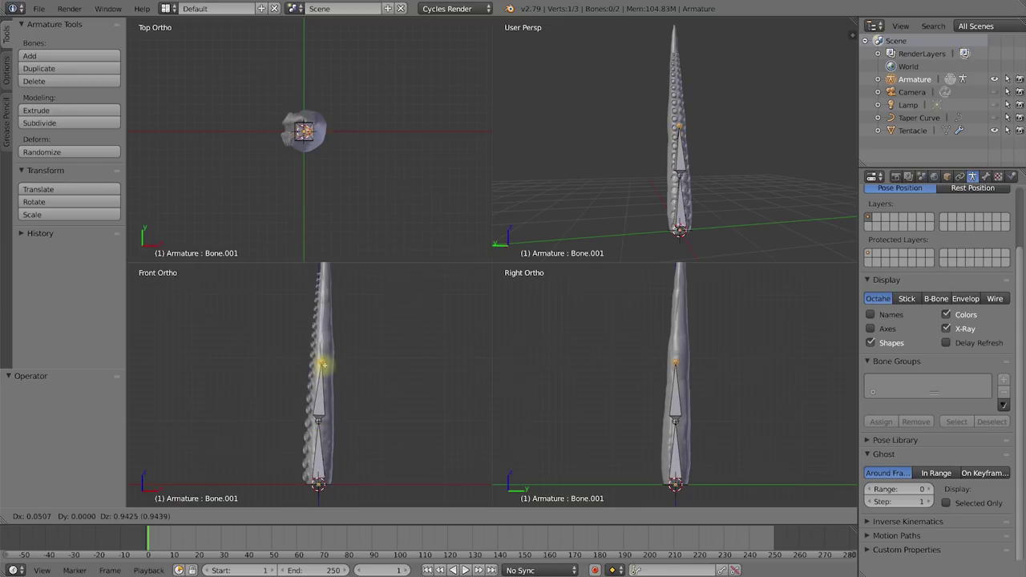
click(323, 365)
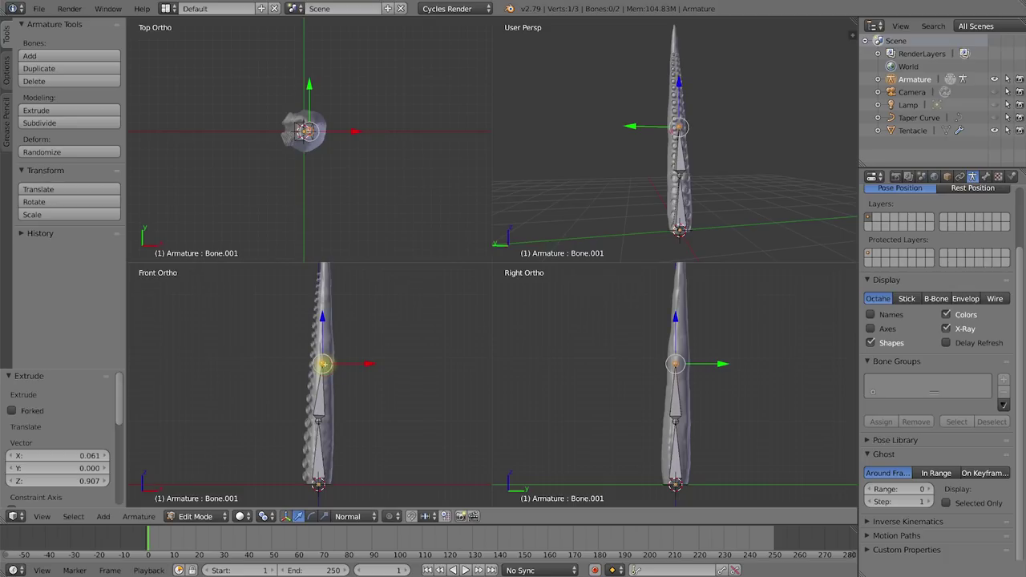
key(e)
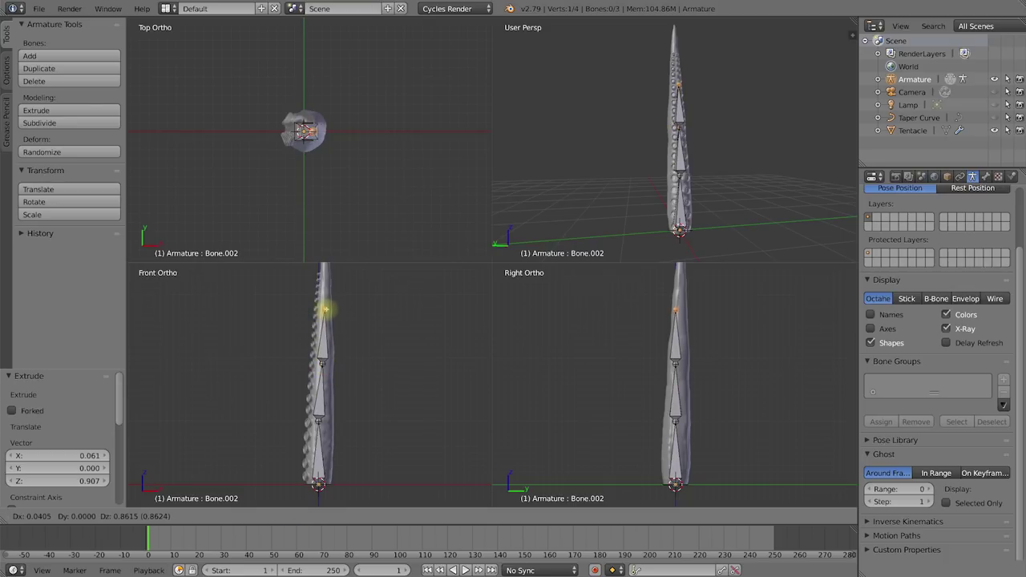
click(324, 308)
key(e)
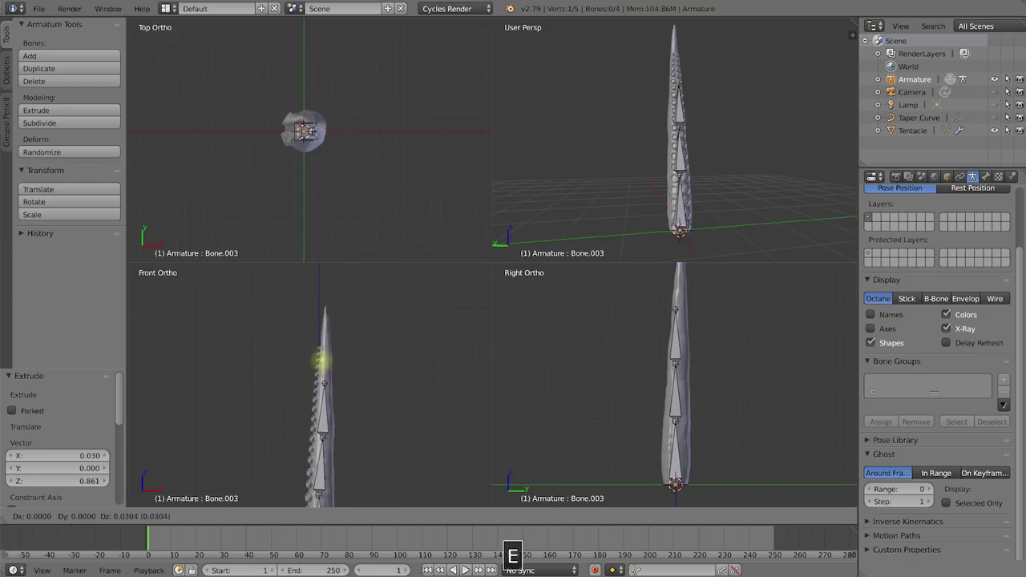
click(321, 302)
- Move the top bone's tip by about -0.086 along the Y axis of the Normal orientation
shift+middle_drag(717, 339, 683, 341)
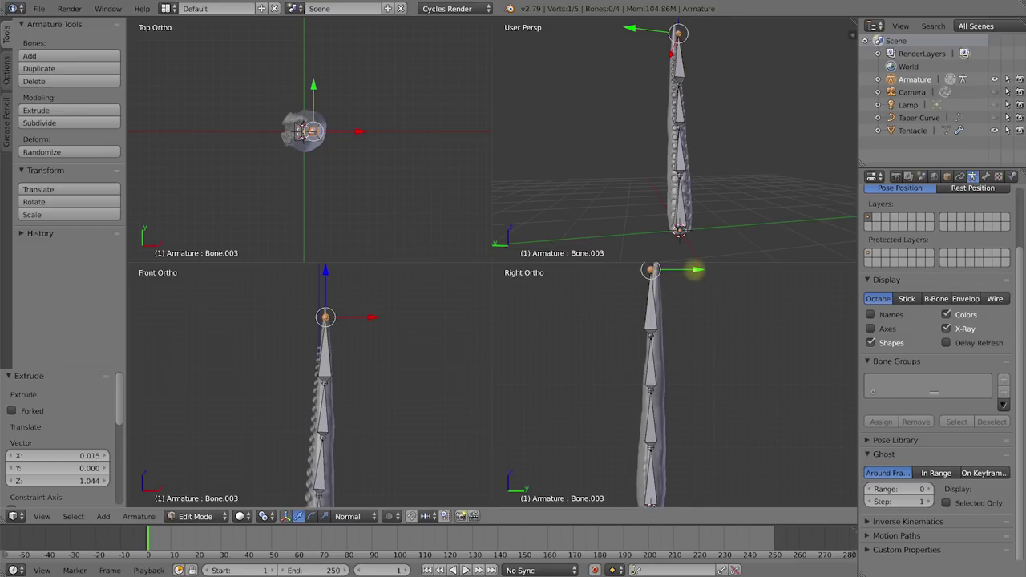
drag(695, 271, 697, 270)
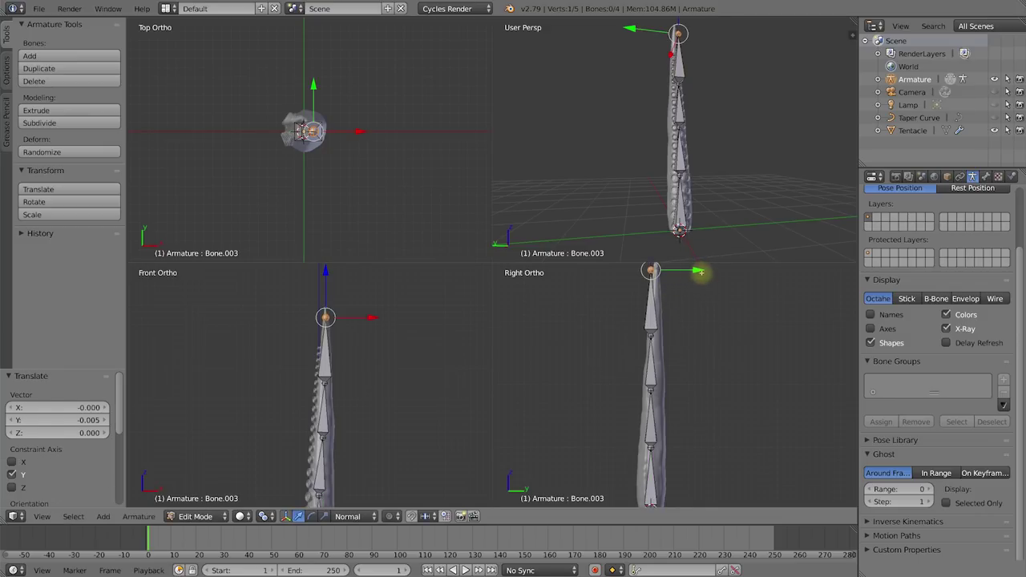
drag(697, 270, 681, 287)
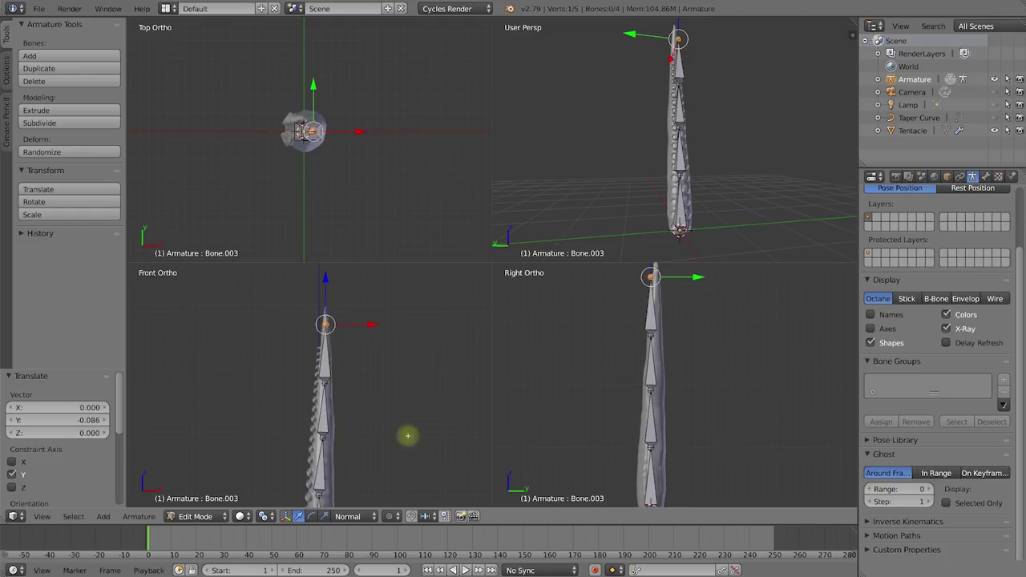
- Set the transform orientation to Global
click(264, 518)
click(277, 462)
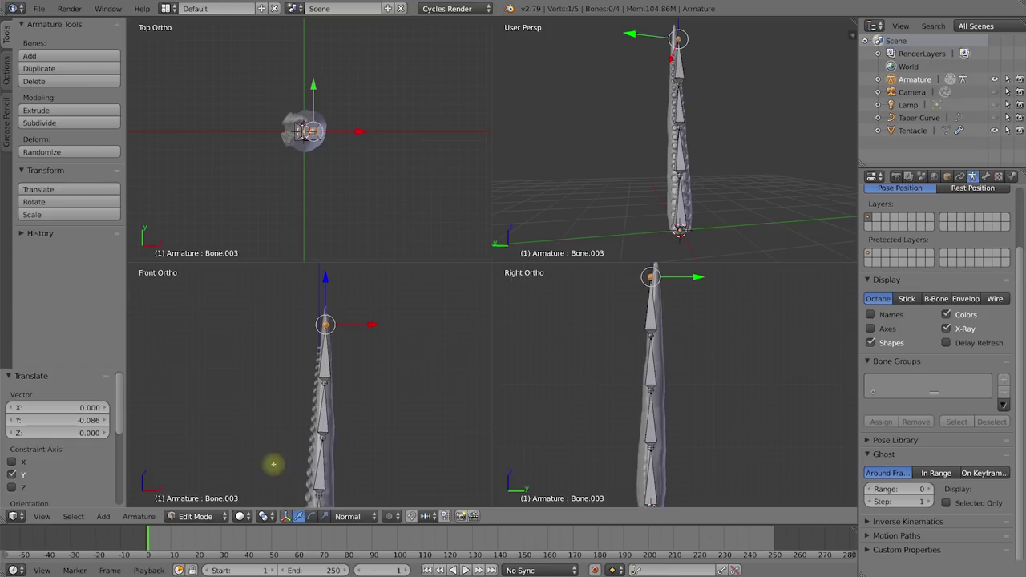
click(350, 516)
click(361, 502)
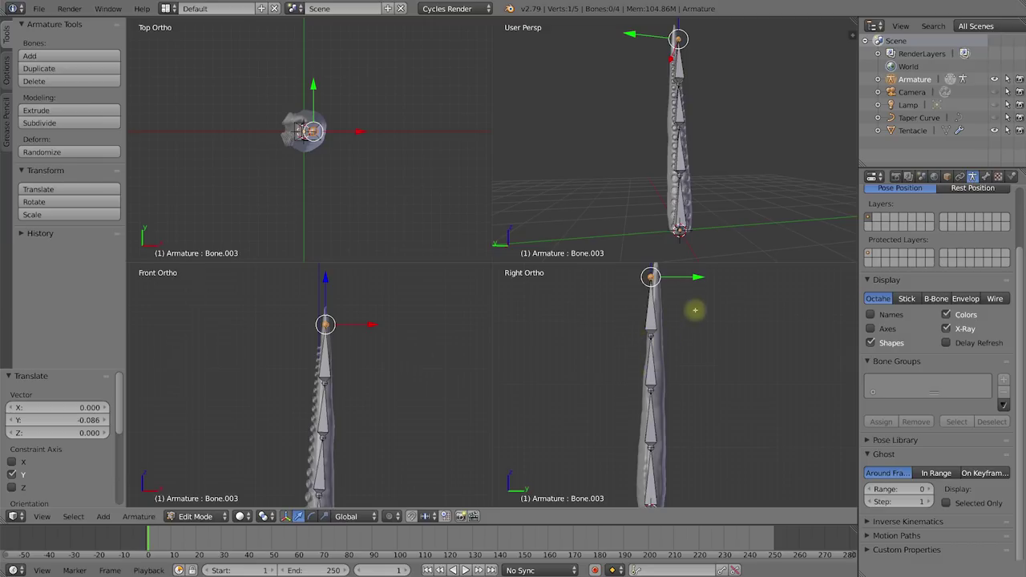
- Center the upper joints inside the tentacle along global Y, moving the second joint from the top about 0.071 and the third about 0.041
drag(697, 277, 698, 277)
right_click(650, 337)
drag(696, 337, 698, 339)
right_click(656, 390)
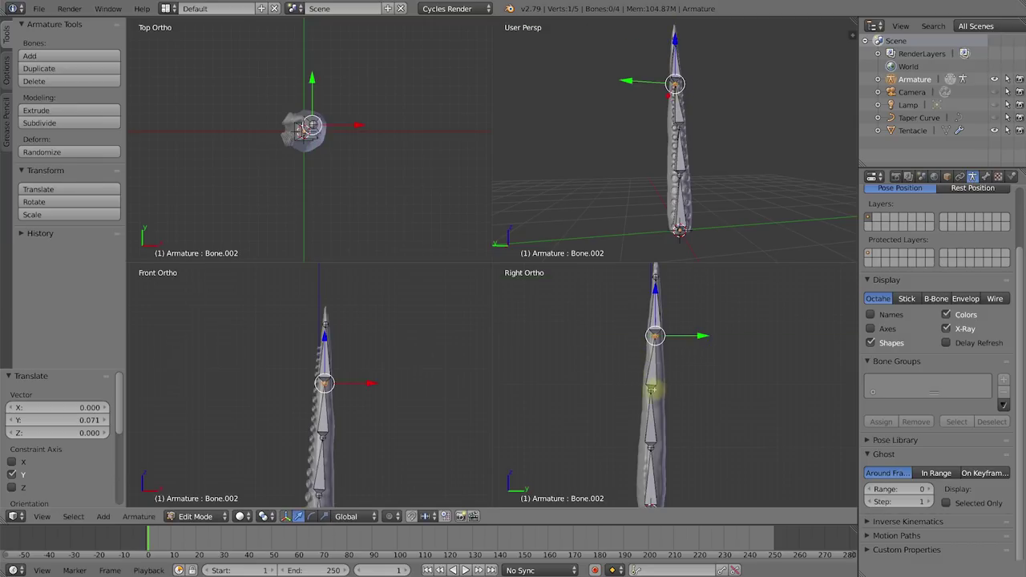
drag(694, 385, 699, 390)
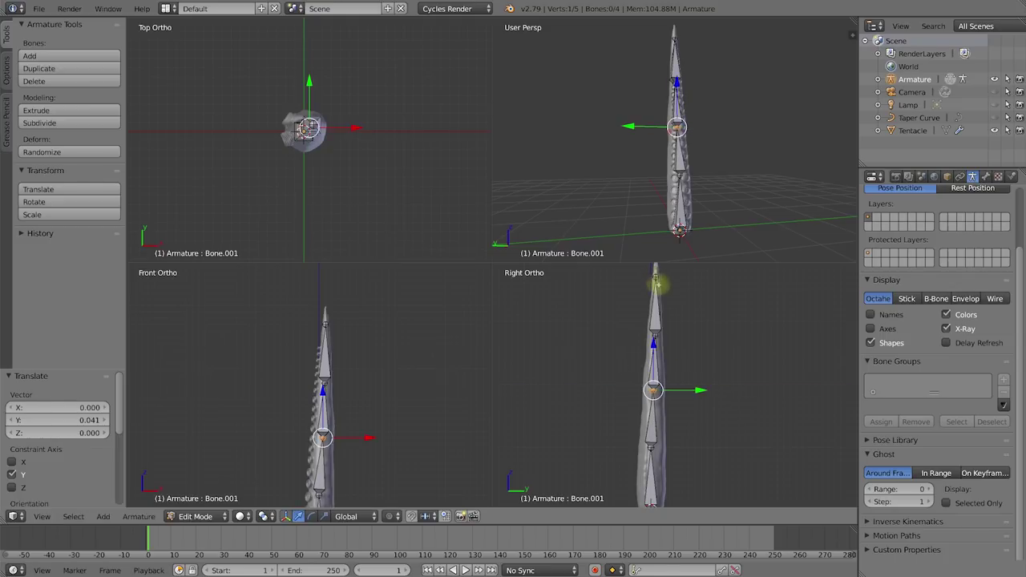
- Move the joint between the two lowest bones about 0.030 along X to center it in the front view
shift+middle_drag(327, 147, 360, 150)
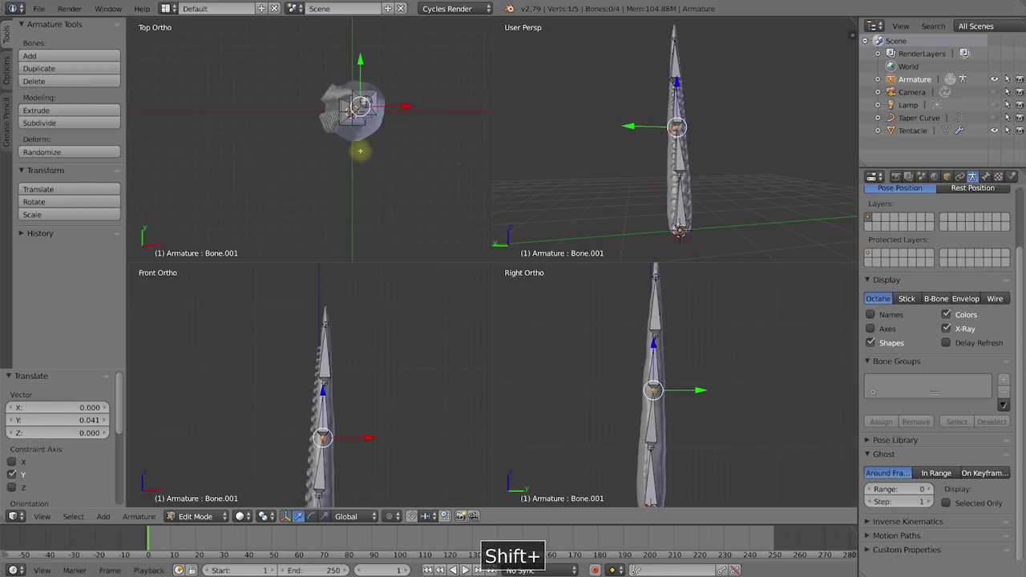
shift+middle_drag(360, 449, 375, 401)
right_click(353, 390)
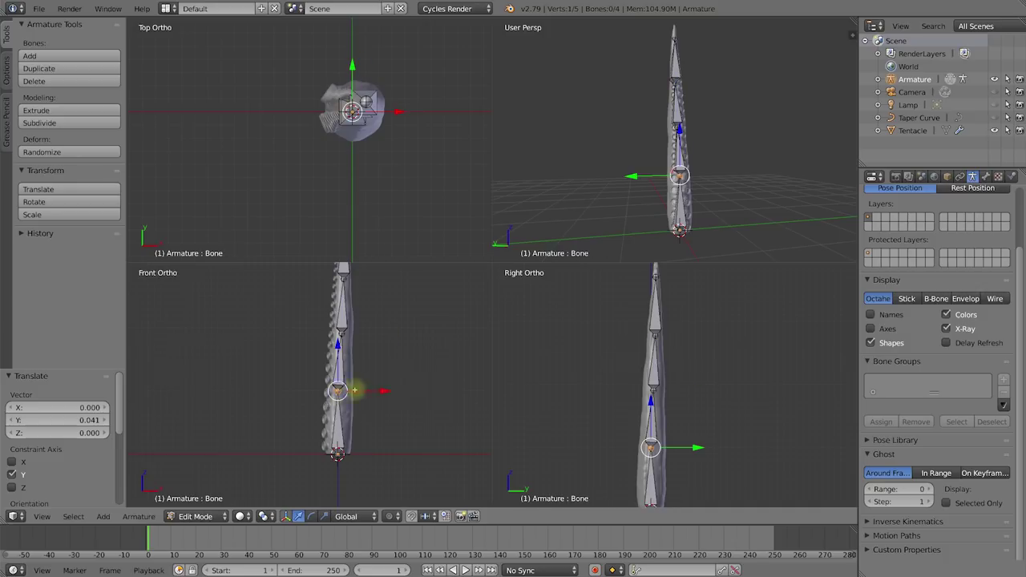
key(g)
key(x)
click(383, 391)
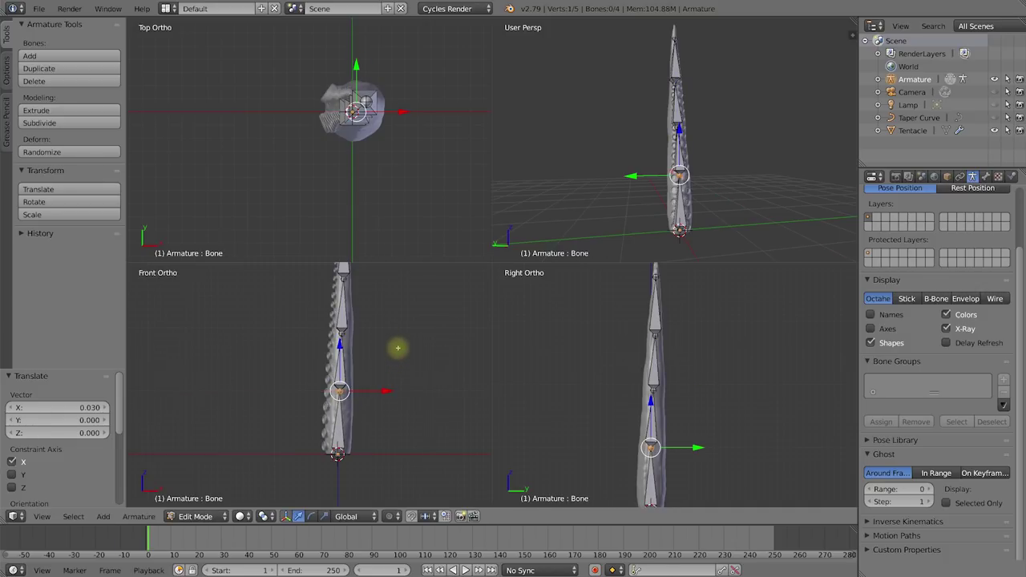
- Raise the top bone's tip about 0.057 along Z to reach the tentacle's tip, and return to the single perspective view
key(ctrl+alt+q)
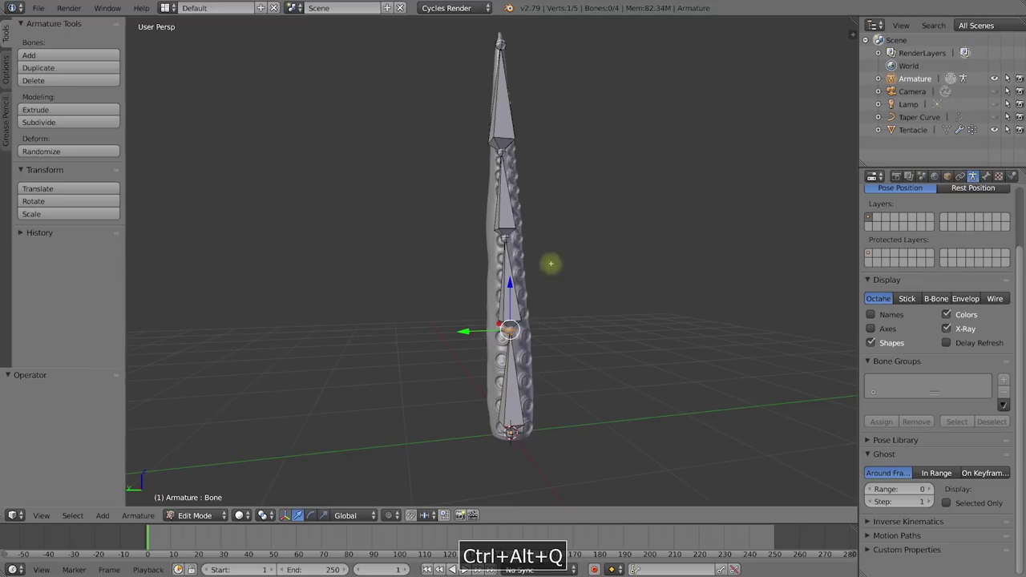
right_click(499, 41)
key(ctrl+alt+q)
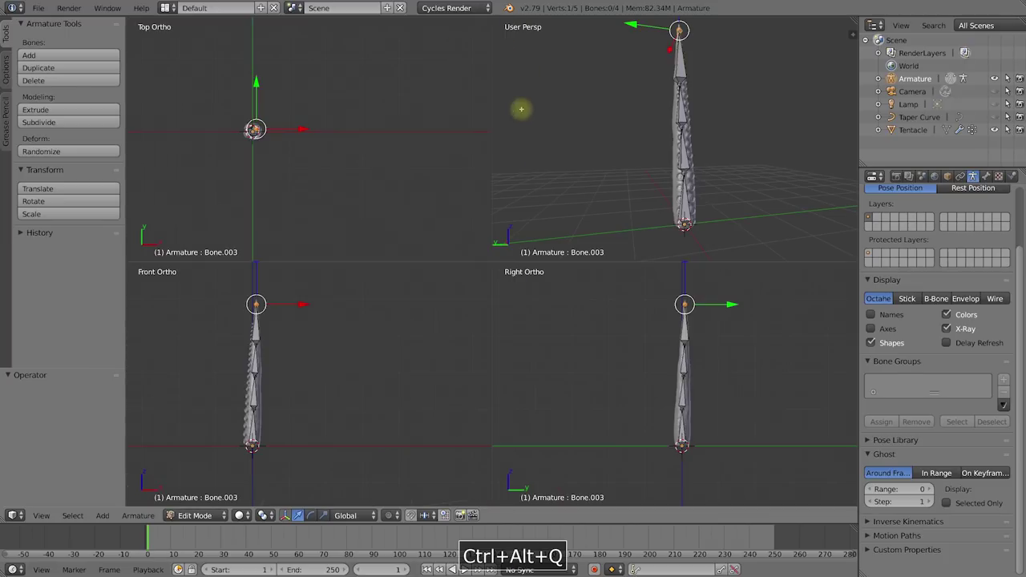
shift+middle_drag(256, 298, 310, 388)
scroll(310, 387, up, 3)
shift+scroll(384, 294, up, 2)
key(g)
click(383, 286)
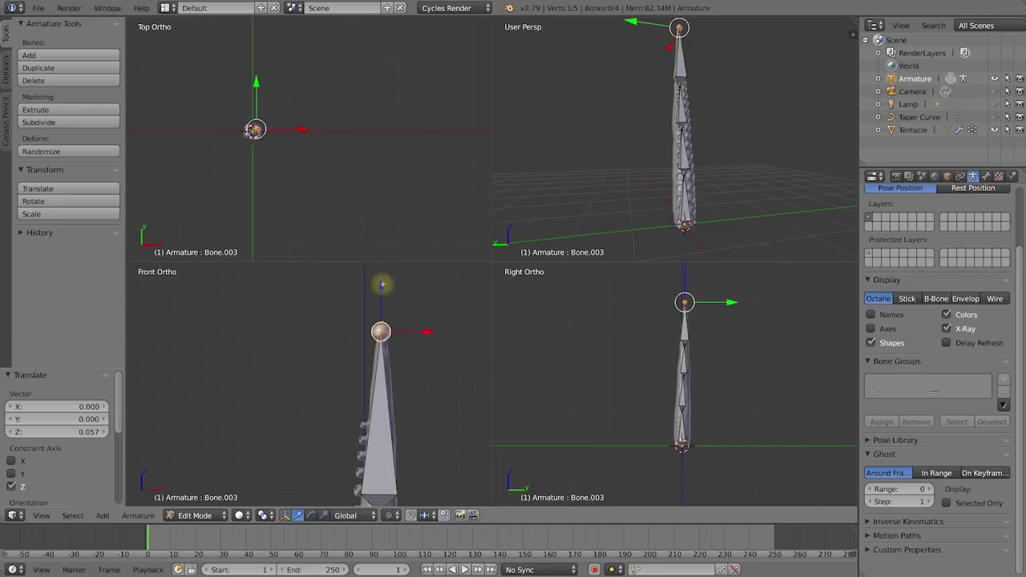
key(ctrl+alt+q)
middle_drag(440, 67, 540, 145)
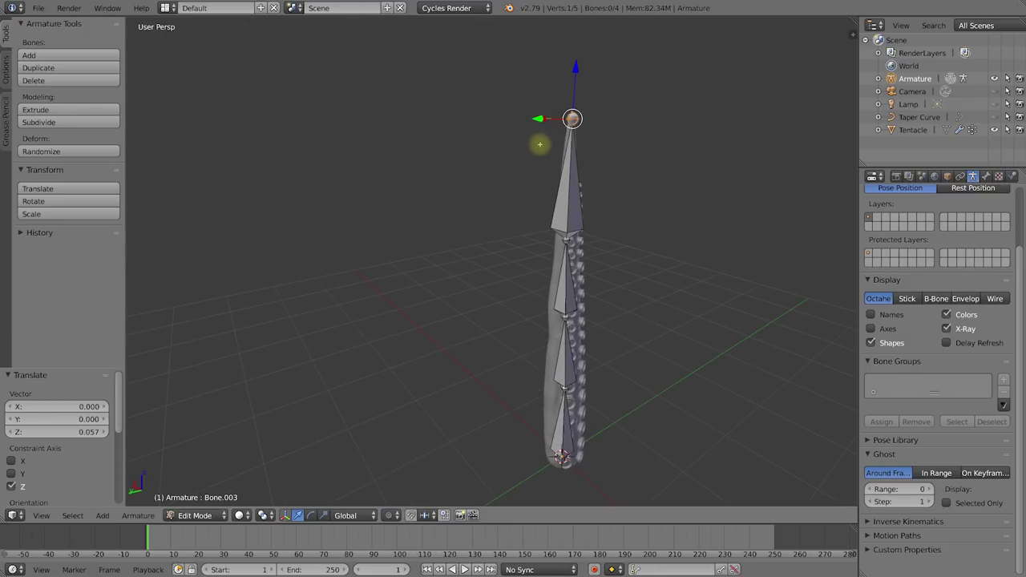
- Switch the armature to Pose Mode and select the top bone
click(198, 514)
click(200, 476)
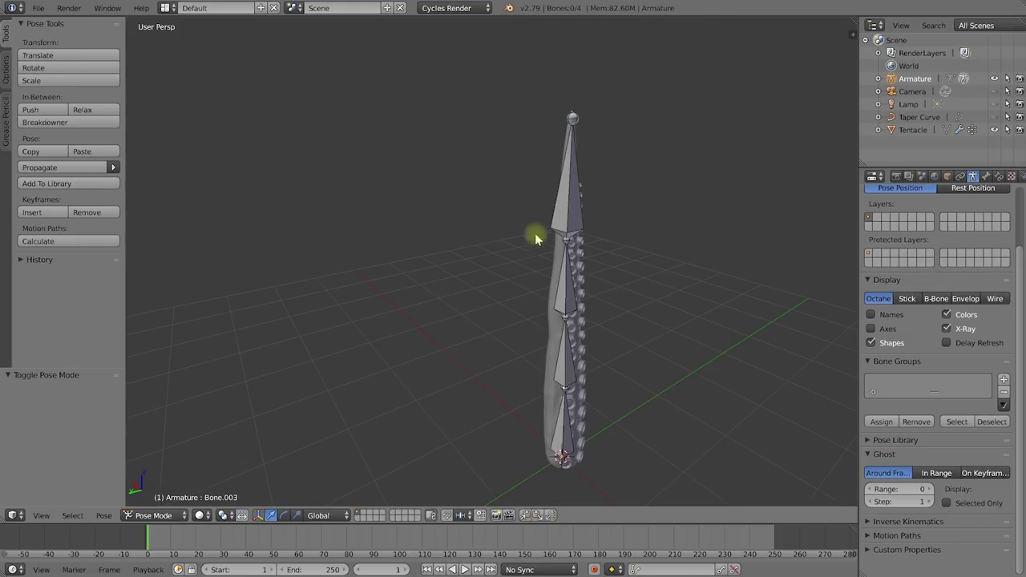
right_click(555, 210)
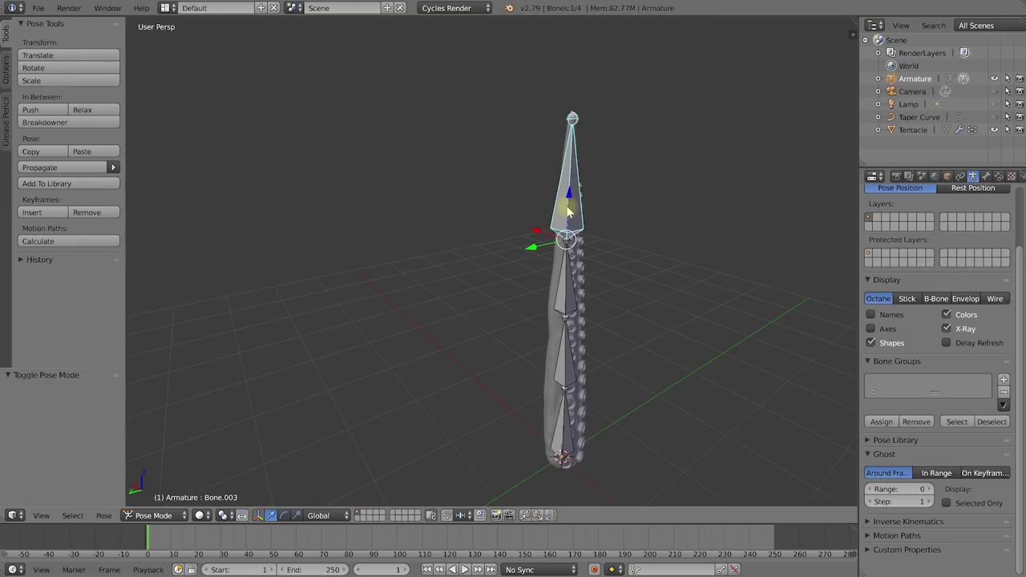
- Try rotating the top bone about -49.5°, and clear its pose rotation
key(r)
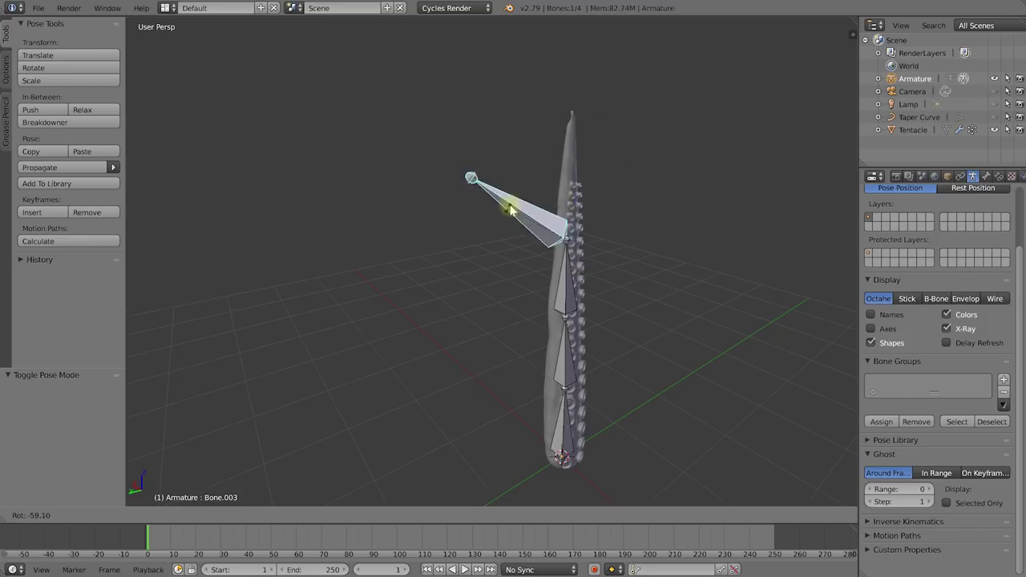
click(520, 207)
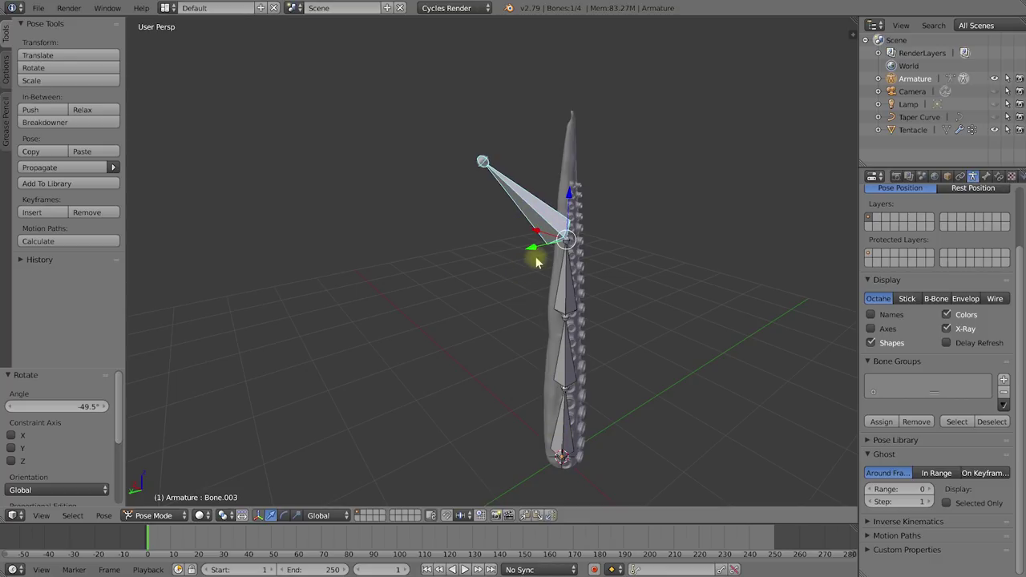
key(alt+r)
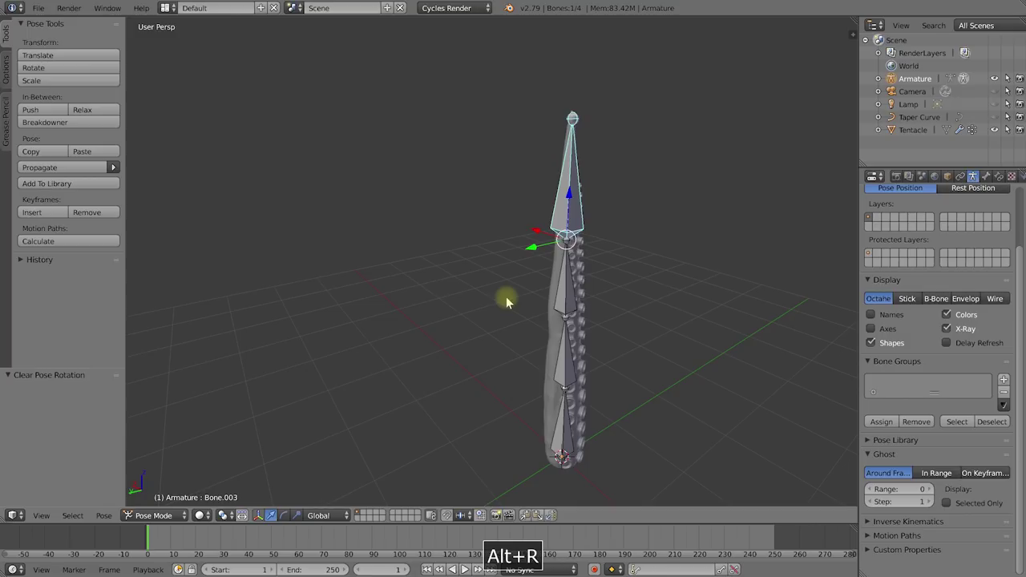
- Parent the Tentacle object to the Armature using Armature Deform With Automatic Weights
middle_drag(513, 304, 607, 270)
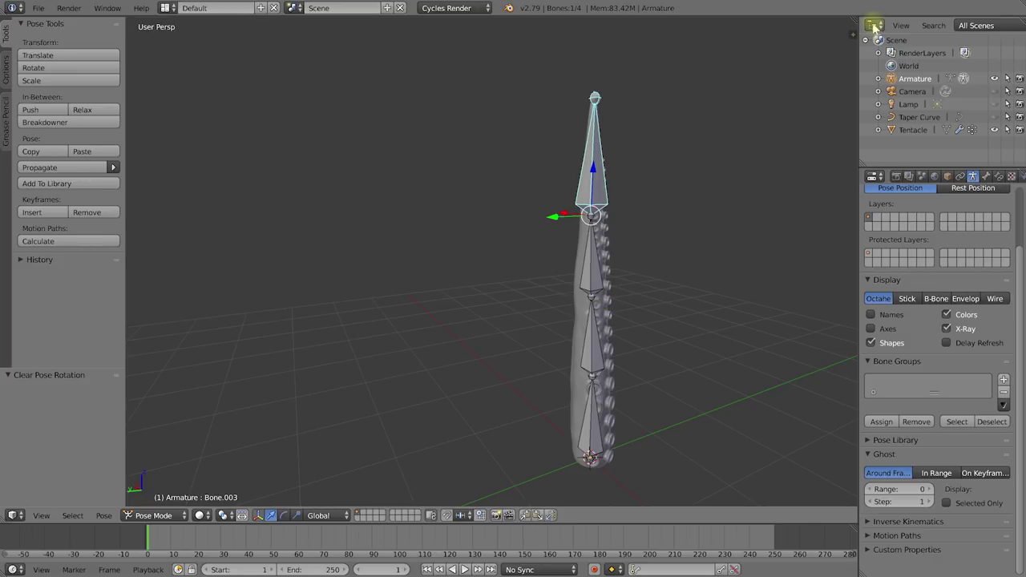
click(895, 132)
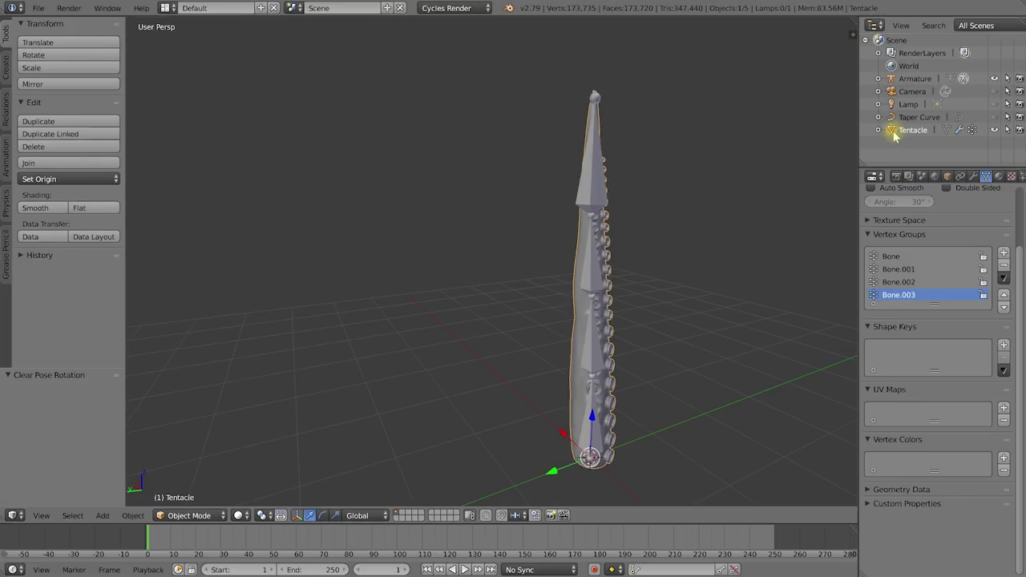
drag(892, 133, 892, 80)
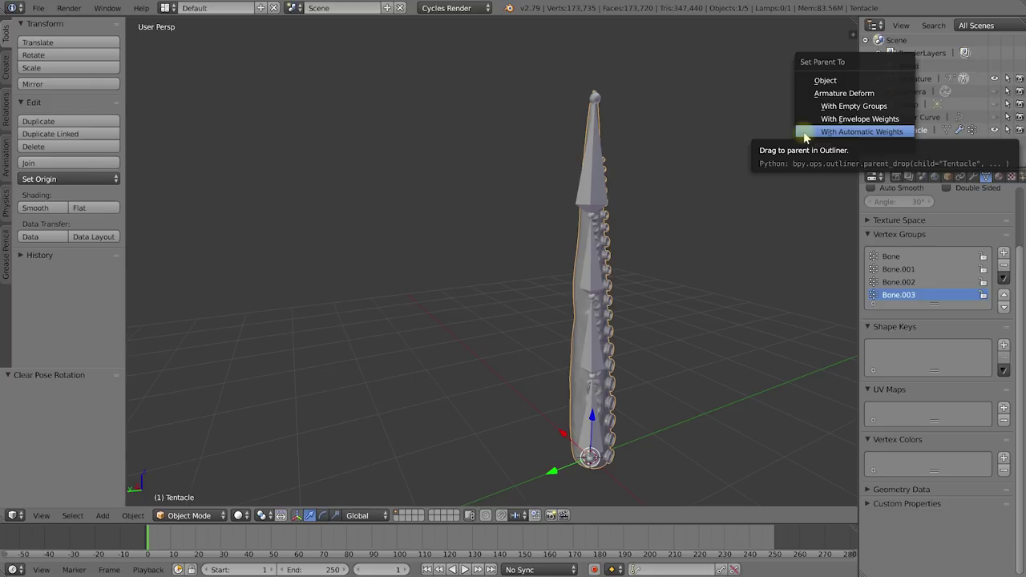
- Select the top bone in Pose Mode and rotate it about -29.6° to test the tentacle's deformation
right_click(595, 182)
key(ctrl+Tab)
click(152, 515)
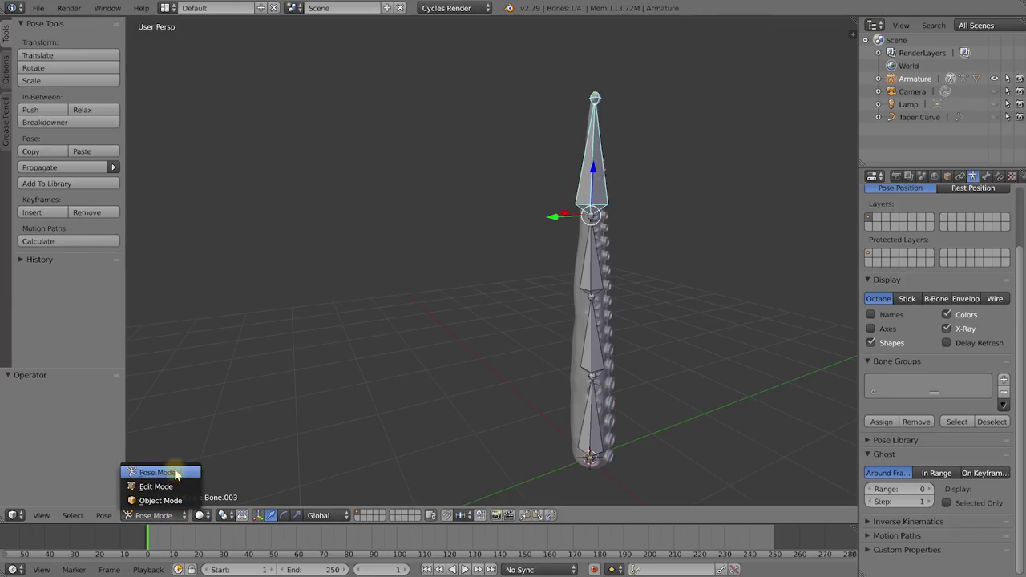
click(175, 473)
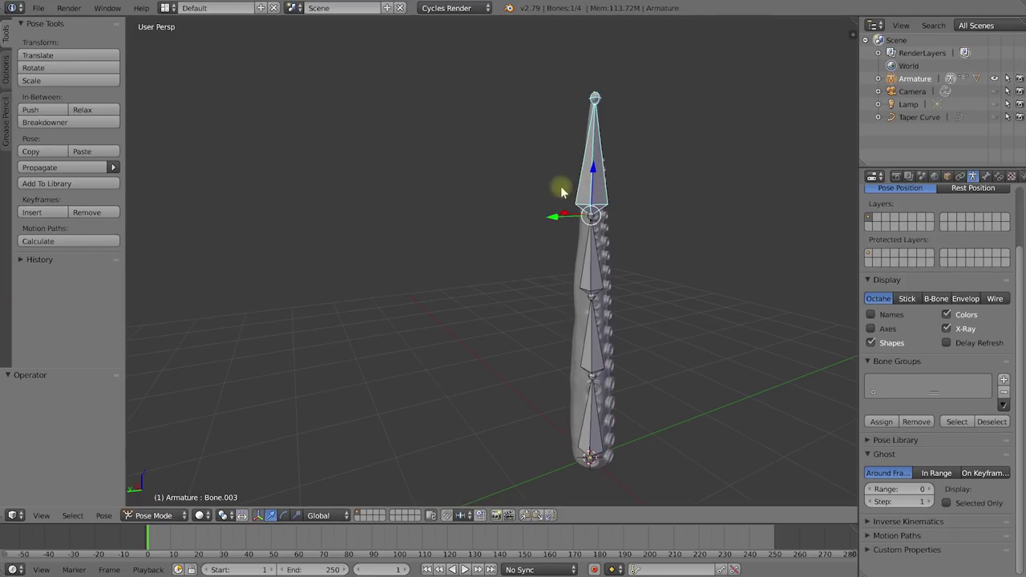
key(r)
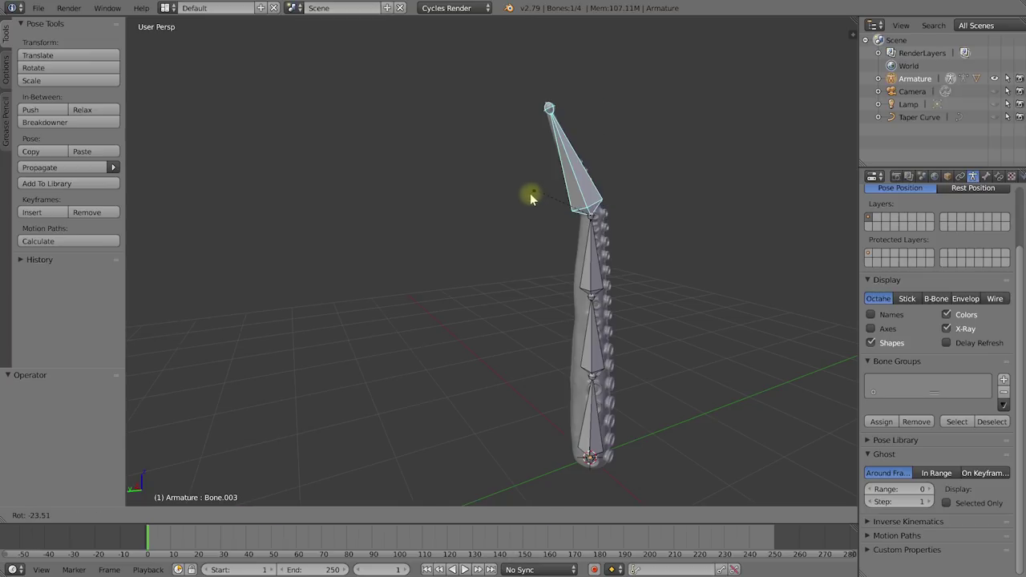
click(590, 177)
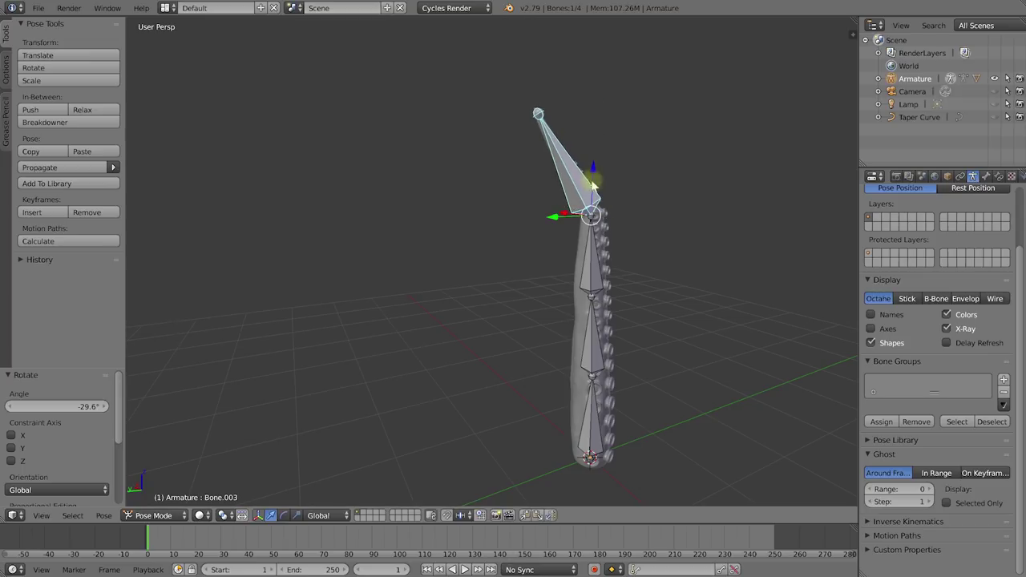
middle_drag(614, 222, 577, 195)
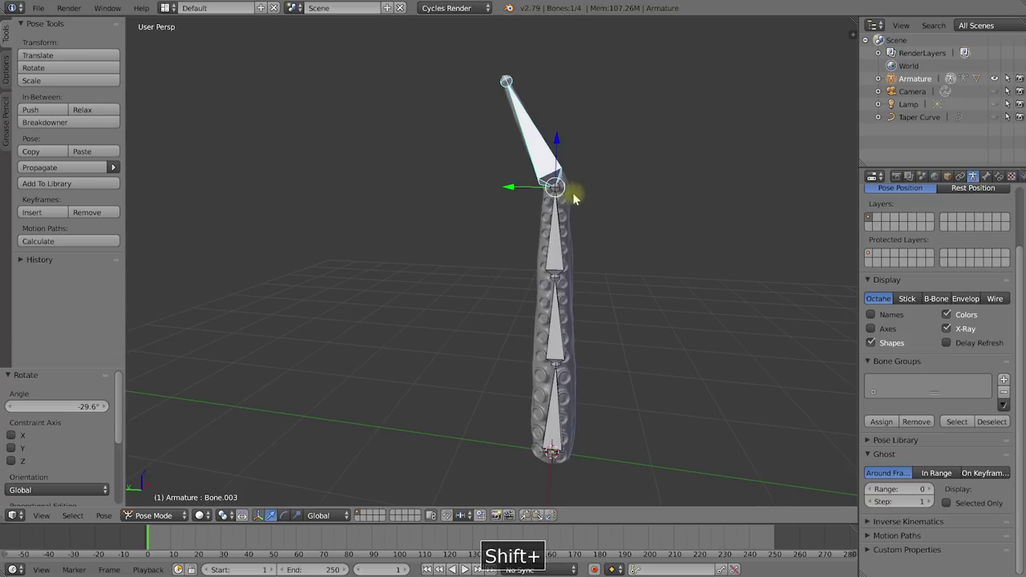
key(r)
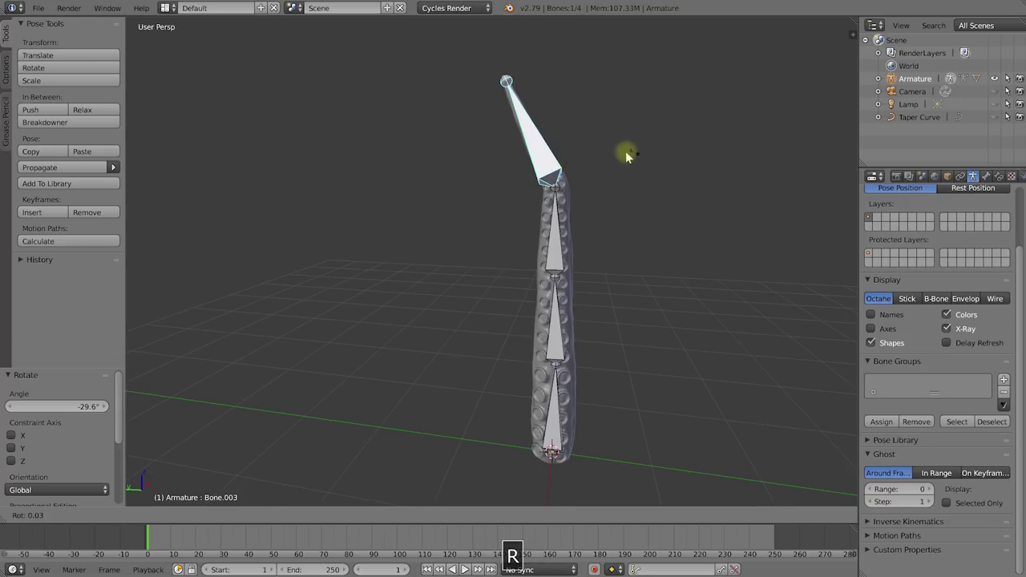
key(Escape)
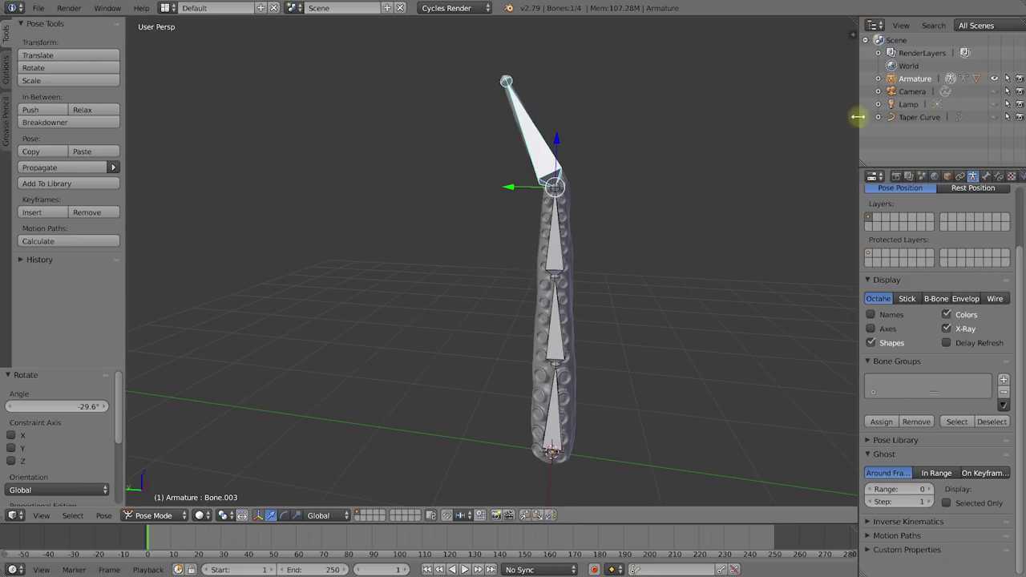
- Turn off the viewport display of the Tentacle's Subdivision Surface modifier
click(877, 79)
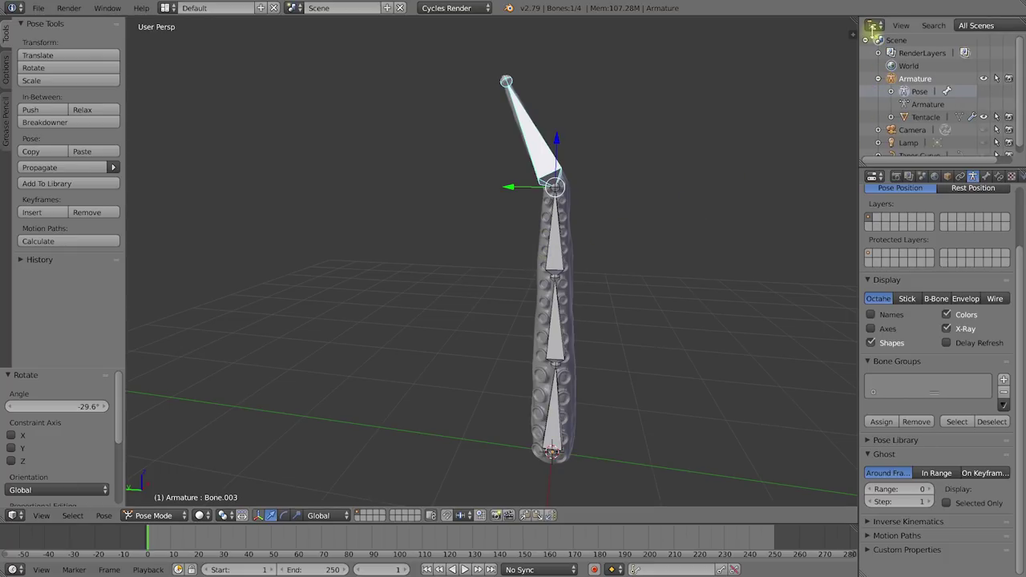
click(922, 117)
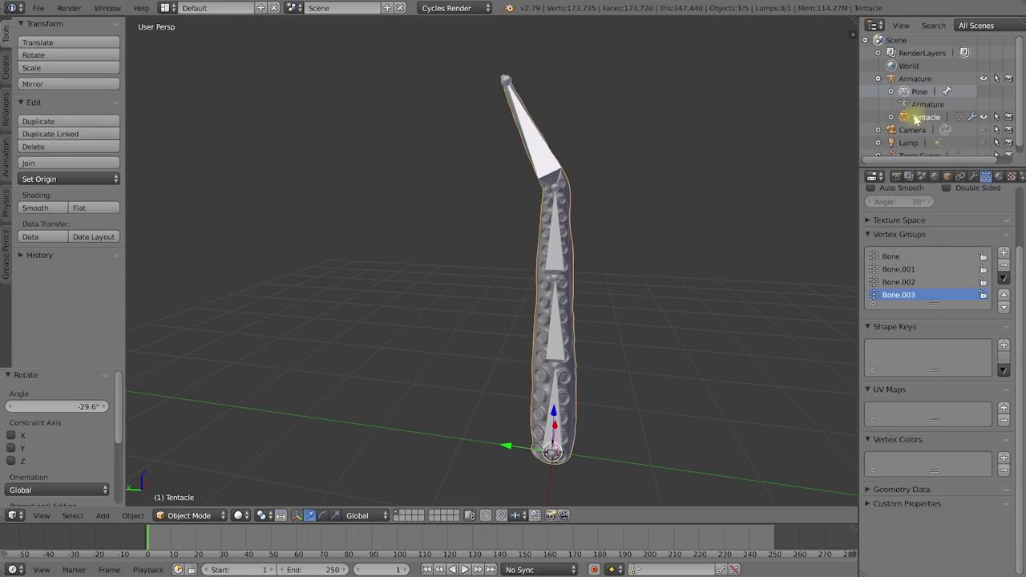
click(973, 178)
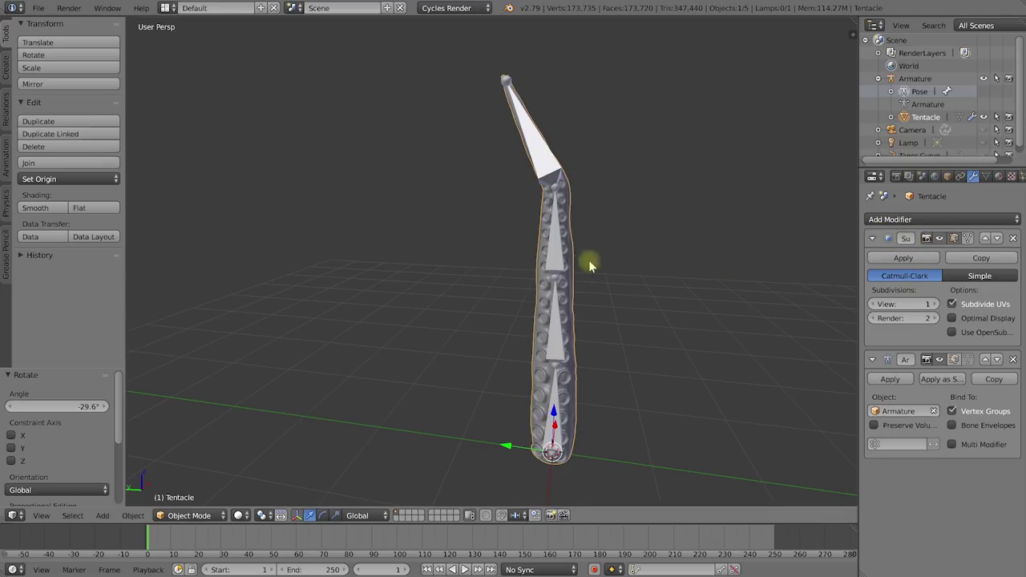
click(940, 240)
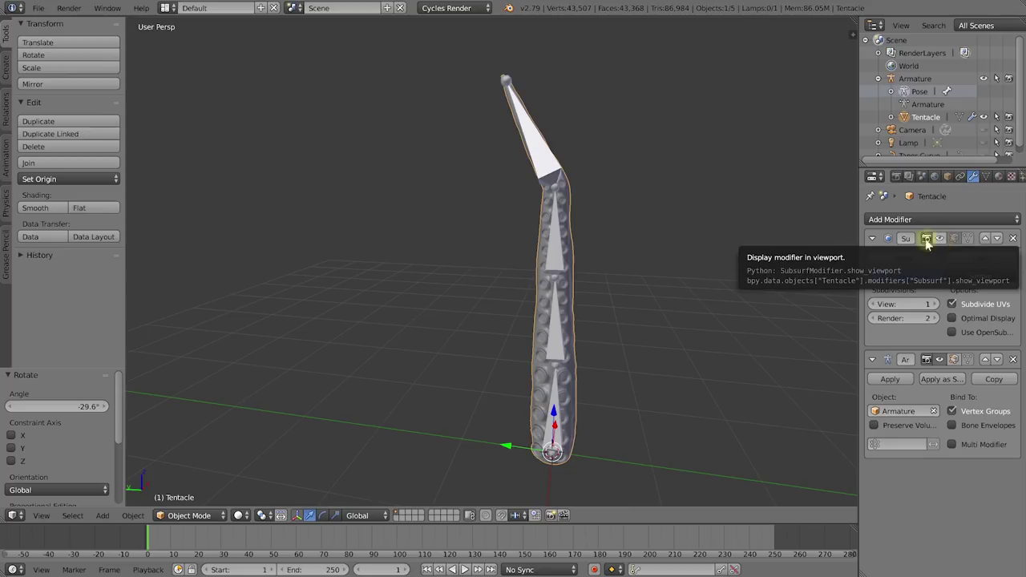
- Rotate the top bone by about -33.1° and the bone directly below it by about 26.5°
right_click(545, 161)
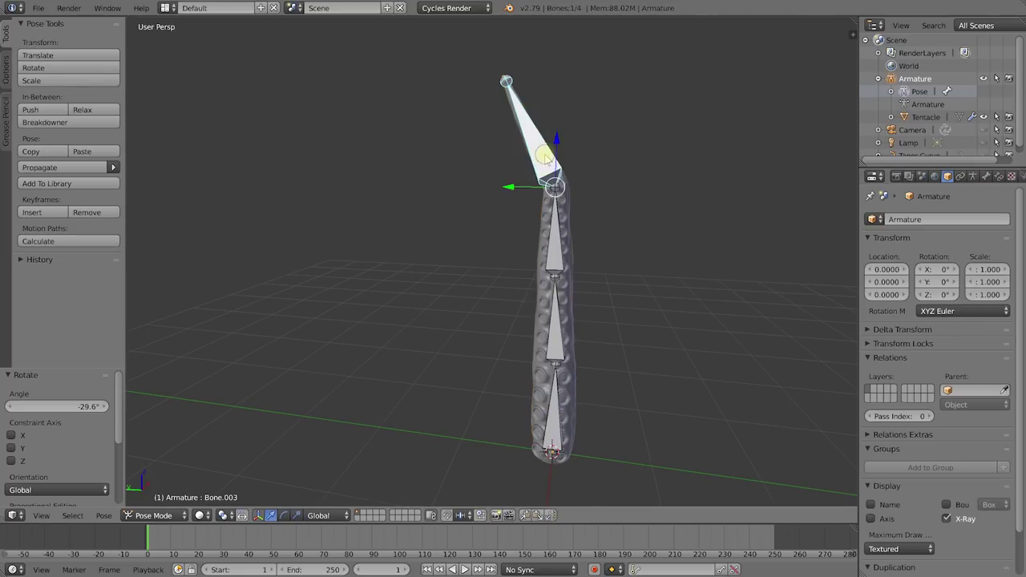
key(r)
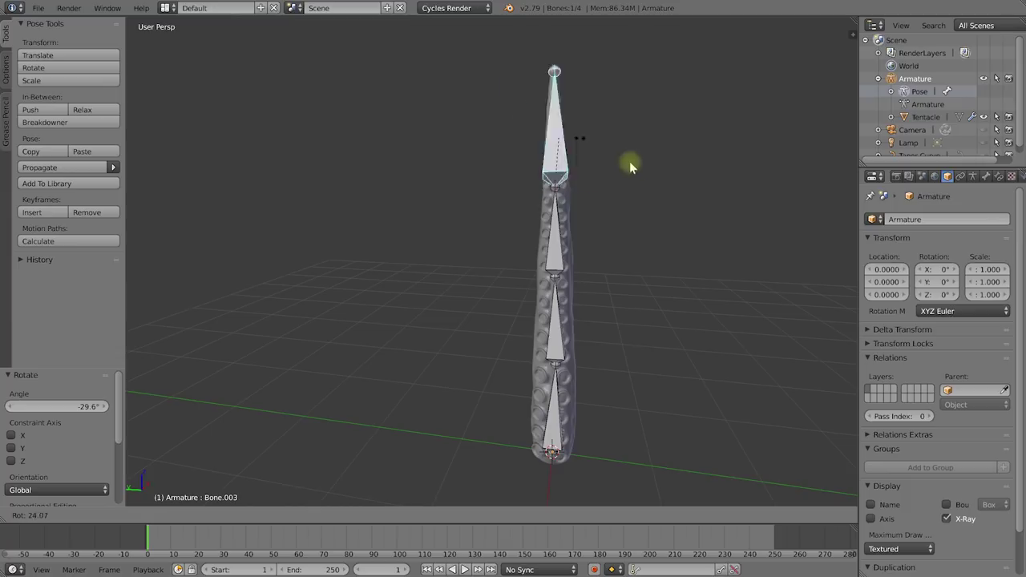
click(503, 146)
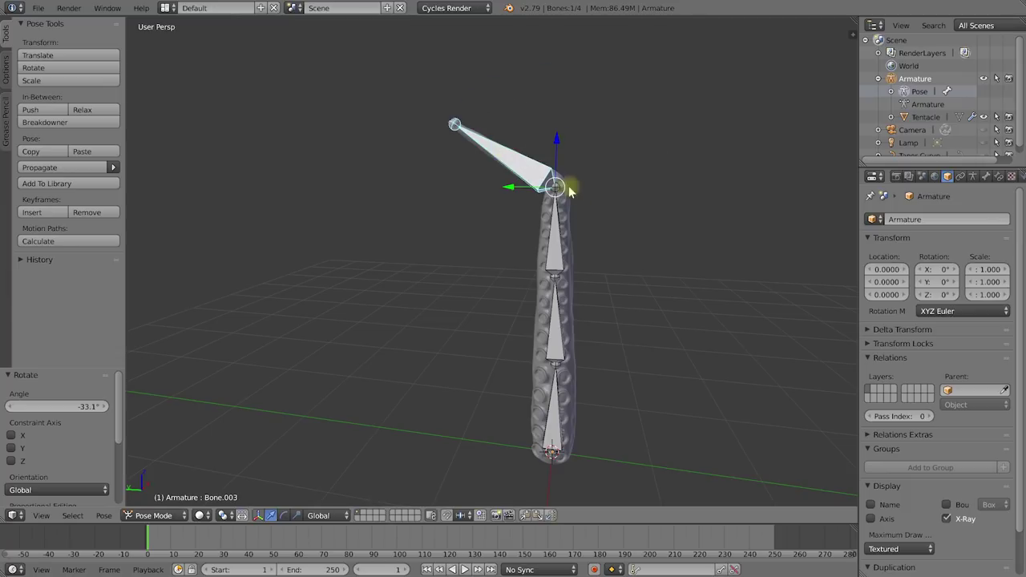
right_click(550, 271)
key(r)
click(577, 272)
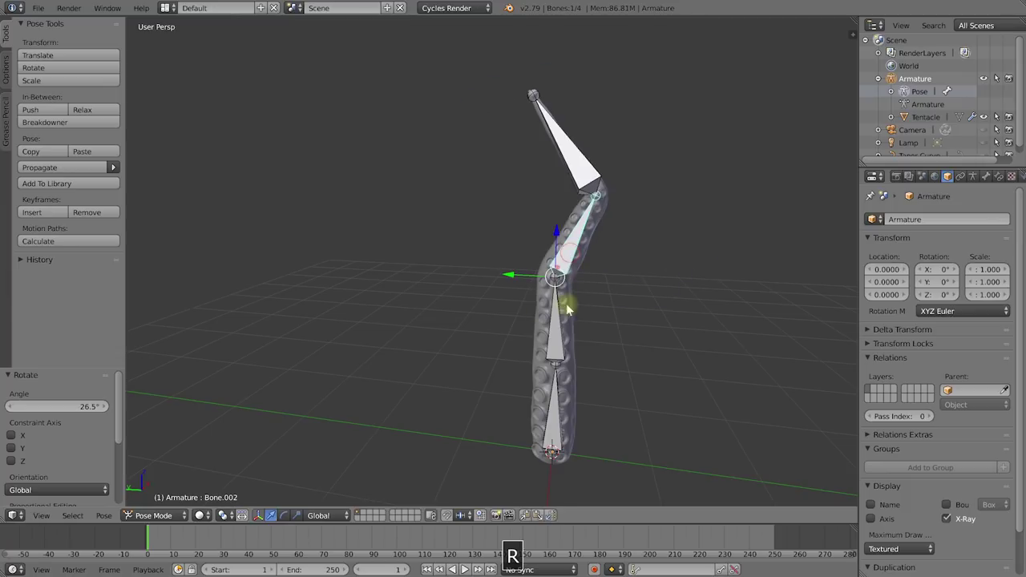
- Bend the lower tentacle by rotating the second-lowest bone about -42.5°, the base bone about -17.2°, and the second-lowest bone again about 18°
right_click(558, 340)
key(r)
click(524, 327)
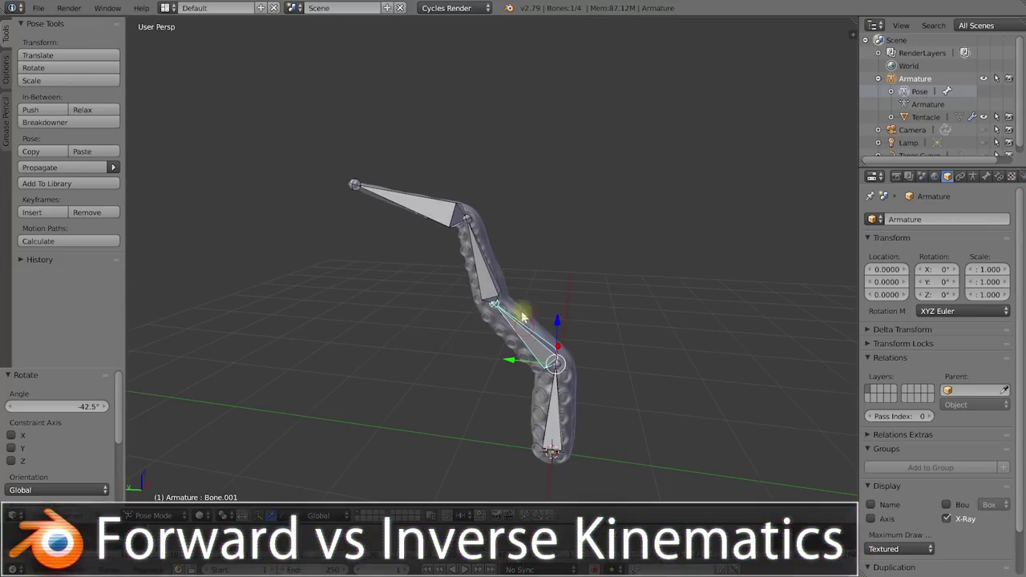
right_click(548, 421)
key(r)
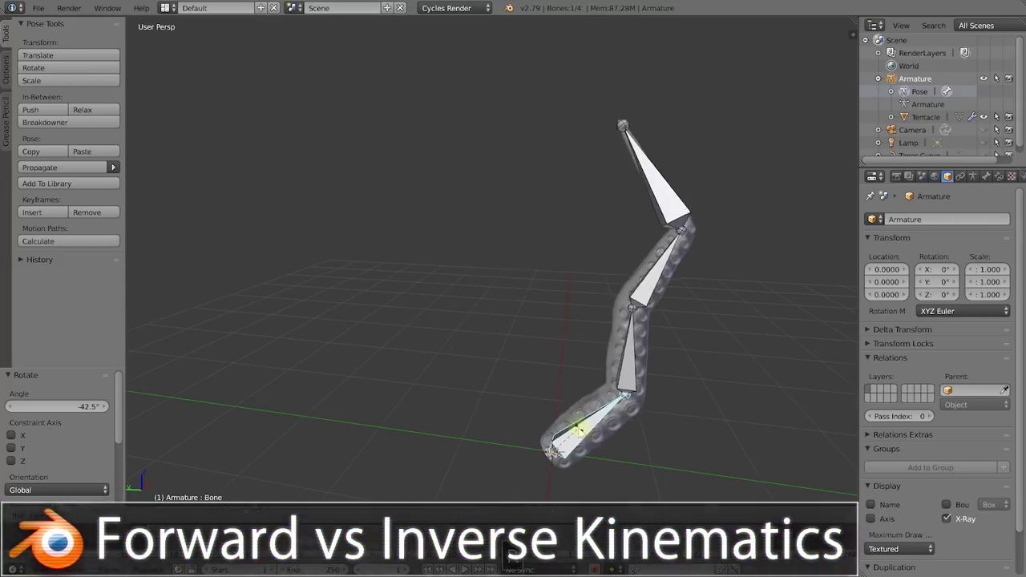
click(529, 366)
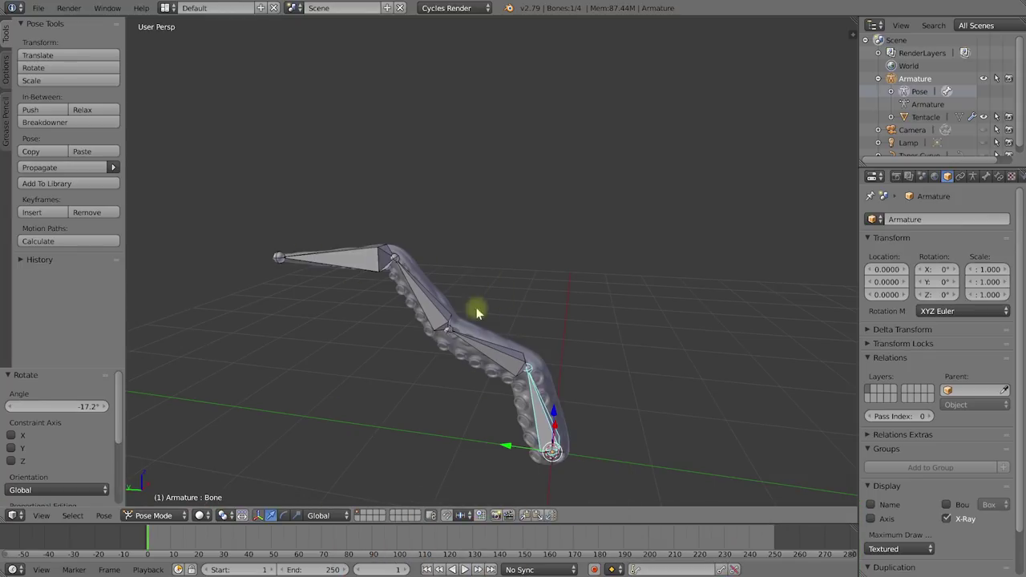
right_click(507, 366)
key(r)
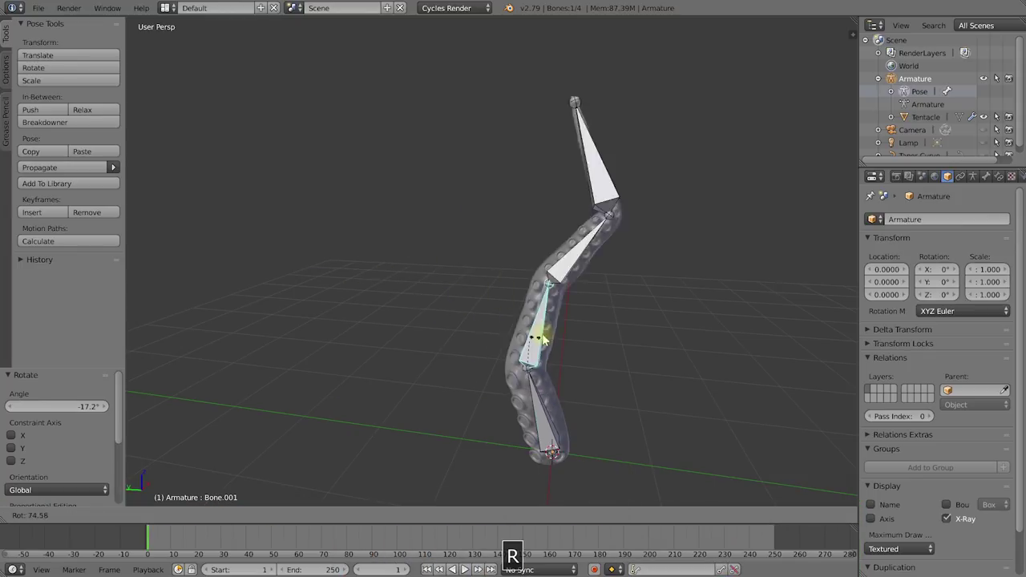
click(476, 329)
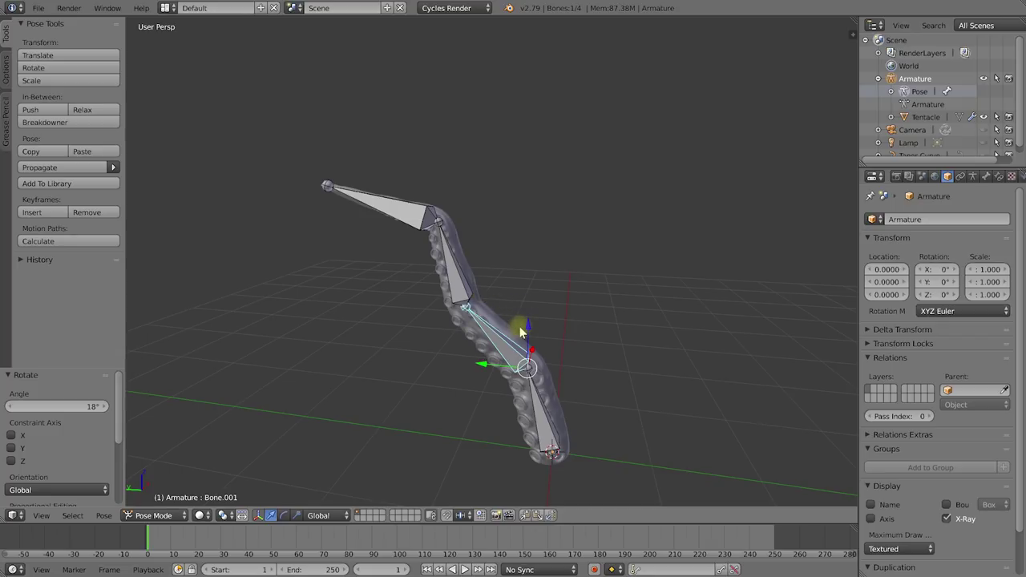
- Clear the pose rotation of all four bones to straighten the tentacle
key(a)
key(a)
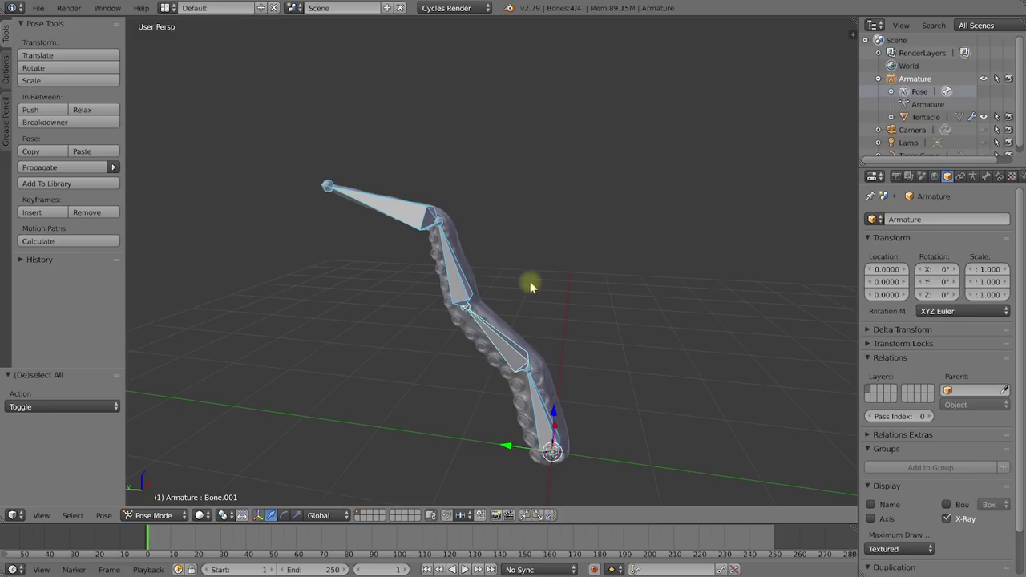
key(alt+r)
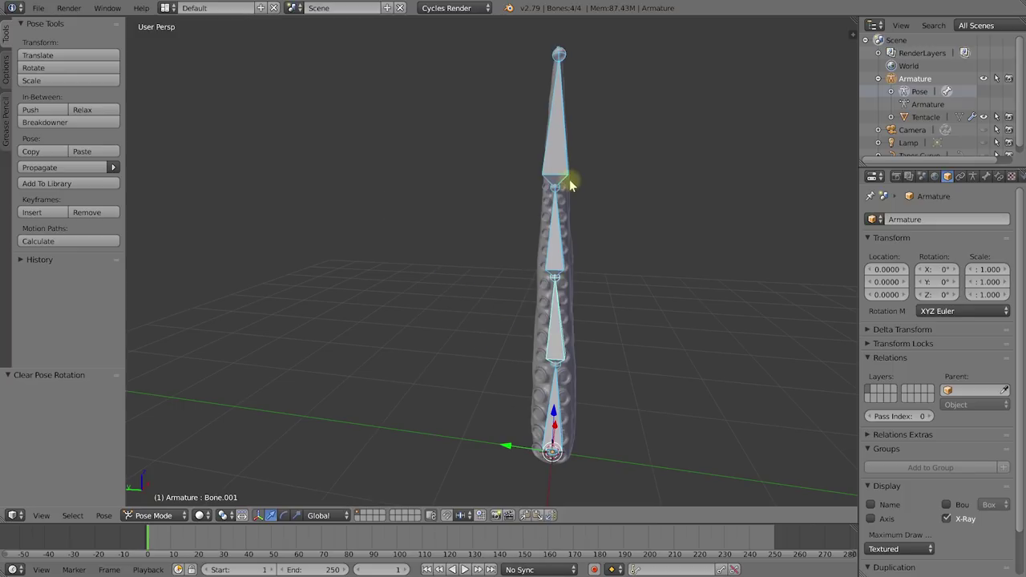
mouse_move(579, 227)
middle_down()
mouse_move(620, 222)
mouse_move(563, 233)
middle_up()
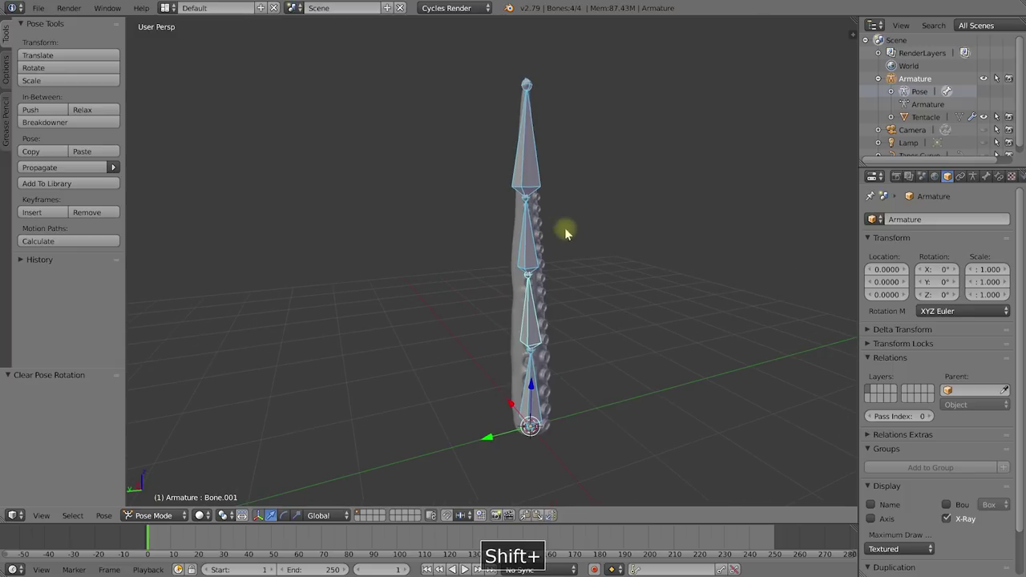
- Add an Inverse Kinematics bone constraint to the top bone of the armature
right_click(528, 164)
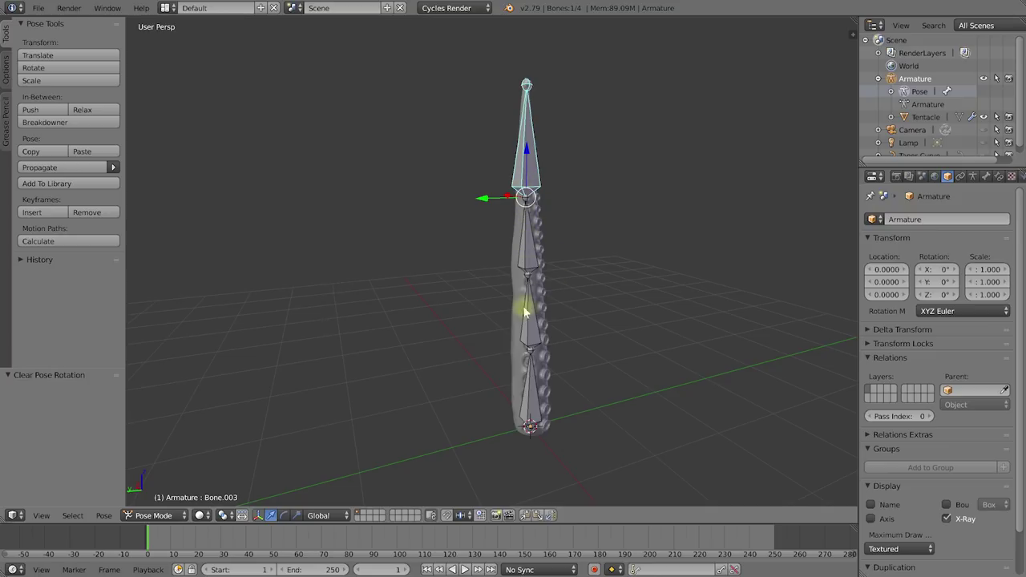
right_click(528, 405)
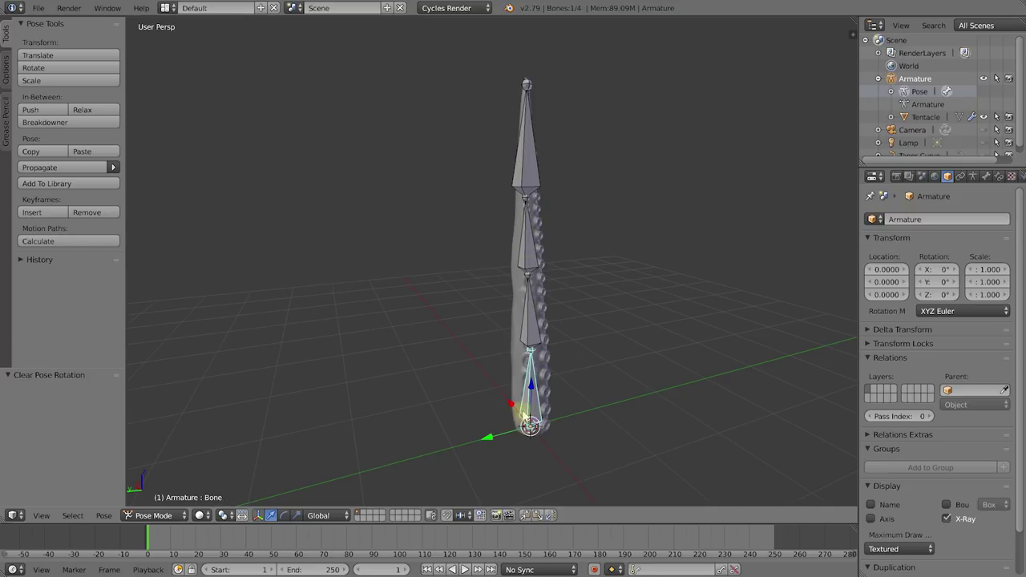
right_click(525, 153)
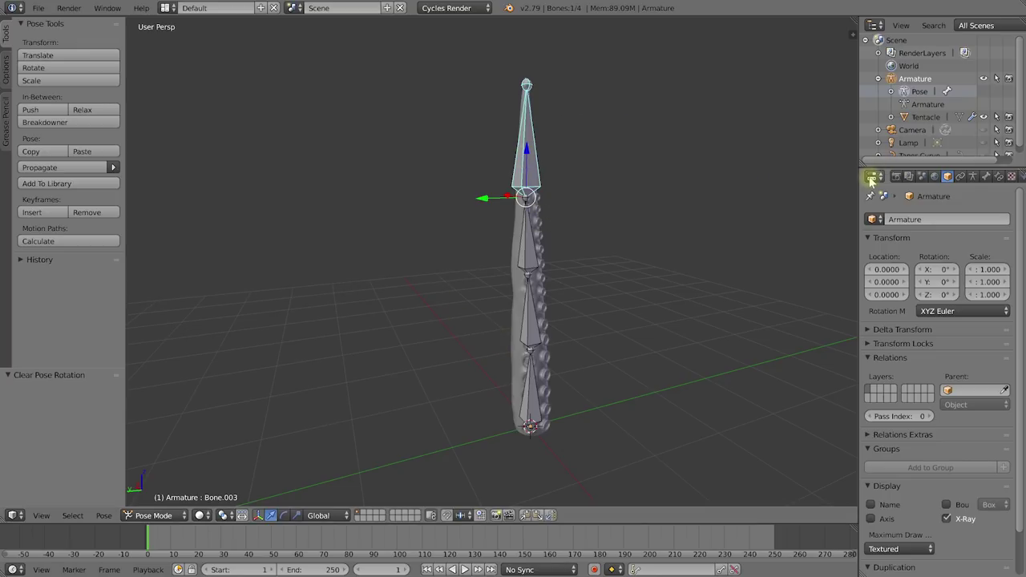
click(998, 176)
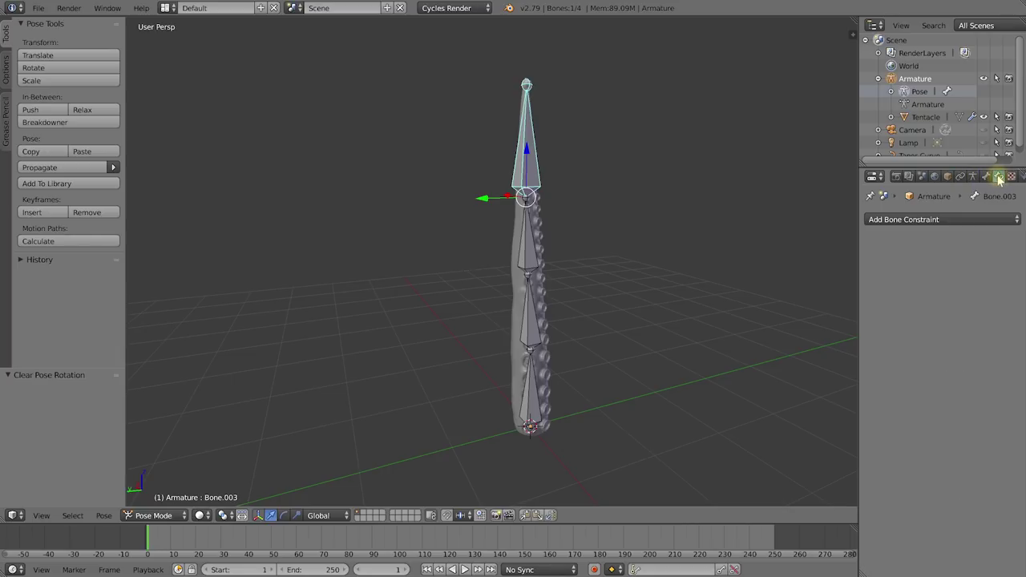
click(953, 220)
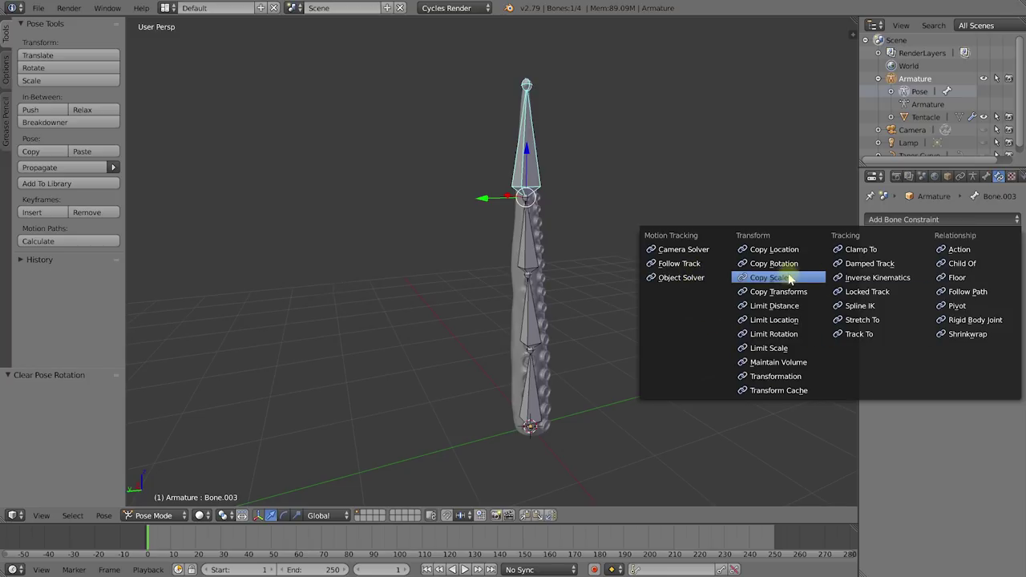
click(910, 278)
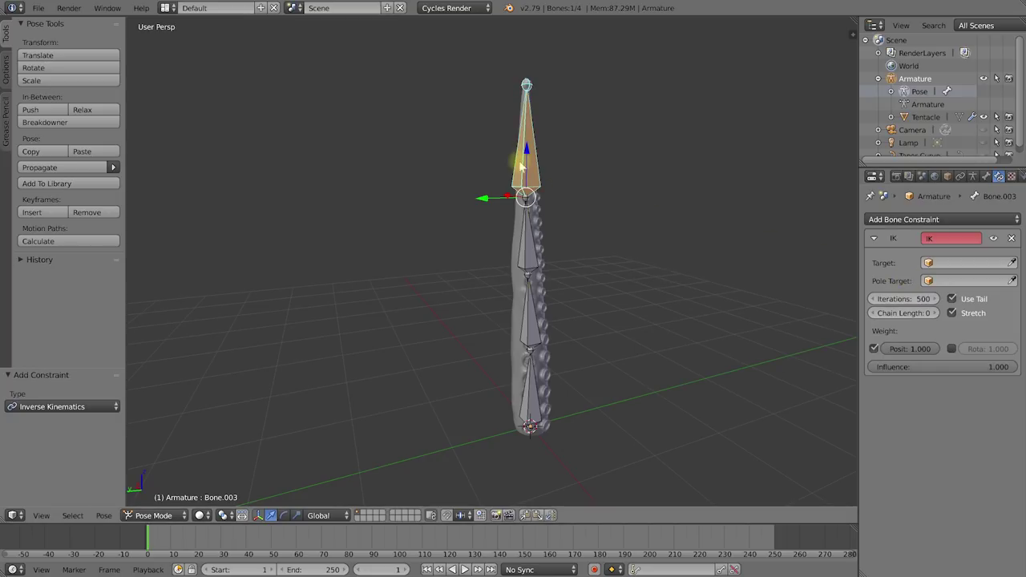
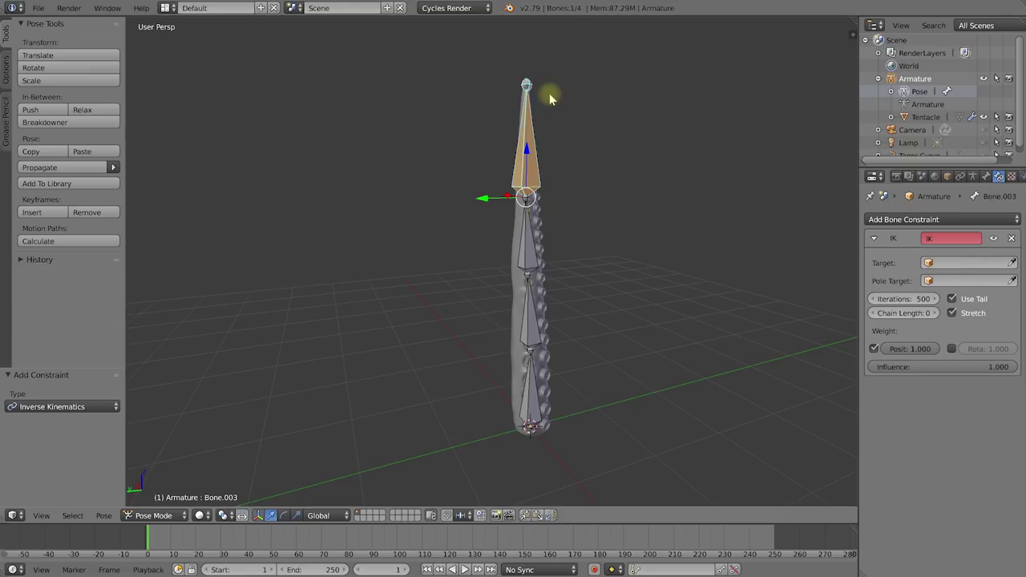
- Add a Plain Axes empty in Object Mode and rename it Tentacle Target
click(152, 516)
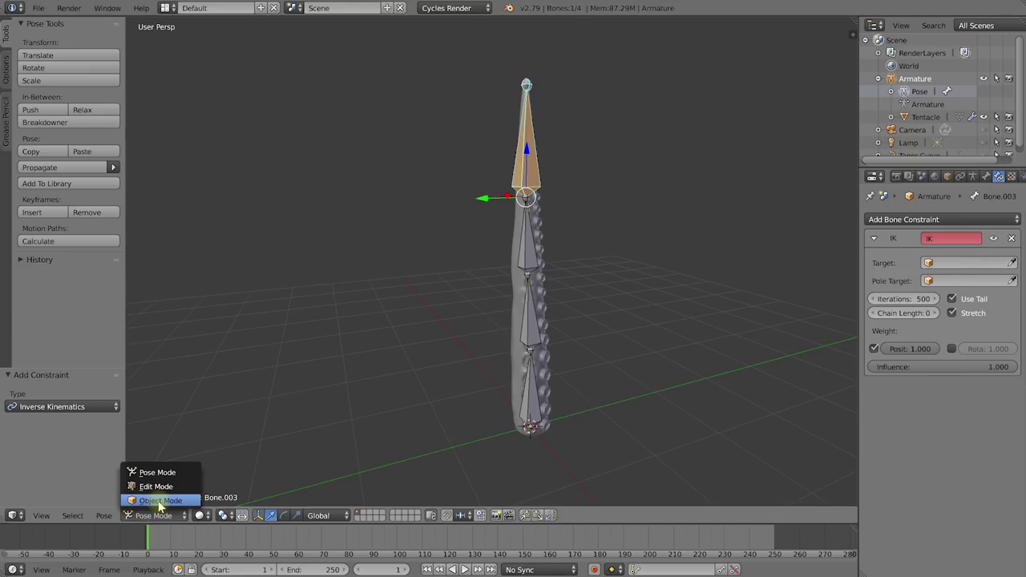
click(161, 500)
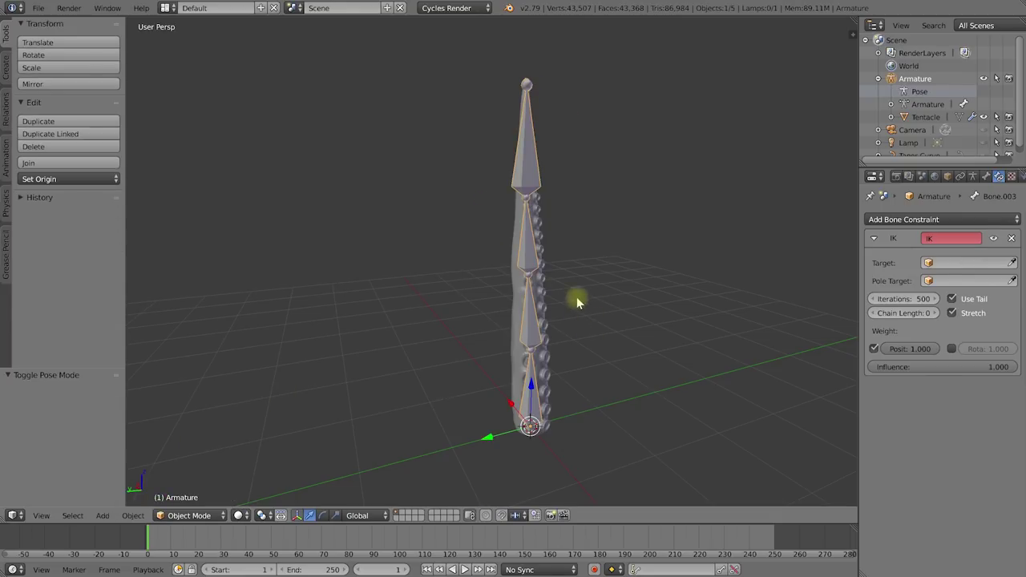
key(shift+a)
mouse_move(556, 398)
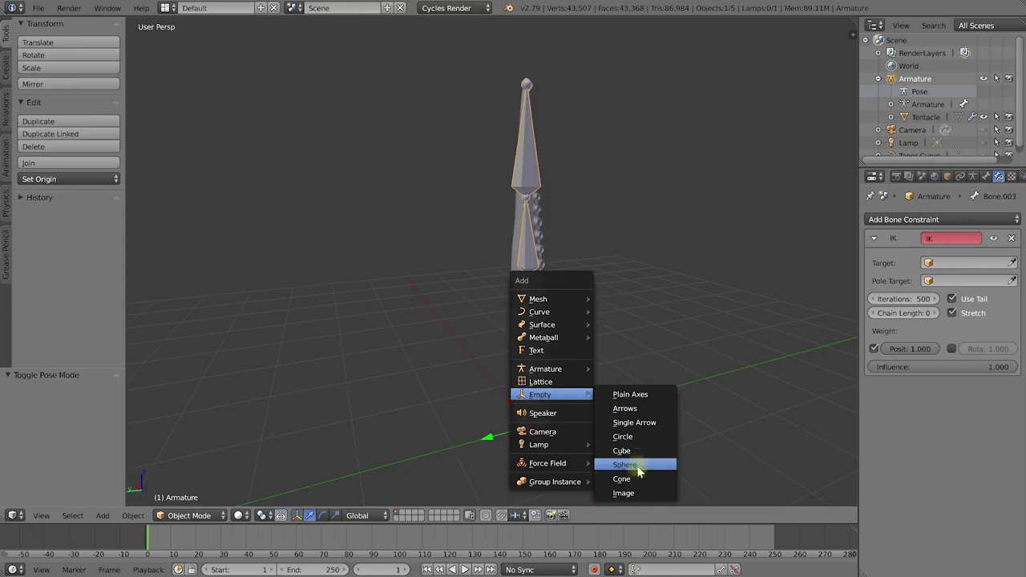
click(633, 395)
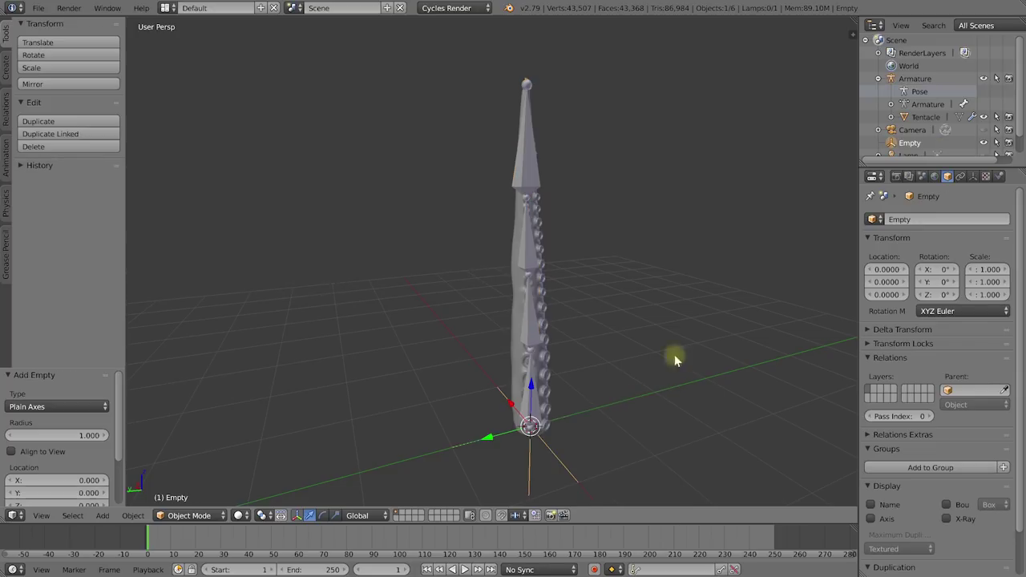
scroll(909, 120, down, 1)
double_click(909, 132)
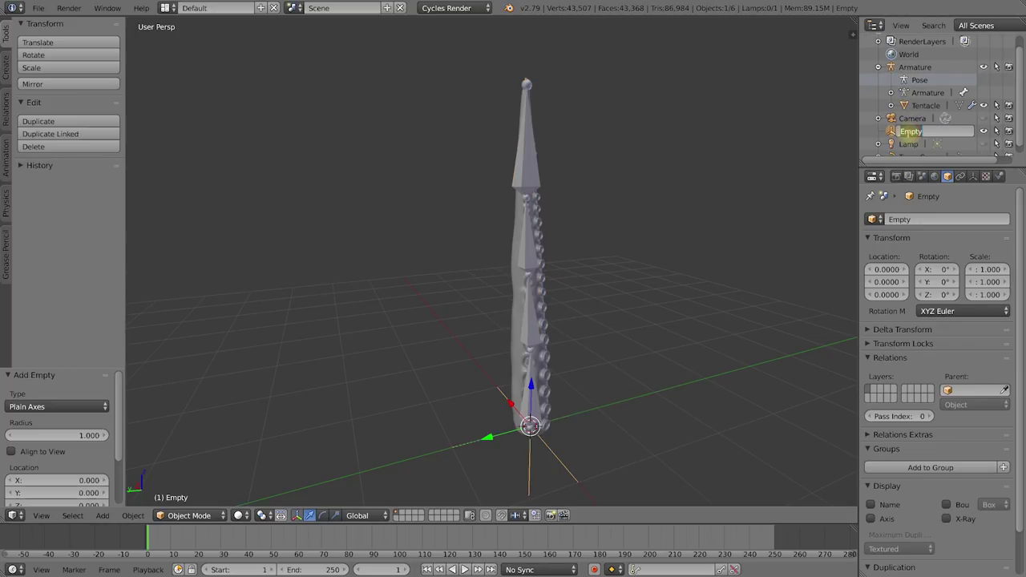
text(Tentacle Targ)
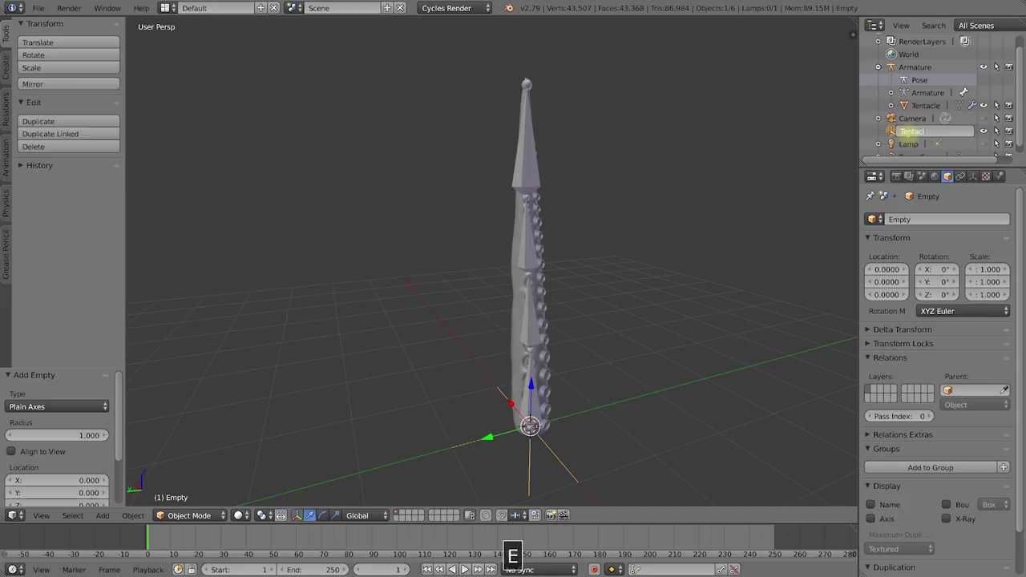
key(Return)
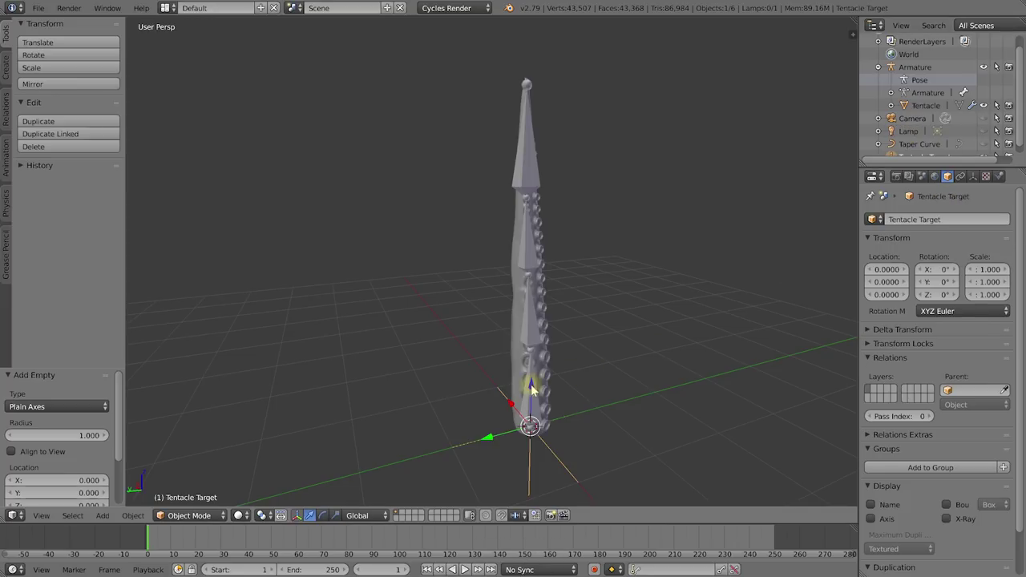
- Raise the Tentacle Target empty about 4.113 units along the Z axis, just above the tentacle's tip
key(g)
key(z)
click(523, 25)
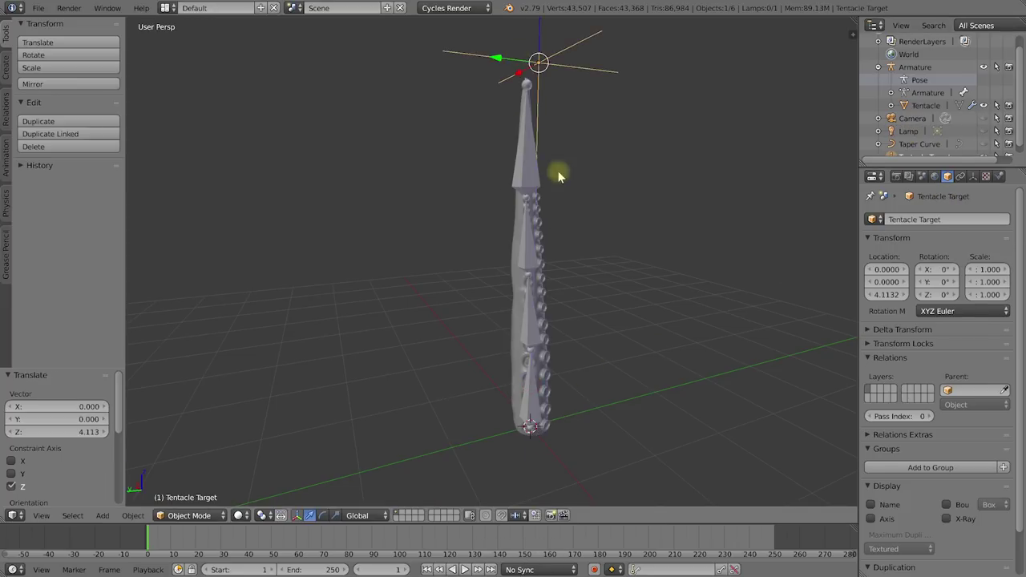
- Return the armature to Pose Mode and set the top bone's IK constraint target to Tentacle Target
right_click(526, 172)
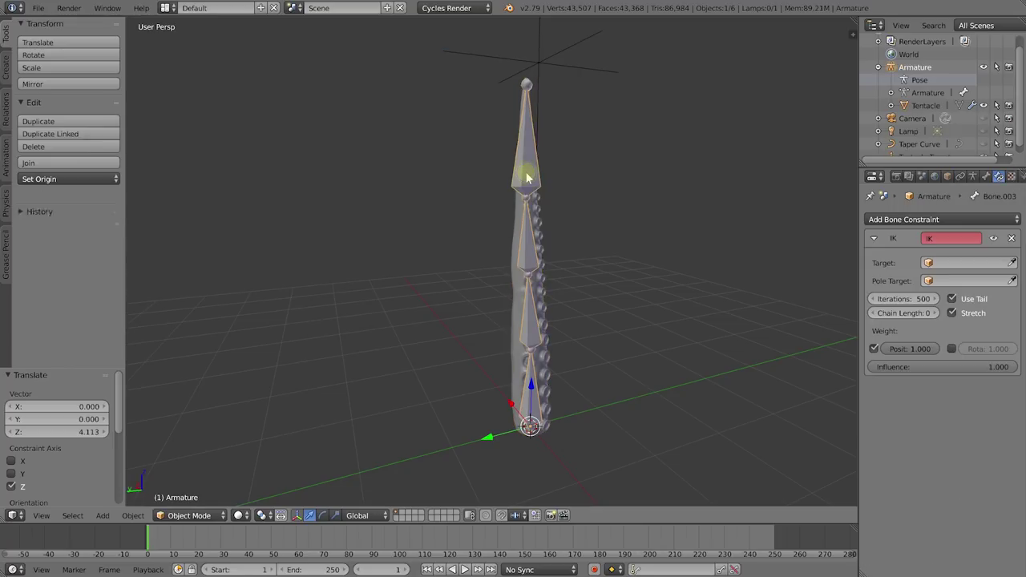
click(190, 516)
click(193, 473)
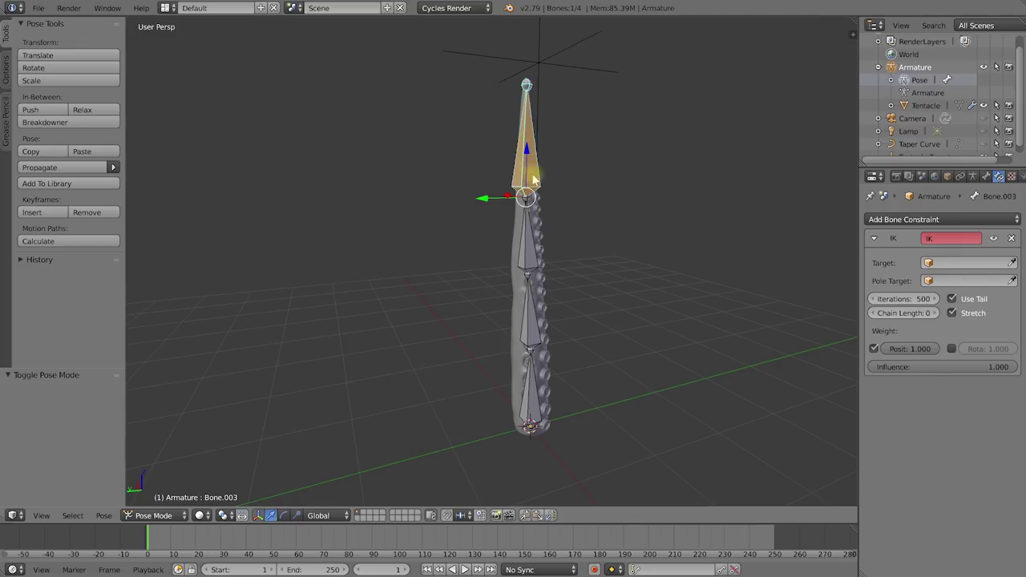
middle_drag(694, 213, 589, 222)
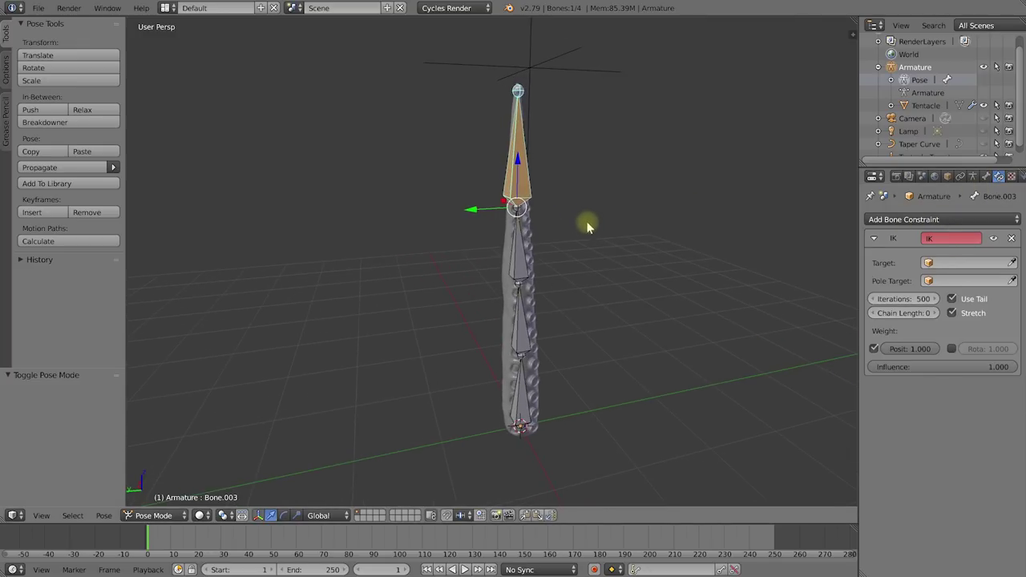
click(939, 262)
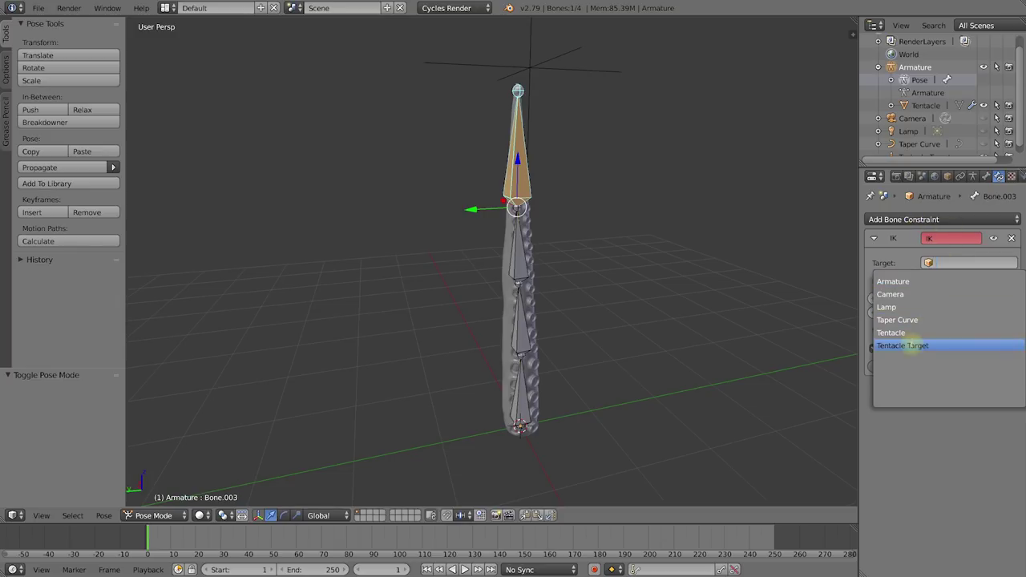
click(909, 346)
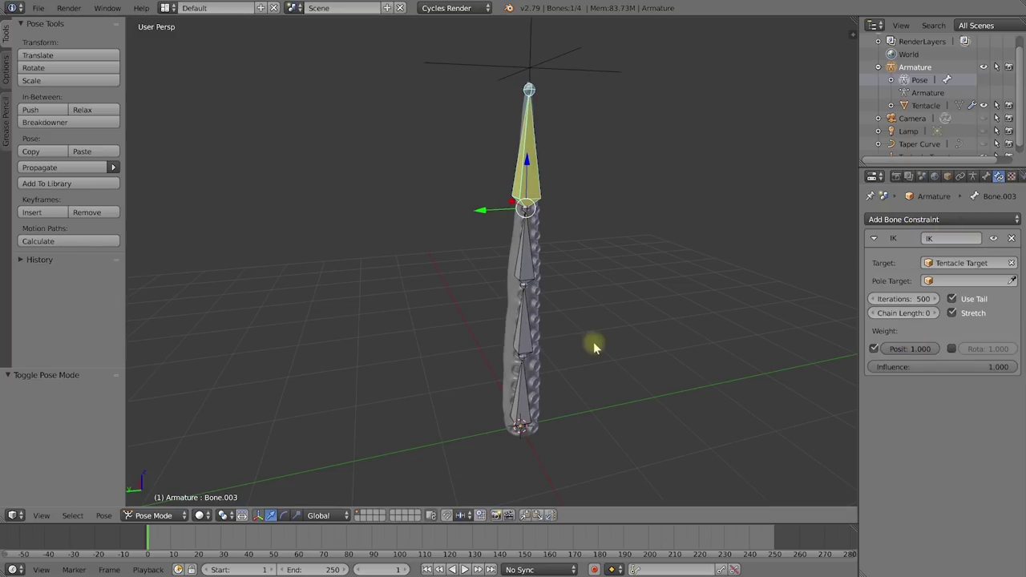
- Bend the tentacle by moving the Tentacle Target empty about 1.254 in X, 1.295 in Y and -1.225 in Z
middle_drag(579, 350, 539, 315)
middle_drag(548, 202, 598, 205)
middle_drag(664, 131, 652, 128)
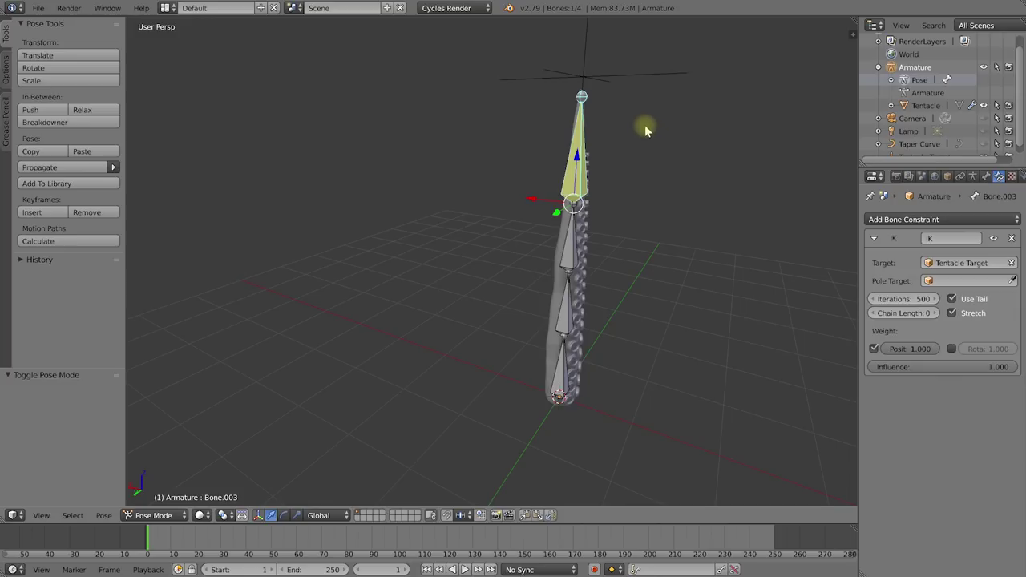
right_click(584, 80)
key(g)
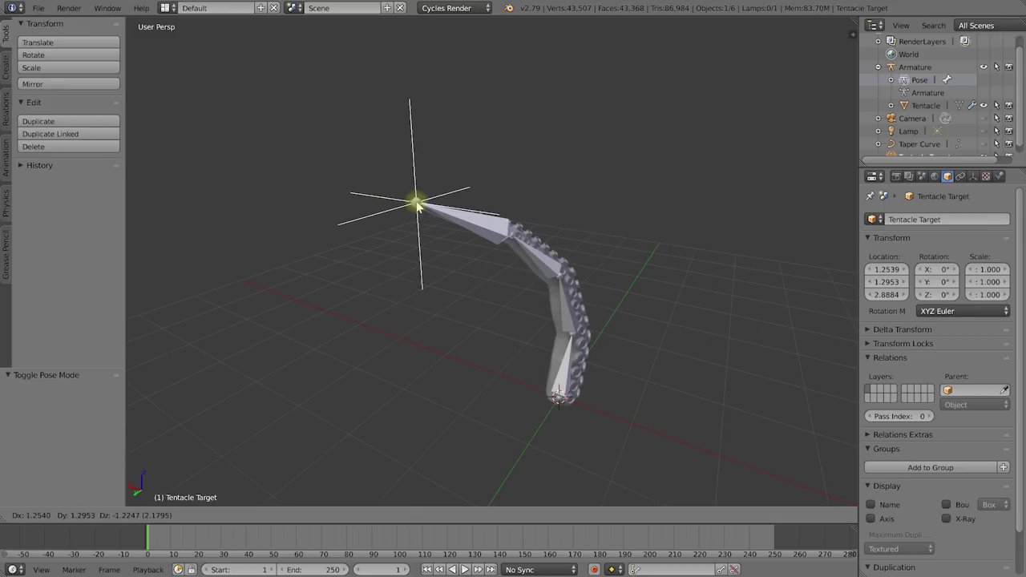
click(416, 202)
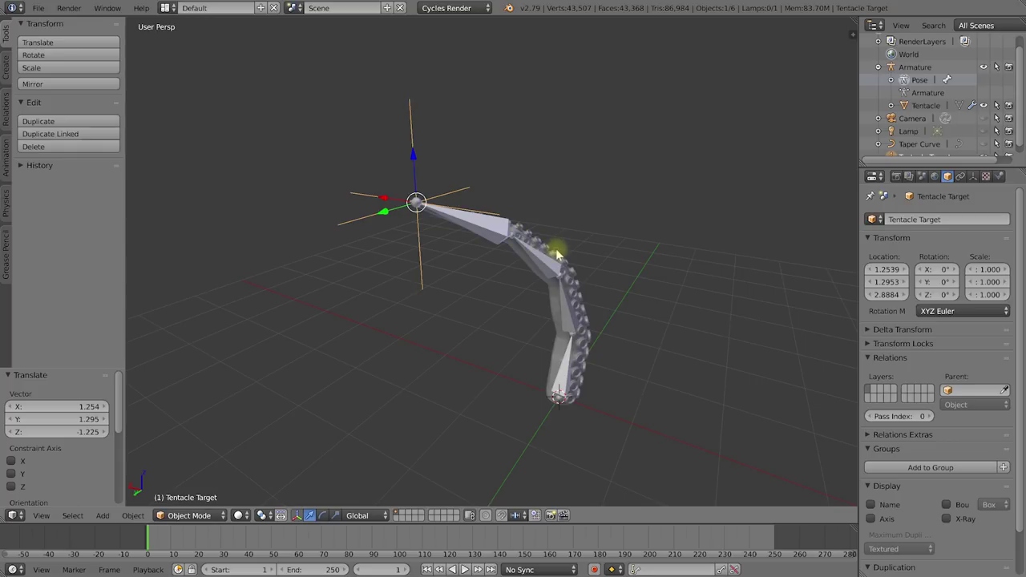
- Try rotating the top bone around the global Y axis, and undo the rotation
scroll(553, 240, up, 3)
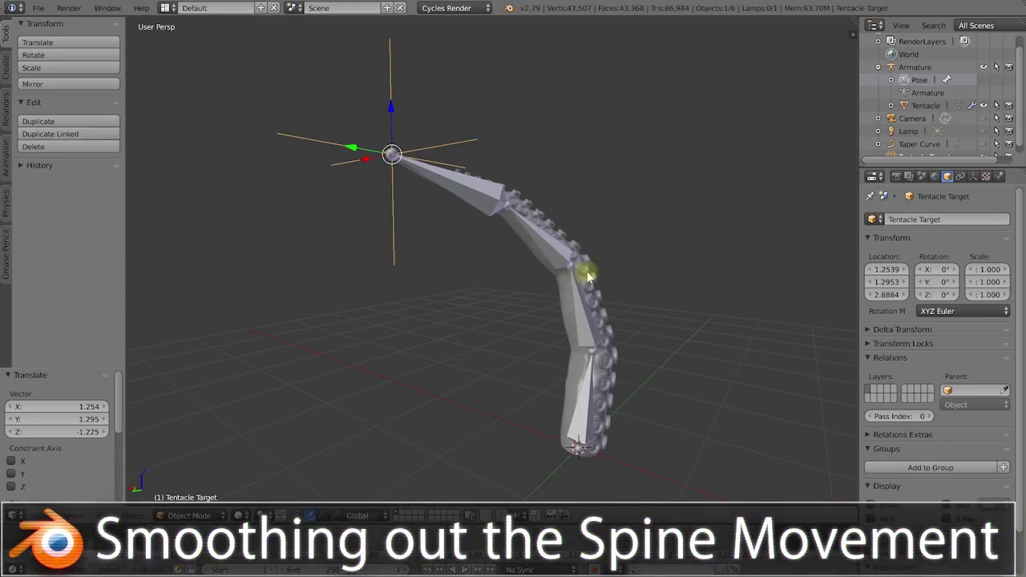
scroll(586, 275, up, 1)
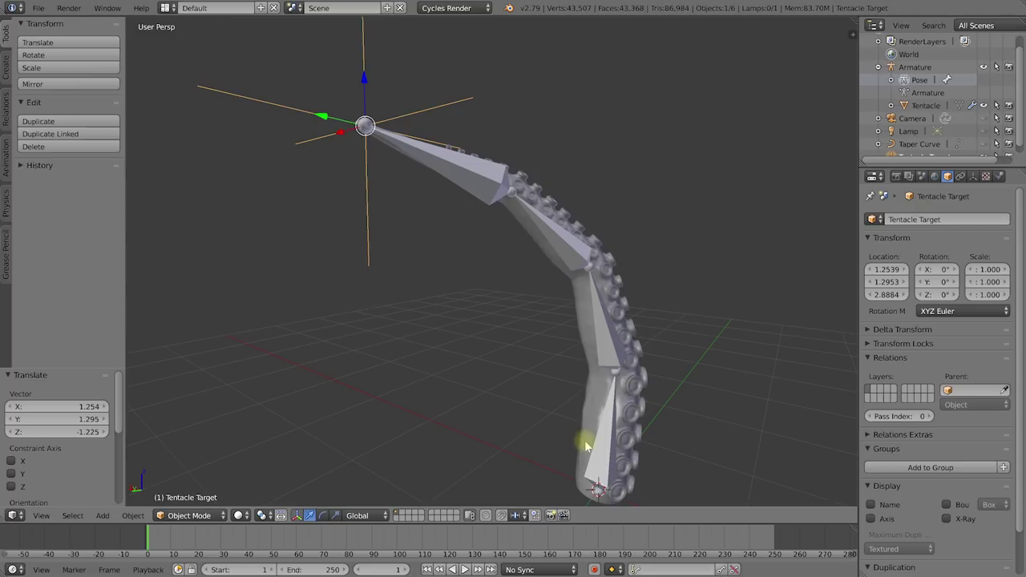
right_click(471, 184)
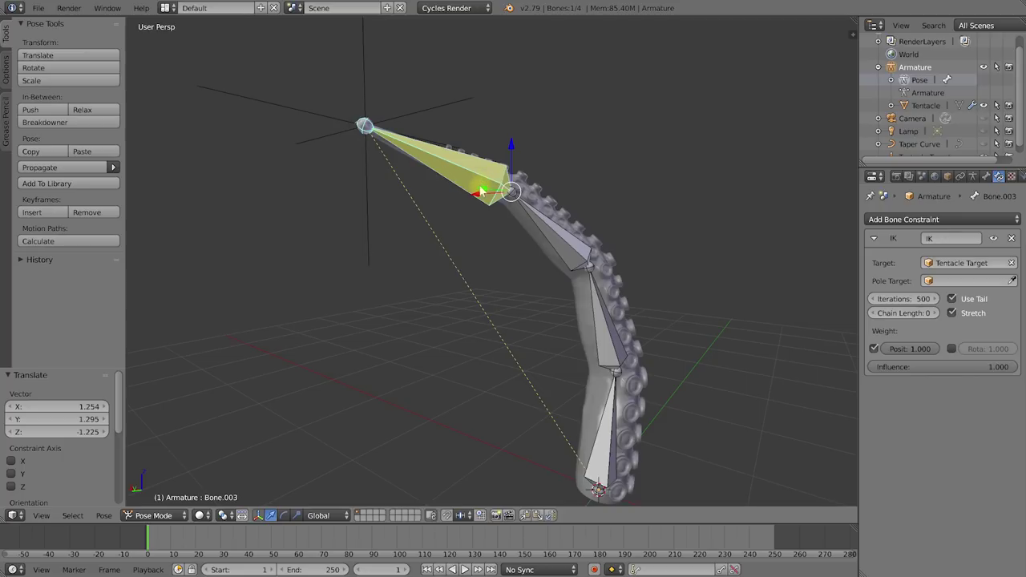
key(r)
key(y)
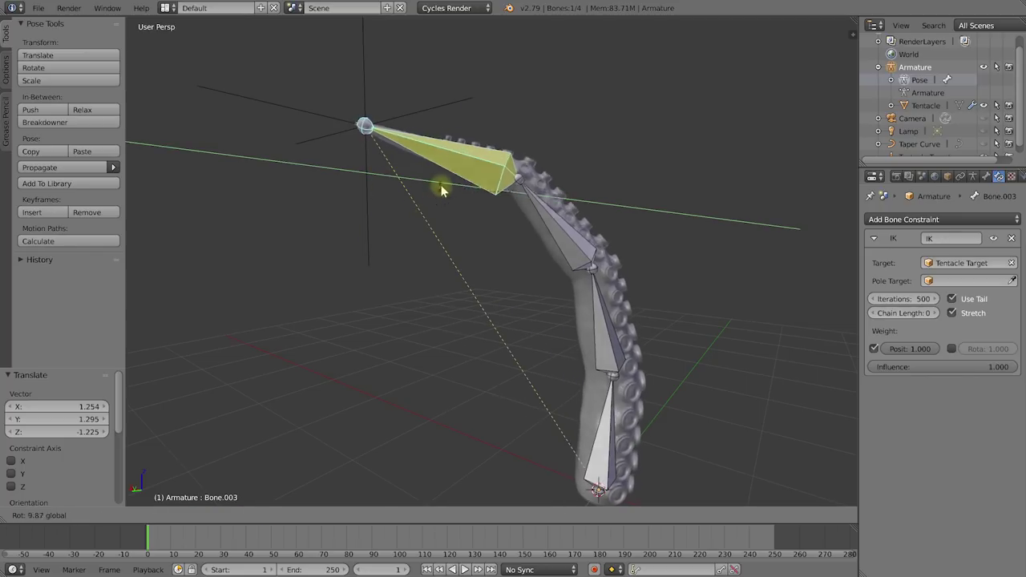
click(519, 230)
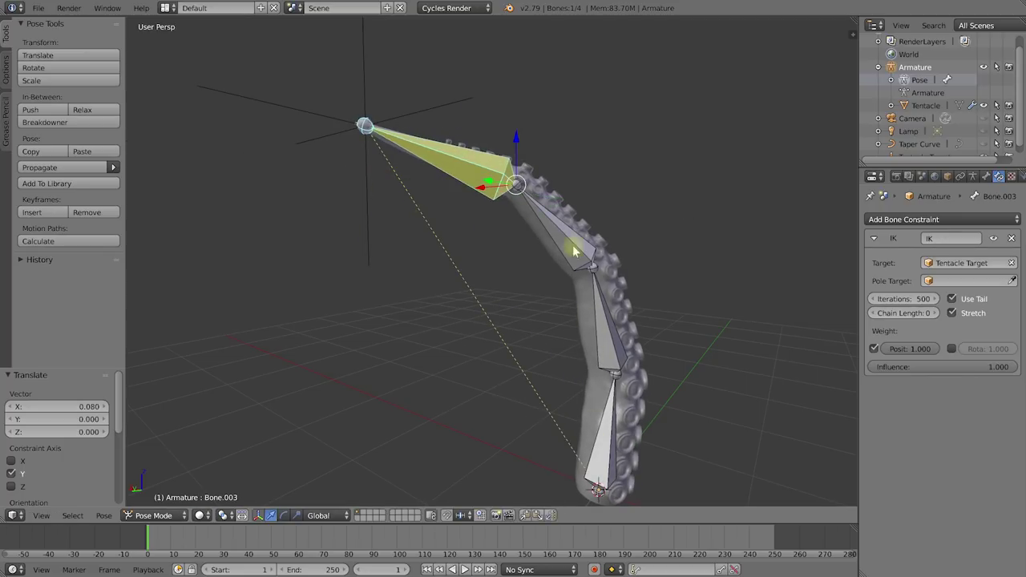
key(ctrl+z)
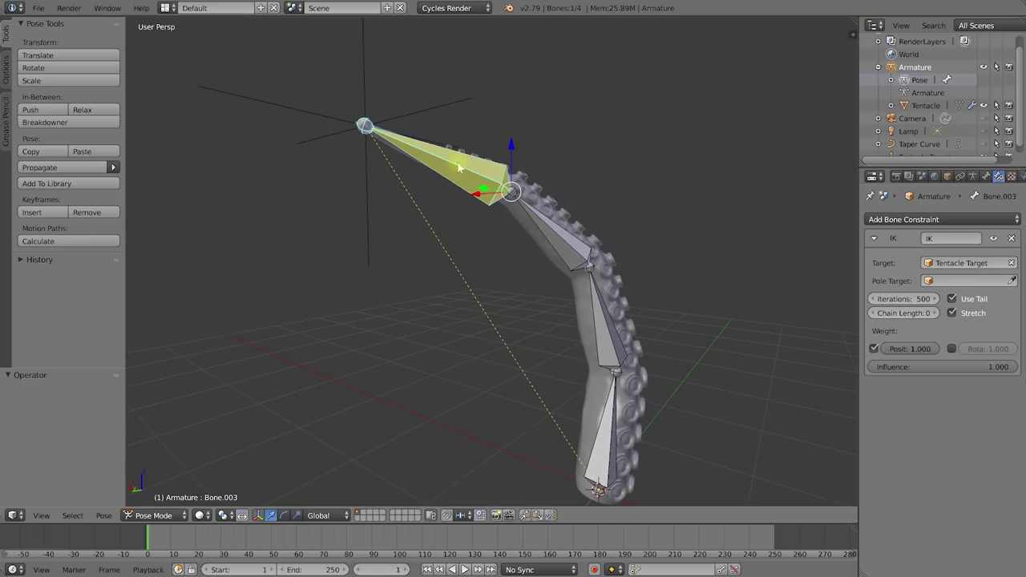
- Try the armature's Stick, Envelope and Wire bone displays, and set the display type to B-Bone
click(972, 177)
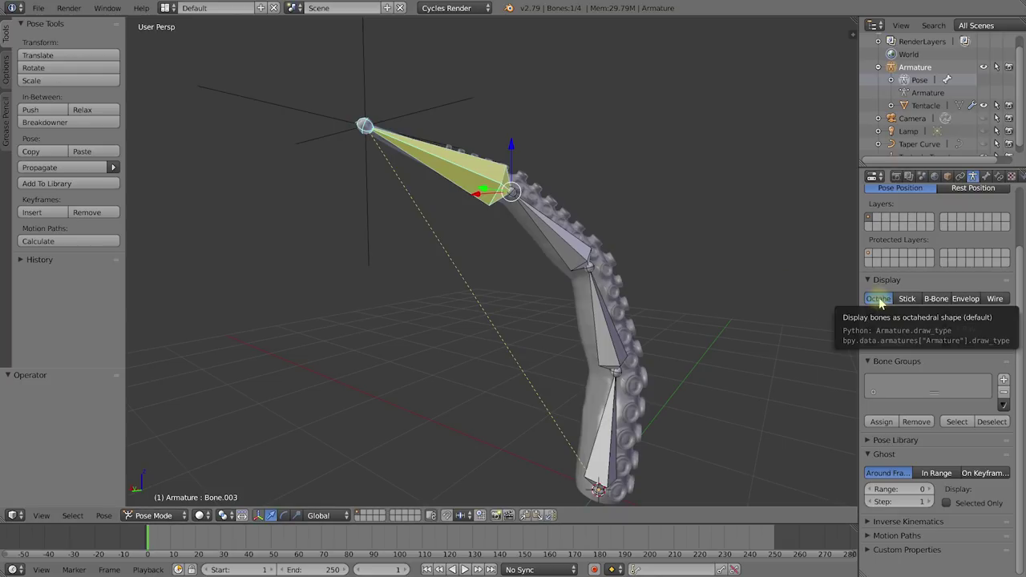
click(904, 300)
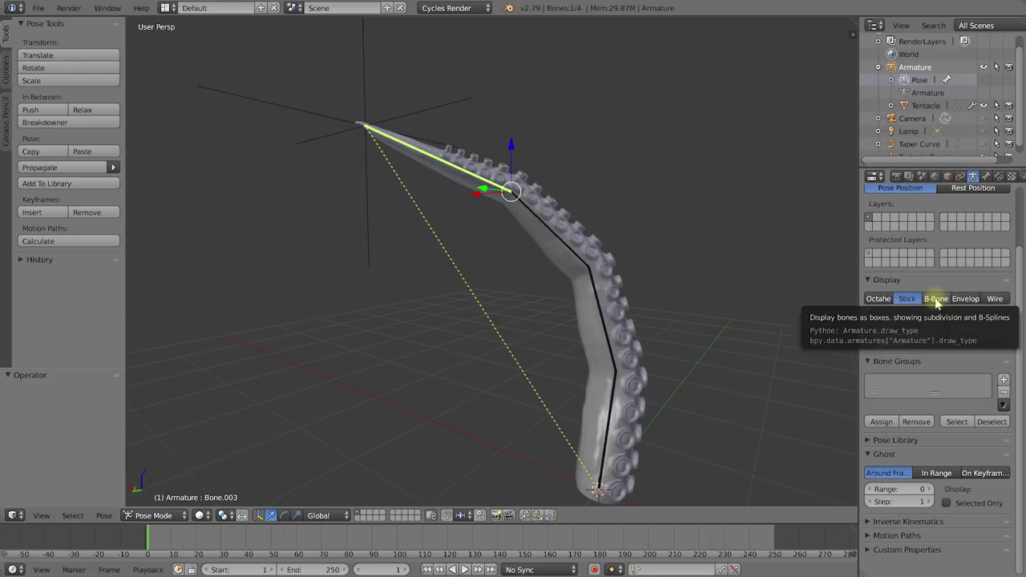
click(936, 299)
click(966, 299)
click(995, 300)
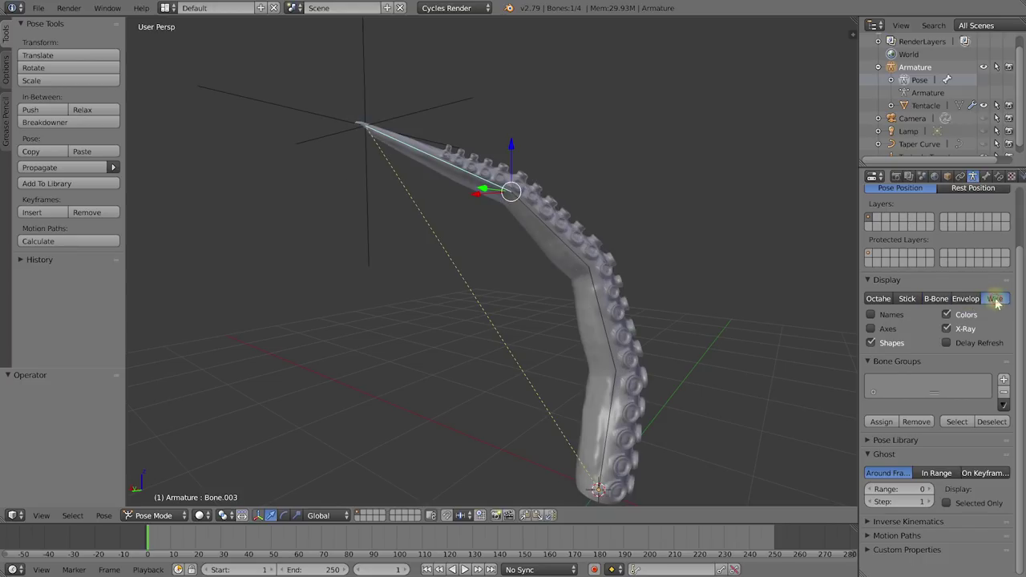
click(936, 300)
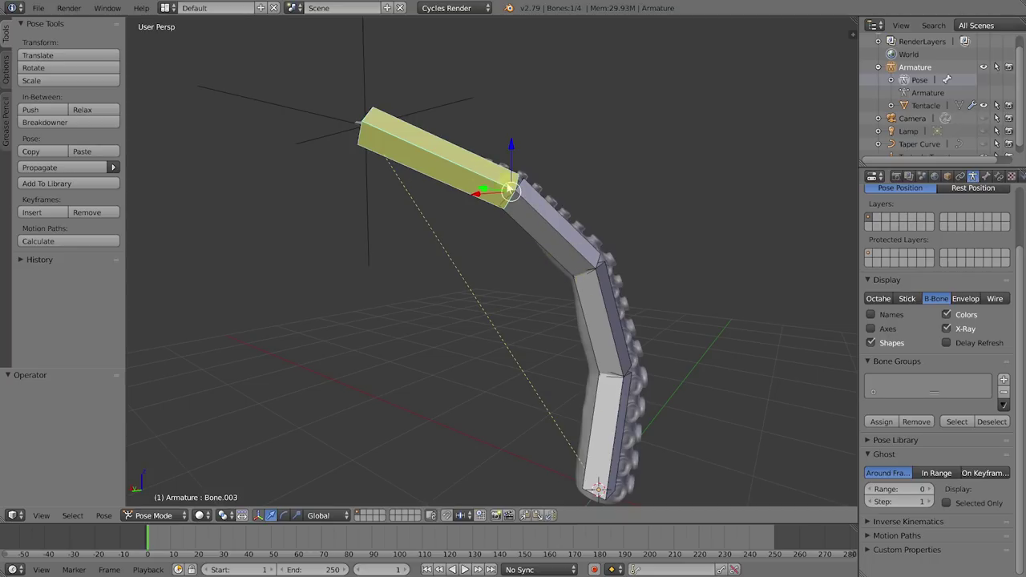
- Set the top bone's Bendy Bones segments to 5
click(985, 176)
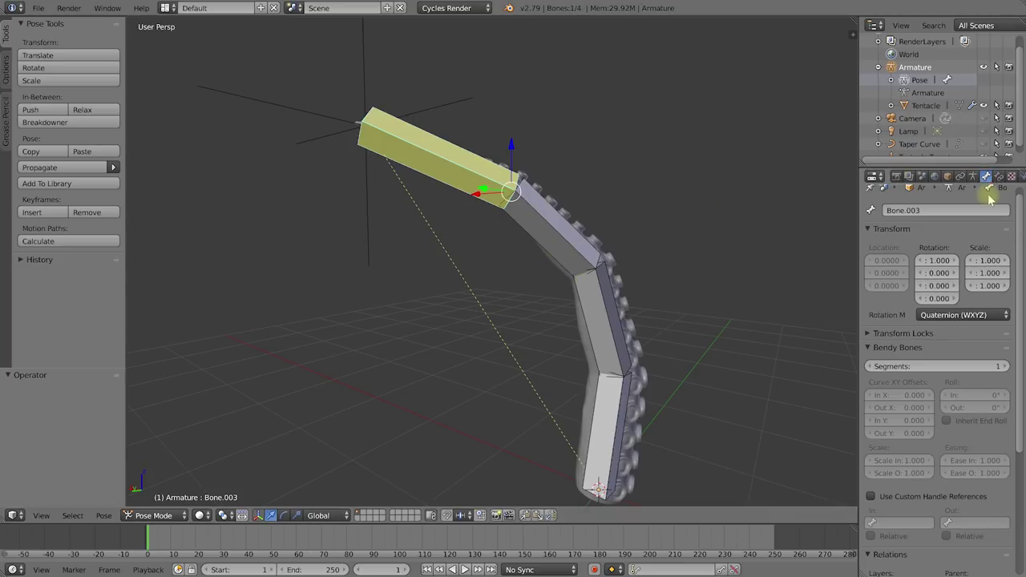
click(868, 349)
click(869, 348)
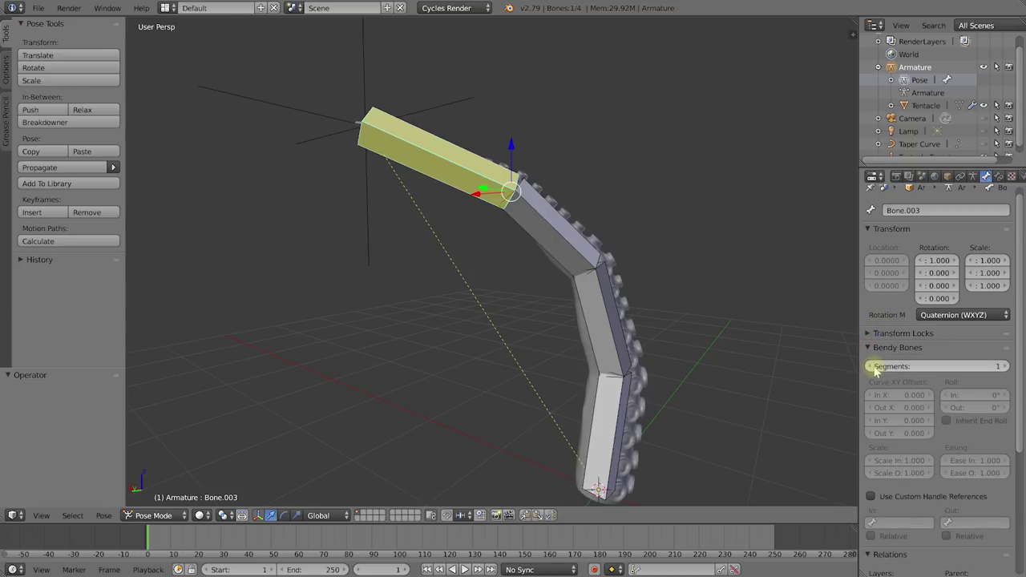
click(1005, 367)
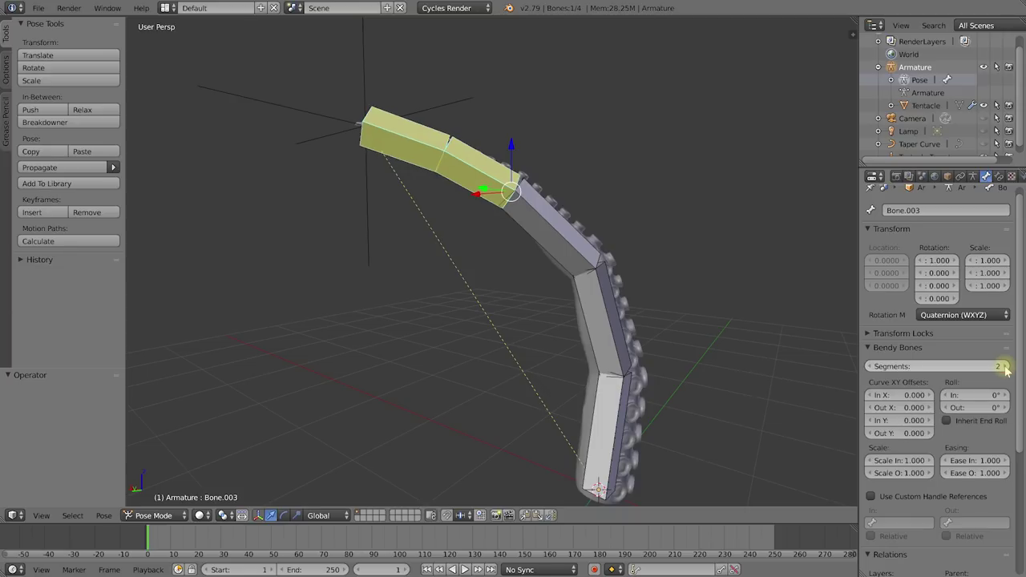
click(1004, 367)
click(1005, 367)
click(1004, 367)
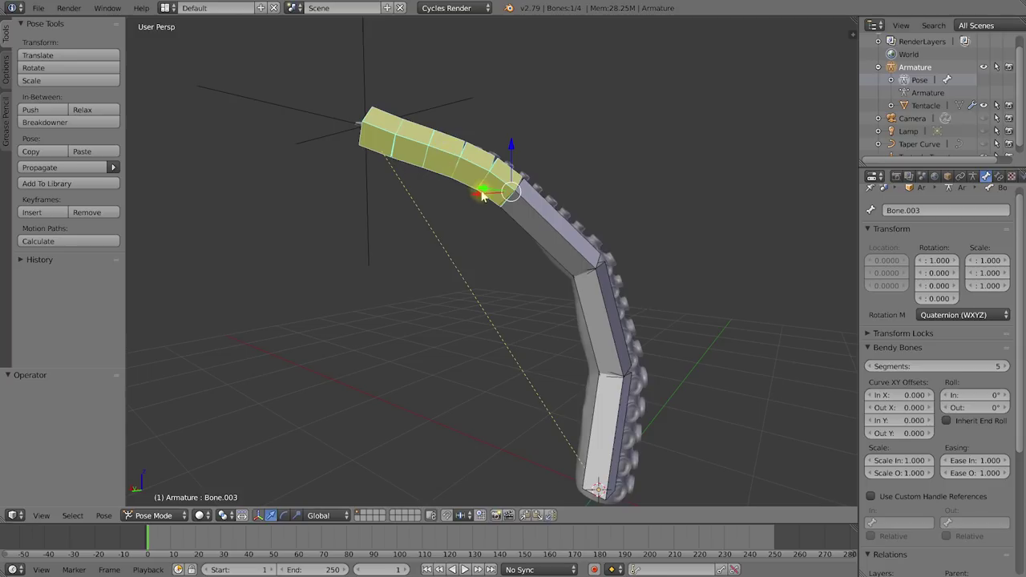
- Set the Bendy Bones segments to 3 on each of the two middle bones, Bone.002 and Bone.001
right_click(548, 233)
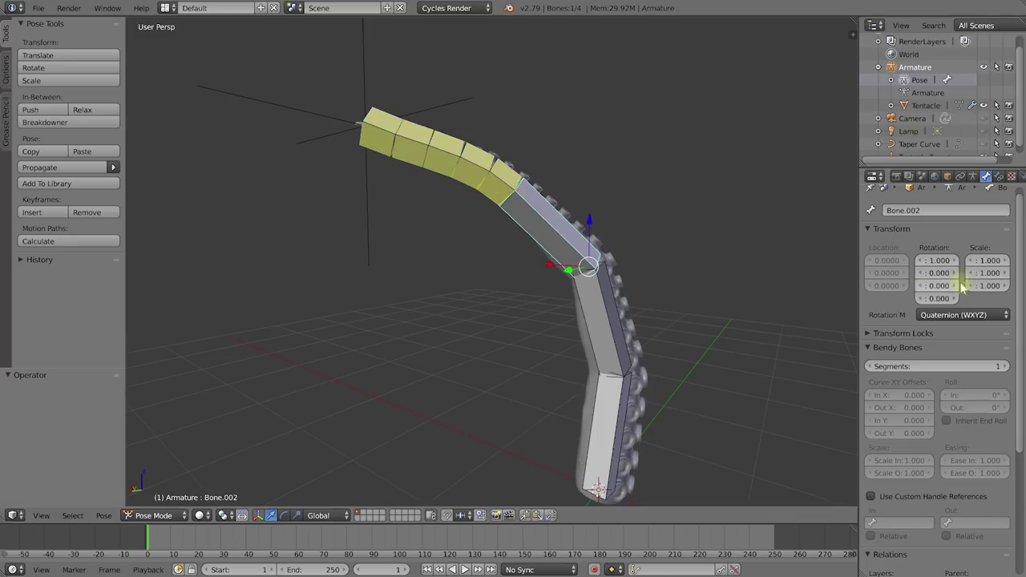
click(1002, 366)
click(1005, 367)
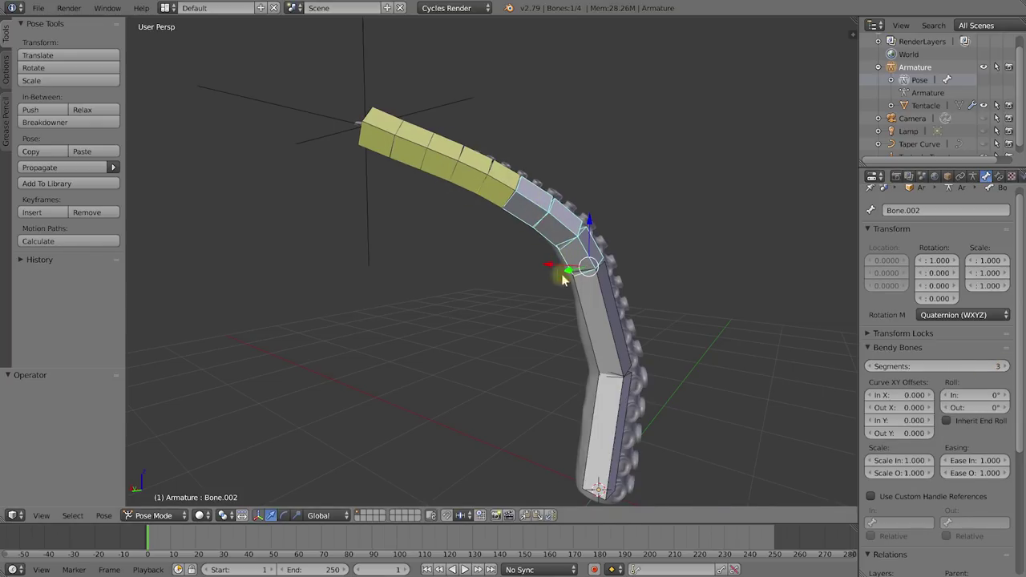
right_click(604, 305)
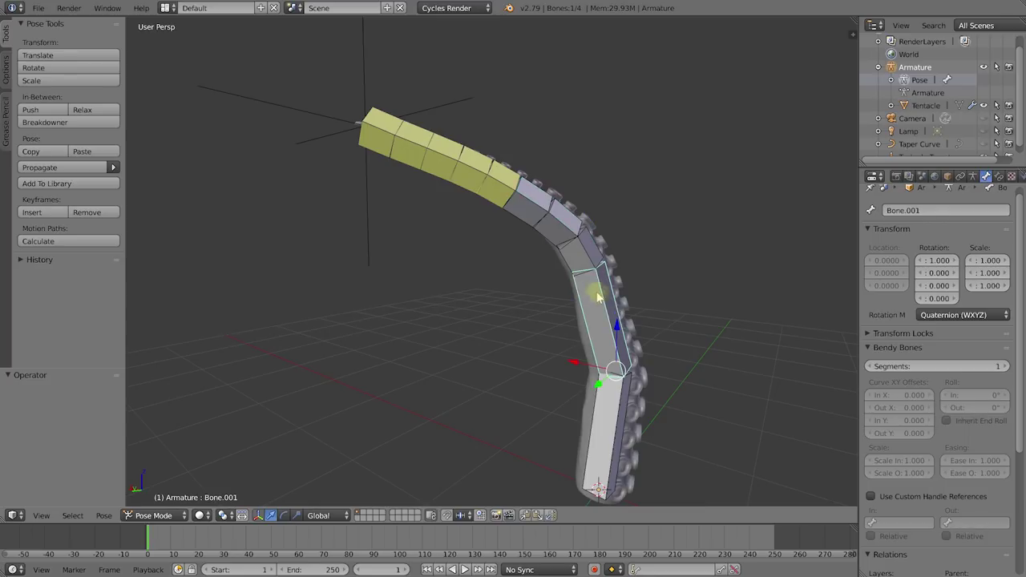
click(1005, 367)
click(1005, 367)
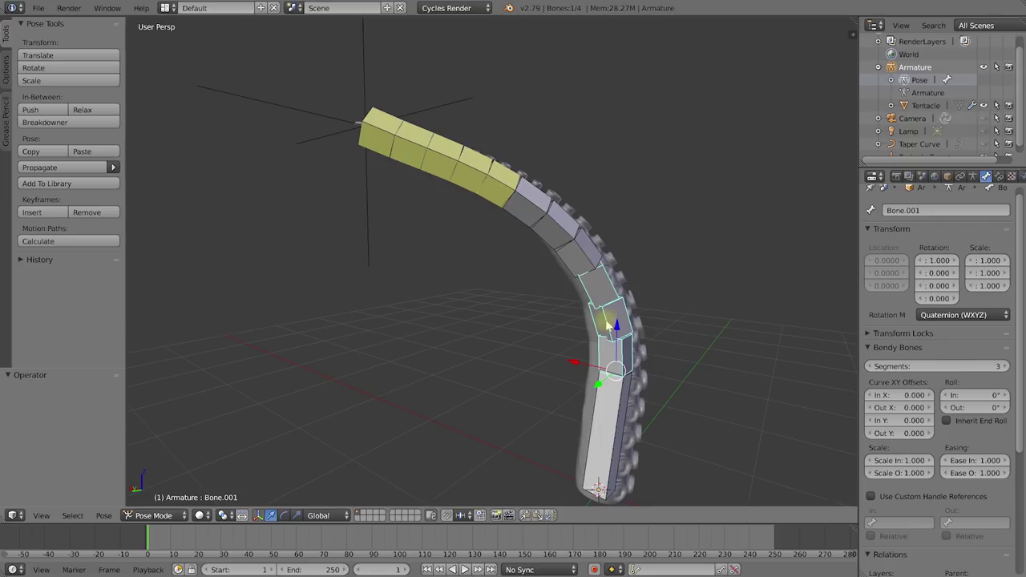
- Set the Bendy Bones segments to 5 on the bottom bone at the tentacle's base
right_click(613, 425)
click(1006, 365)
click(1006, 366)
click(1005, 366)
click(1006, 365)
- Raise the Bendy Bones segments of the upper middle bone, Bone.002, to 4
right_click(613, 336)
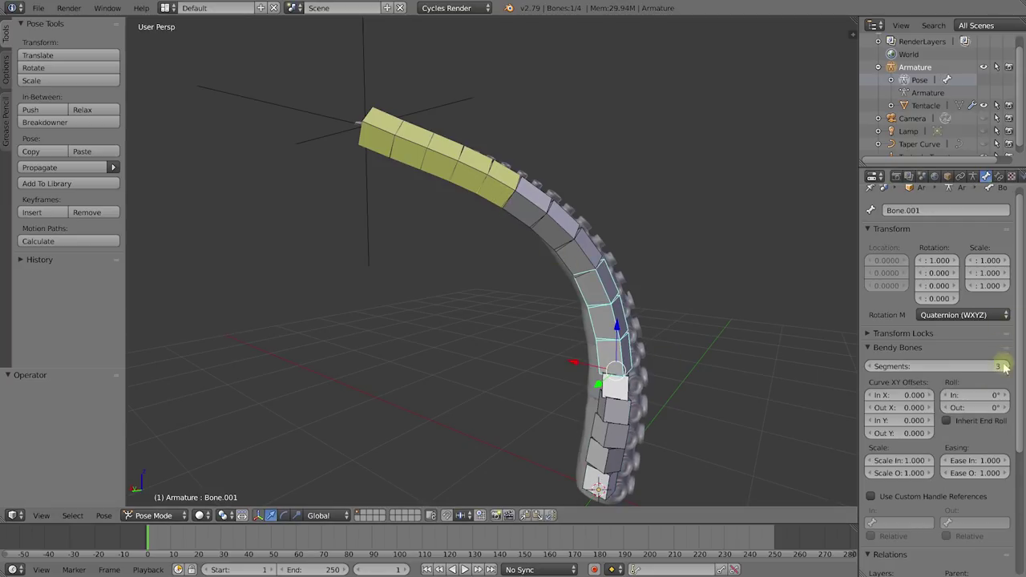
right_click(557, 229)
click(1000, 366)
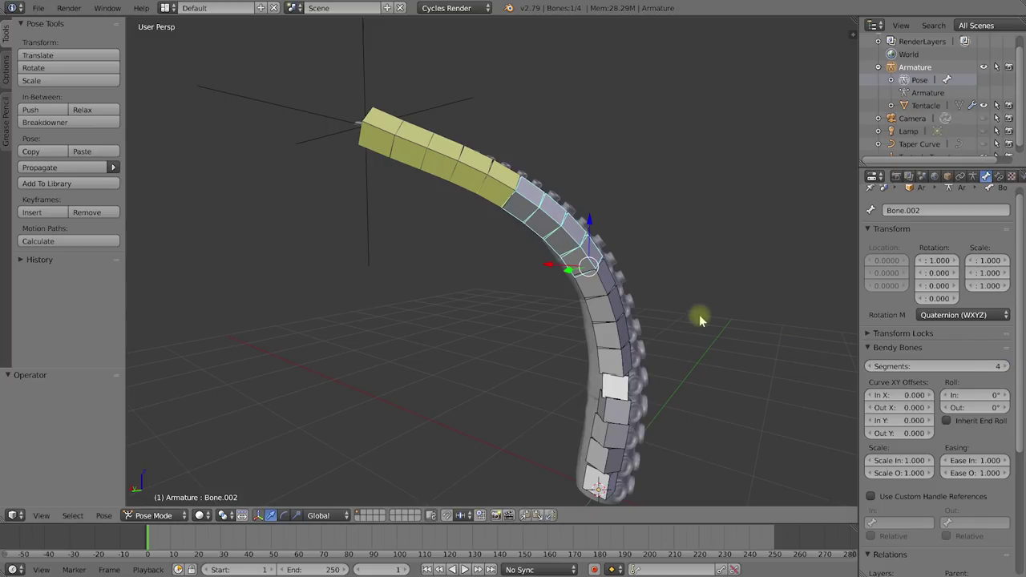
- Test the bending by moving the Tentacle Target empty about -0.229 in X, -0.198 in Y and 0.215 in Z
right_click(347, 126)
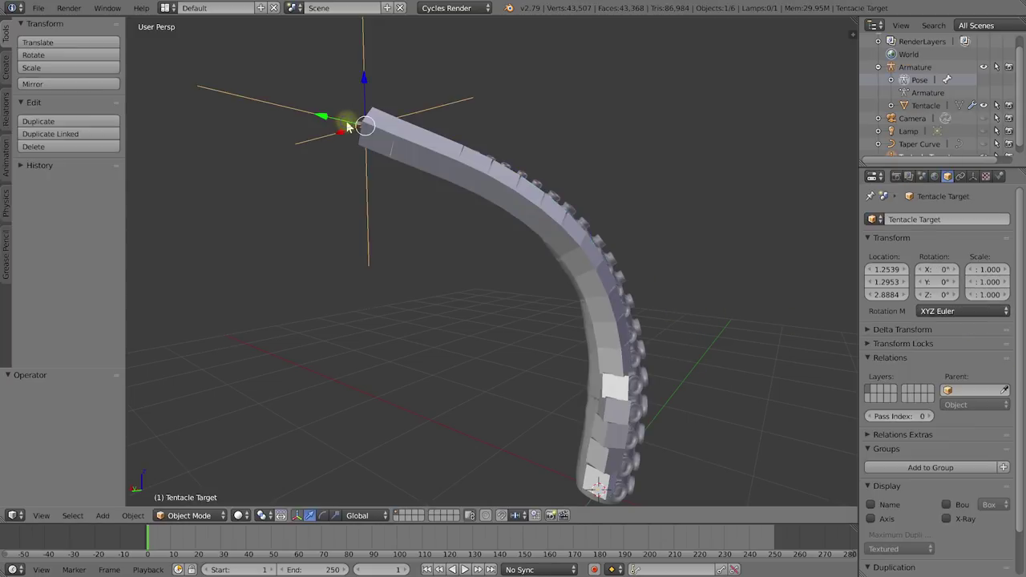
key(g)
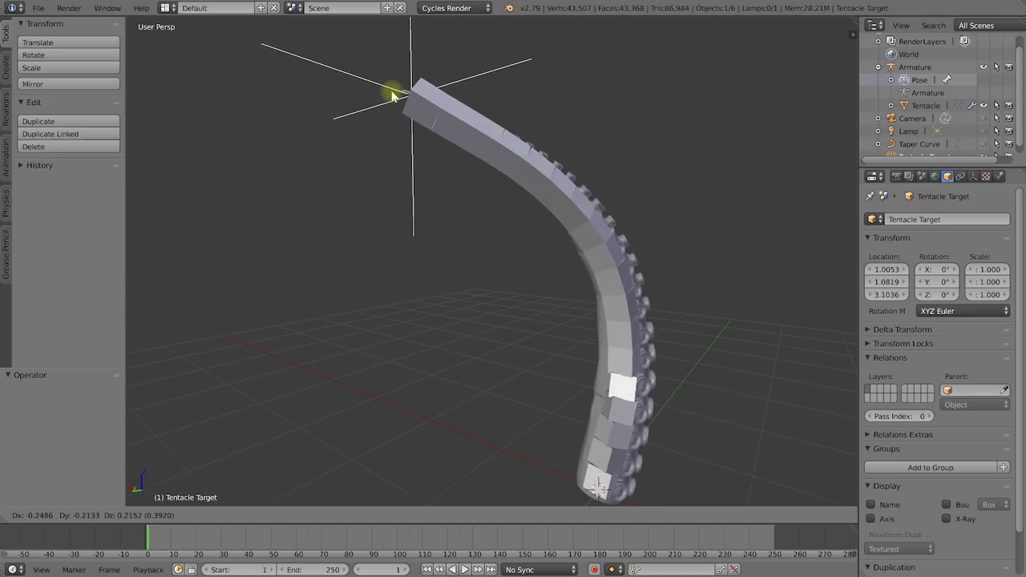
click(401, 98)
- Turn off the armature's X-Ray display
right_click(421, 112)
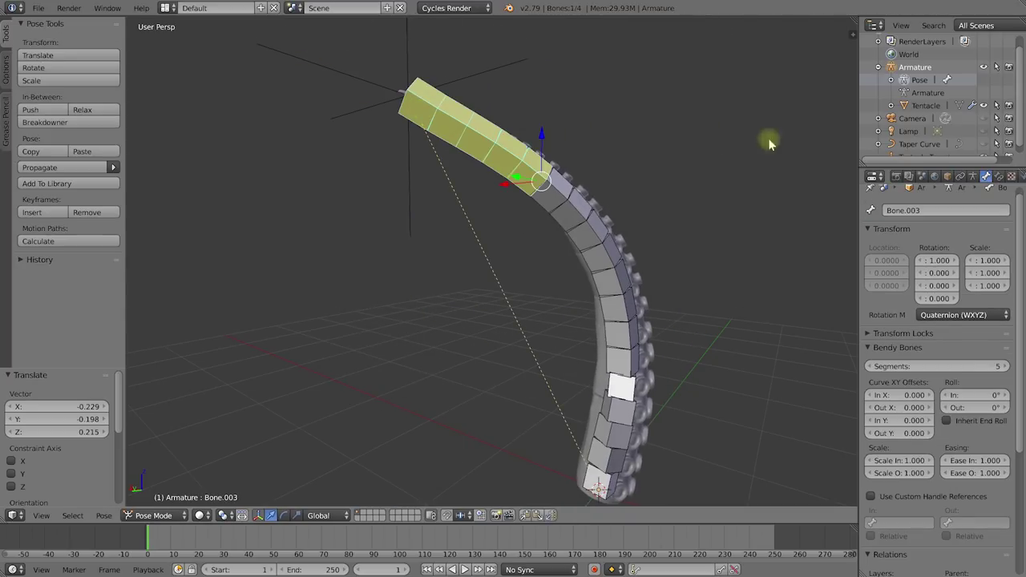
click(973, 176)
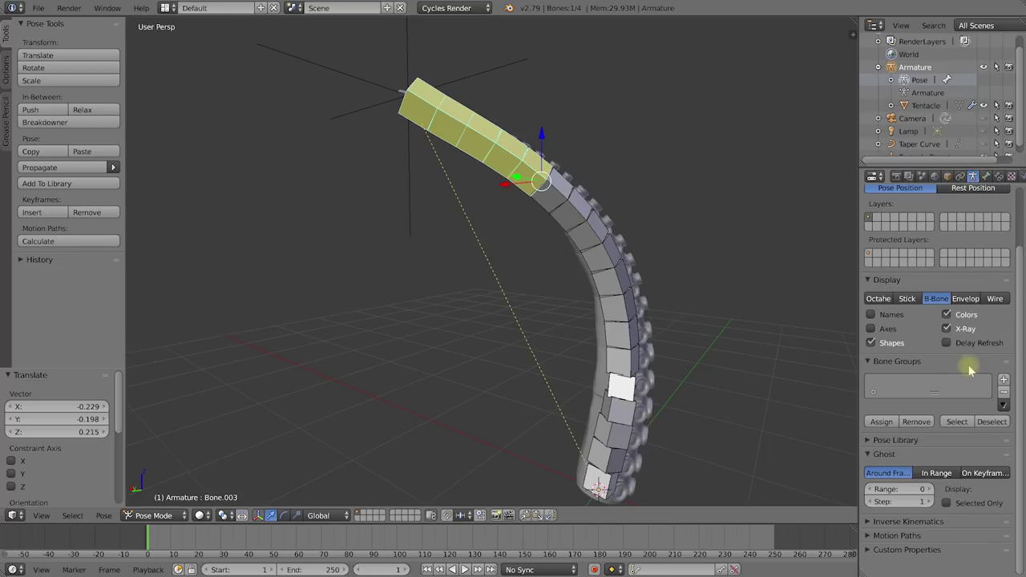
click(946, 329)
- Move the Tentacle Target empty about 0.079 in X, 0.030 in Y and 0.274 in Z
middle_drag(616, 265, 611, 299)
right_click(387, 135)
key(g)
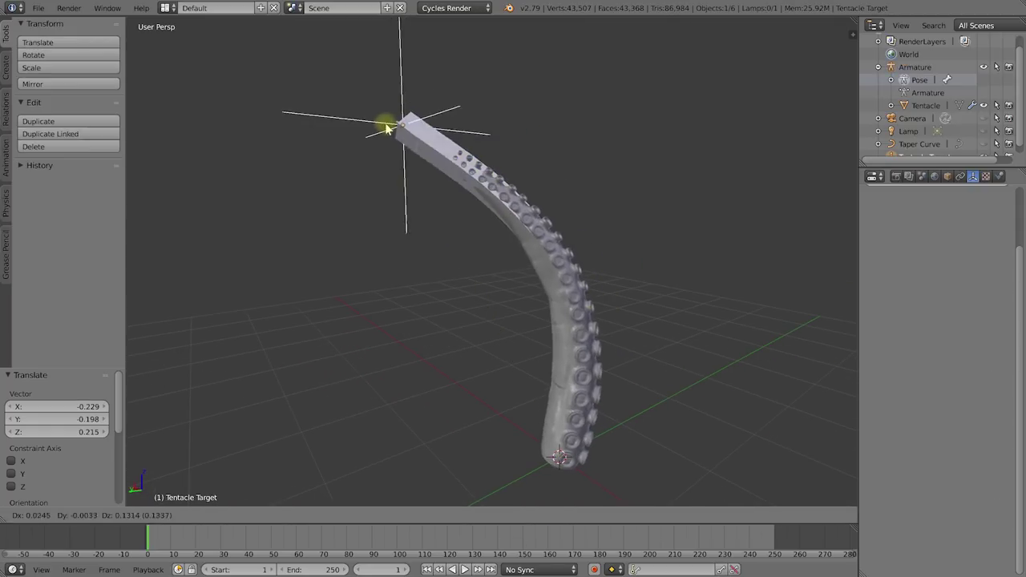
click(450, 94)
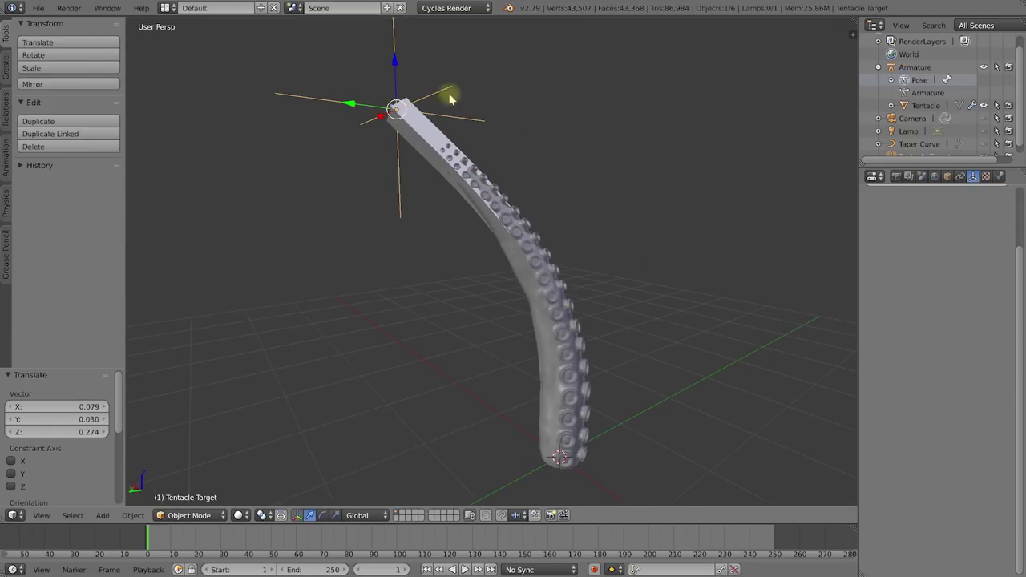
- Hide the armature and move the Tentacle Target empty about -0.414 in X, -0.636 in Y and 0.260 in Z
click(984, 69)
click(878, 68)
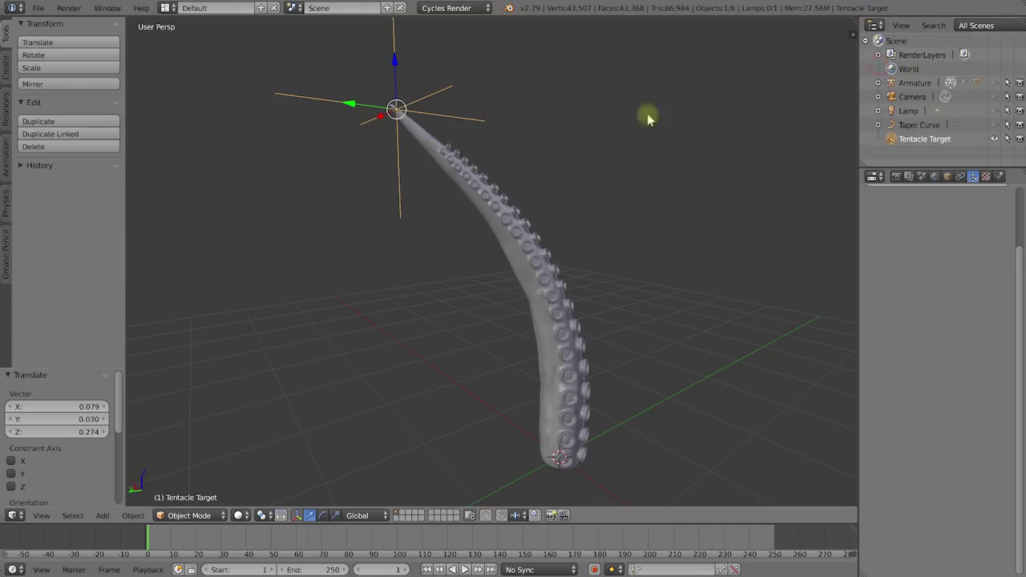
key(g)
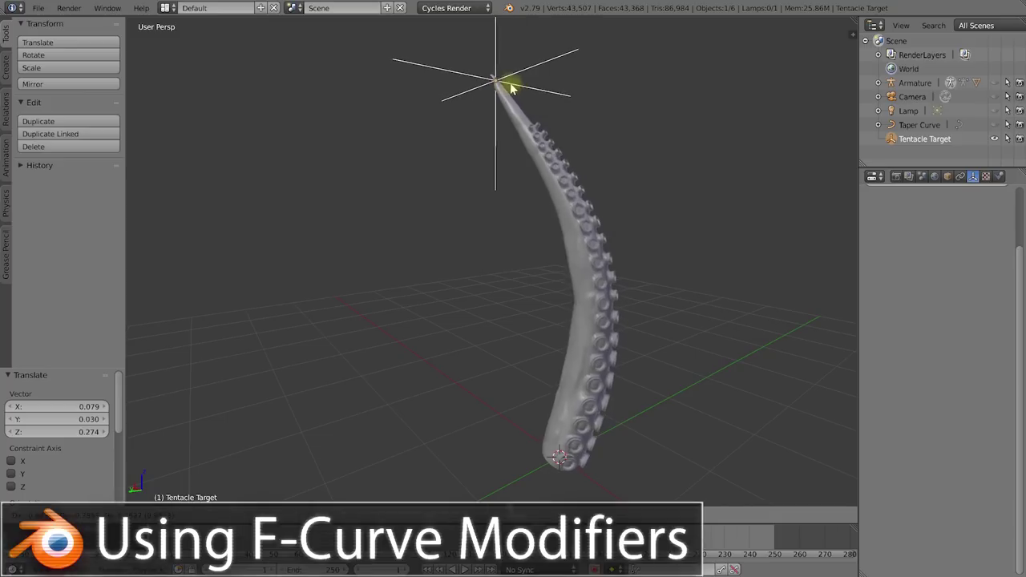
click(495, 89)
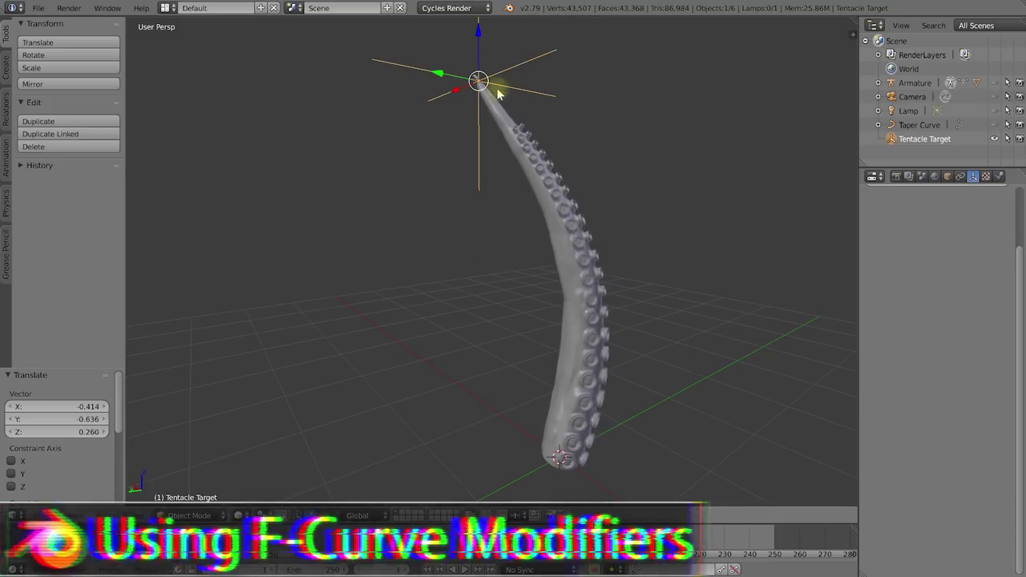
middle_drag(477, 97, 476, 105)
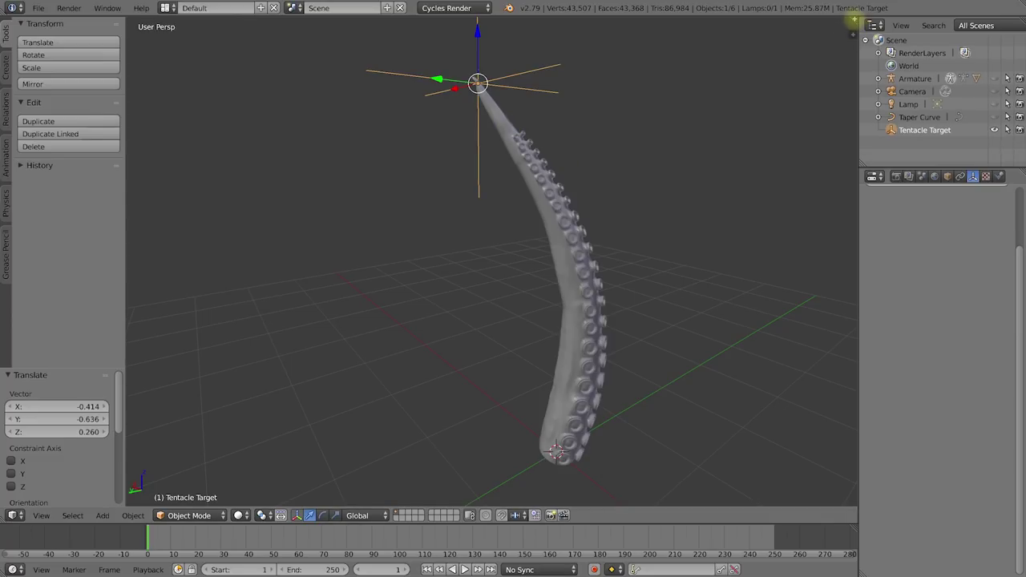
- Split the 3D viewport horizontally and switch the upper area to the Graph Editor
drag(852, 18, 857, 239)
shift+middle_drag(653, 317, 664, 397)
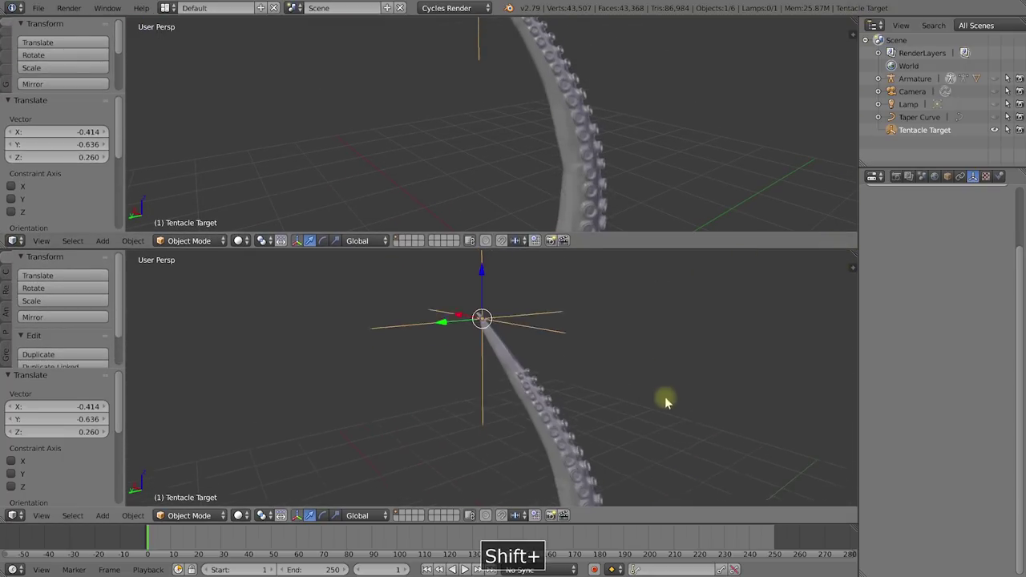
click(14, 241)
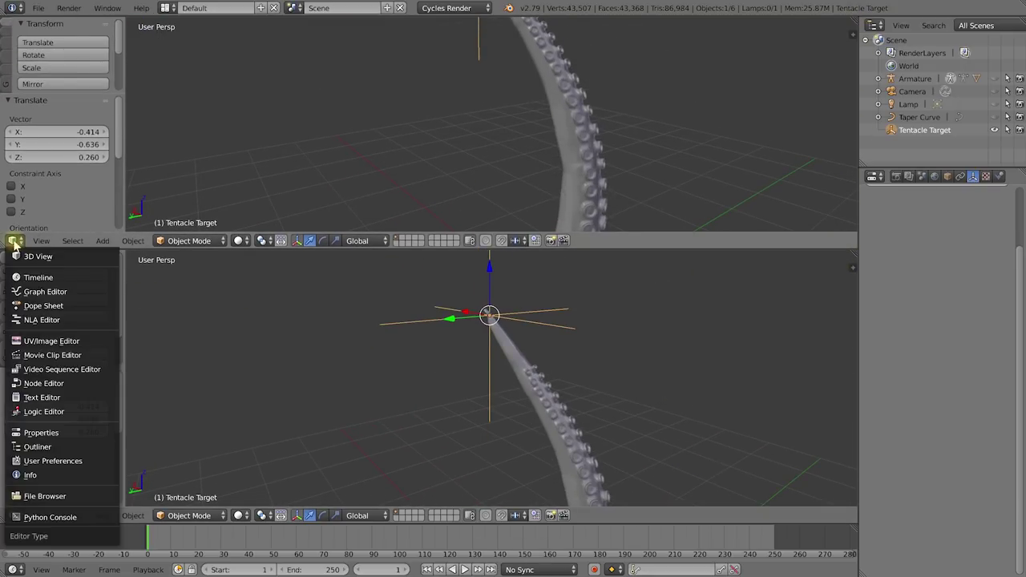
click(48, 291)
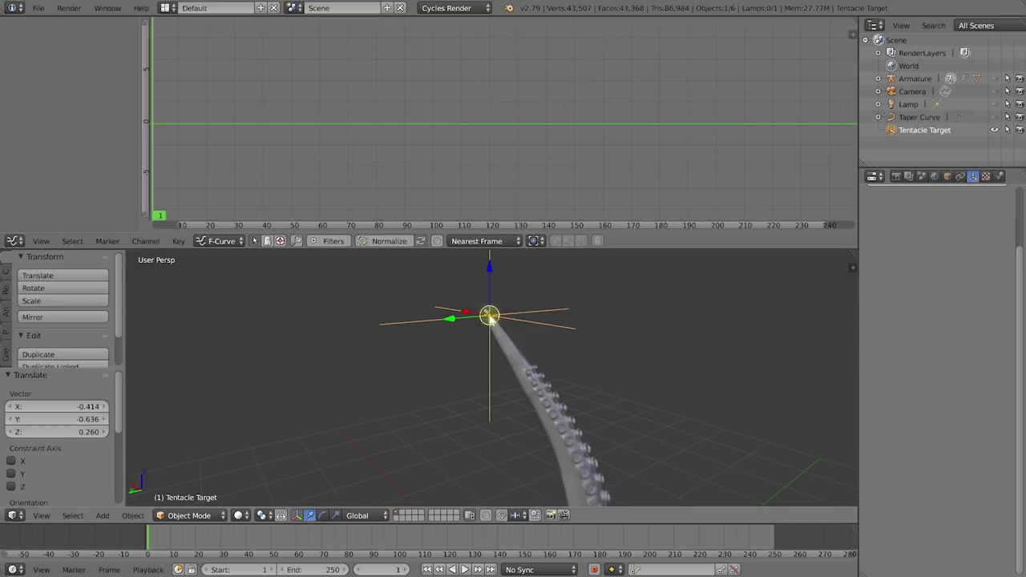
- Set the active keying set to Location and insert a keyframe for the Tentacle Target empty at frame 1
mouse_move(520, 361)
middle_down()
mouse_move(508, 362)
mouse_move(518, 356)
middle_up()
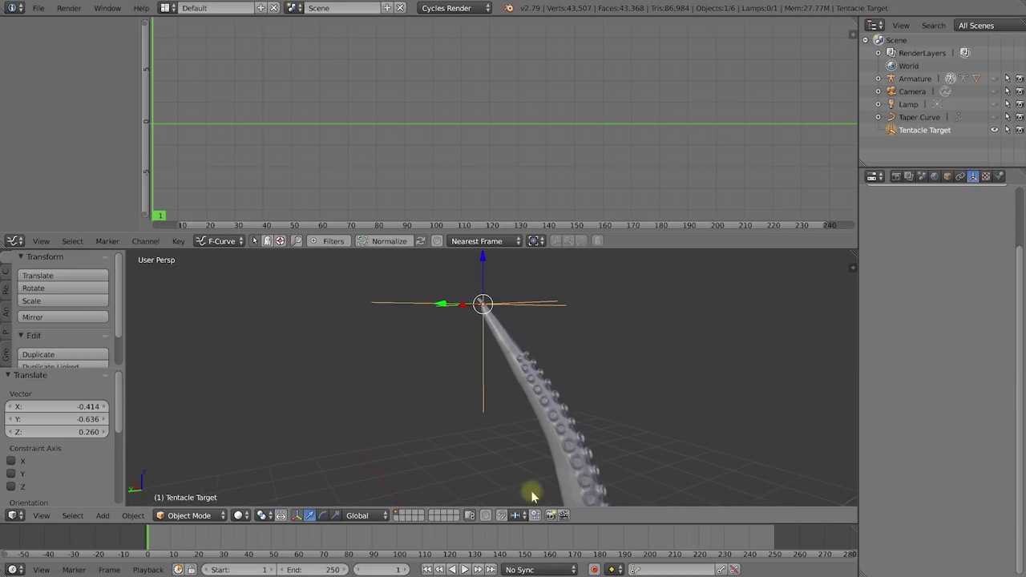
click(655, 570)
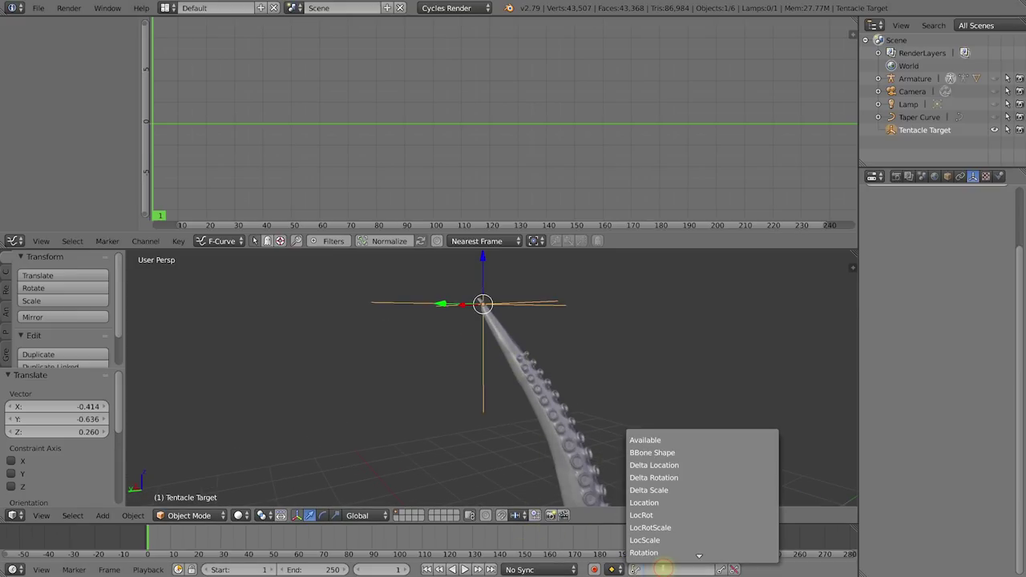
click(661, 502)
click(722, 570)
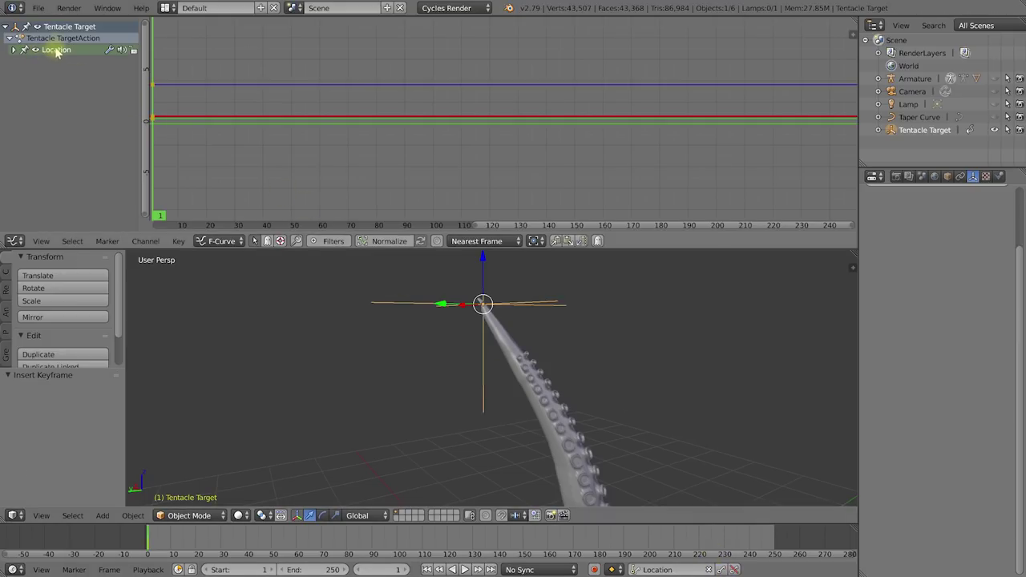
- Add a Noise modifier to the Tentacle Target's X Location F-curve and play the animation
click(14, 51)
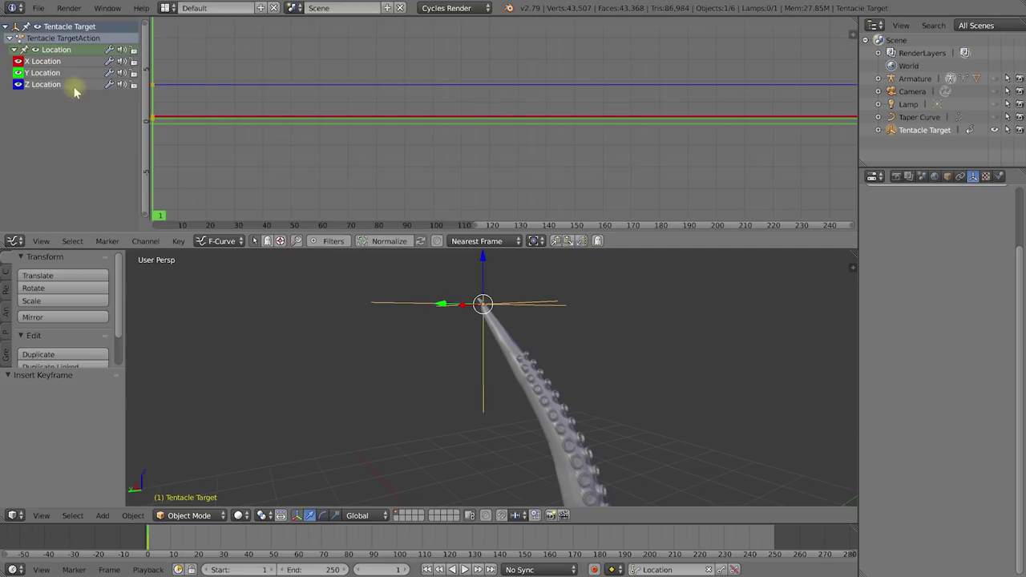
click(38, 84)
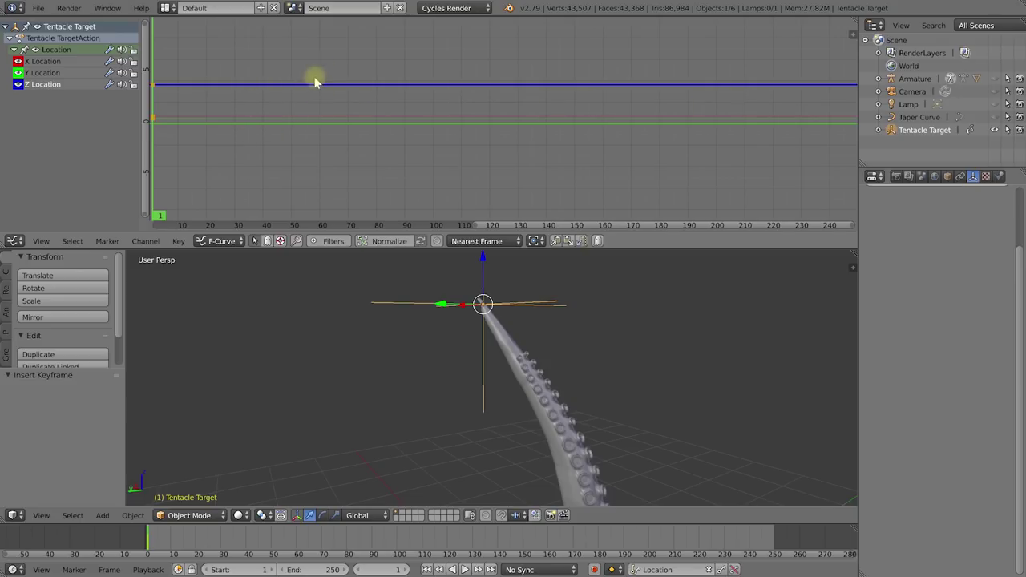
click(43, 64)
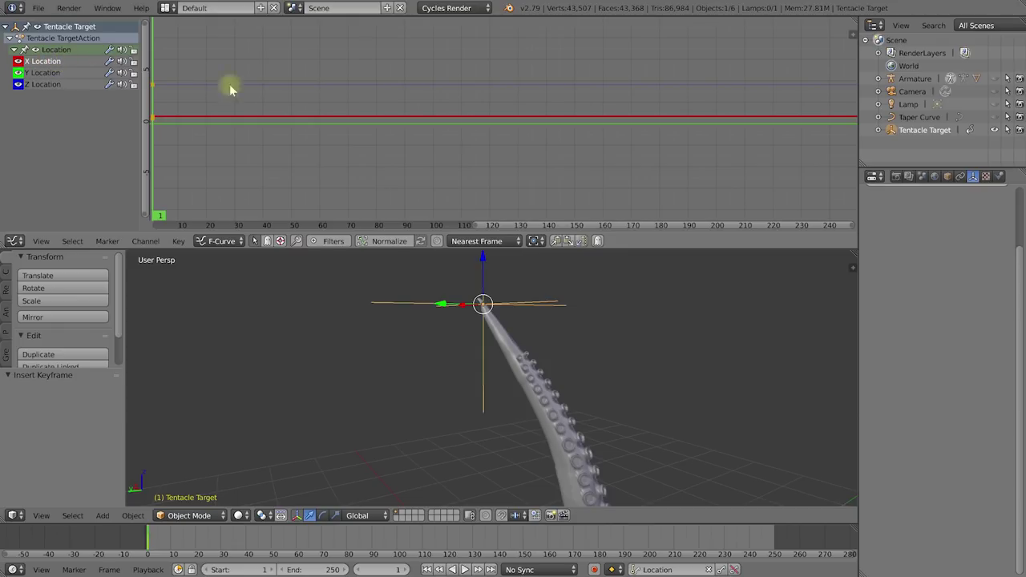
key(n)
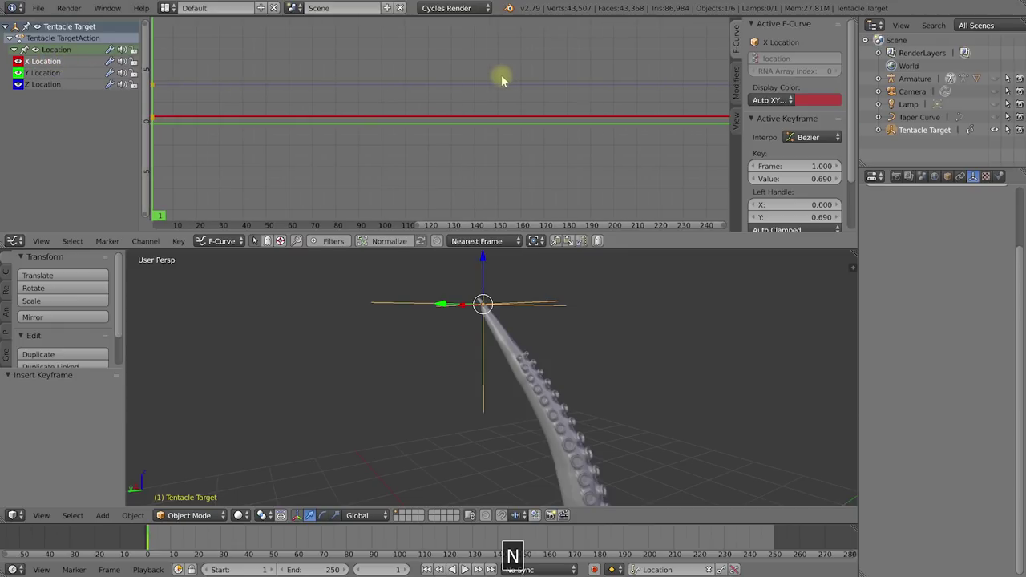
click(737, 78)
click(737, 119)
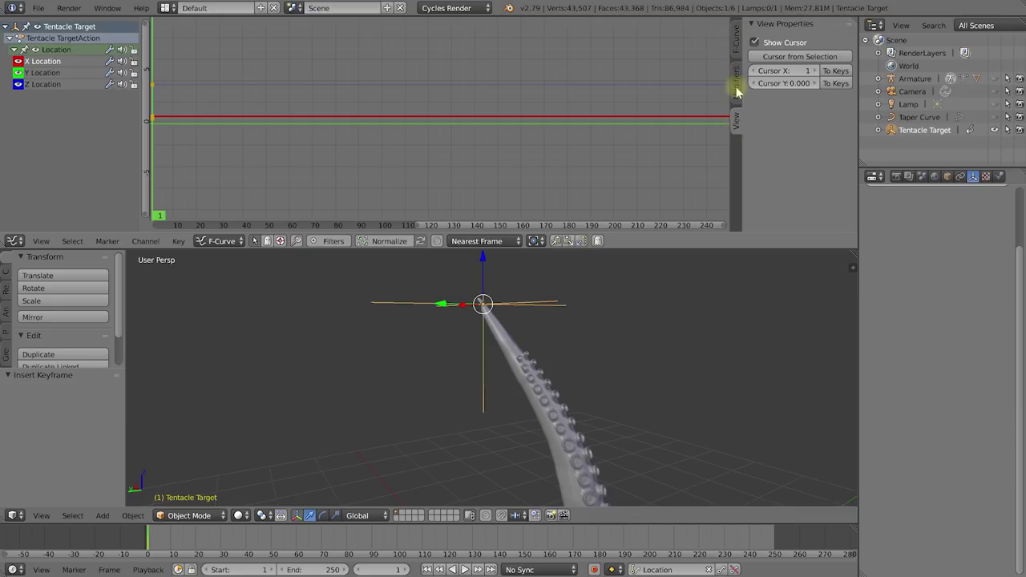
click(738, 80)
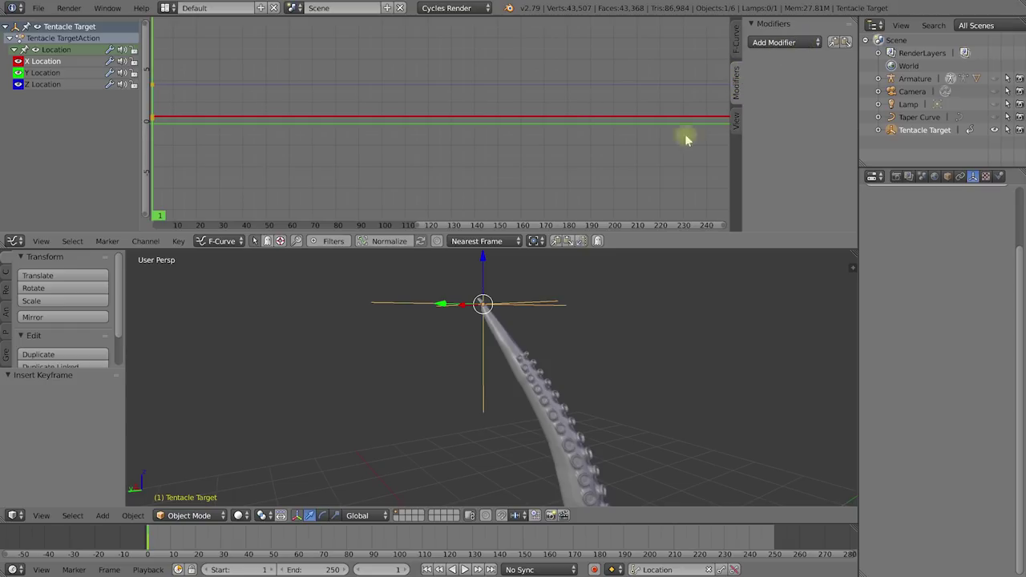
click(792, 44)
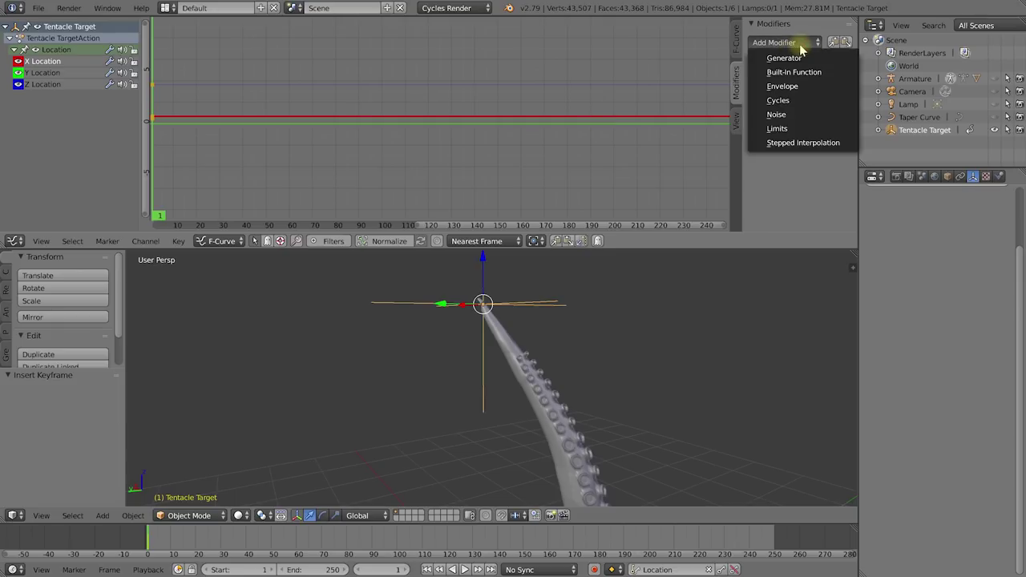
click(808, 117)
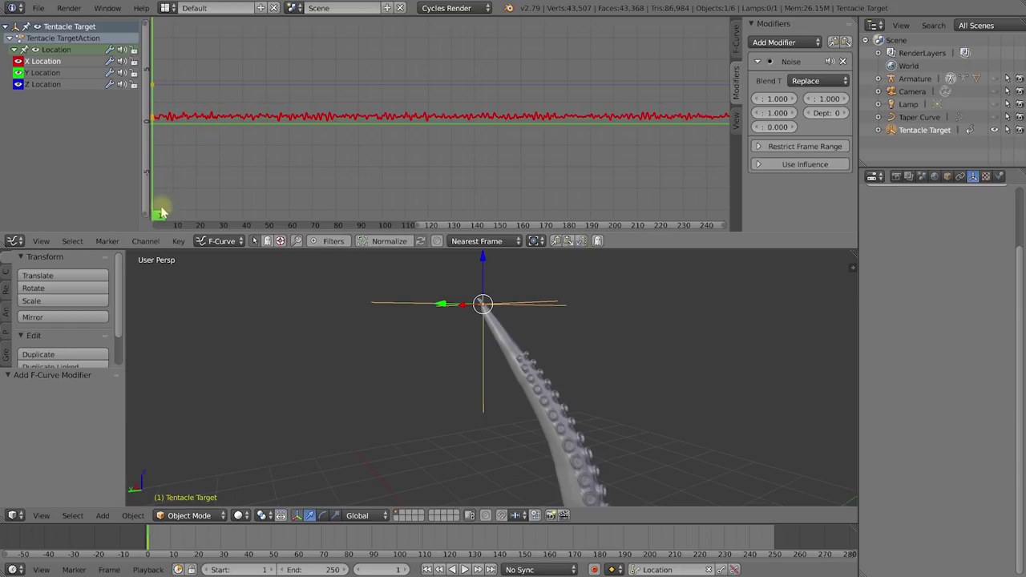
key(alt+a)
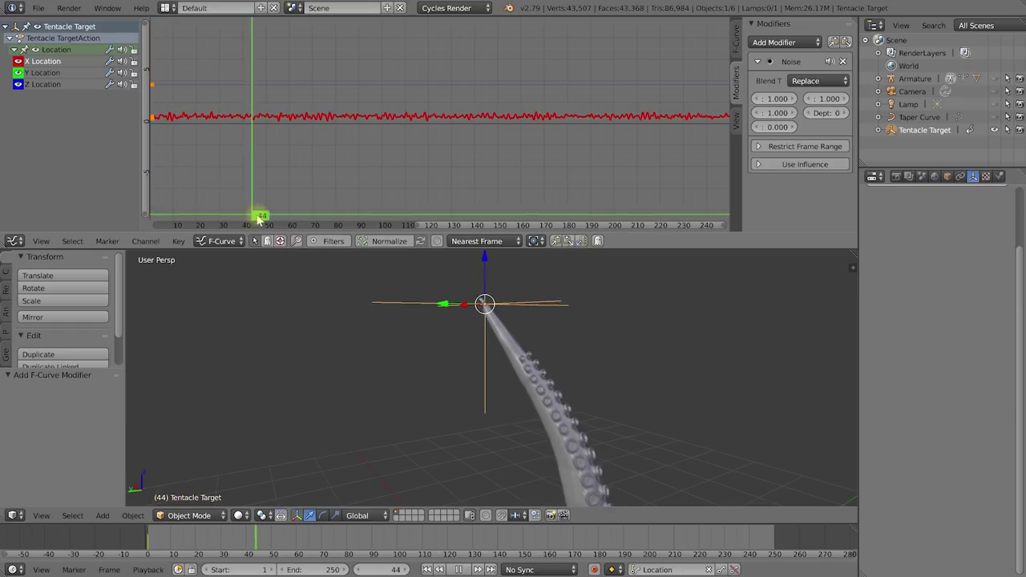
- Set the X Location Noise modifier's scale to 31.000 and strength to 2.900, and preview the animation from the start
drag(288, 219, 153, 221)
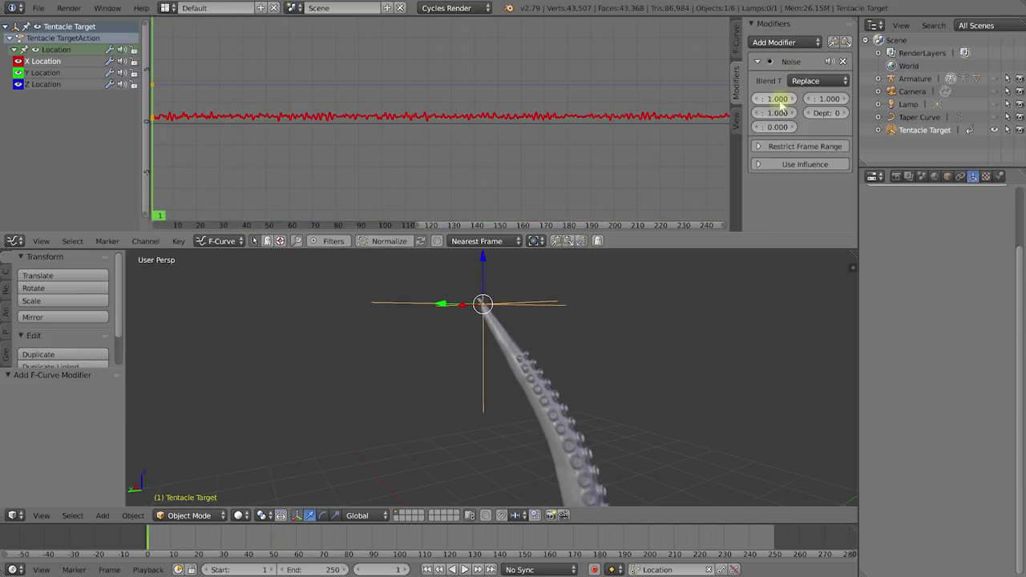
drag(778, 98, 848, 99)
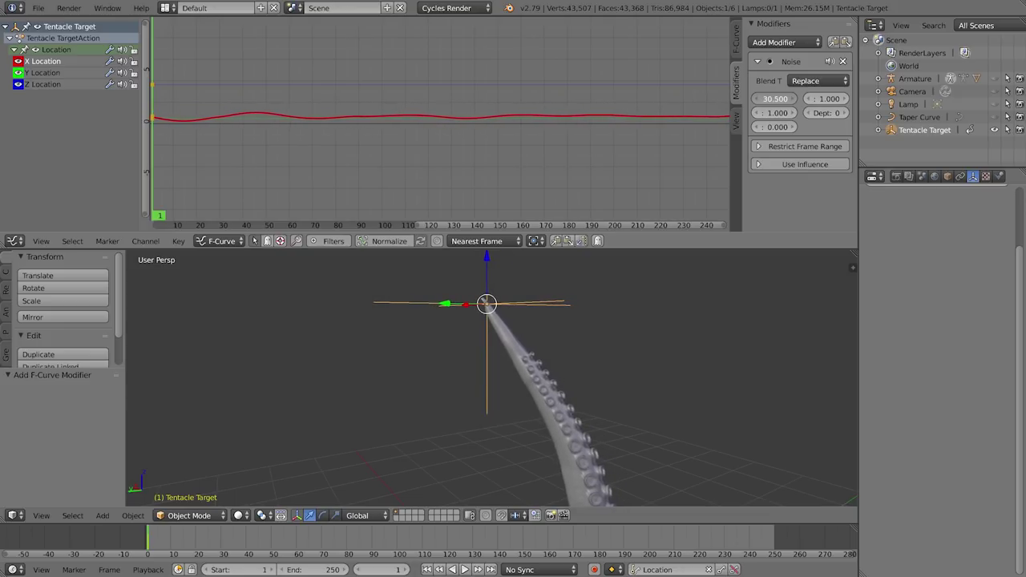
drag(783, 116, 820, 116)
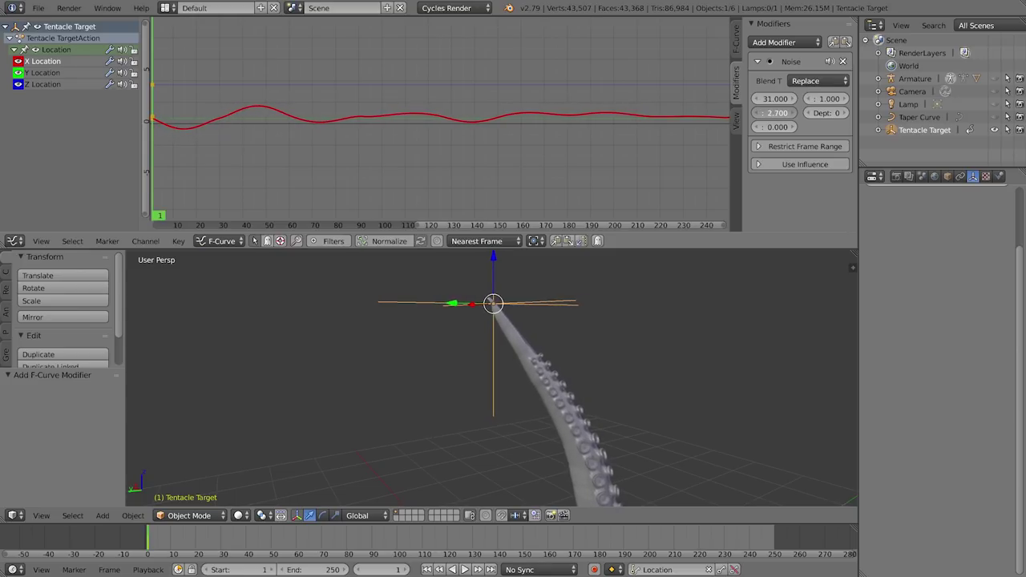
mouse_move(160, 216)
mouse_down()
mouse_move(657, 217)
mouse_move(152, 221)
mouse_up()
key(shift+c)
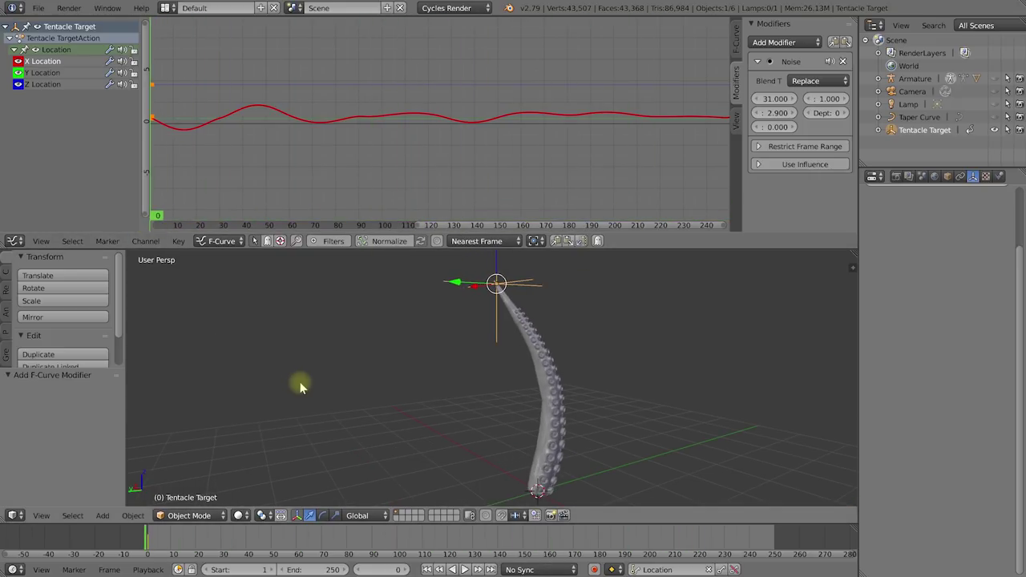
key(alt+a)
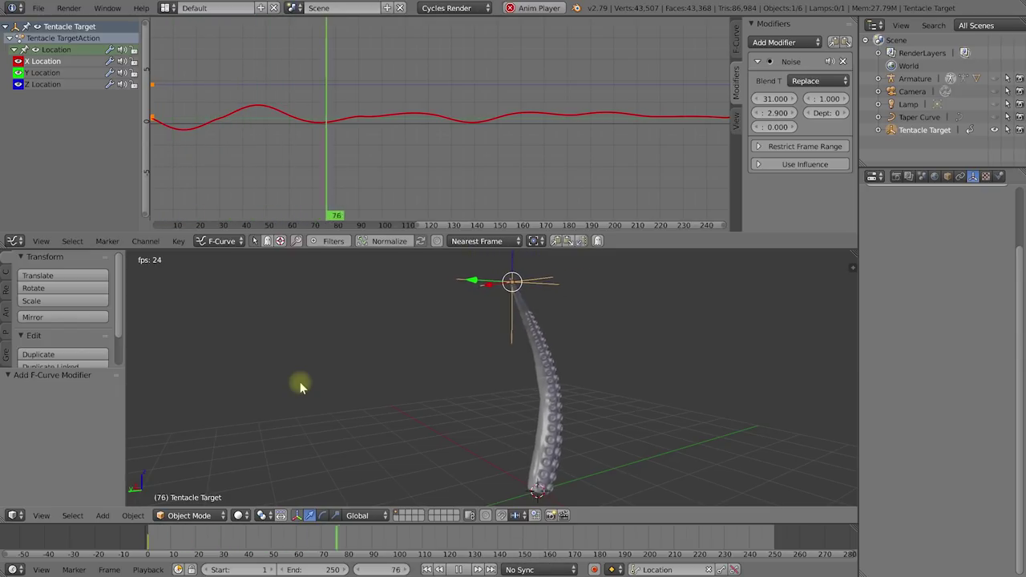
key(alt+a)
drag(367, 218, 282, 222)
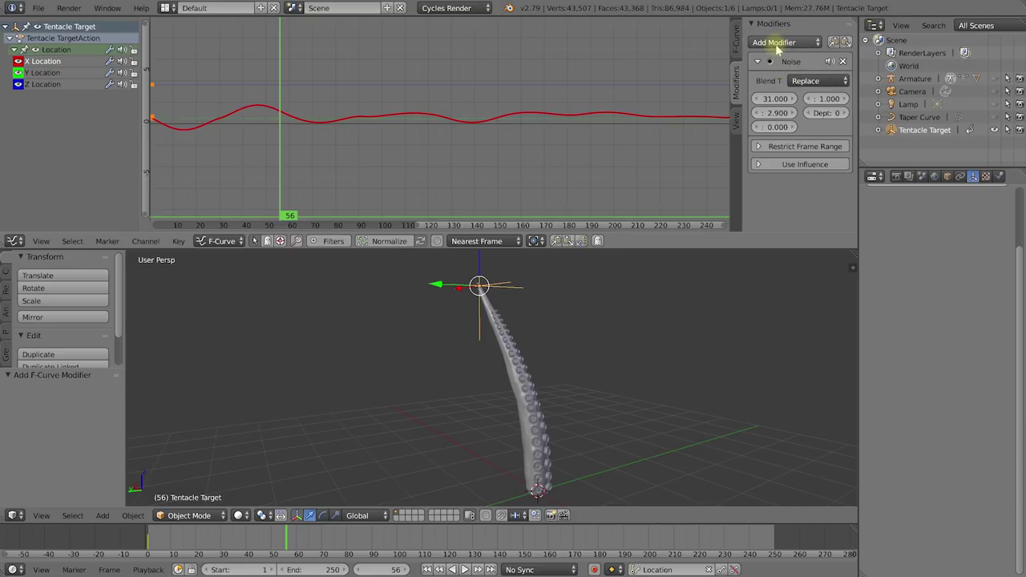
- Copy the Noise modifier from the X Location F-curve to the Y Location F-curve and scrub back to frame 32
click(833, 45)
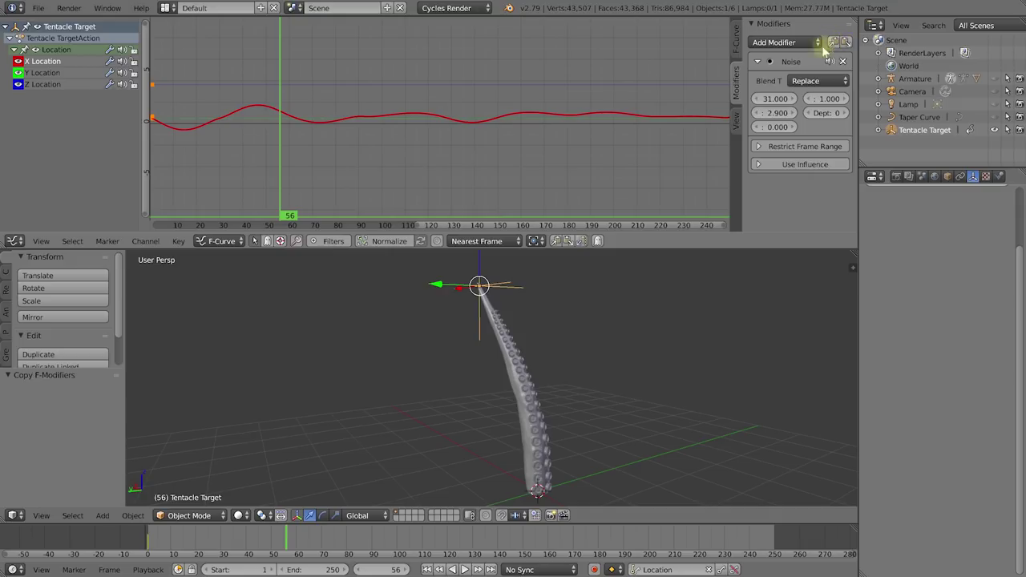
click(53, 75)
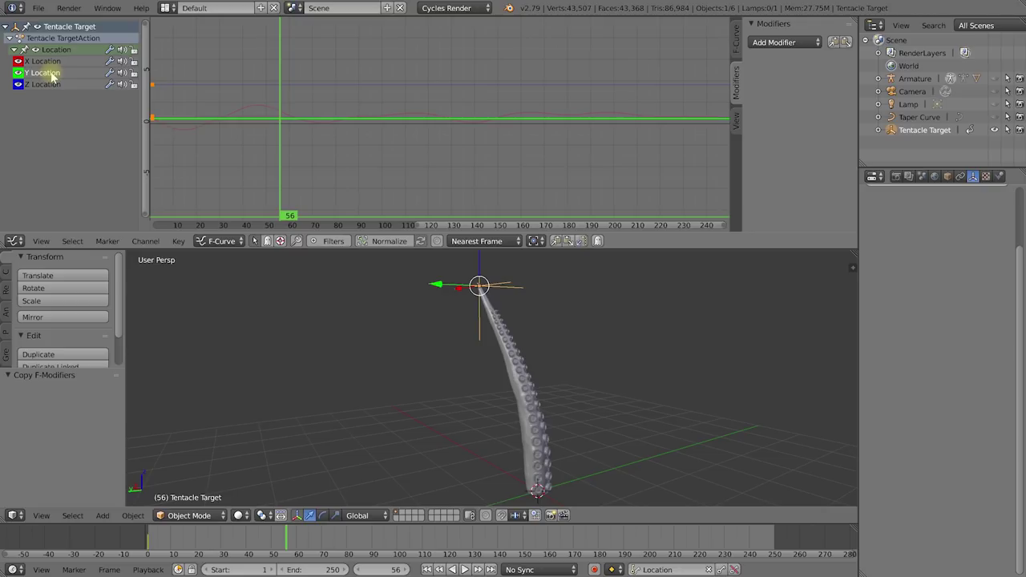
click(845, 43)
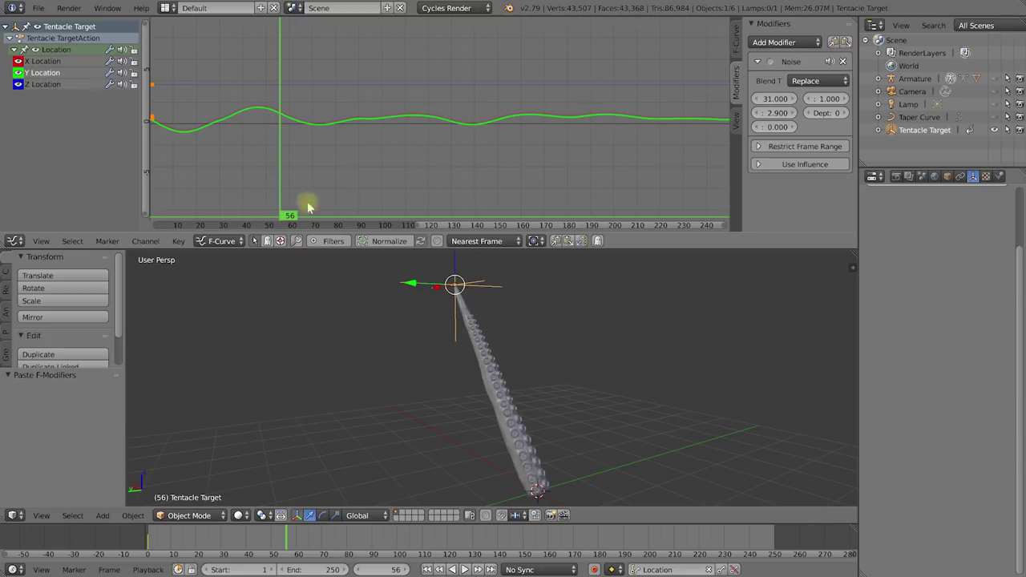
drag(287, 216, 224, 210)
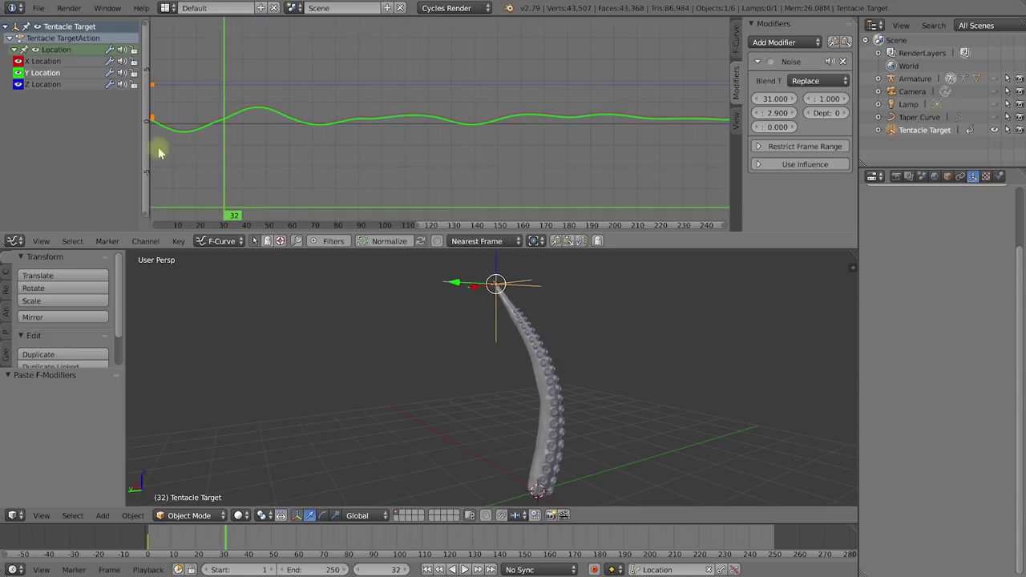
- Compare the X and Y curves, set the Y Location noise phase to 95.500 and strength to 0.600, and preview from frame 0
click(47, 62)
click(45, 62)
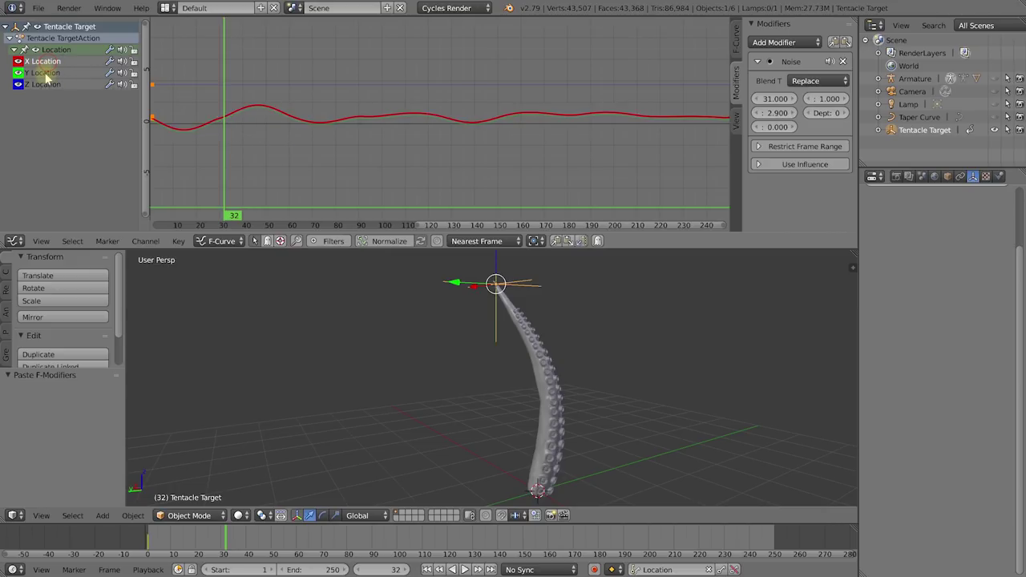
click(47, 73)
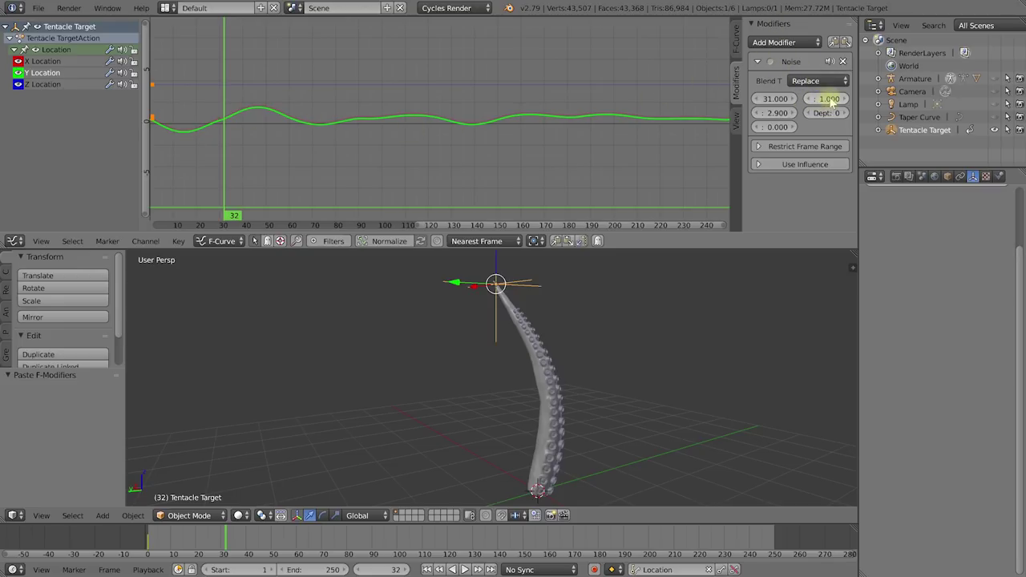
drag(829, 98, 981, 98)
mouse_move(774, 113)
mouse_down()
mouse_move(737, 113)
mouse_move(755, 113)
mouse_up()
drag(232, 218, 152, 217)
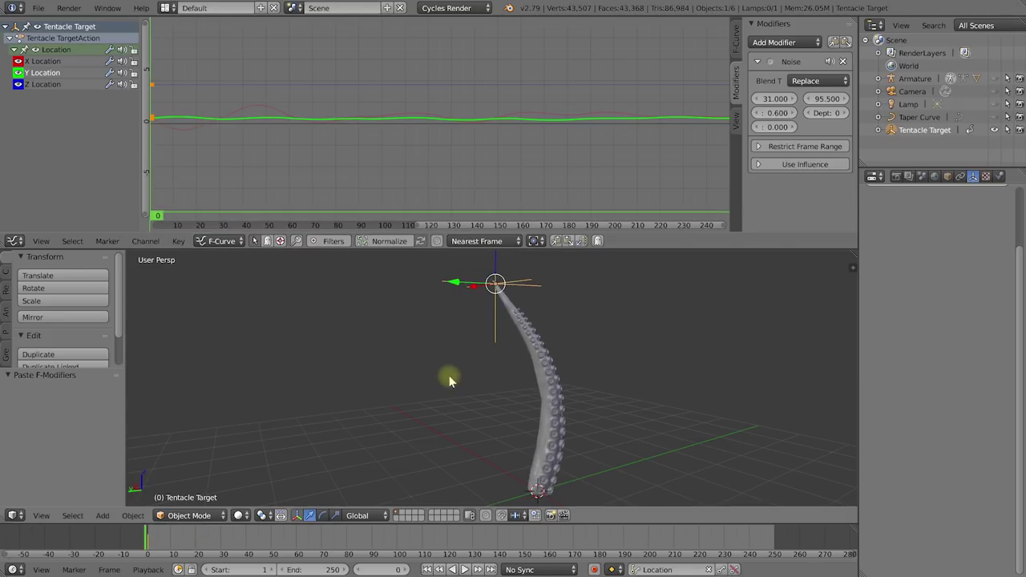
key(alt+a)
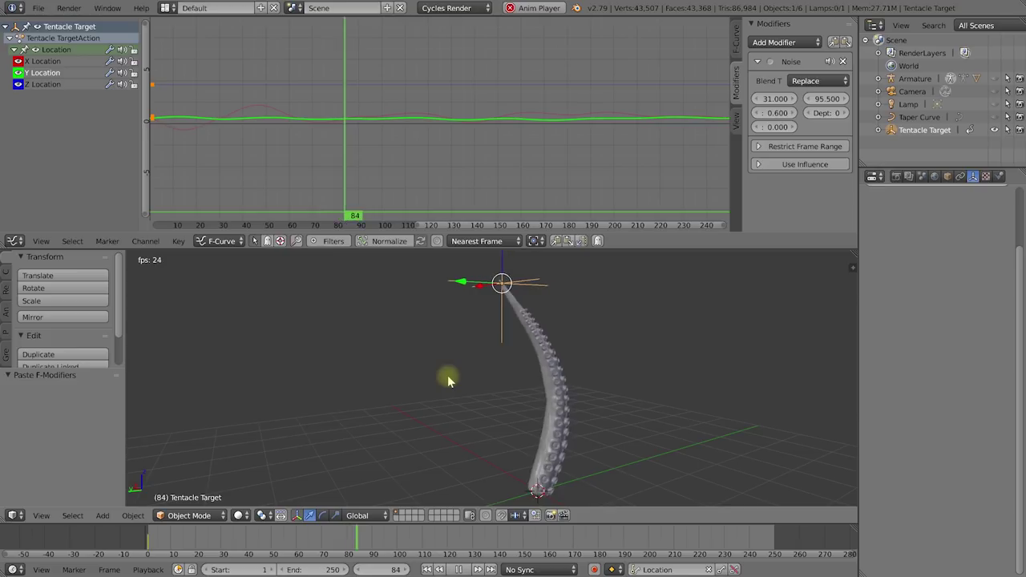
key(alt+a)
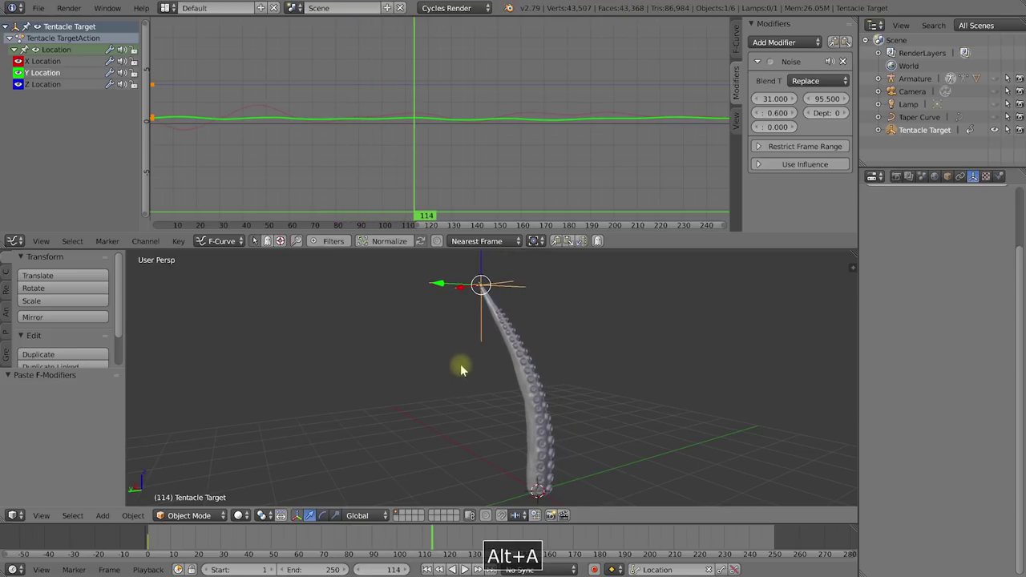
- Paste the copied Noise modifier onto the Z Location F-curve and set its phase to 88.700
click(40, 85)
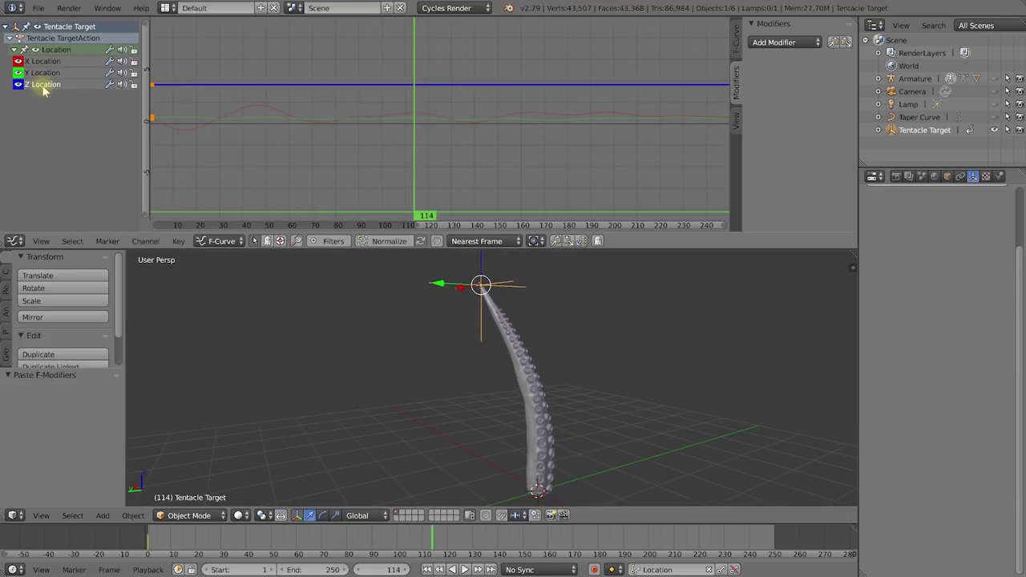
click(845, 42)
mouse_move(829, 99)
mouse_down()
mouse_move(848, 99)
mouse_move(828, 99)
mouse_up()
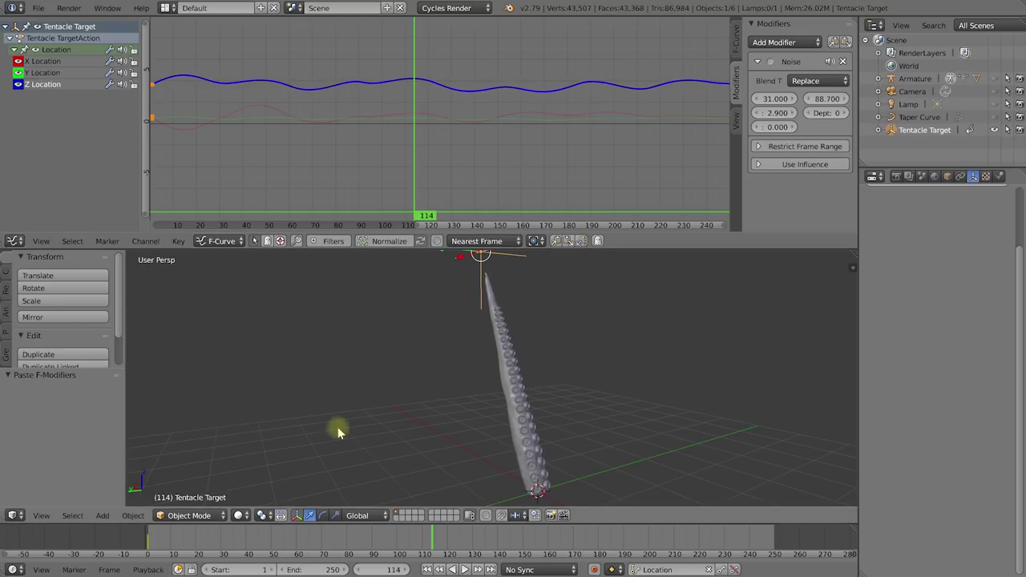
- Move the Tentacle Target empty -0.375 in Z at frame 1 and insert a Location keyframe
shift+middle_drag(470, 376, 473, 415)
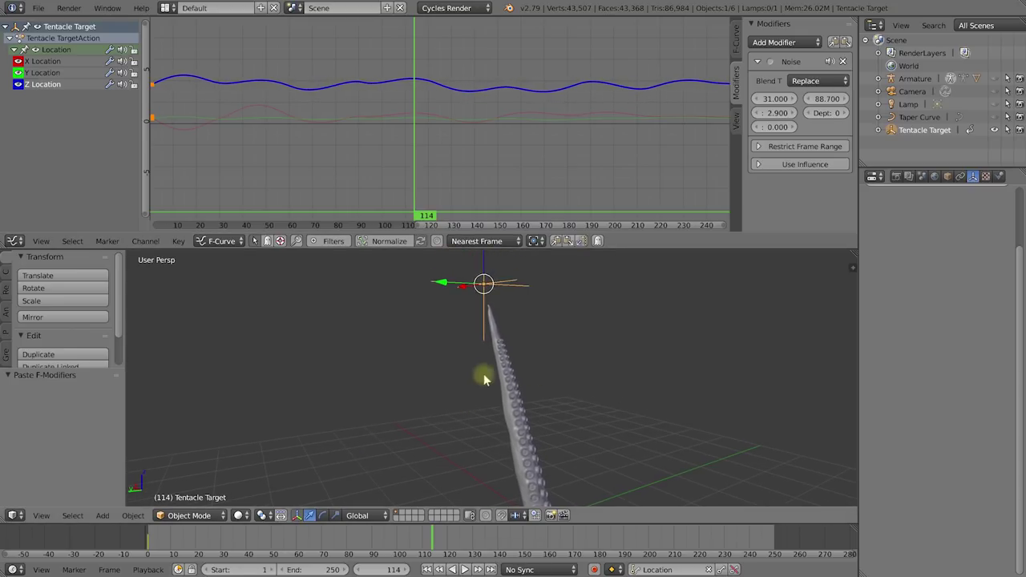
drag(413, 218, 154, 215)
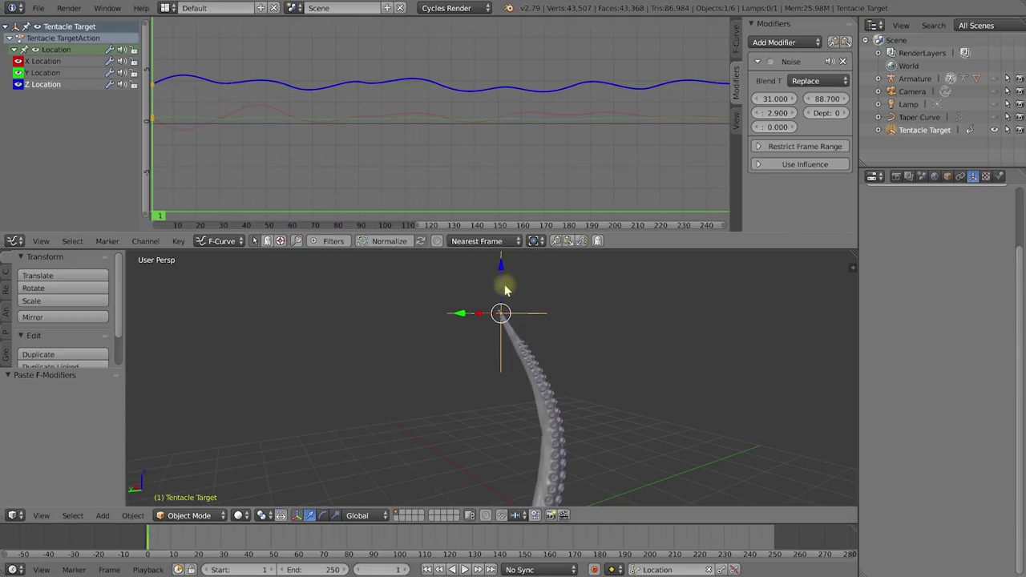
drag(500, 271, 503, 292)
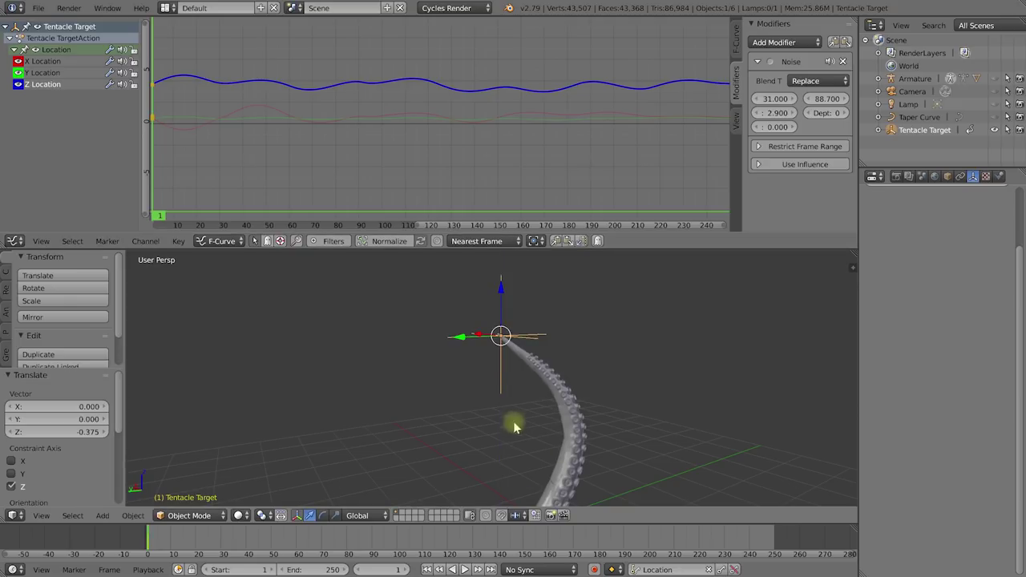
click(720, 570)
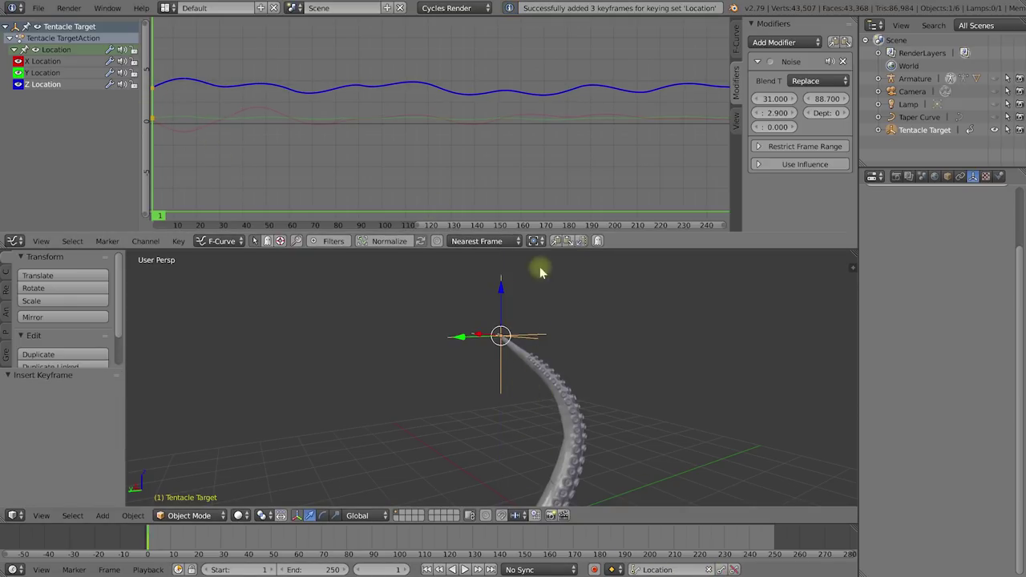
- Set the Z Location noise strength to 0.500 and play the animation from frame 0
drag(160, 217, 400, 218)
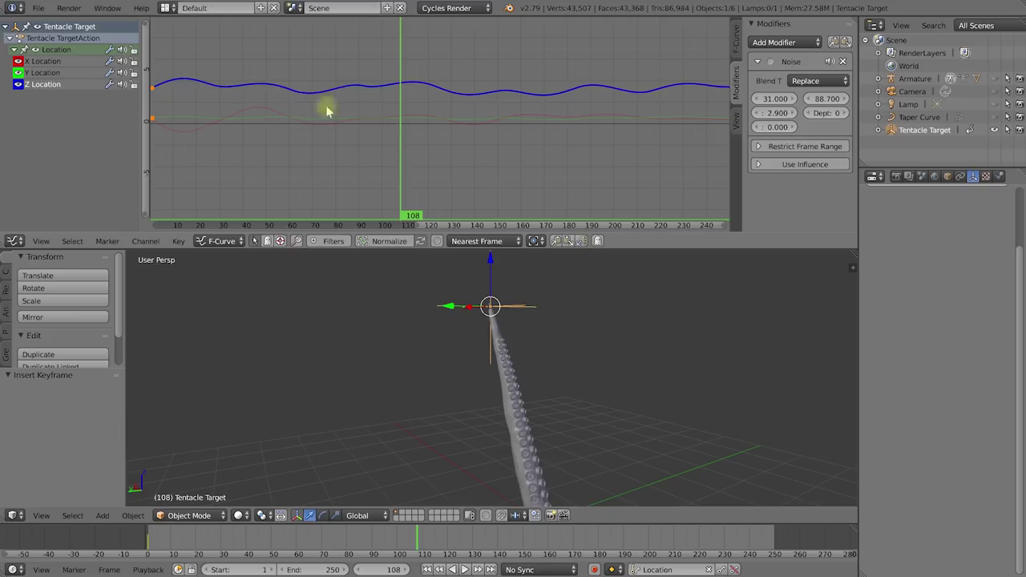
drag(780, 115, 745, 115)
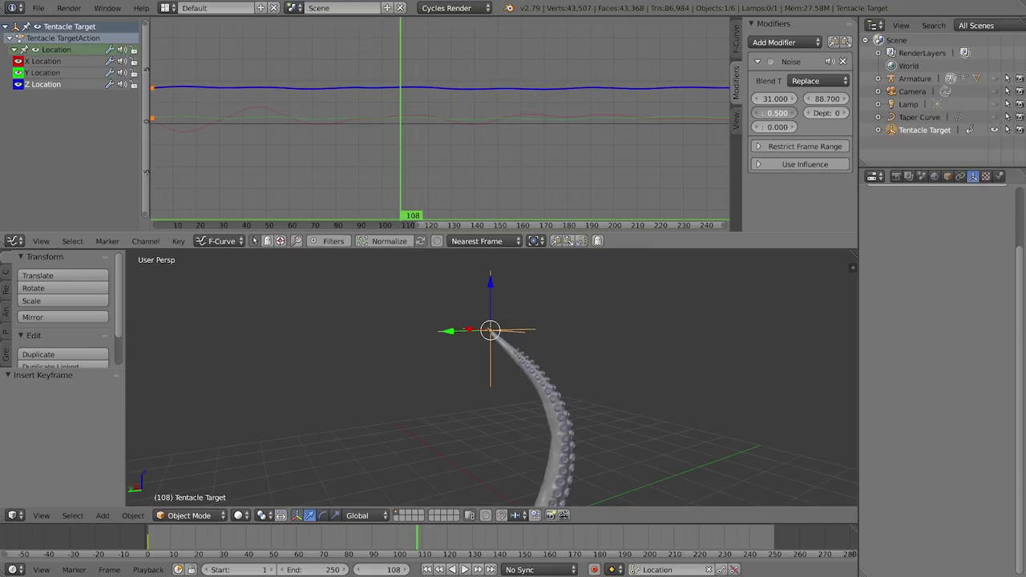
shift+scroll(614, 339, down, 3)
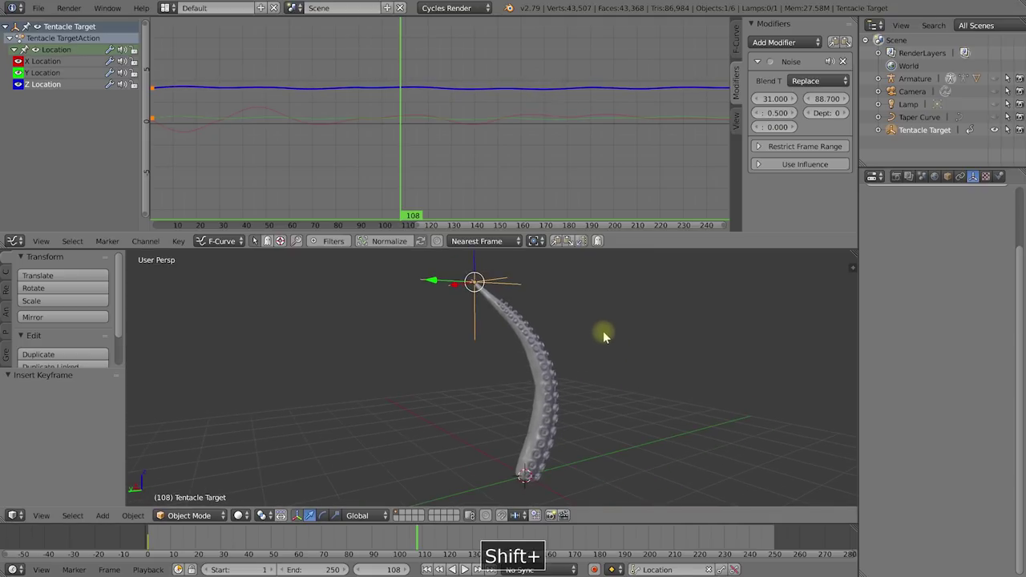
drag(414, 225, 153, 217)
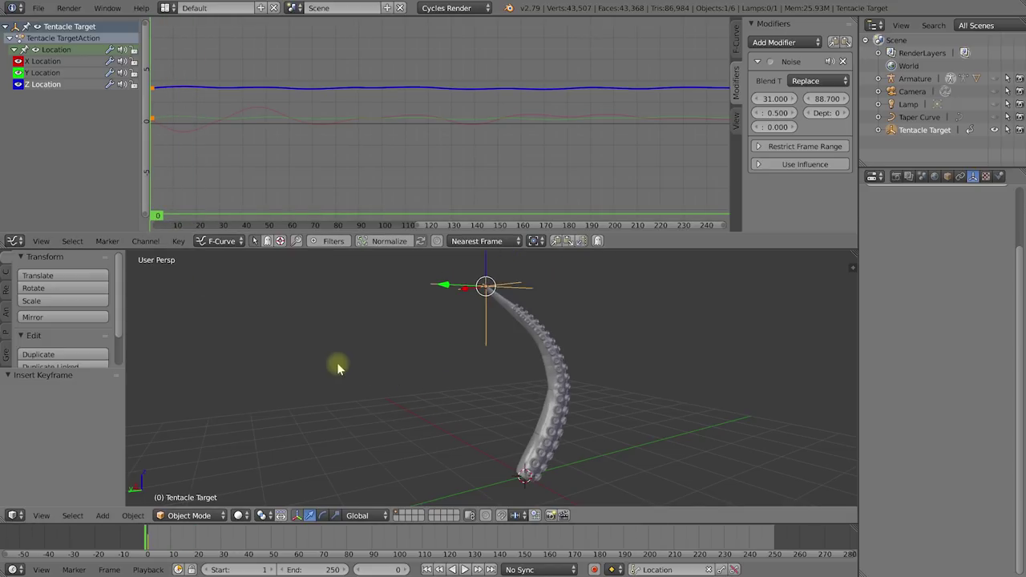
key(alt+a)
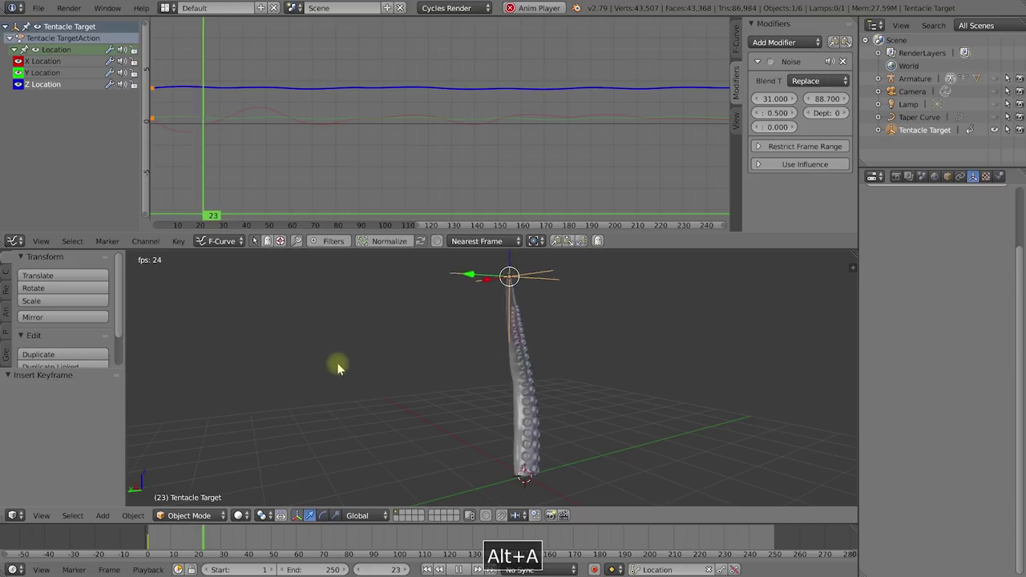